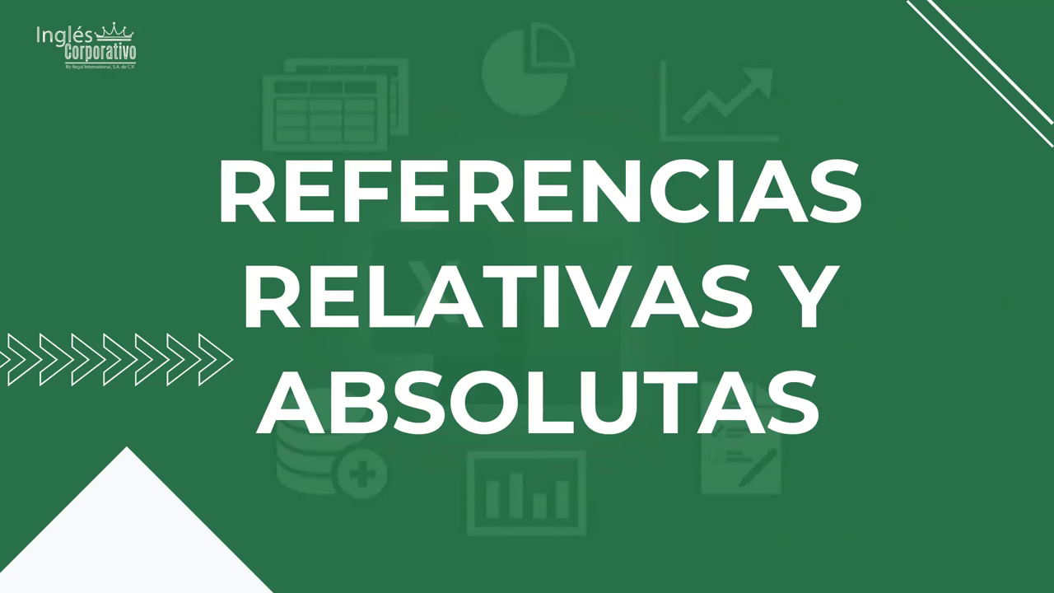
- Advance the slideshow to the absolute-references slide showing $D3, D$3 and $D$3
key("Right")
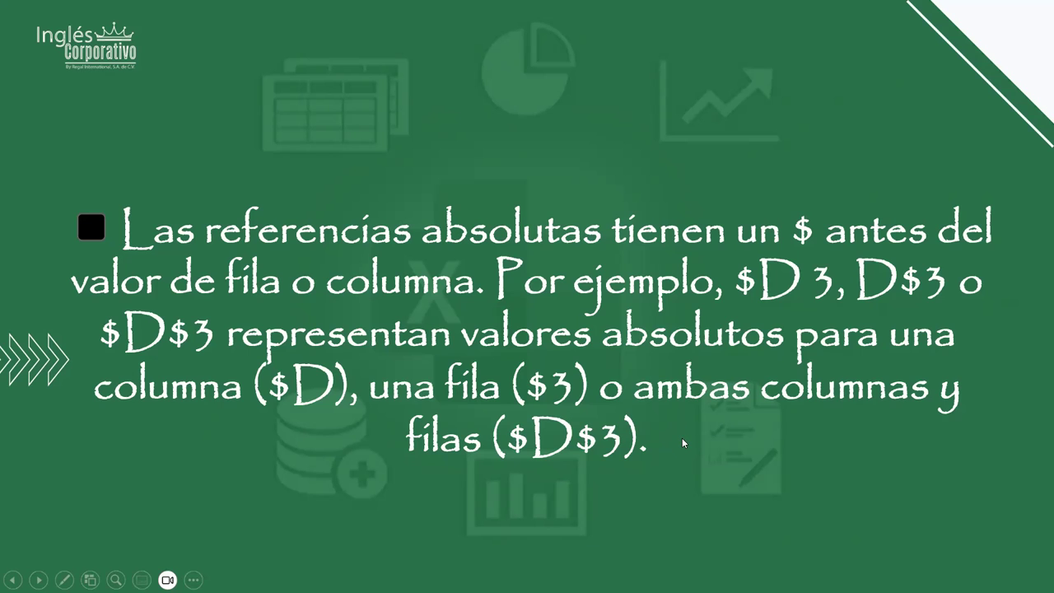
- Advance to the slide with the =suma(B3+(B3*$A$5)) sales-tax example
left_click(682, 440)
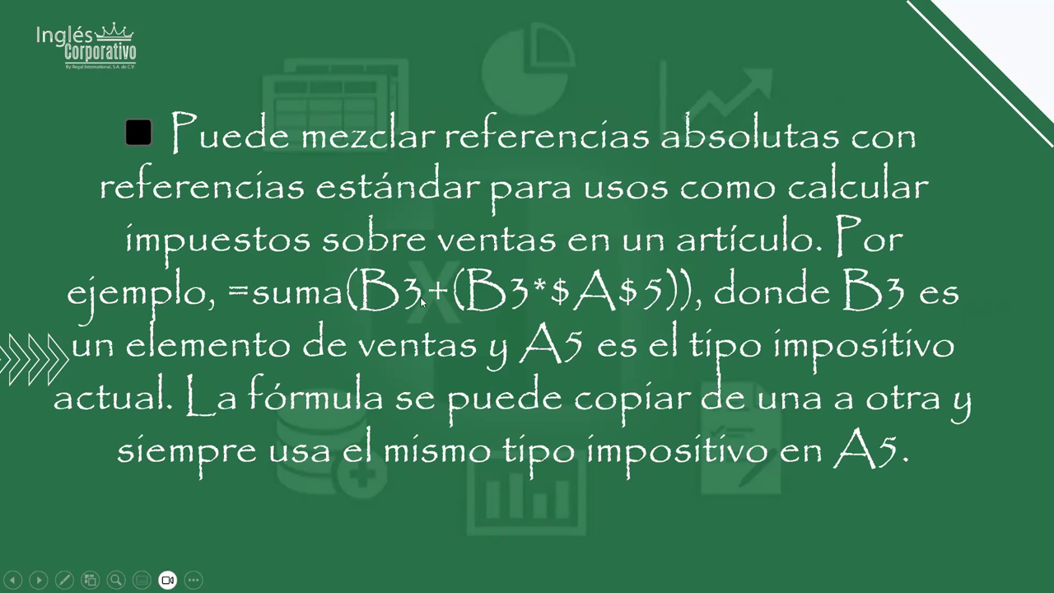
- Advance to the F4 tip slide cycling =$A$5, =A$5, =$A5 and =A5
left_click(484, 373)
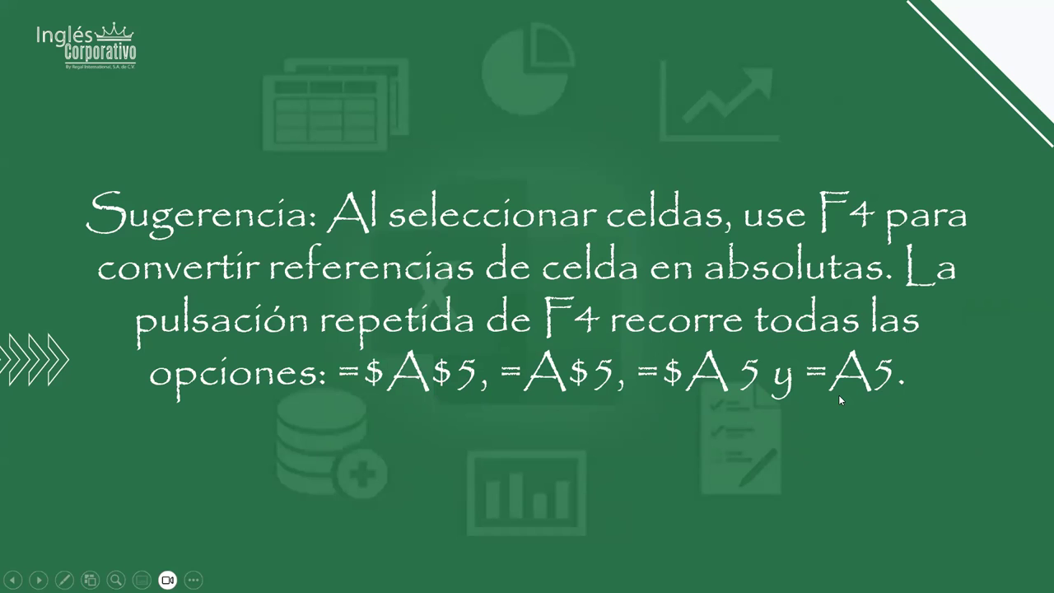
- Advance past the F4 tip to the Ejemplos slide
left_click(636, 292)
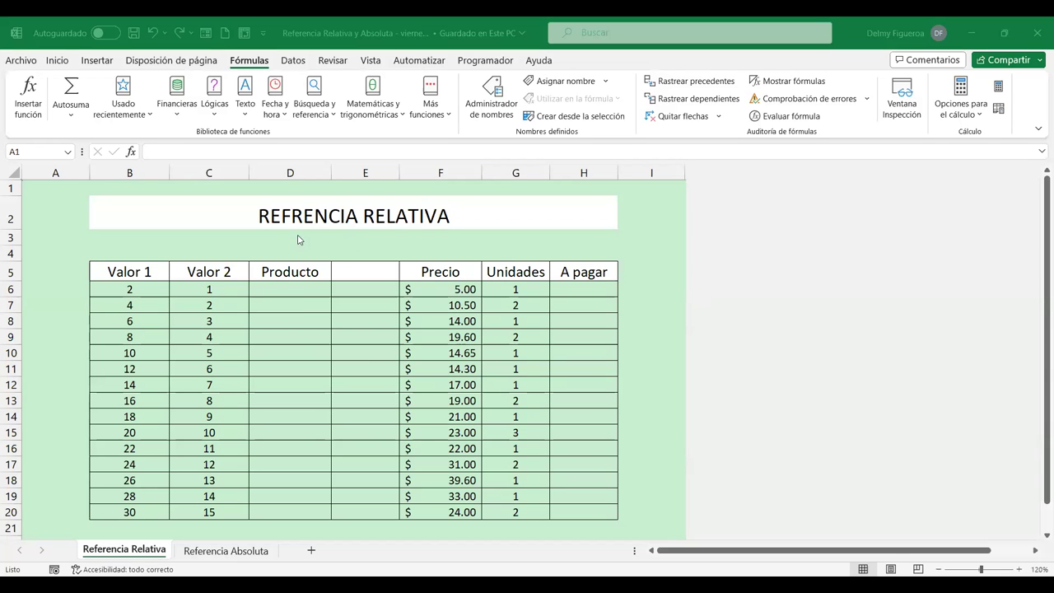
- Select cell D6, the first Producto cell, in the Referencia Relativa sheet
left_click(300, 285)
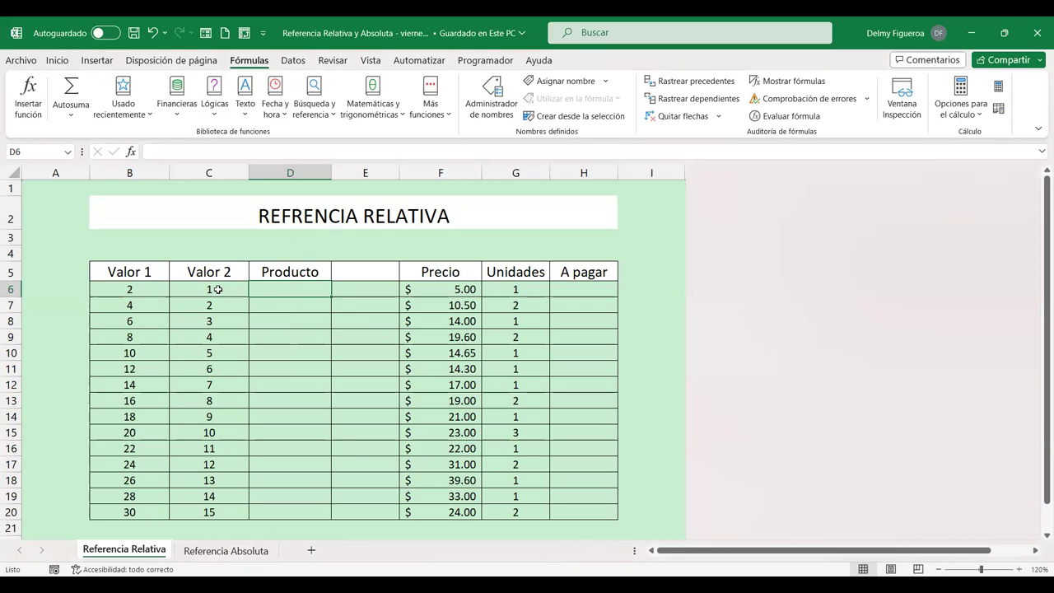
- Enter =+PRODUCTO(B6:C6) in D6 and reopen it to review the formula
type("+")
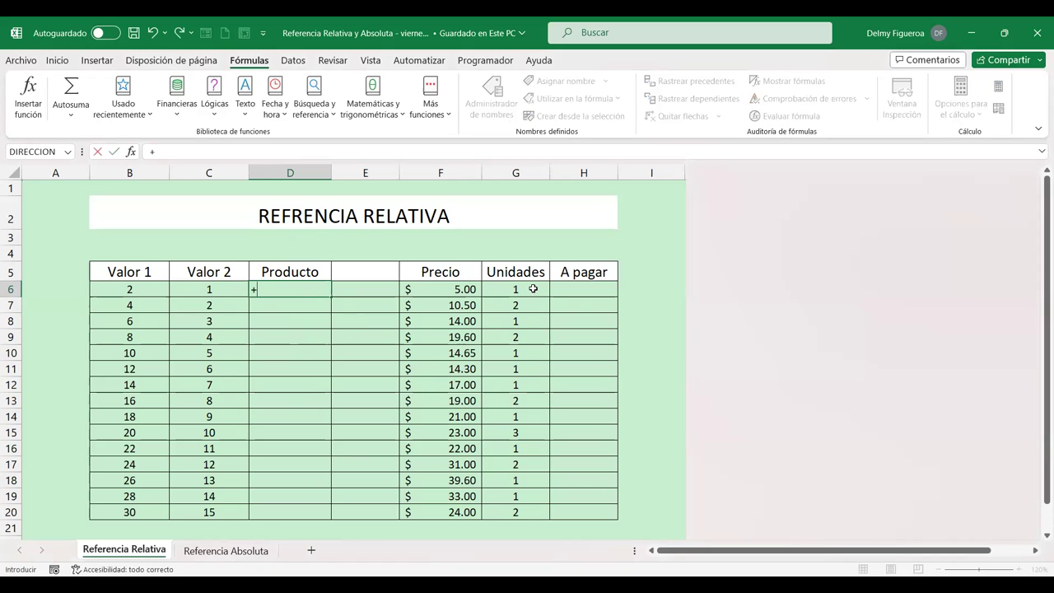
type("produ")
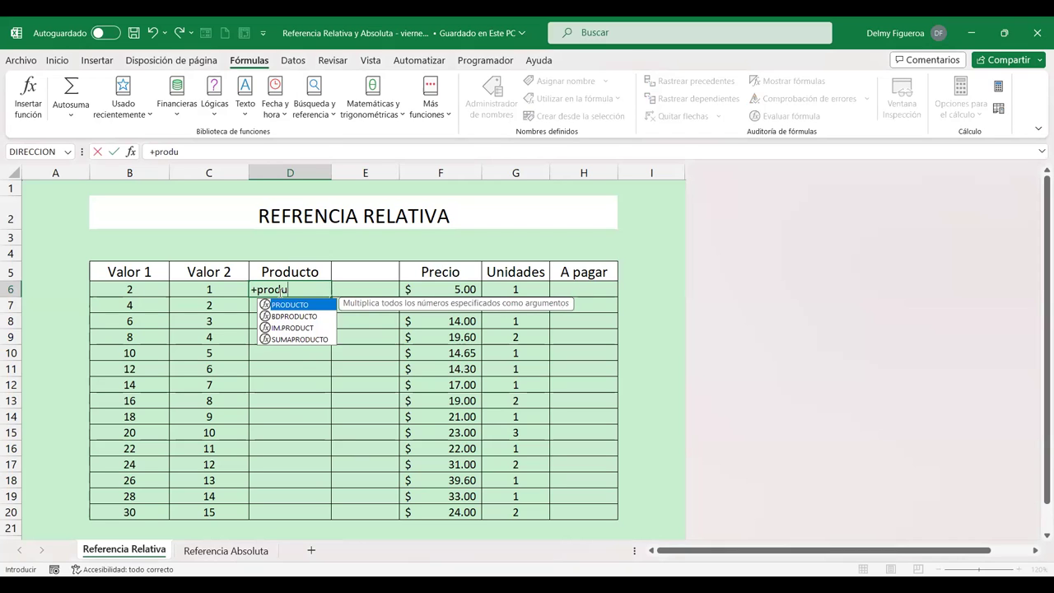
double_click(289, 306)
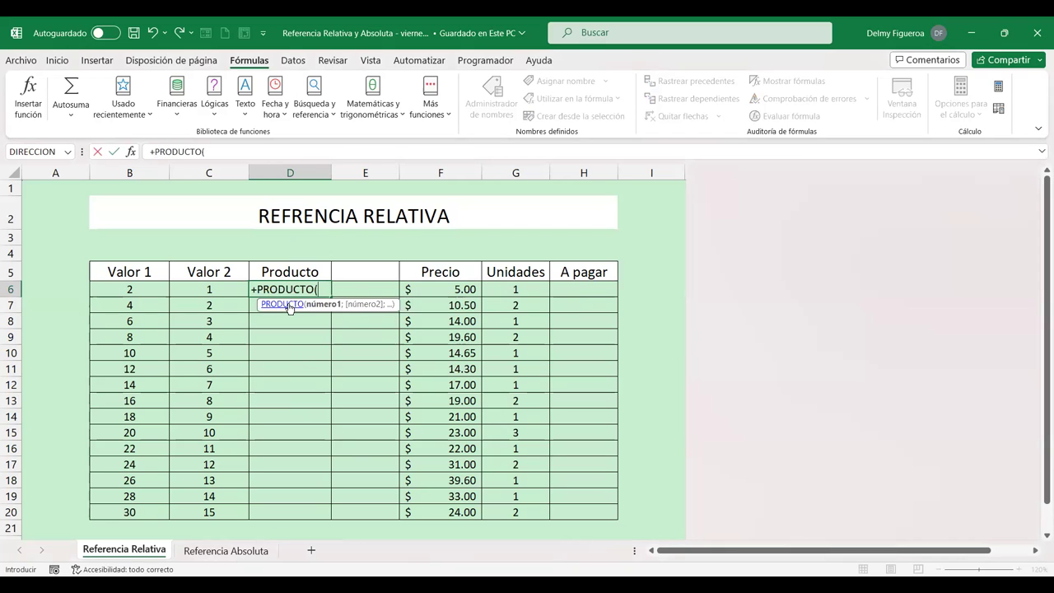
left_click_drag(131, 291, 216, 291)
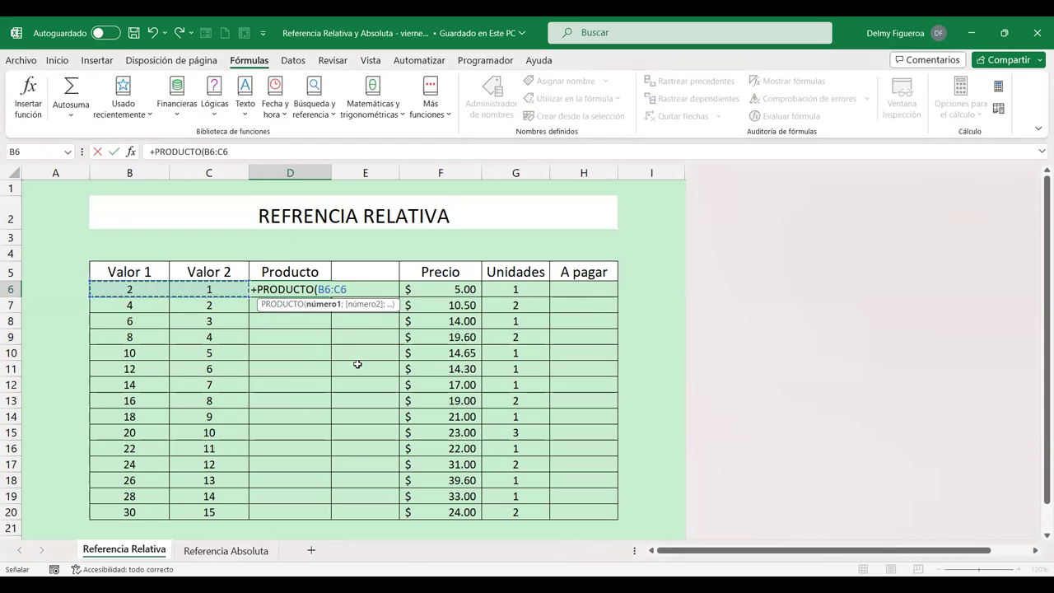
key("Return")
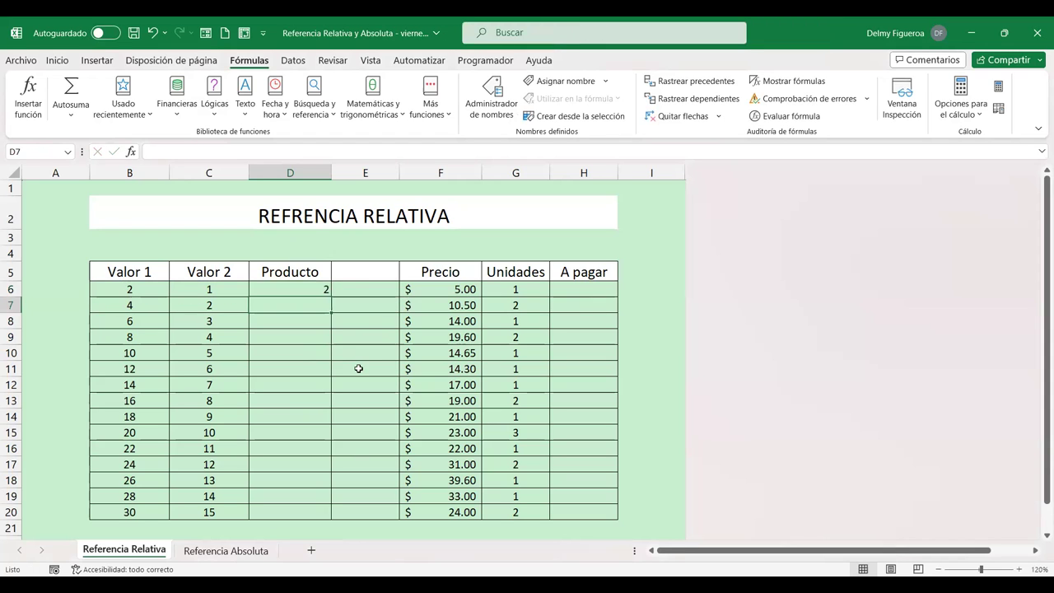
double_click(305, 289)
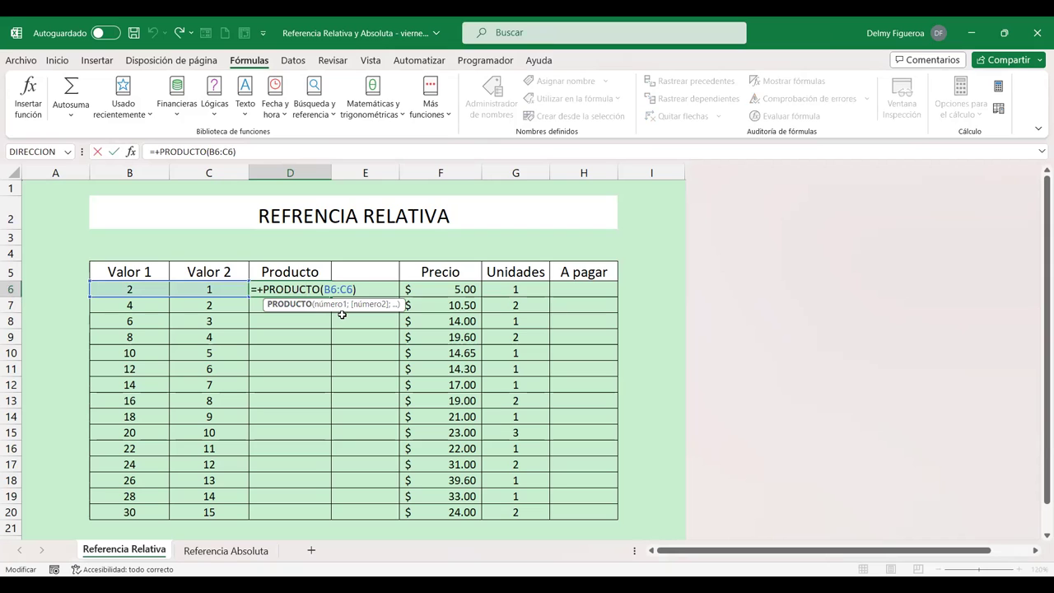
- Enter =+B6*C6 in E6, also returning 2
left_click(352, 292)
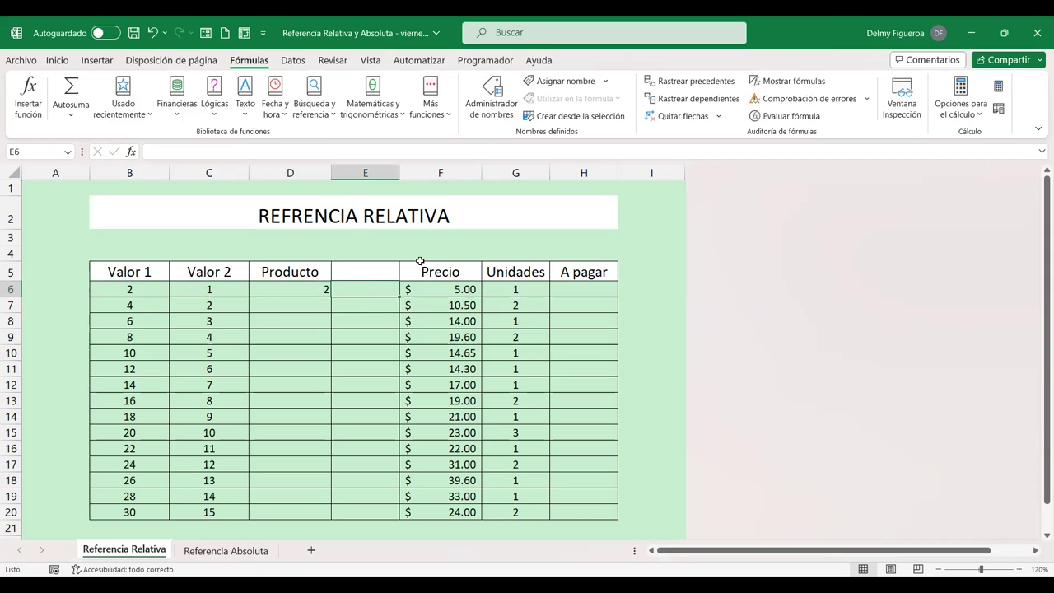
type("+")
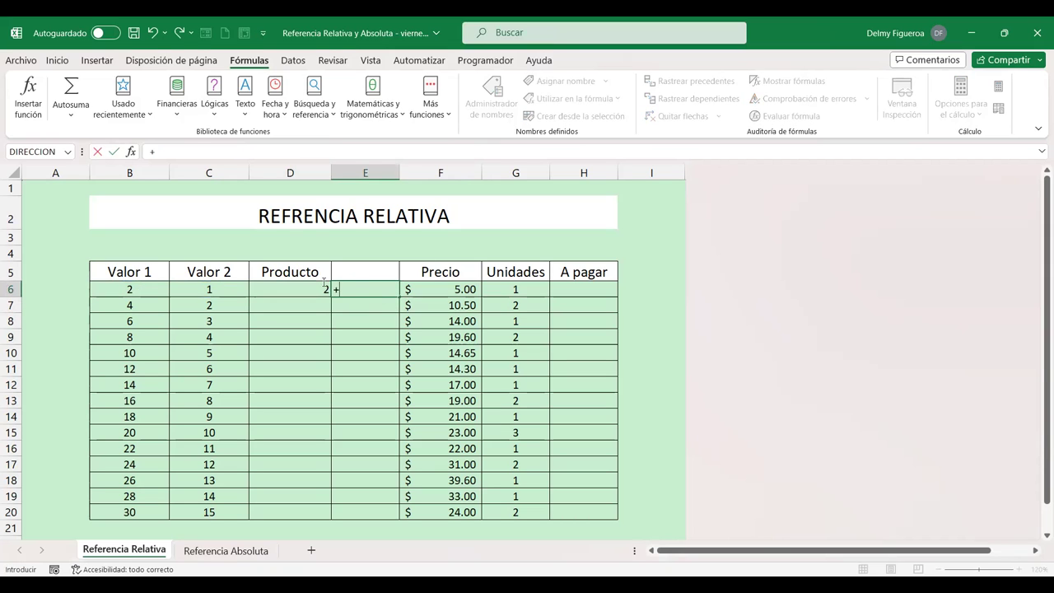
left_click(130, 292)
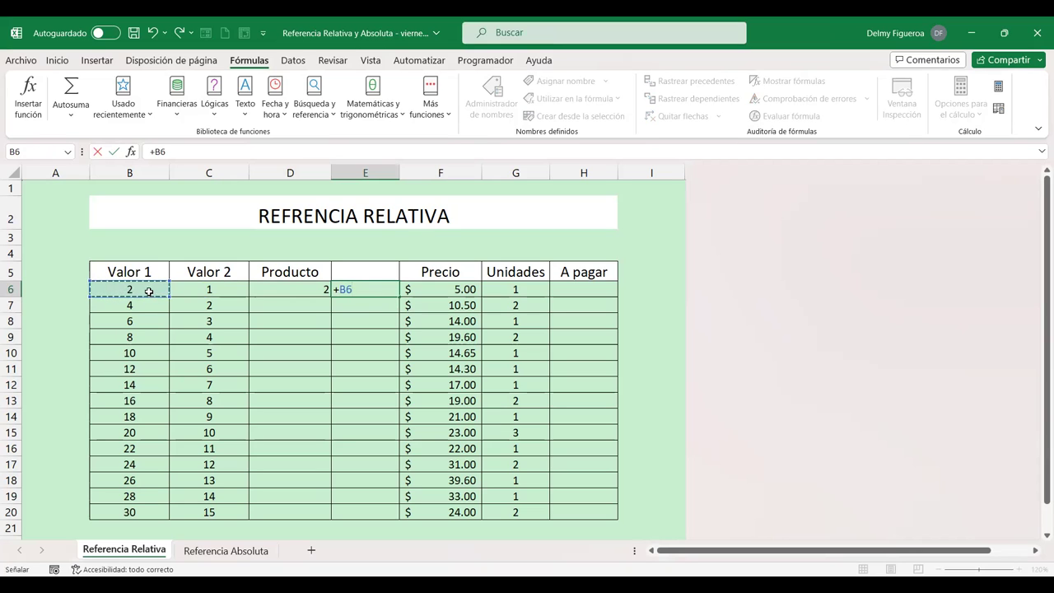
type("*")
left_click(213, 286)
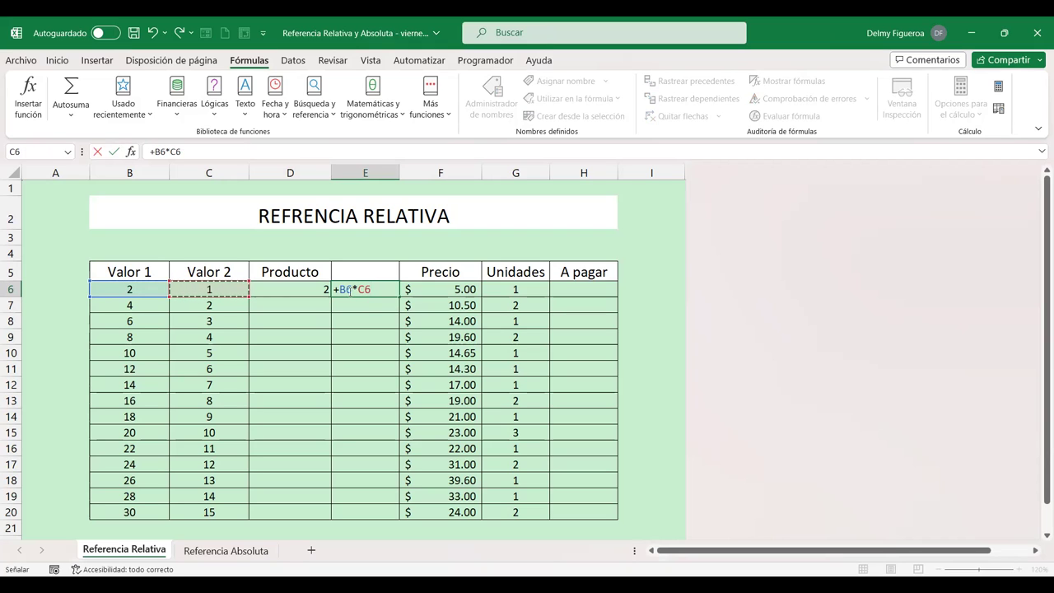
key("Return")
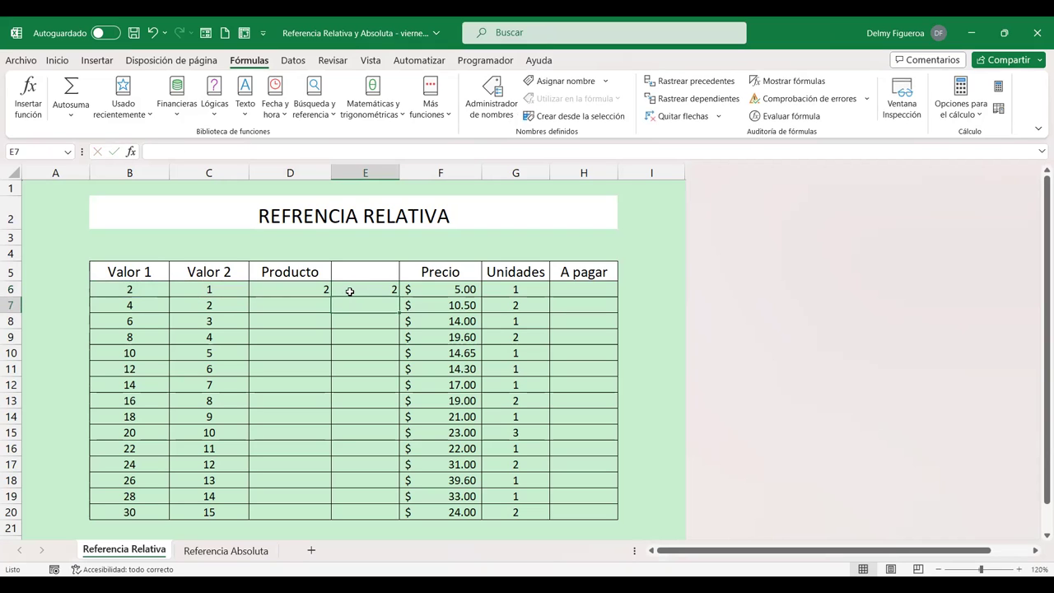
- Reopen the D6 and E6 formulas to compare PRODUCTO with direct multiplication
double_click(306, 283)
double_click(306, 283)
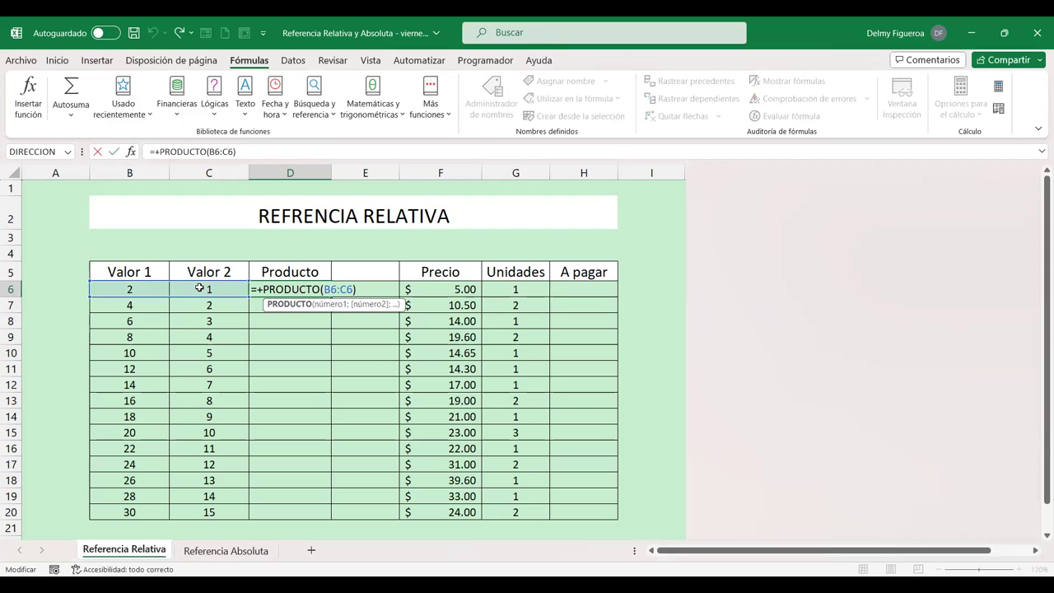
key("Tab")
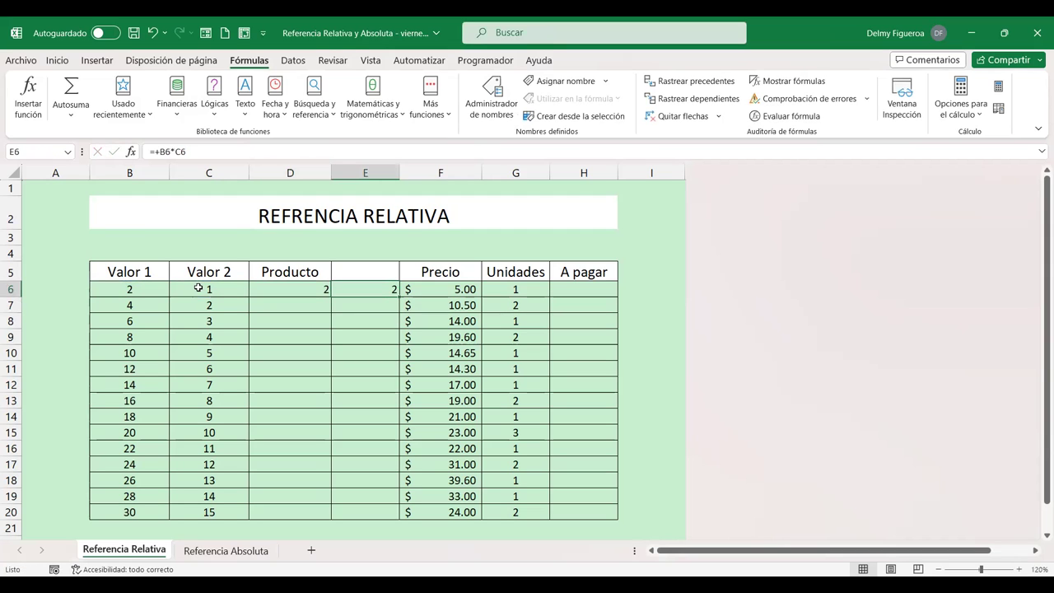
double_click(389, 286)
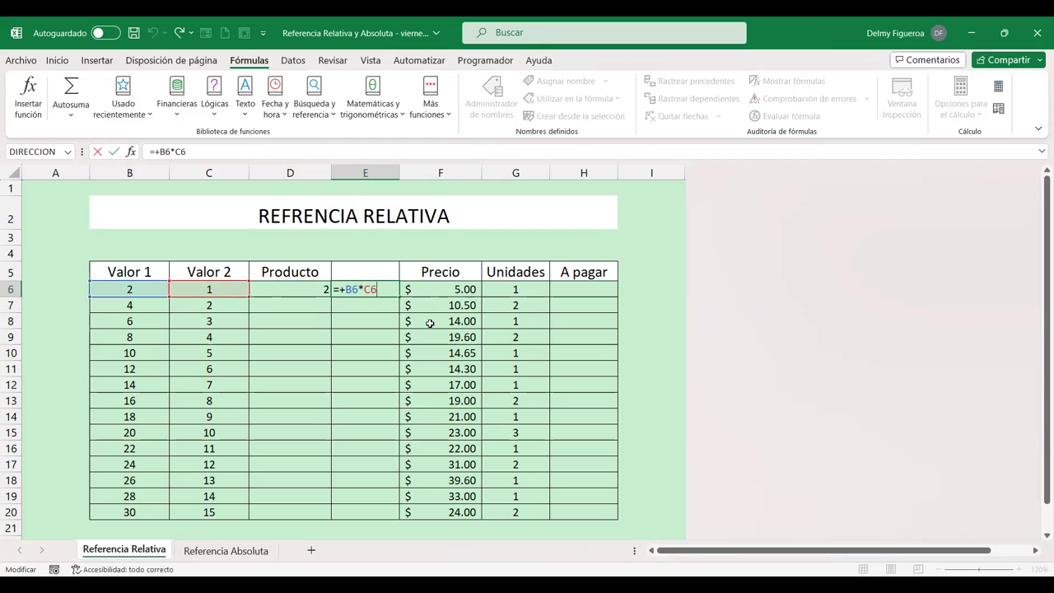
key("Return")
- Fill D6:E6 down to row 20 and check that D7 reads =+PRODUCTO(B7:C7)
left_click(296, 289)
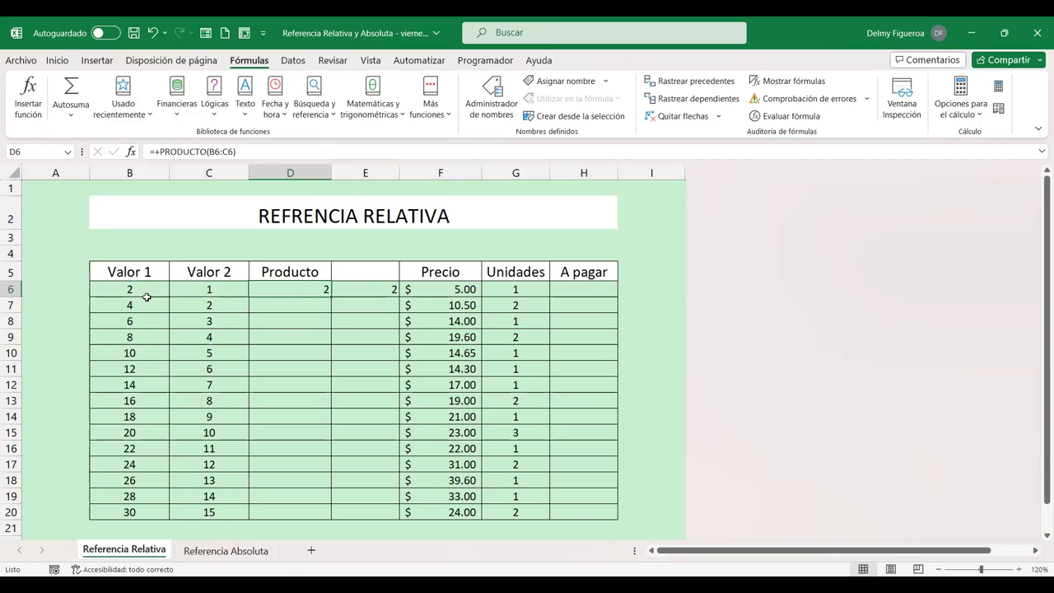
mouse_move(331, 297)
left_mouse_down()
mouse_move(401, 298)
mouse_move(391, 510)
left_mouse_up()
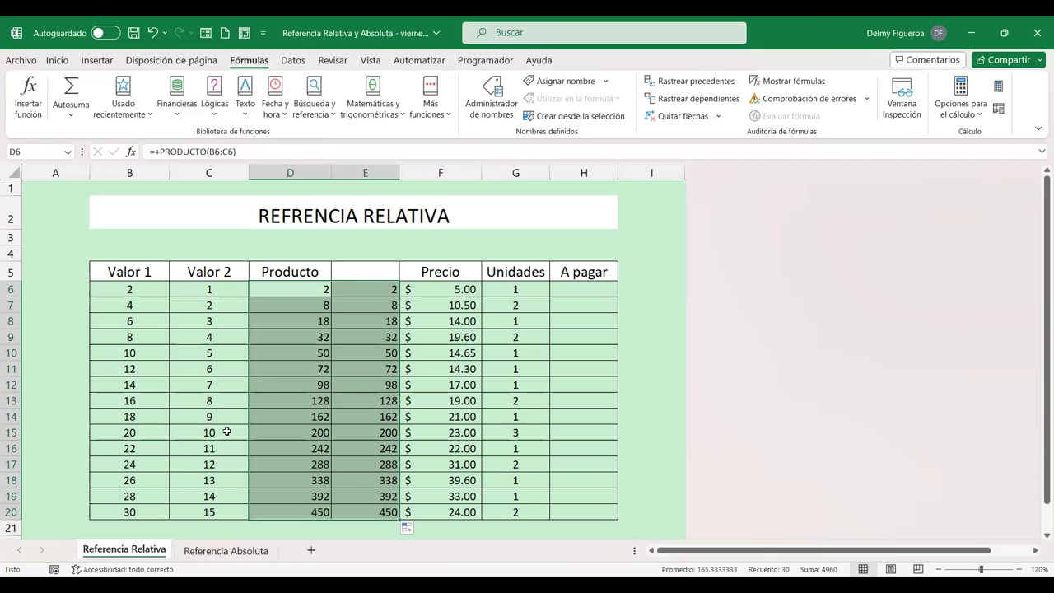
double_click(295, 292)
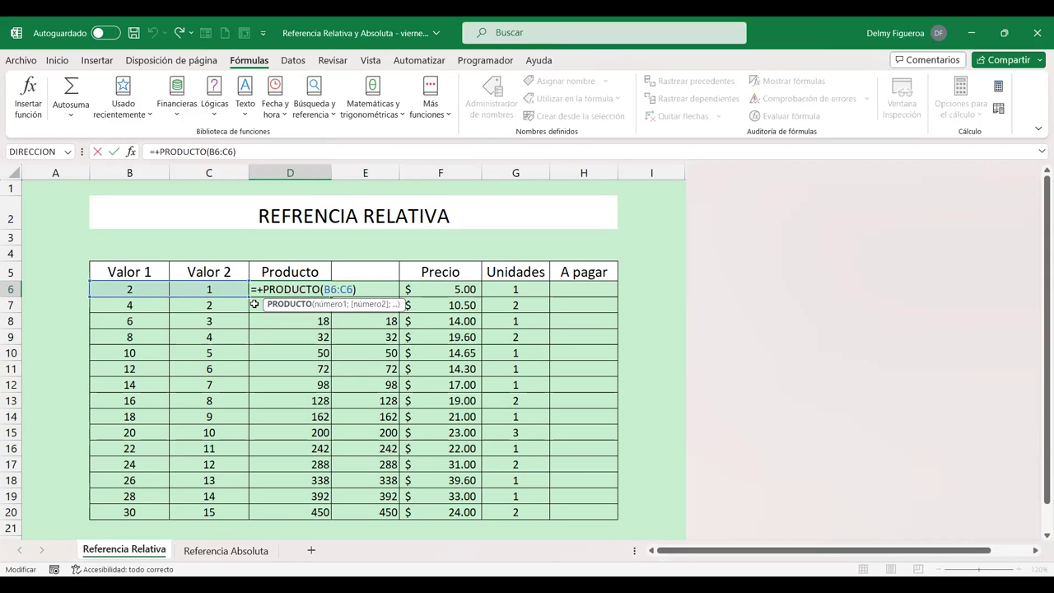
double_click(271, 304)
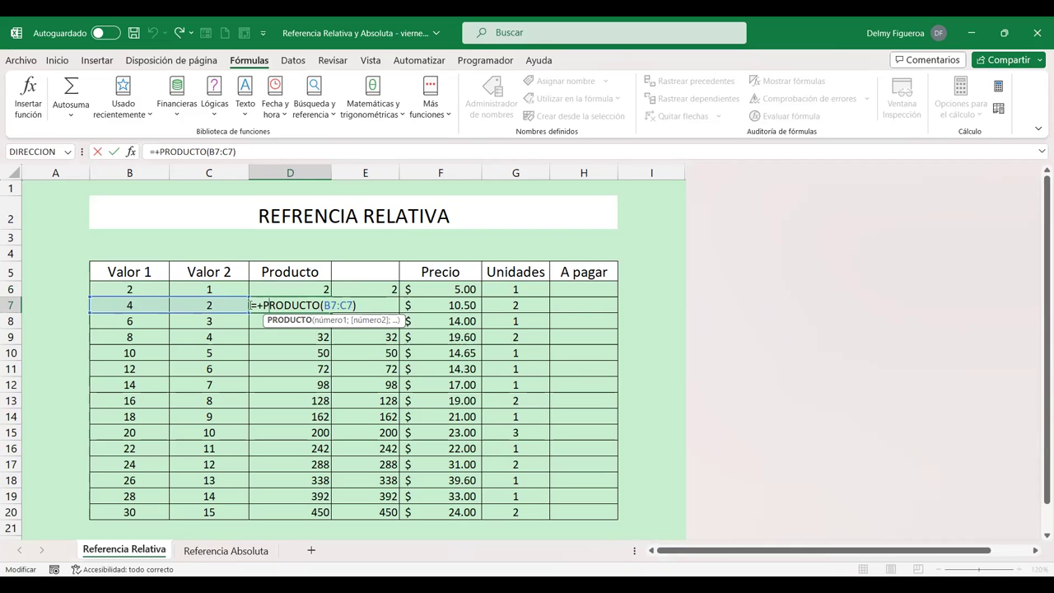
key("Return")
double_click(266, 320)
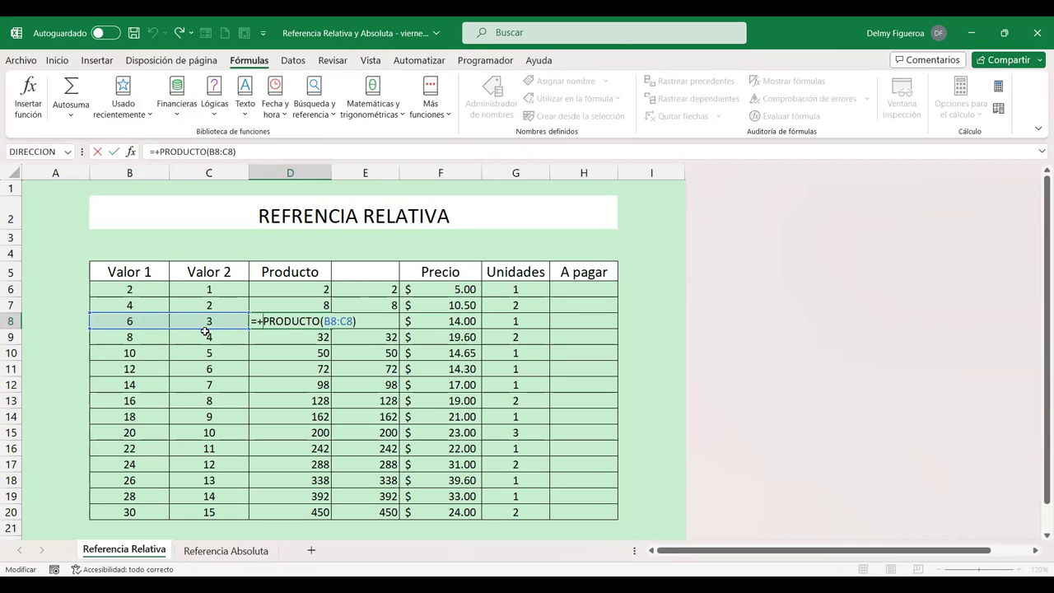
key("Return")
double_click(288, 332)
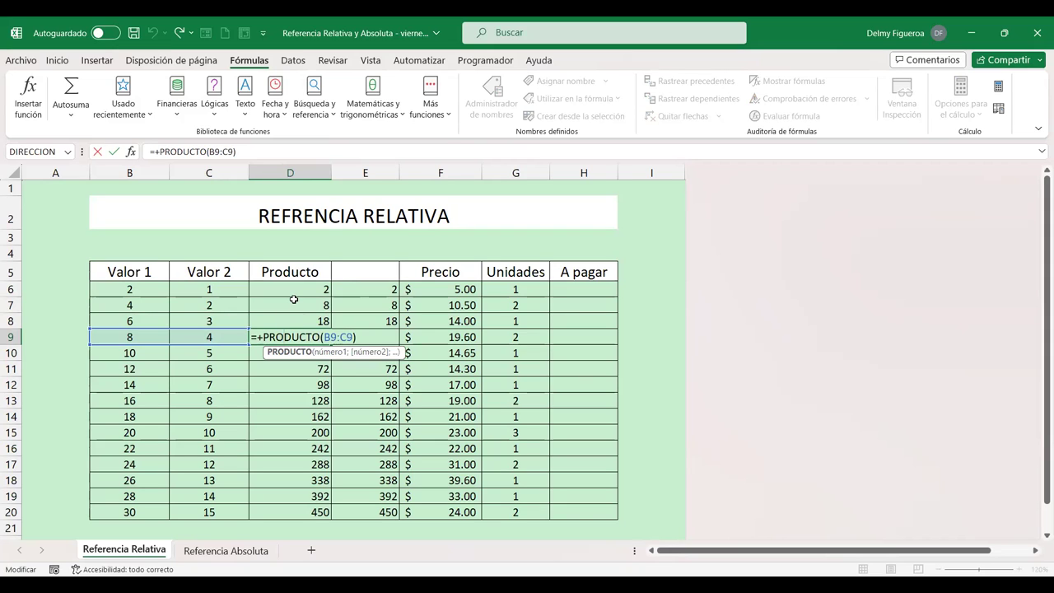
key("Return")
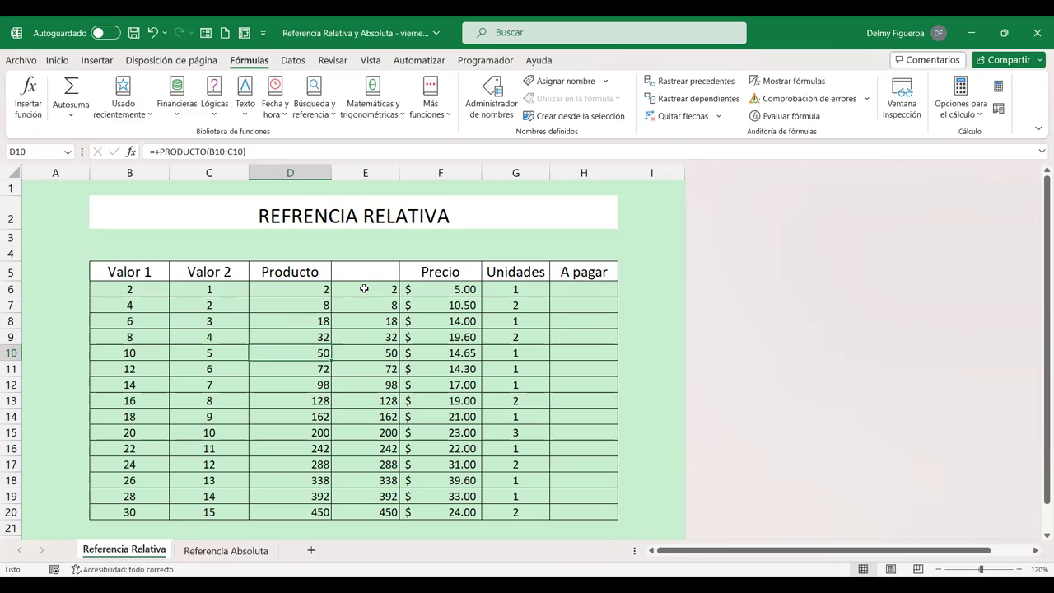
left_click(364, 289)
type("=+B6*C6")
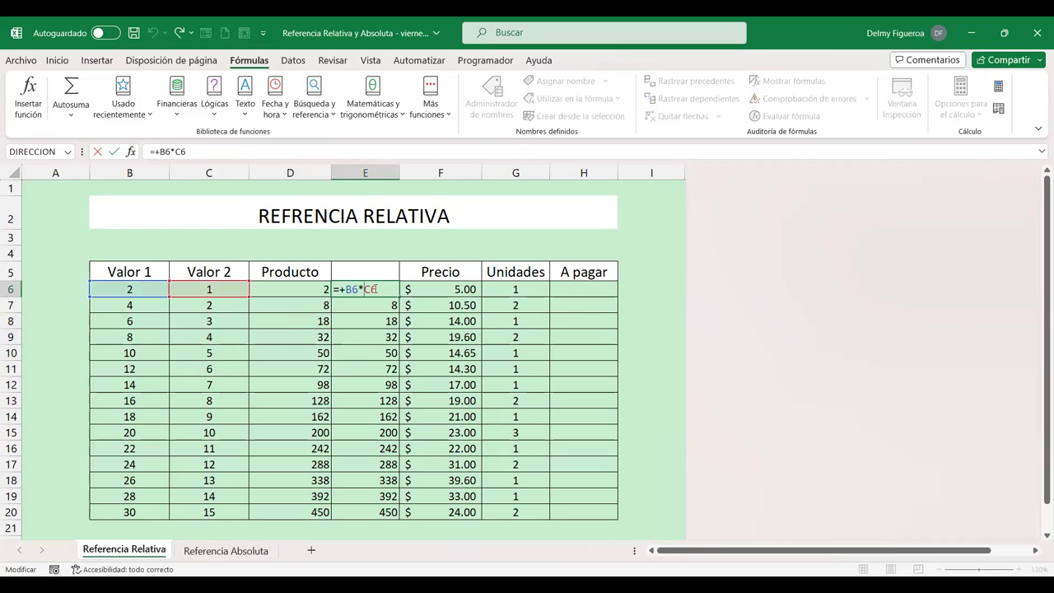
key("Return")
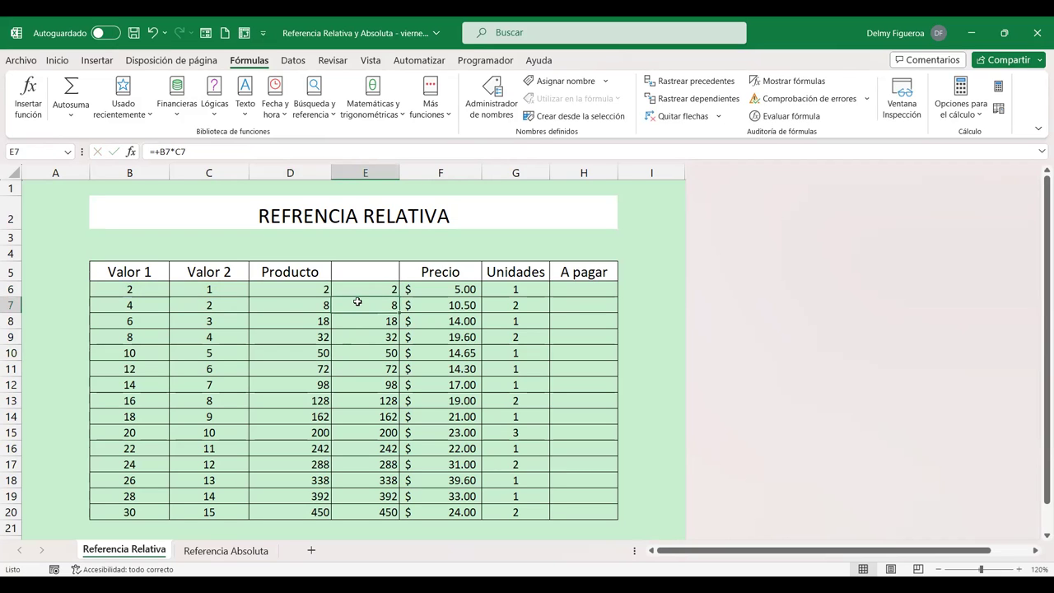
type("=+B7*C7")
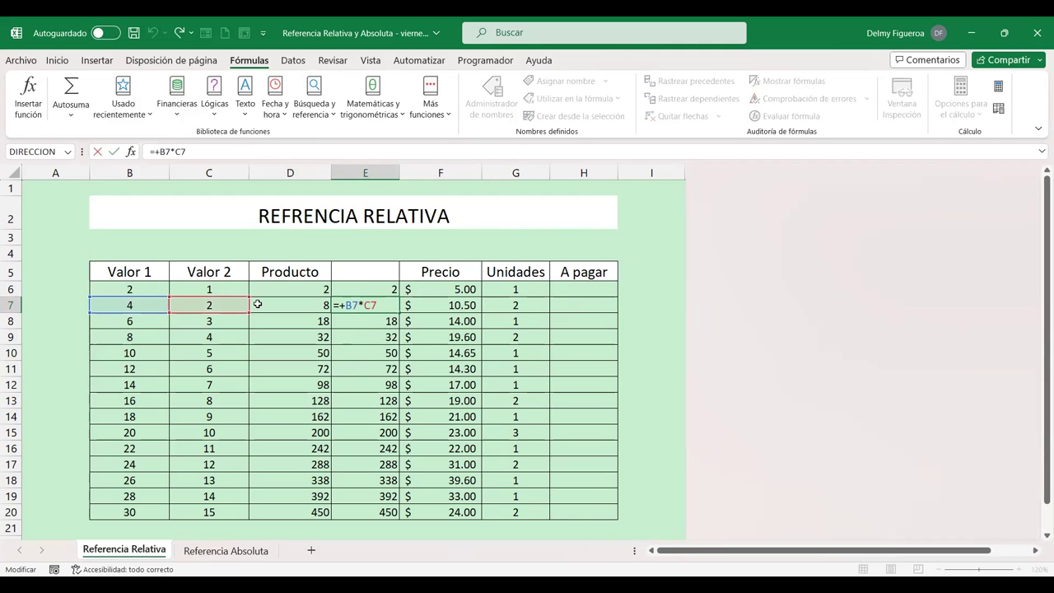
key("Return")
type("=+B8*C8")
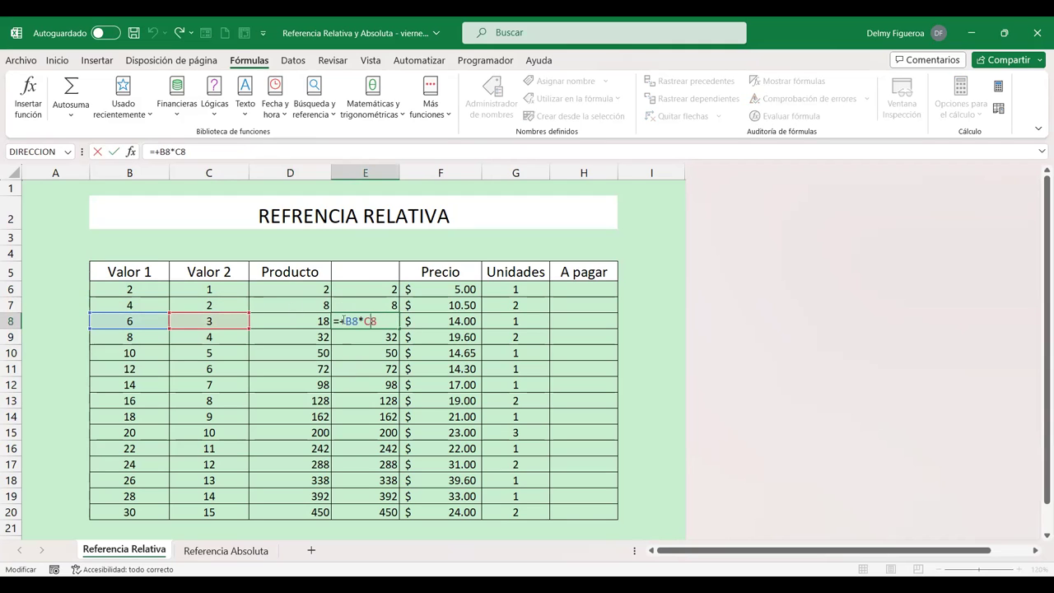
key("Return")
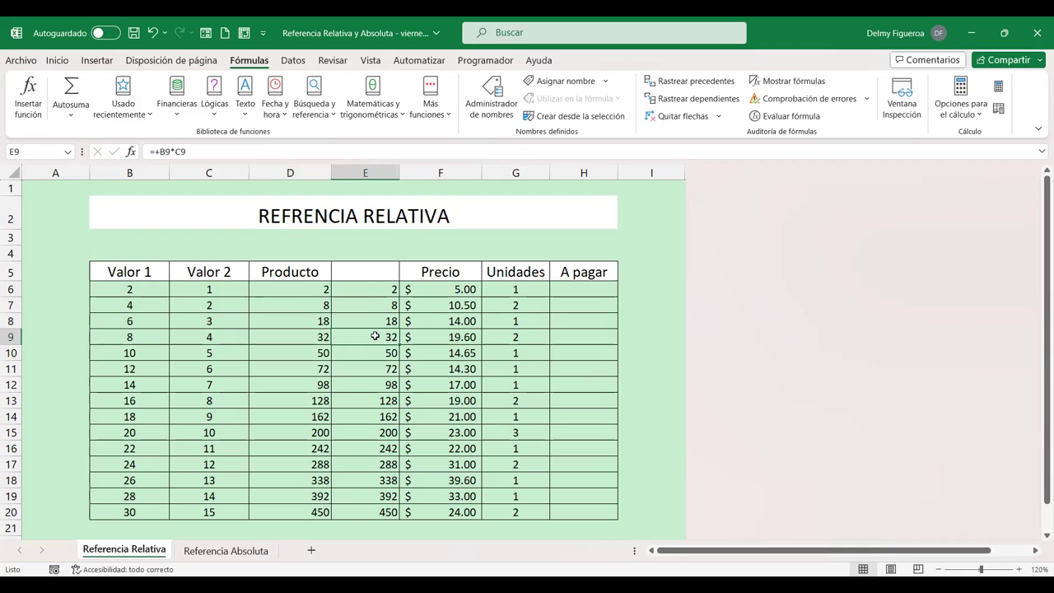
double_click(375, 337)
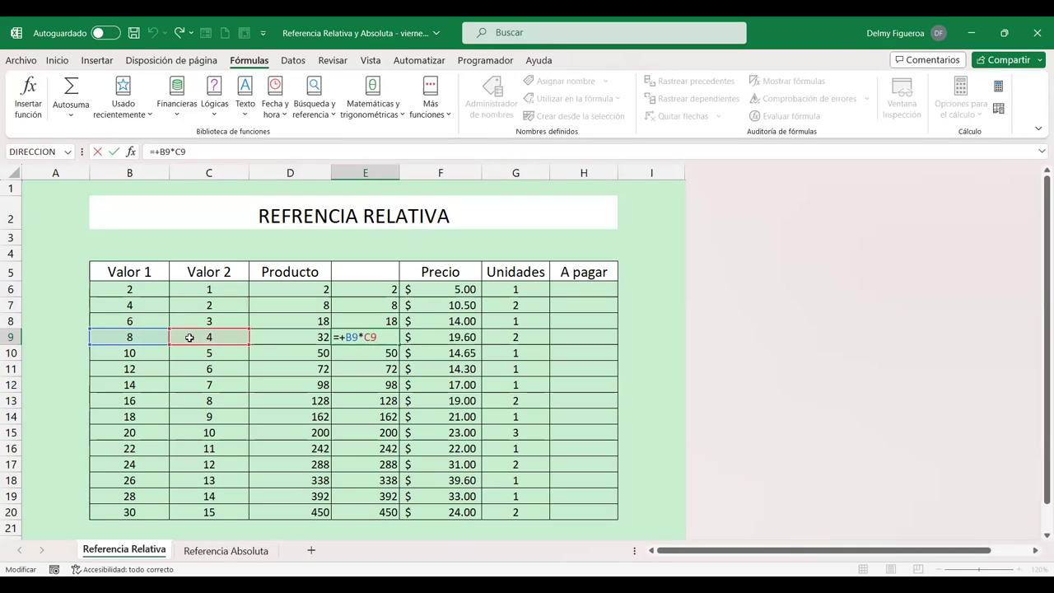
key("Return")
double_click(369, 352)
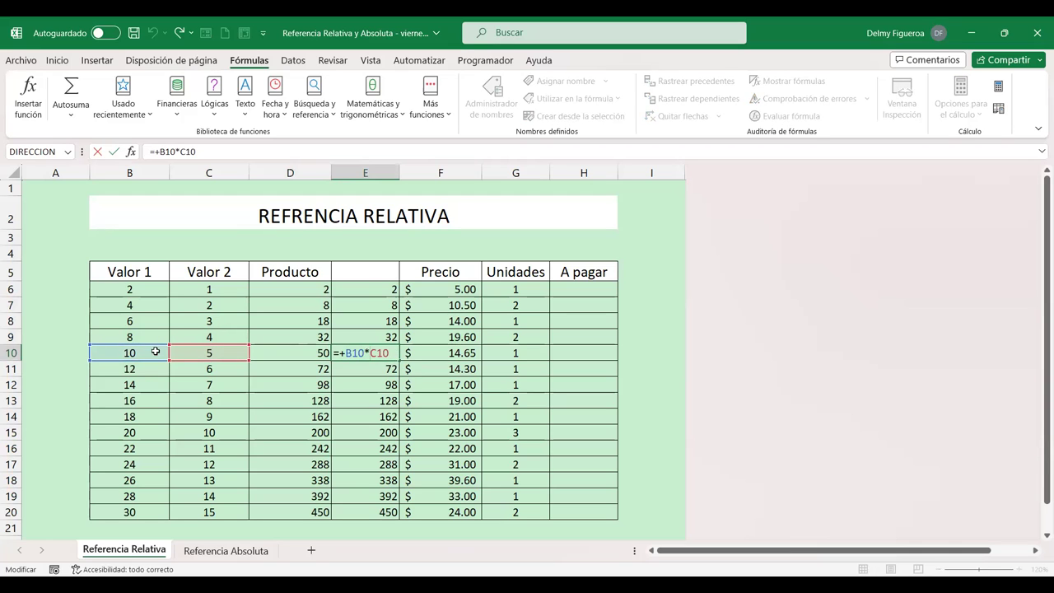
key("Return")
double_click(360, 368)
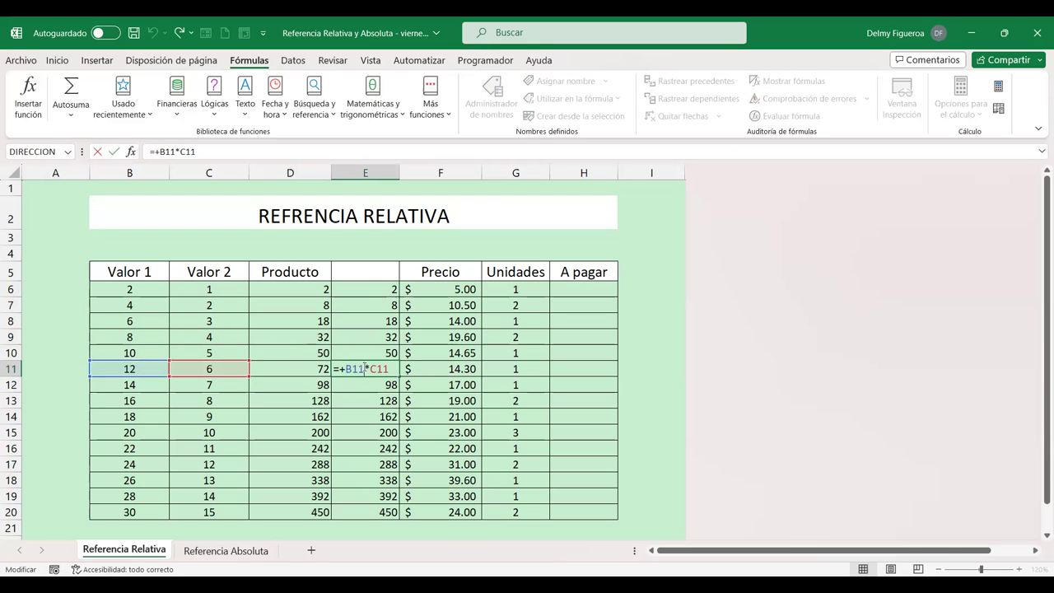
key("Return")
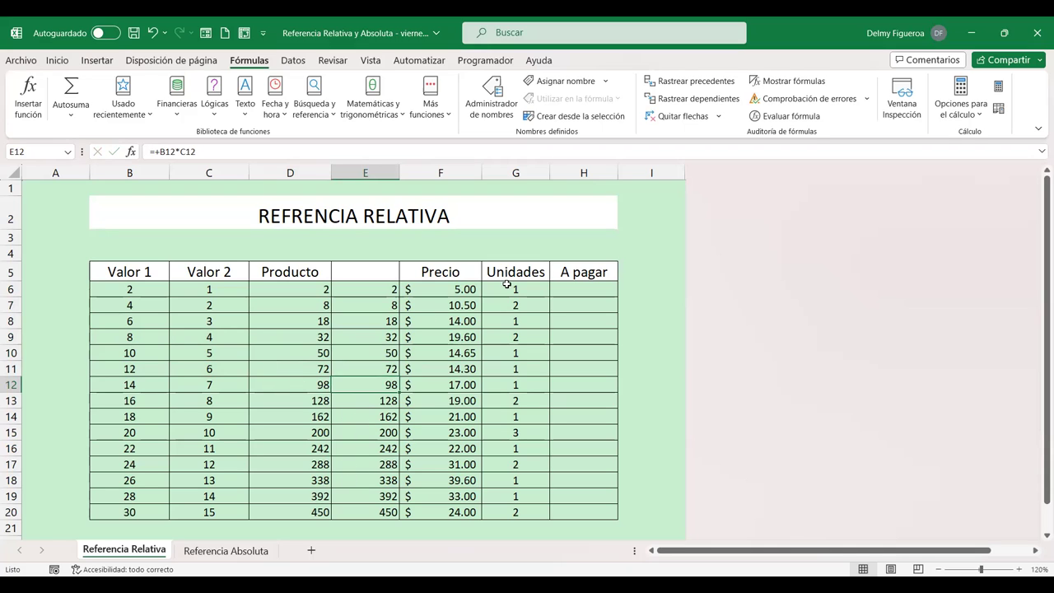
left_click(578, 289)
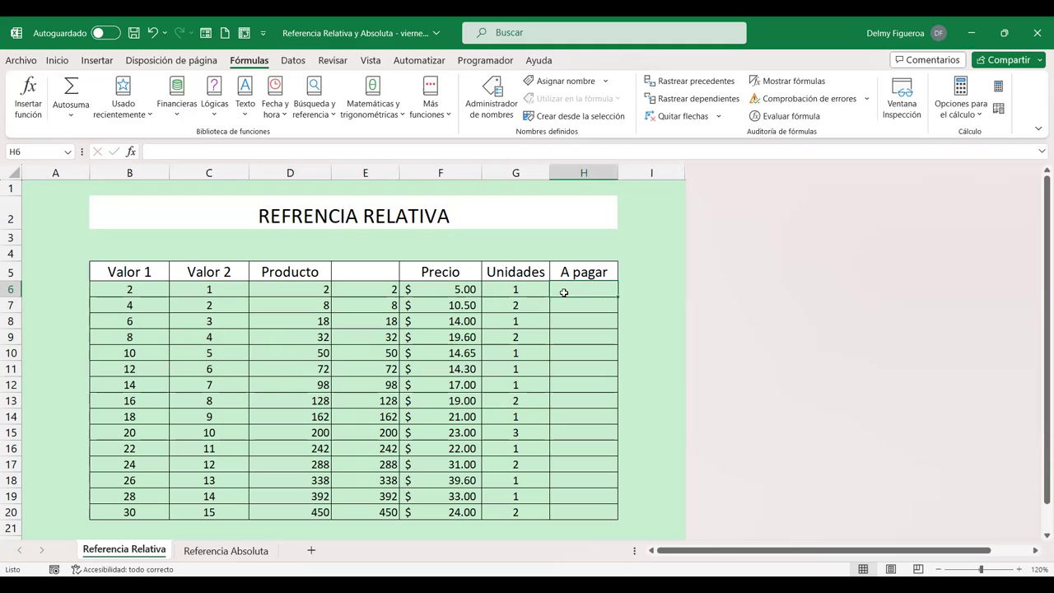
- Enter =+F6*G6 in H6, giving $ 5.00, and fill it down to H20
type("+")
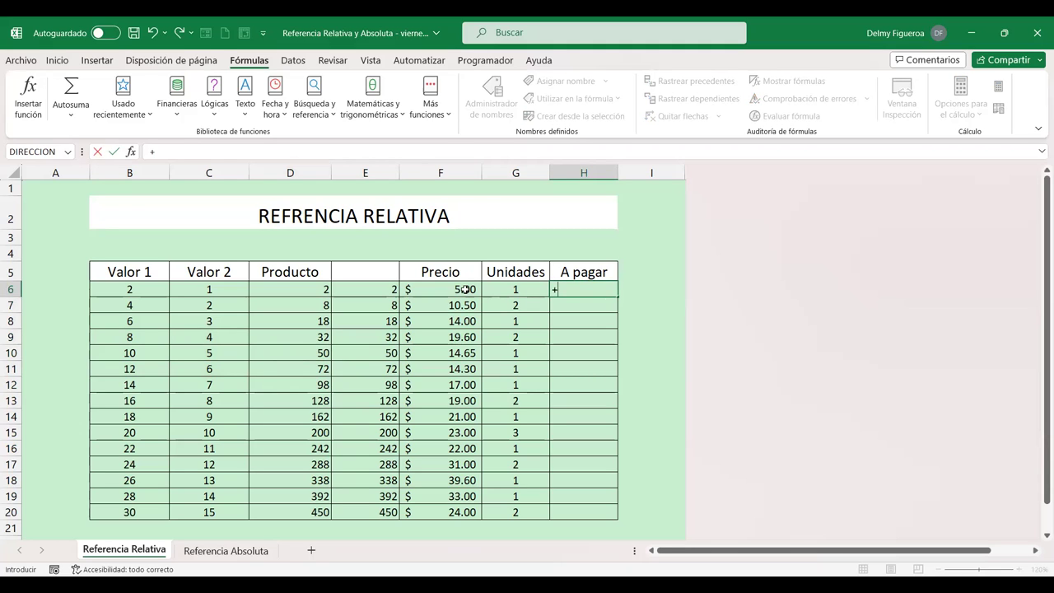
left_click(466, 289)
type("*")
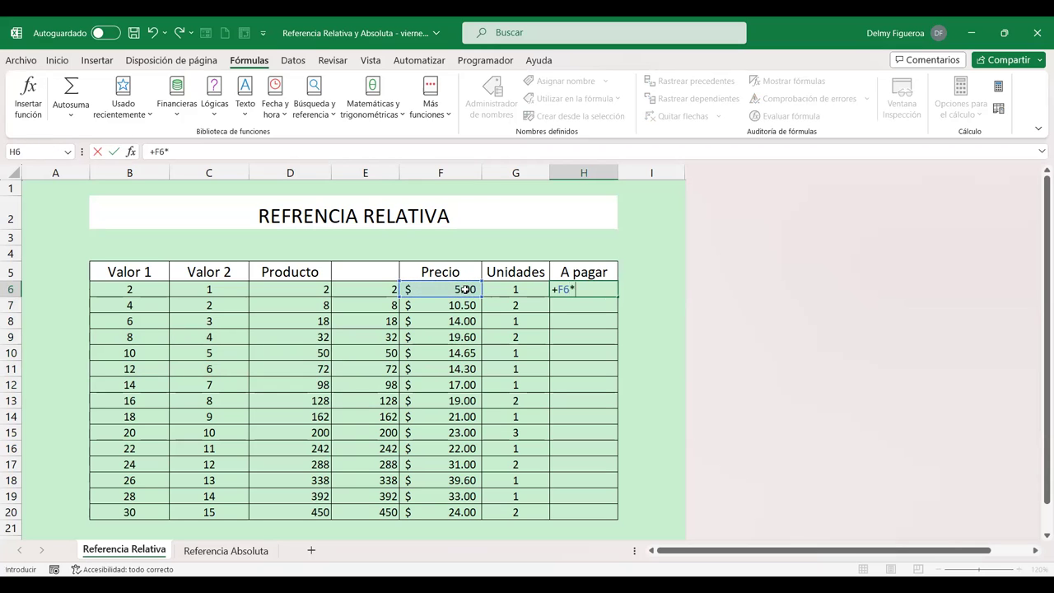
left_click(500, 294)
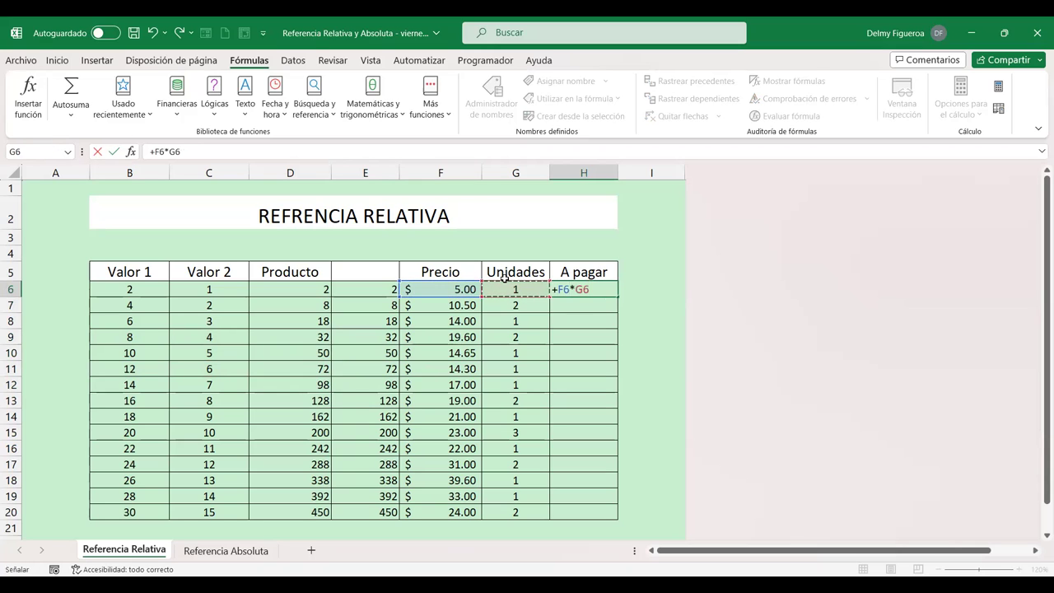
key("Return")
left_click(607, 293)
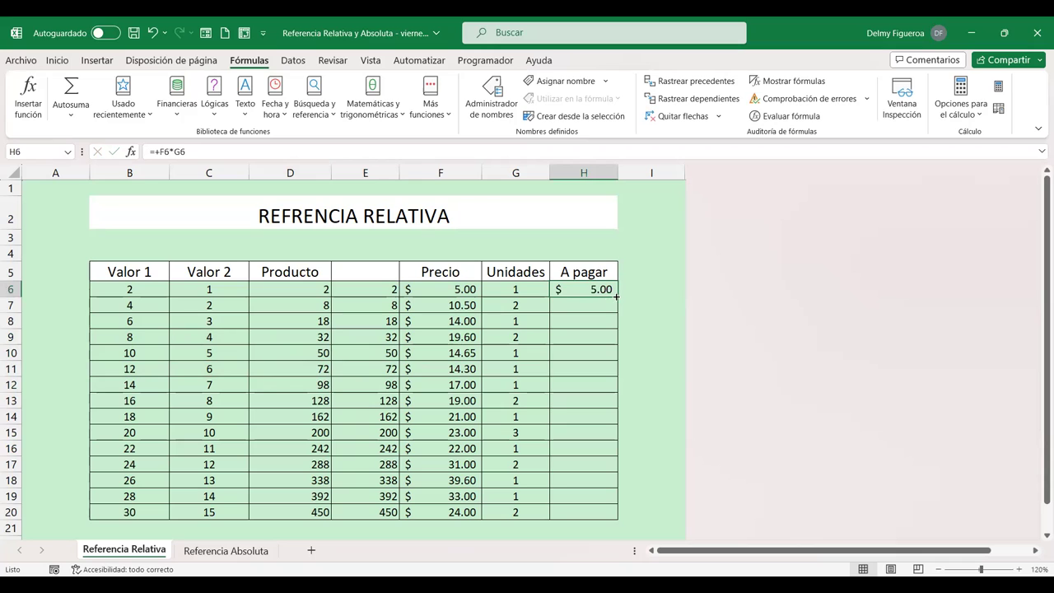
double_click(616, 296)
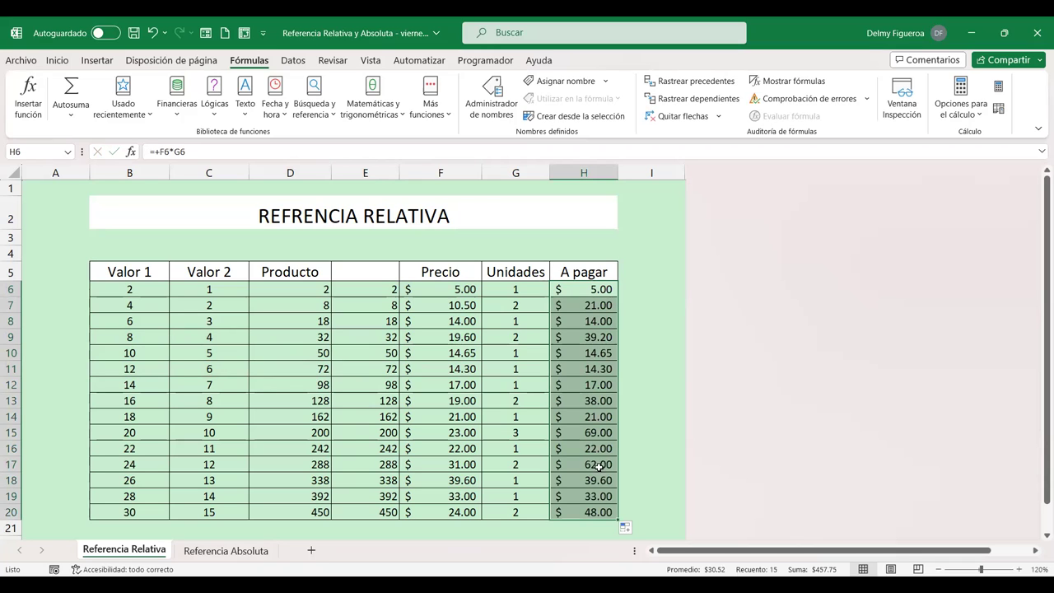
- Inspect the copied A pagar formulas in H7, H8 and H9
left_click(593, 305)
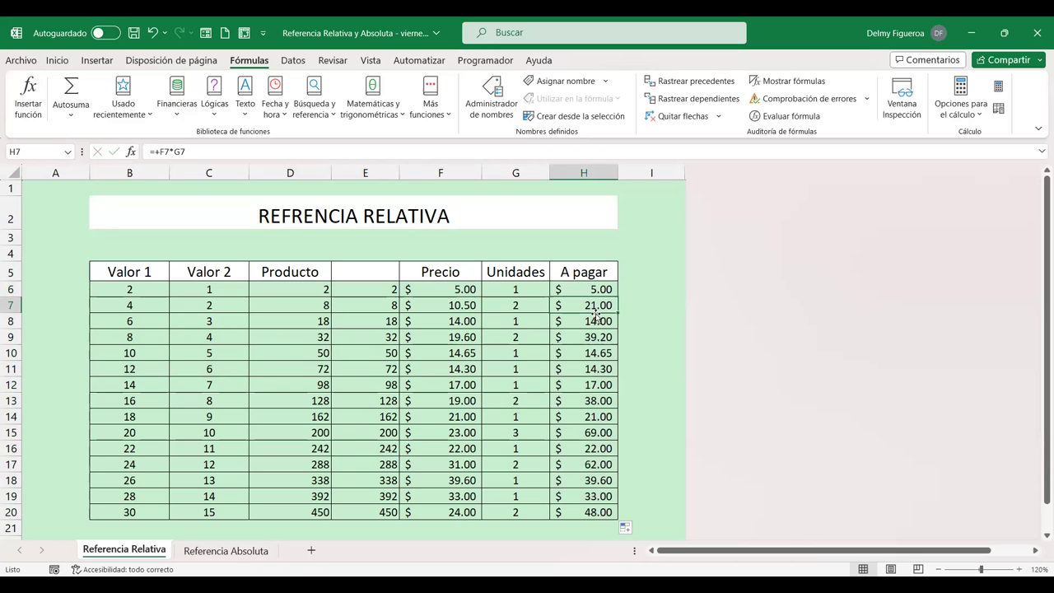
double_click(600, 302)
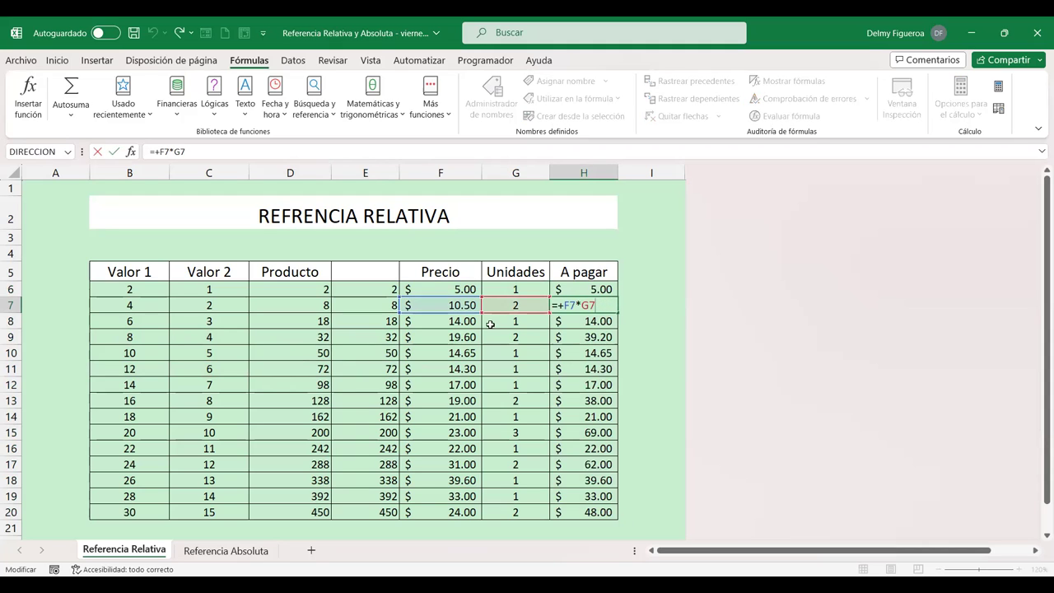
left_click(574, 329)
double_click(588, 321)
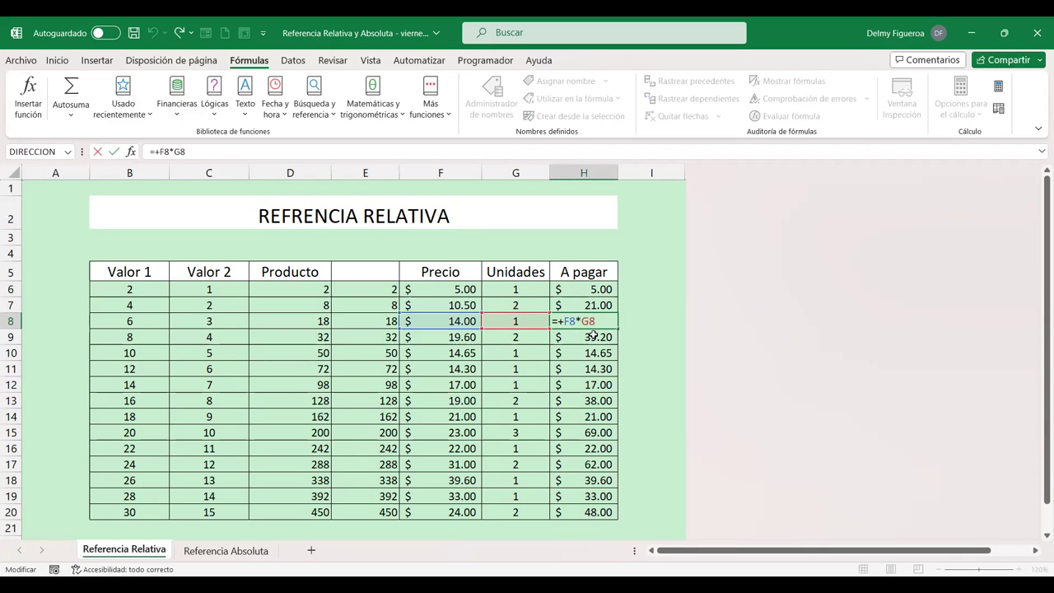
left_click(593, 337)
double_click(592, 336)
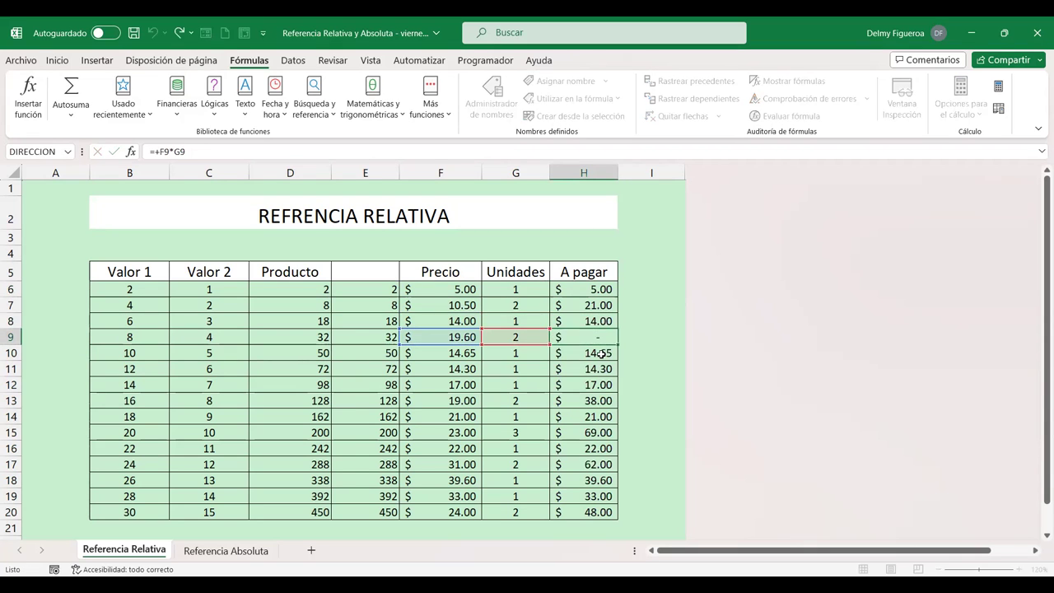
left_click(601, 353)
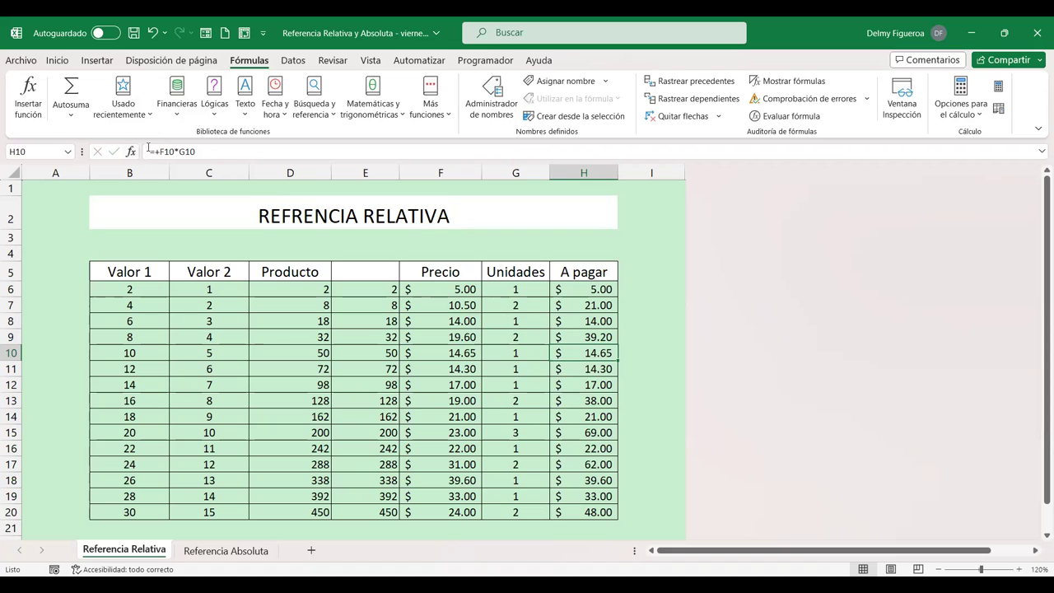
- Step down through H14, then switch to the Referencia Absoluta sheet
key("Down")
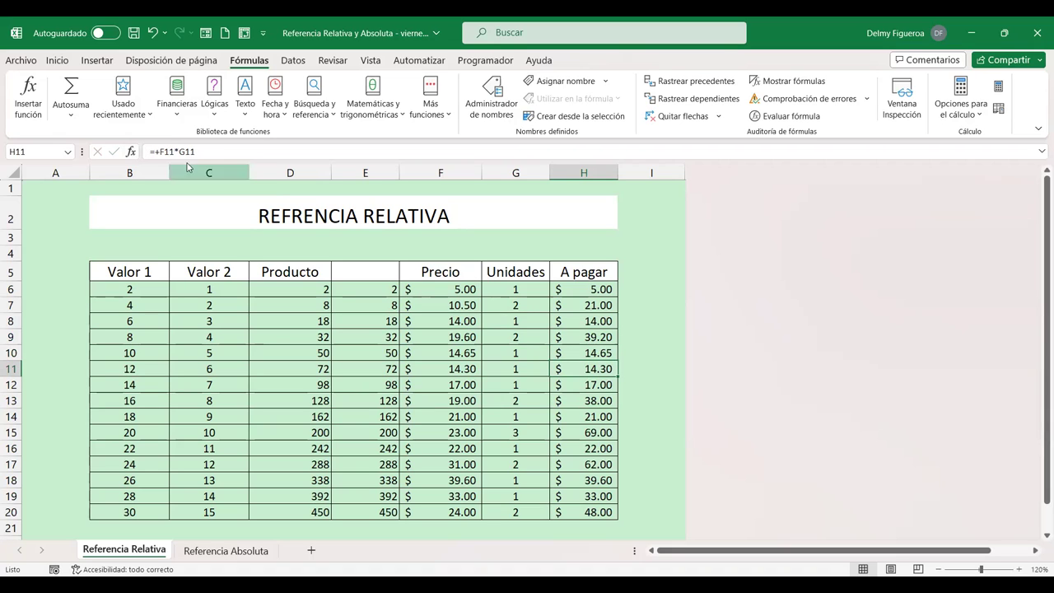
key("Down")
key("Down")
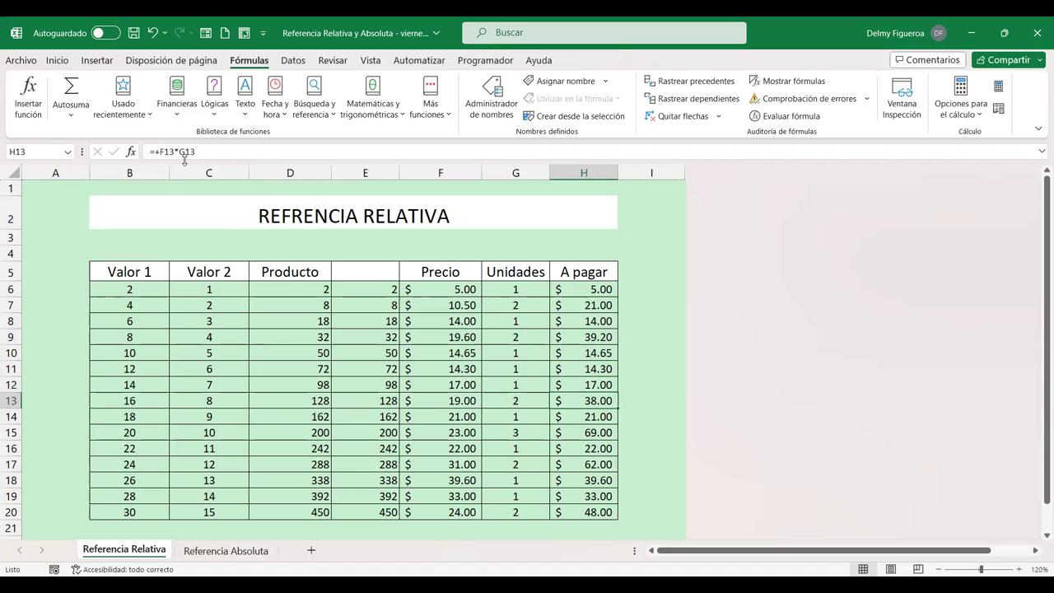
key("Down")
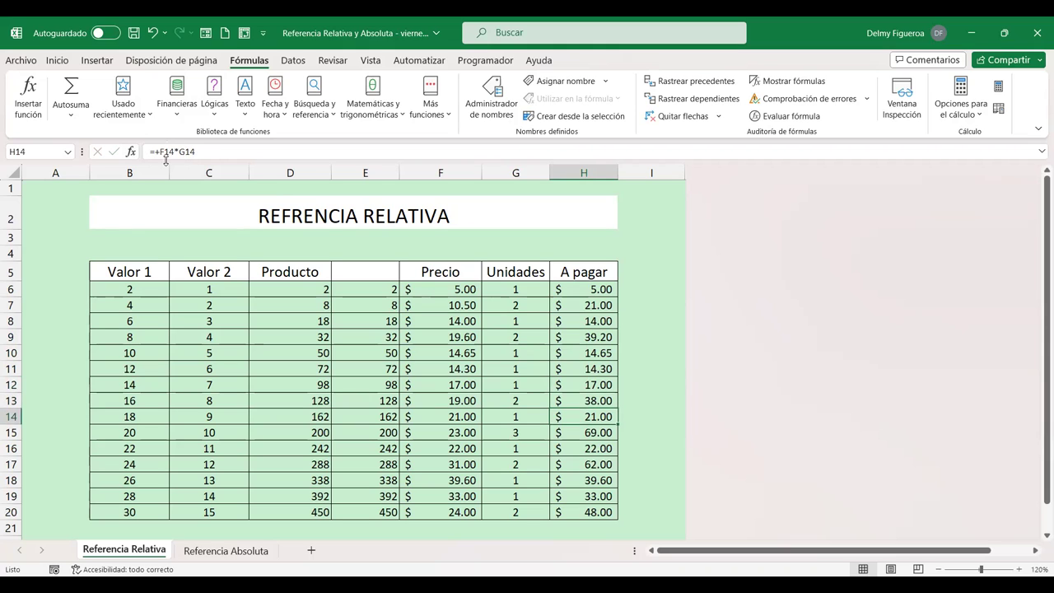
key("Down")
key("Down")
key("Down")
key("Down")
key("Down")
key("Down")
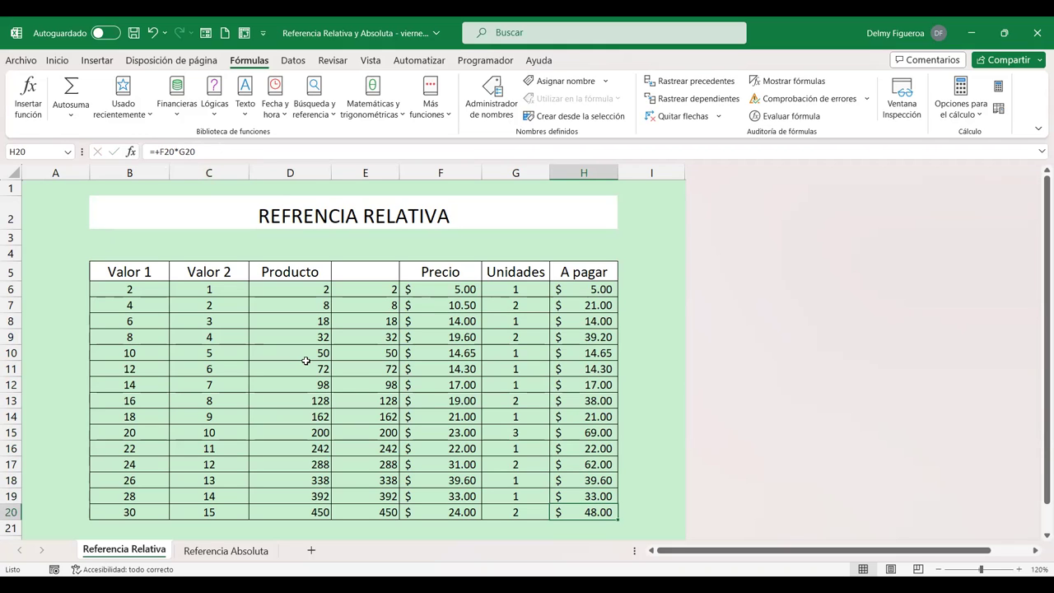
left_click(226, 550)
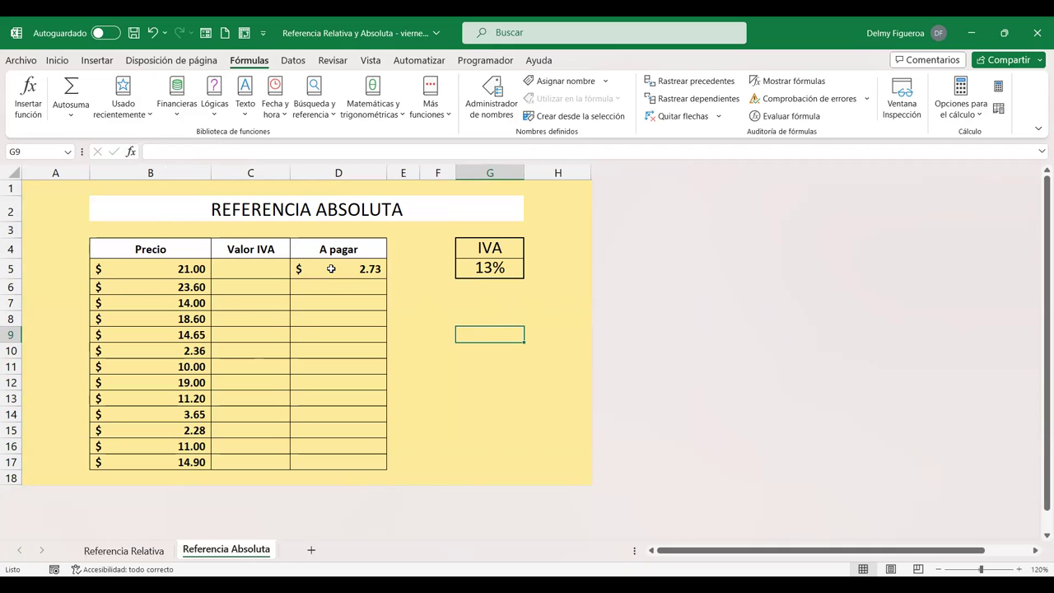
- Enter =+B5*.13 in C5 to get the 13% IVA on the B5 price, $ 2.73
left_click(176, 265)
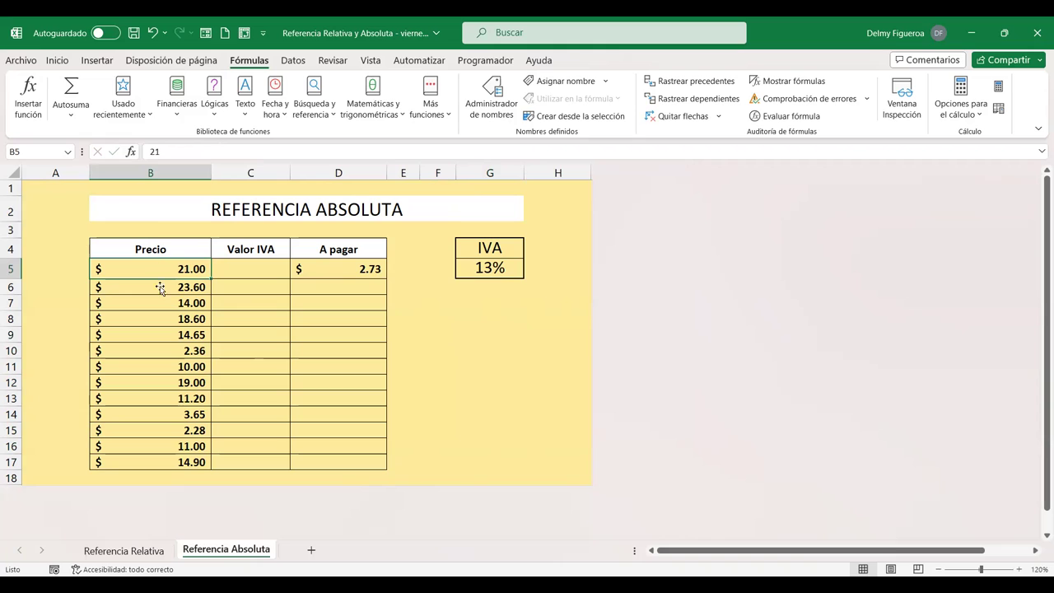
left_click(240, 268)
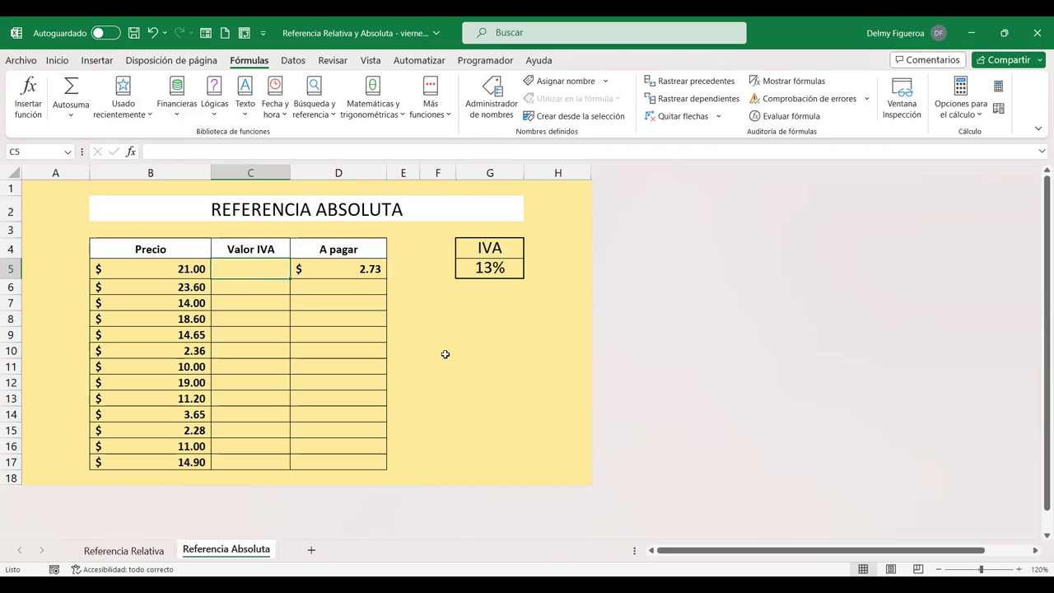
type("+")
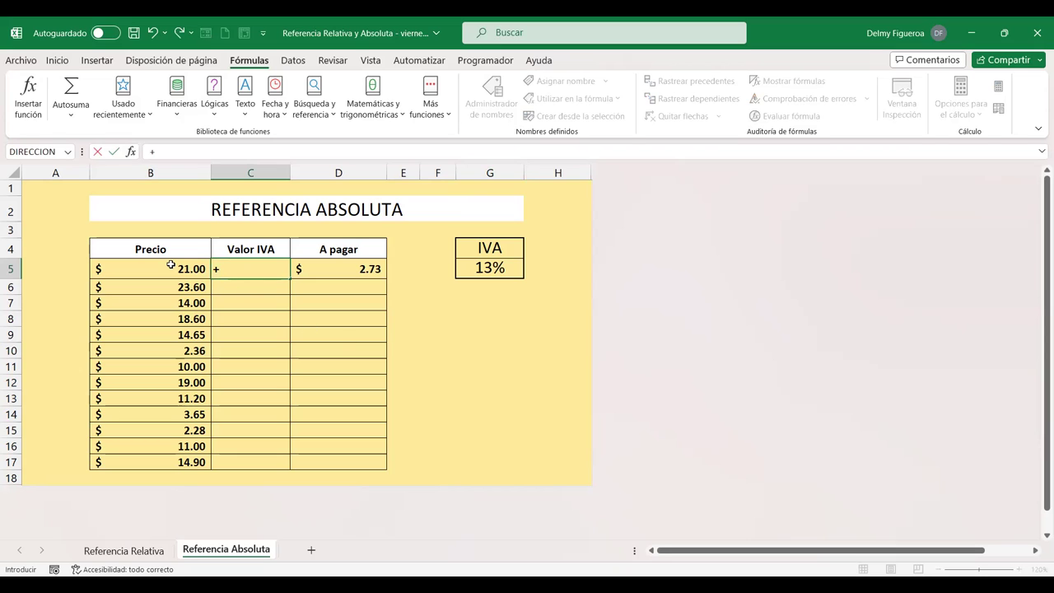
left_click(171, 264)
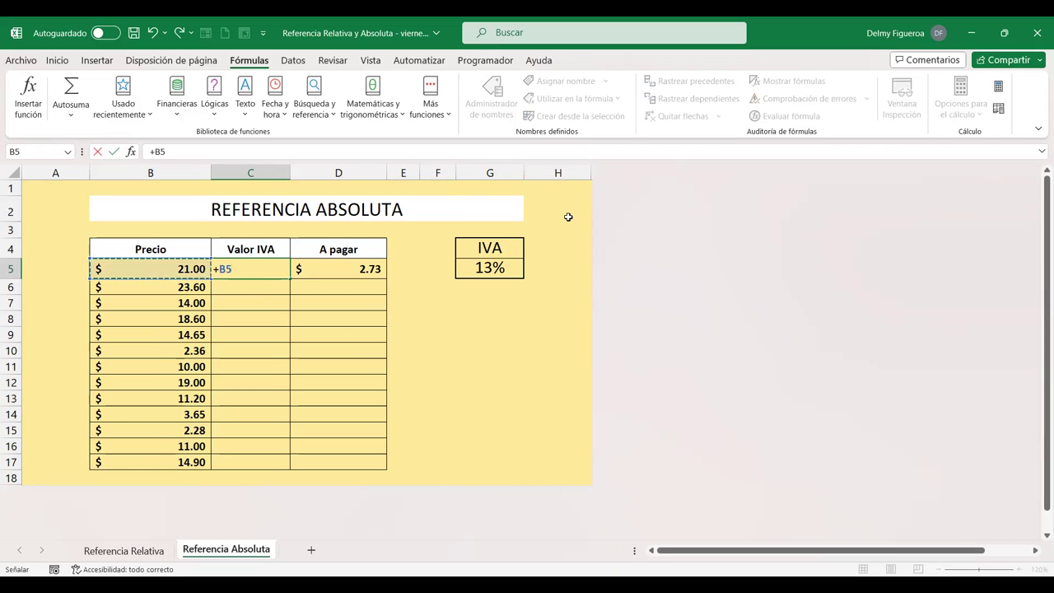
type("*.13")
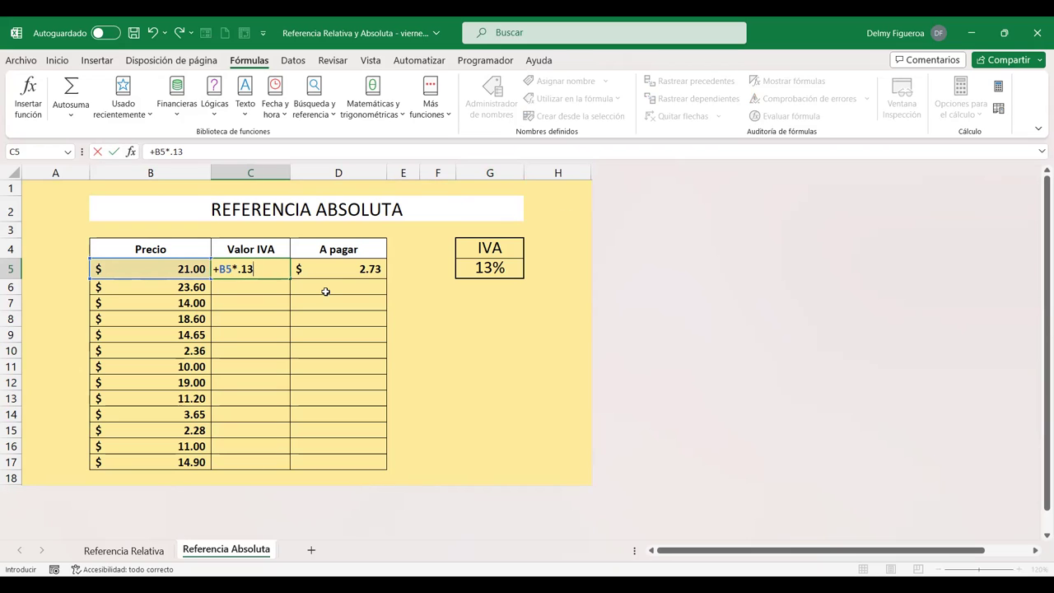
key("Return")
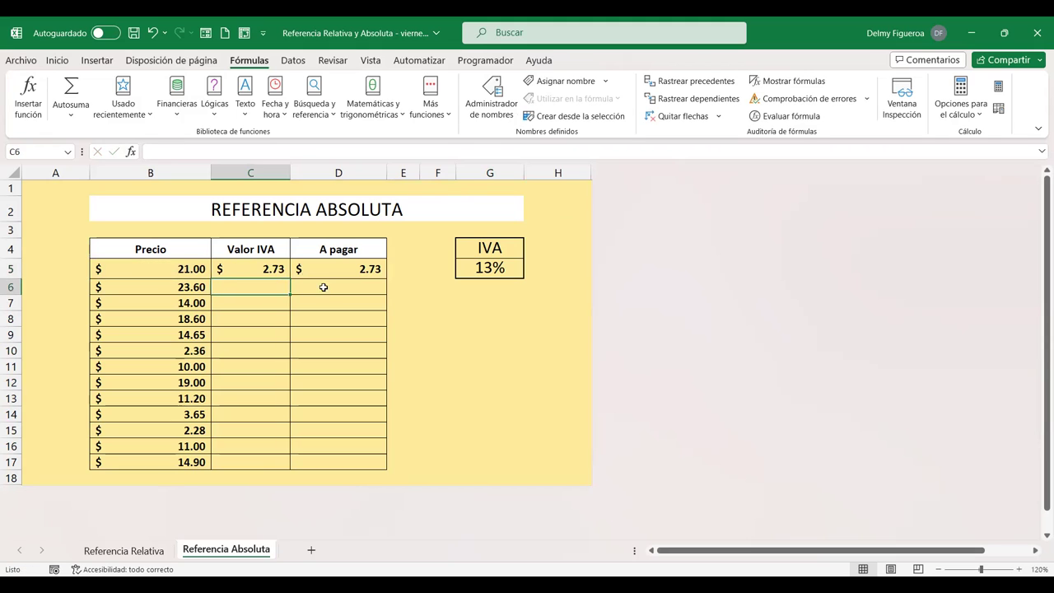
- Copy C5's IVA formula down through C17, then put C5 back into edit mode
left_click(285, 268)
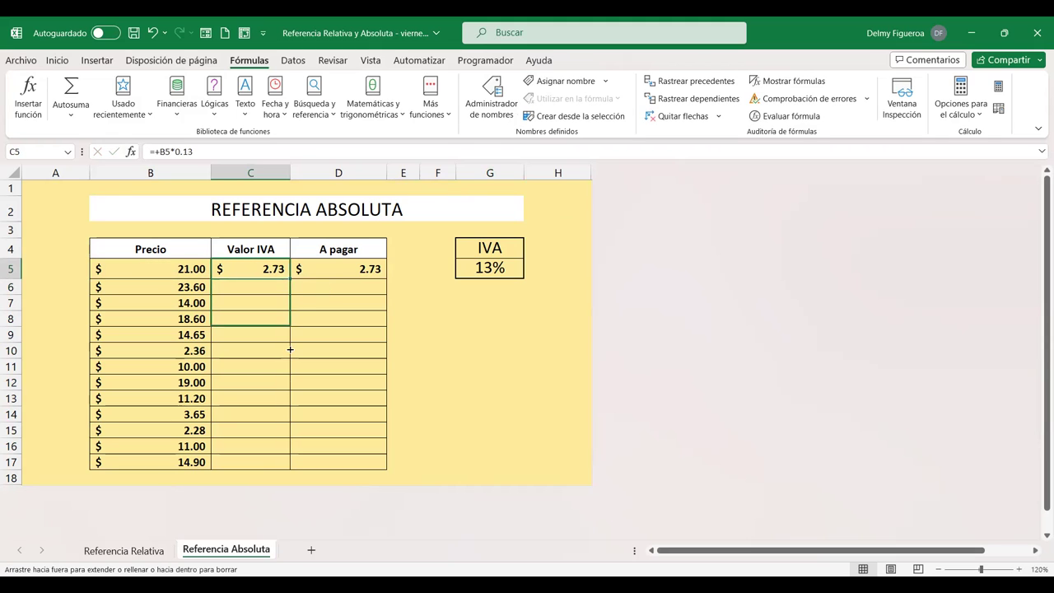
left_click_drag(286, 278, 283, 463)
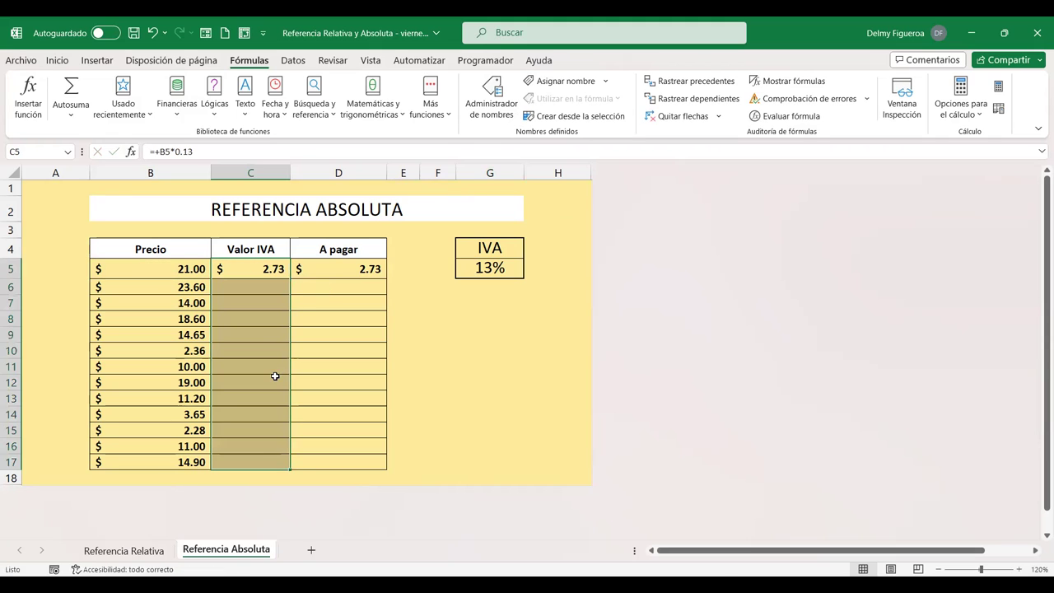
double_click(259, 268)
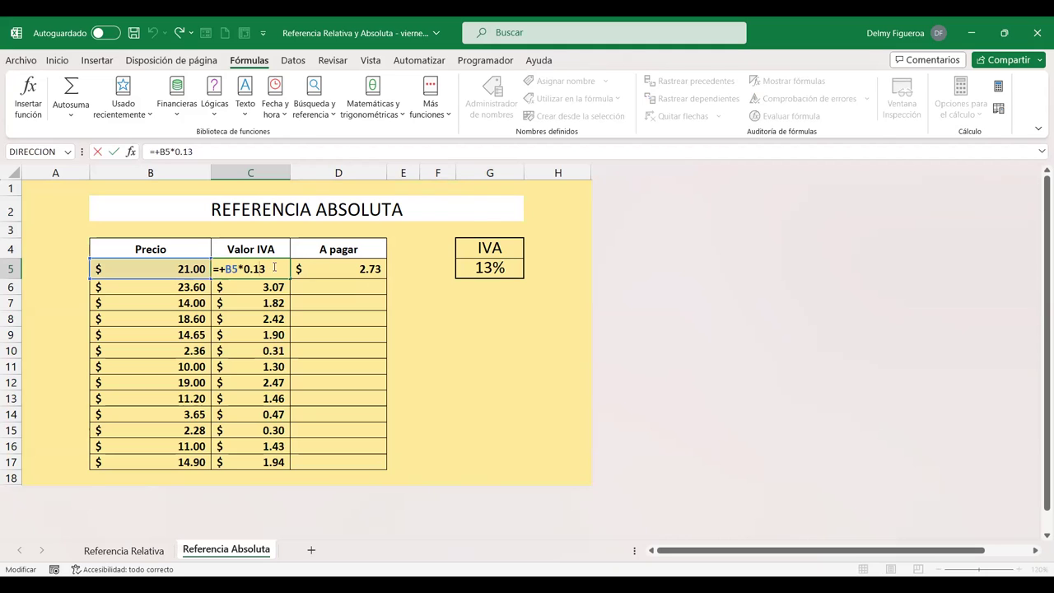
- Replace 0.13 in C5 with the G5 rate, made absolute as =+B5*$G$5
key("BackSpace")
key("BackSpace")
left_click(504, 267)
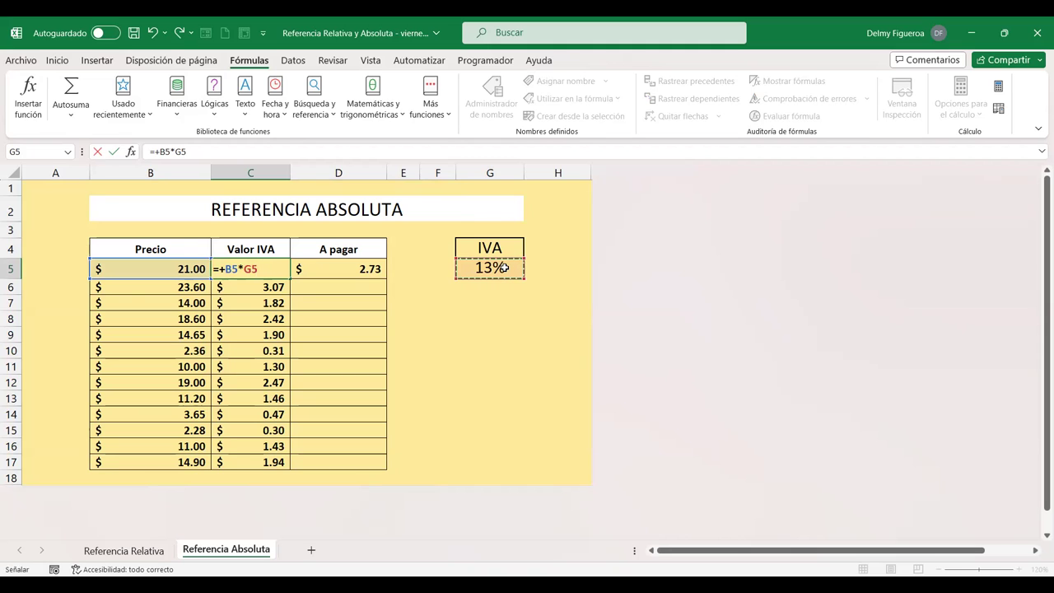
key("Return")
double_click(275, 268)
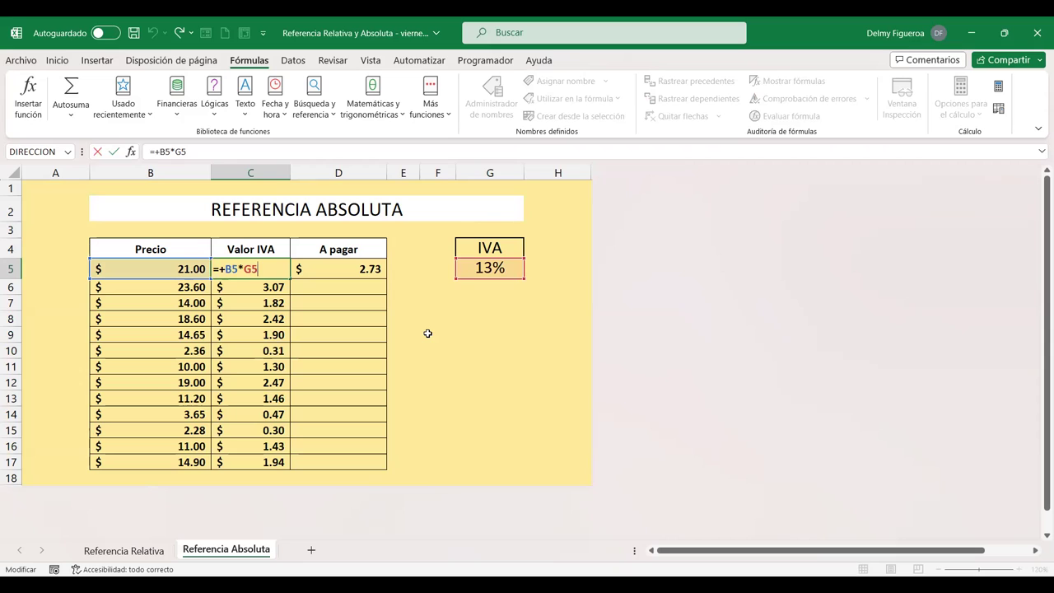
key("F4")
- Commit =+B5*$G$5 in C5 and copy it down through C17
key("Return")
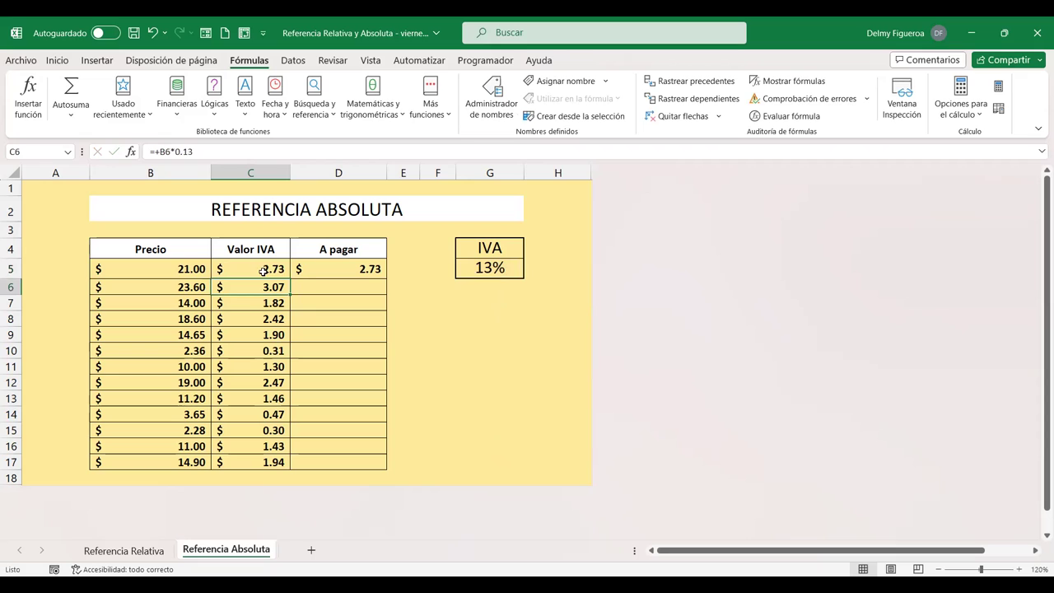
left_click(262, 272)
left_click_drag(290, 280, 295, 463)
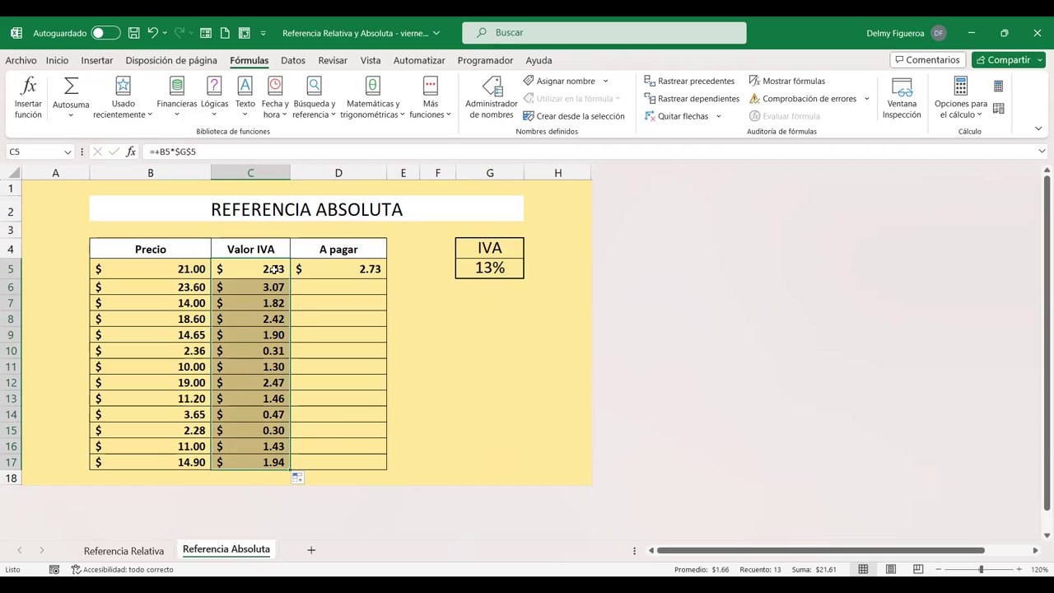
left_click(274, 268)
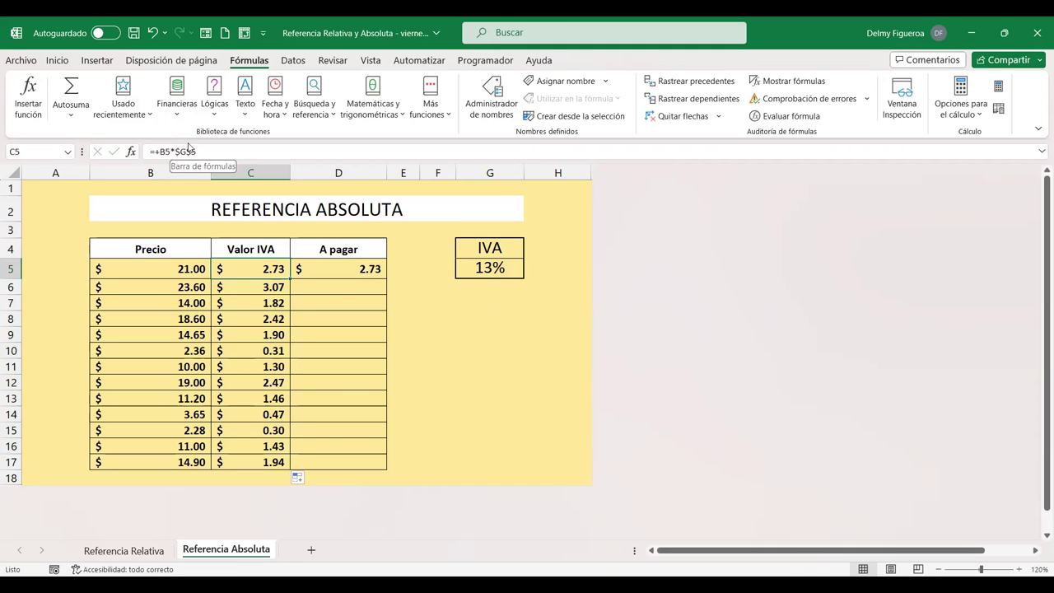
key("Down")
key("Down")
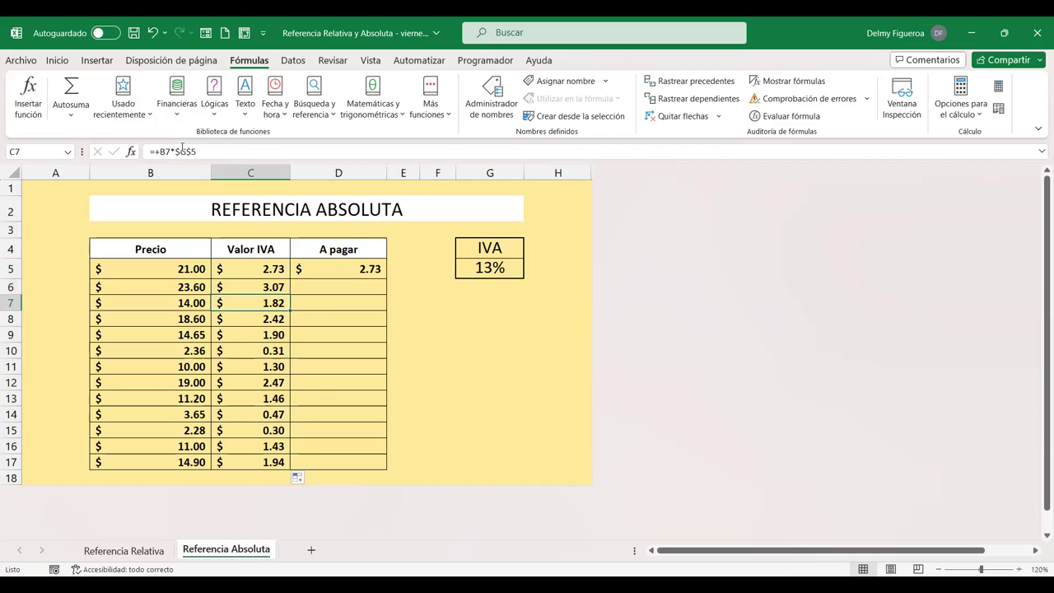
key("Down")
key("Down")
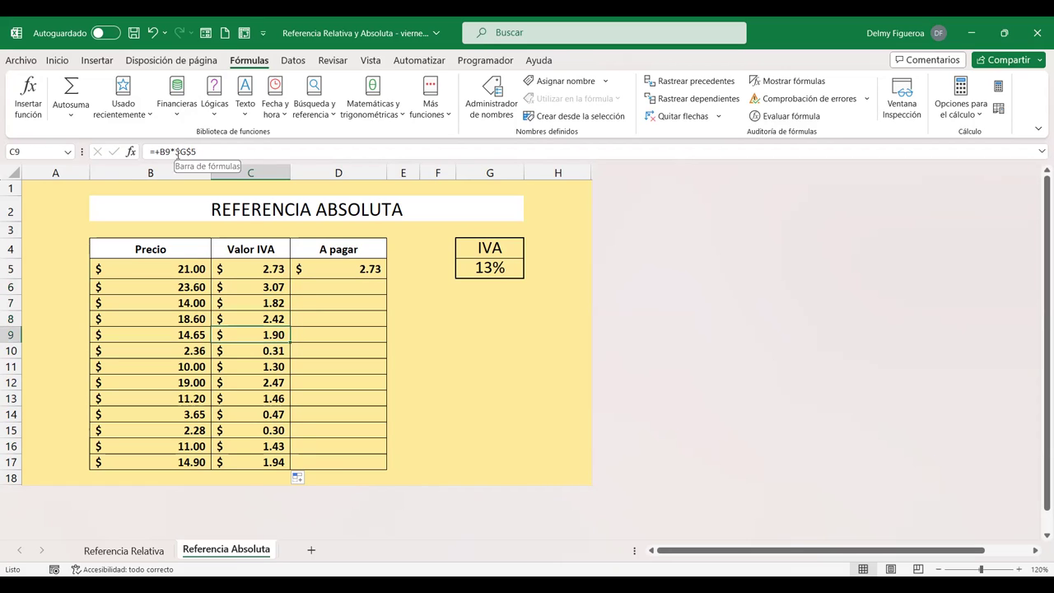
key("Down")
key("Down")
key("Down")
key("Down")
key("Down")
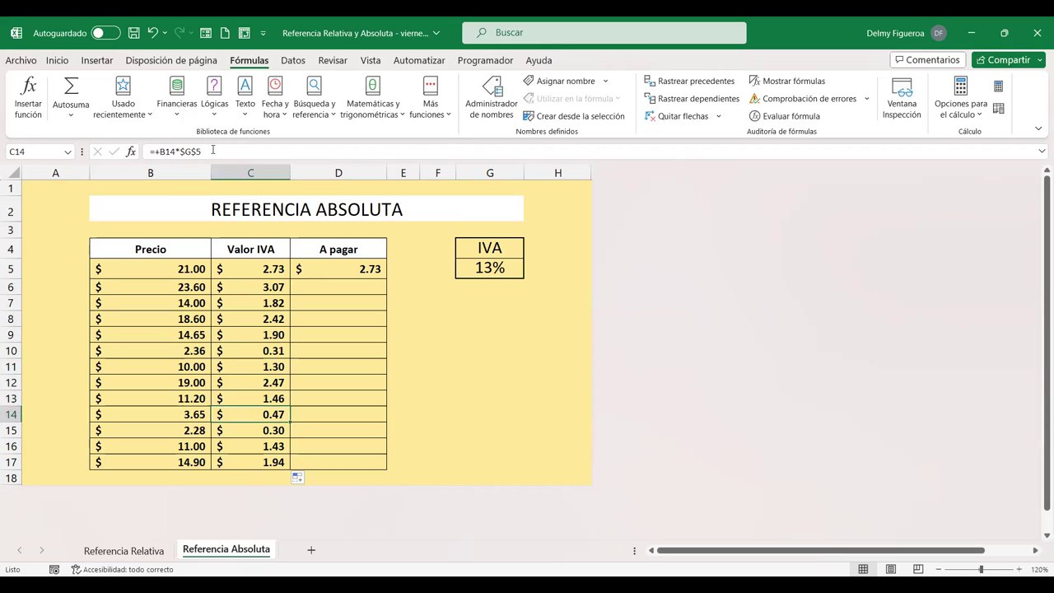
key("Down")
key("Down")
key("Down")
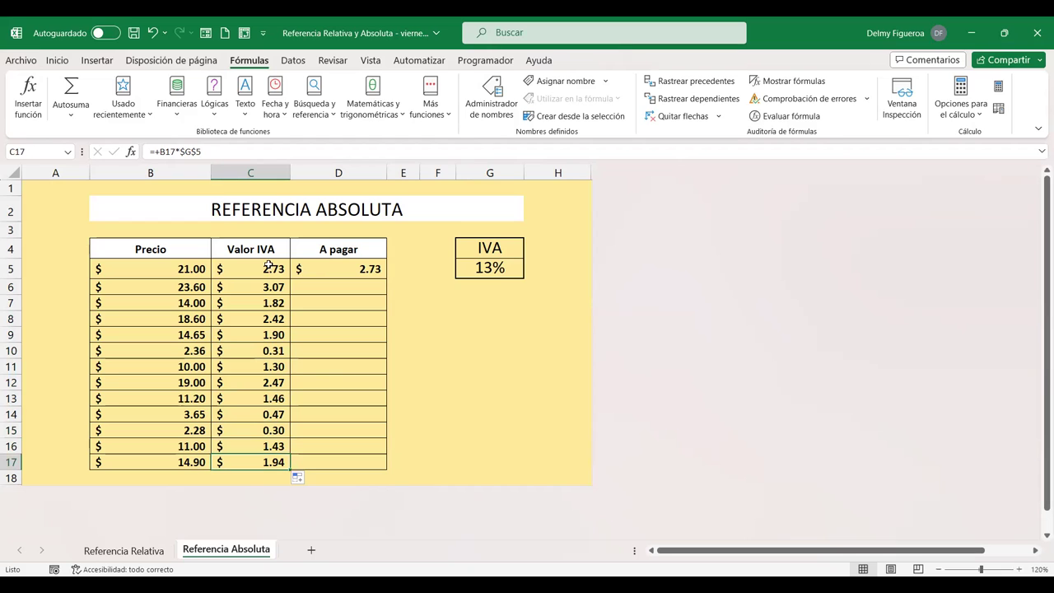
double_click(268, 265)
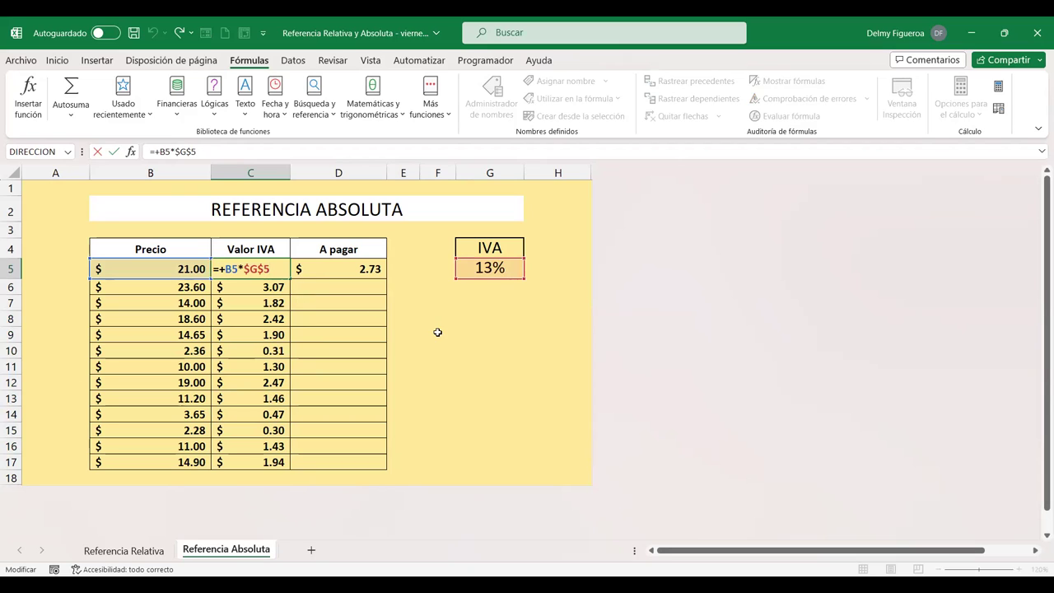
- Change C5's rate reference to G$5 and copy the formula down through C17
key("F4")
key("Return")
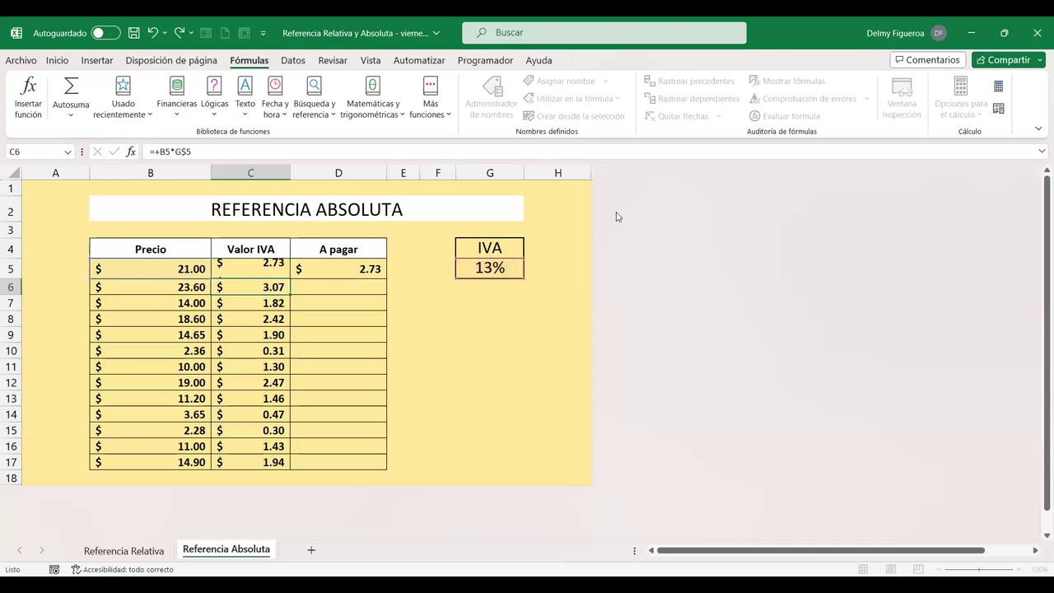
left_click(262, 272)
left_click_drag(298, 277, 292, 464)
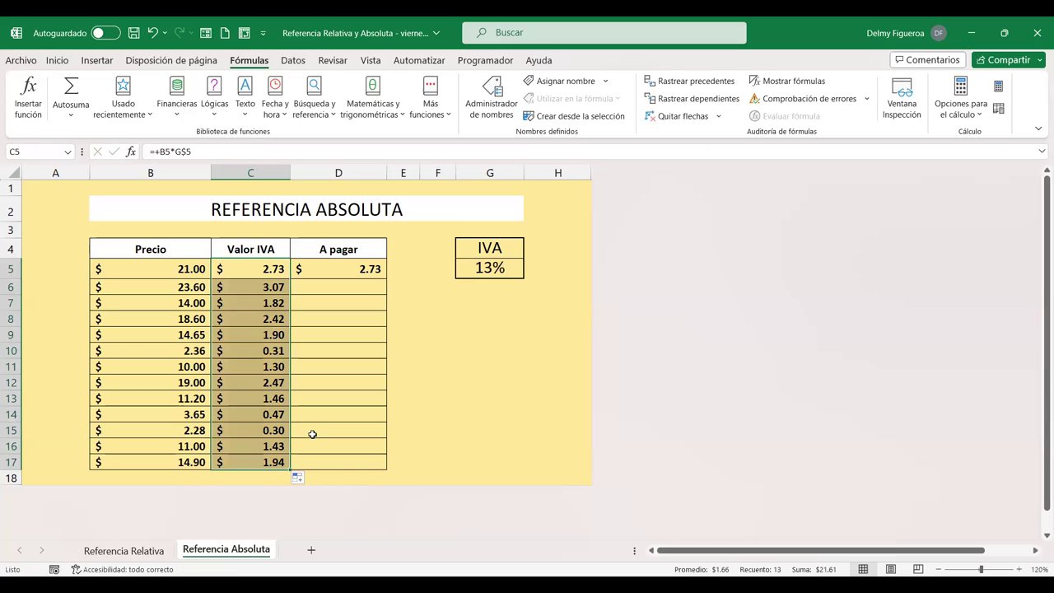
- Inspect the copied formulas in C8 to C10, then switch C5's reference to lock column G
left_click(255, 319)
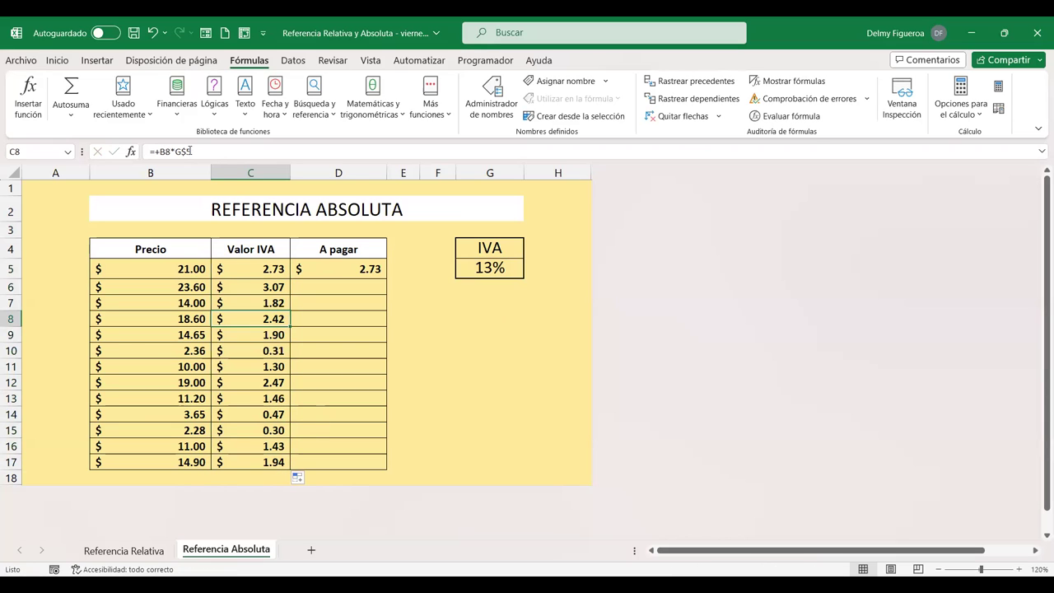
key("Down")
key("Down")
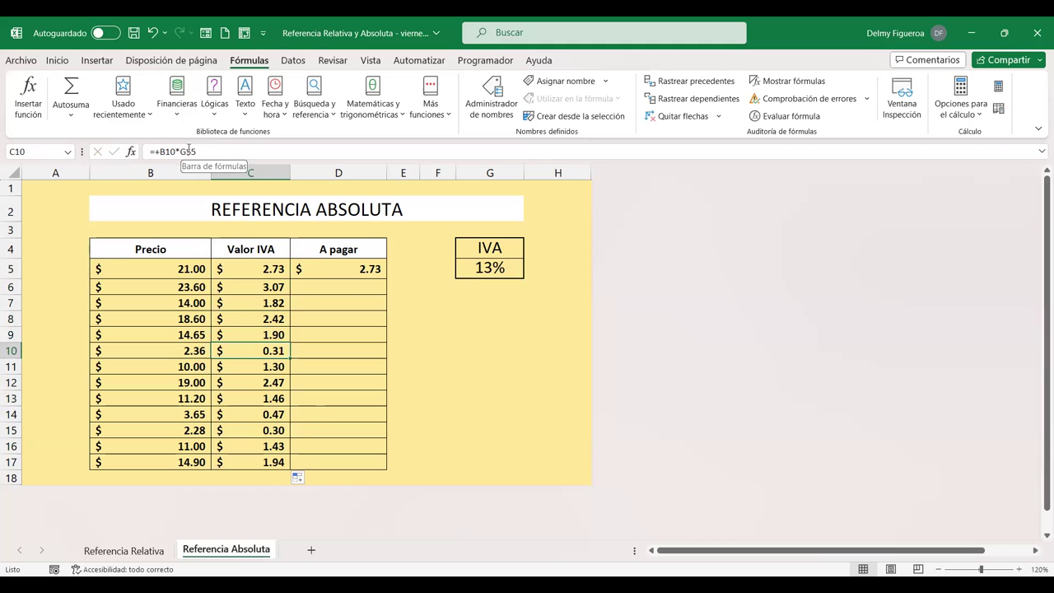
key("Down")
key("Down")
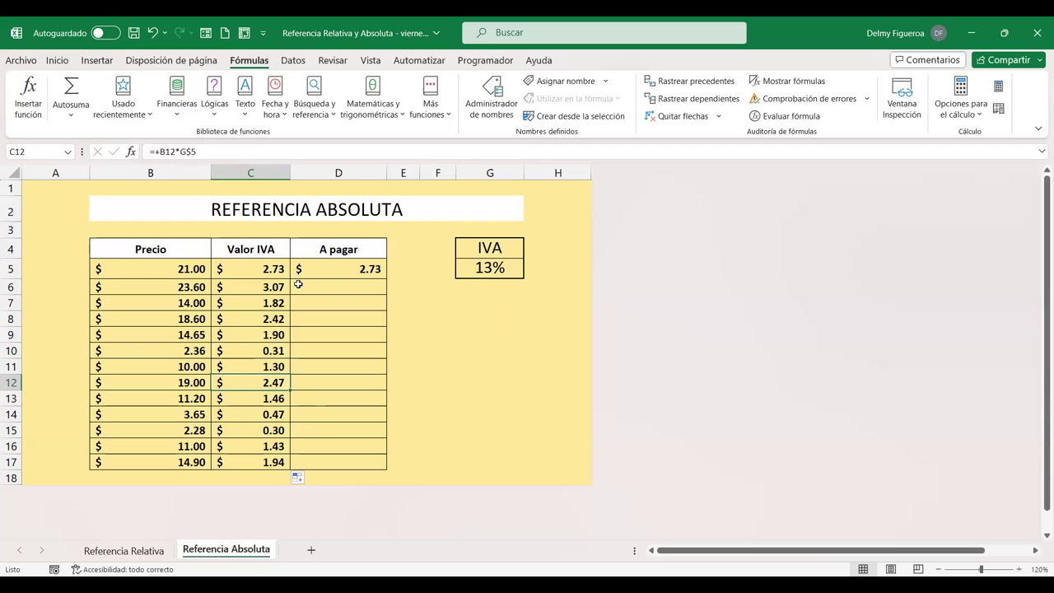
double_click(261, 265)
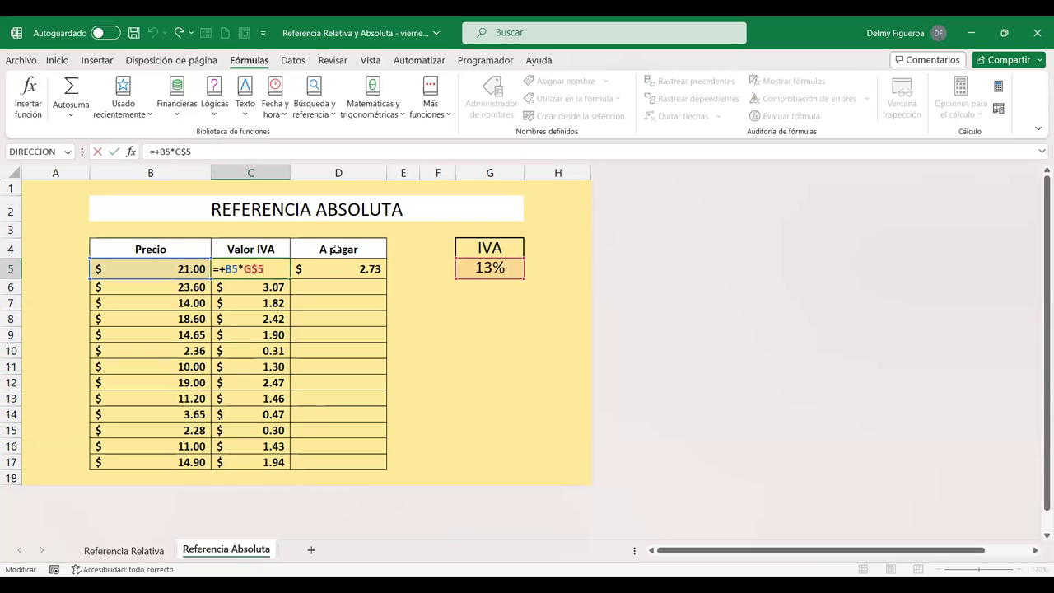
key("F4")
key("F4")
key("F4")
- Commit C5's =+B5*$G$5 formula and copy it down through C17
key("Return")
left_click(265, 267)
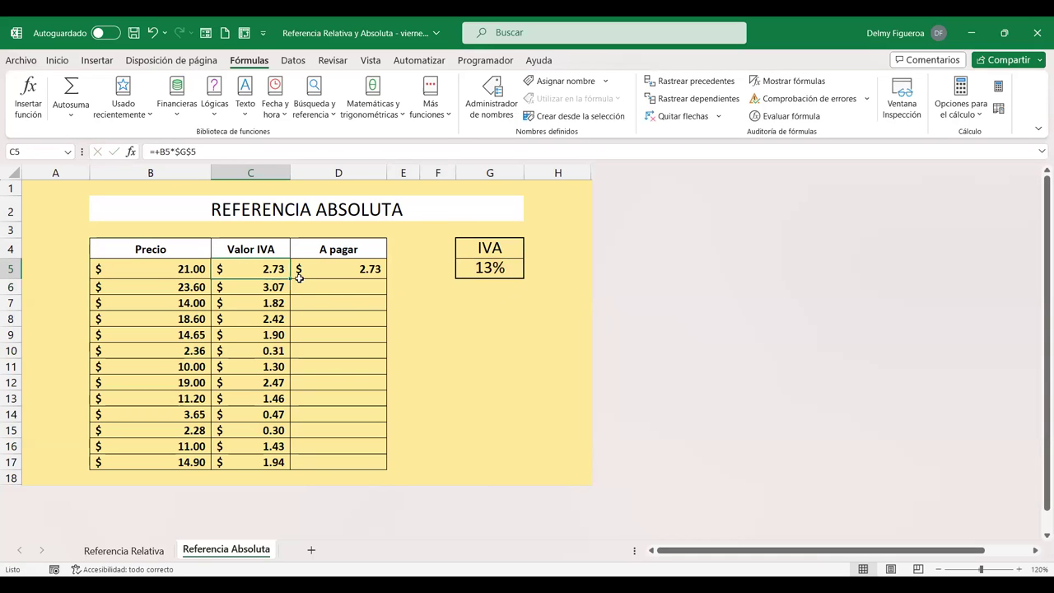
mouse_move(299, 278)
left_mouse_down()
mouse_move(298, 462)
mouse_move(301, 445)
left_mouse_up()
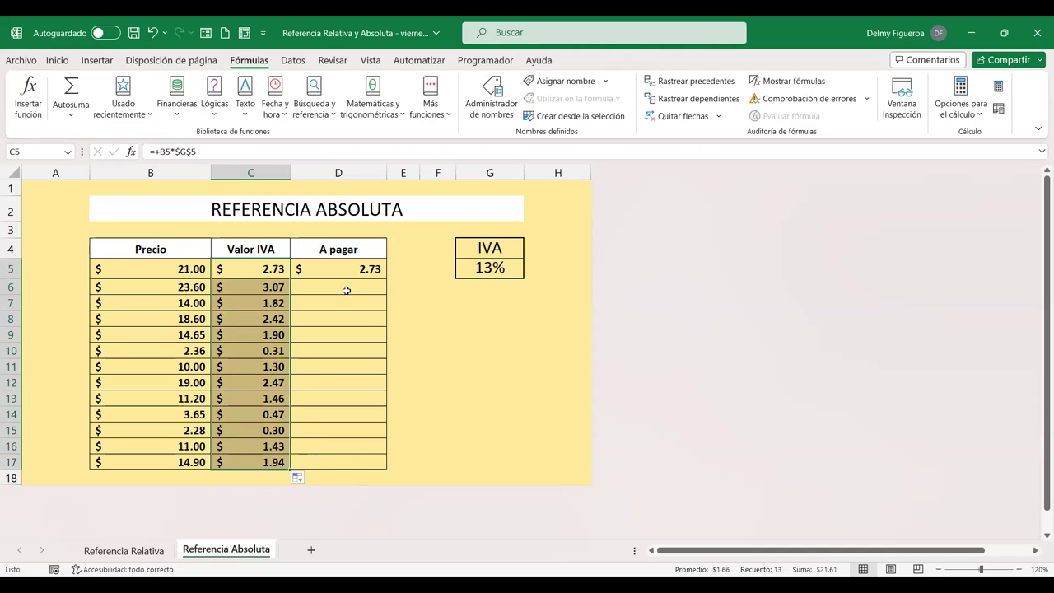
left_click(360, 266)
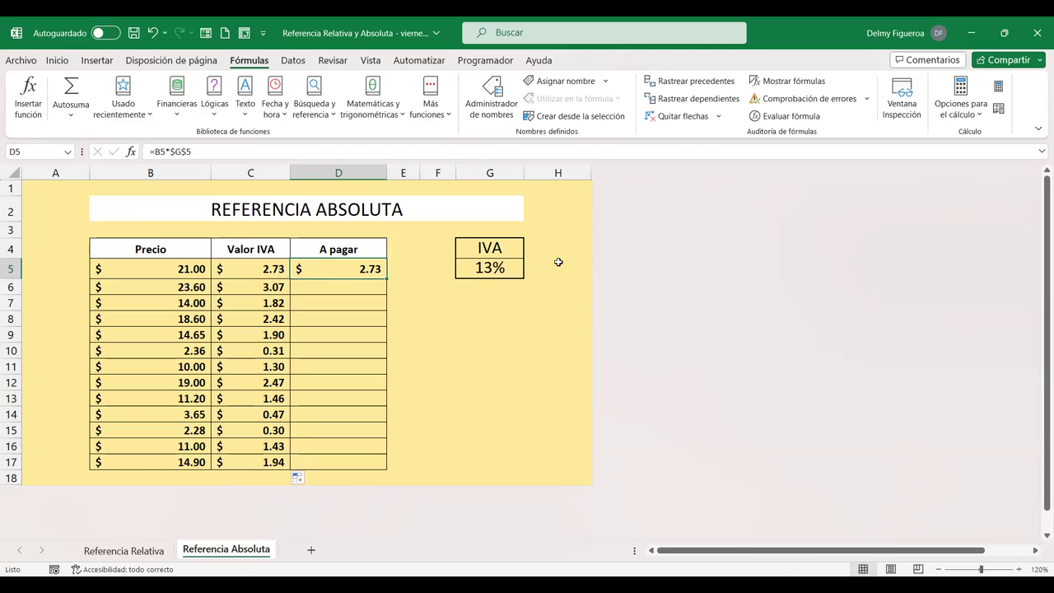
- Enter =+B5+C5 in D5, giving $ 23.73, and fill it down through D17
type("+")
left_click(178, 265)
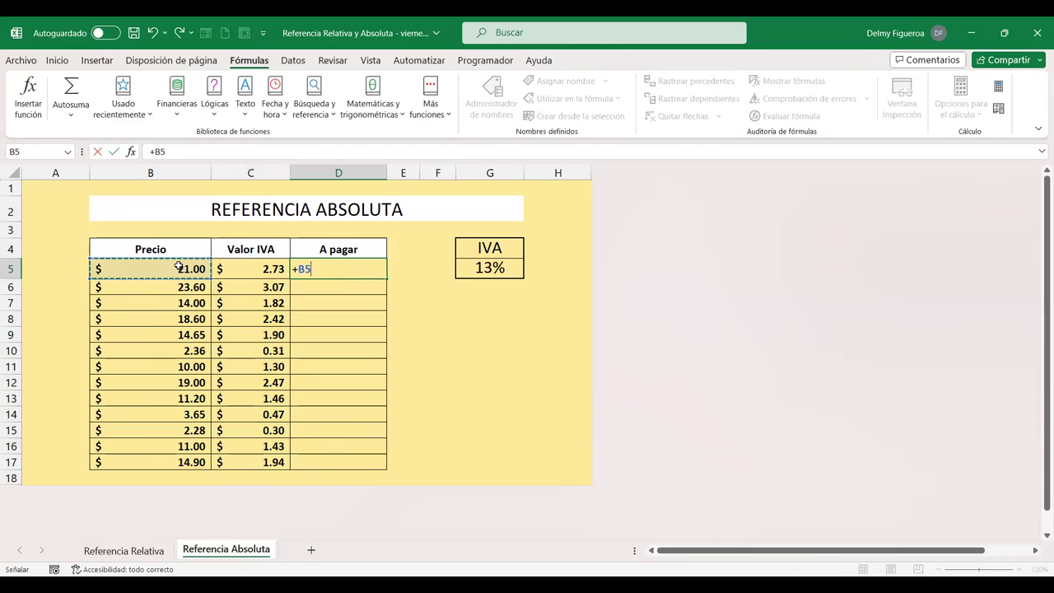
type("+")
left_click(274, 269)
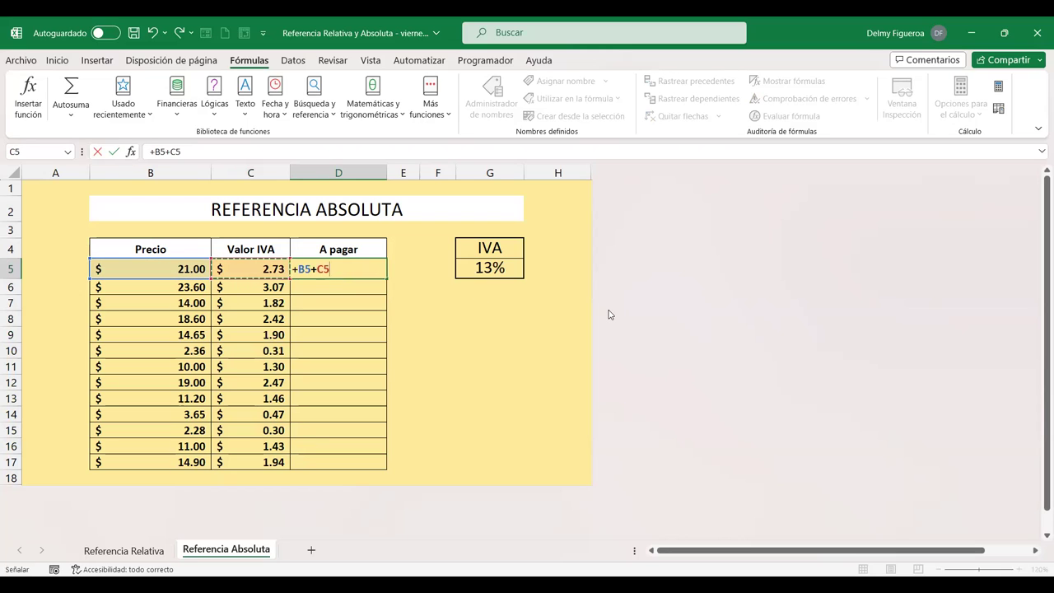
key("Return")
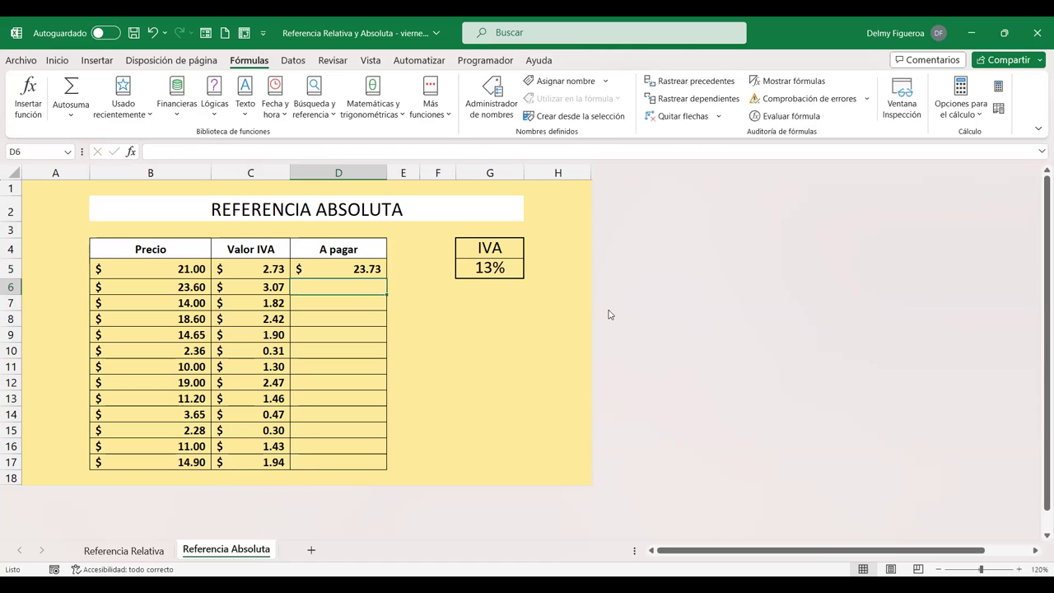
left_click(354, 271)
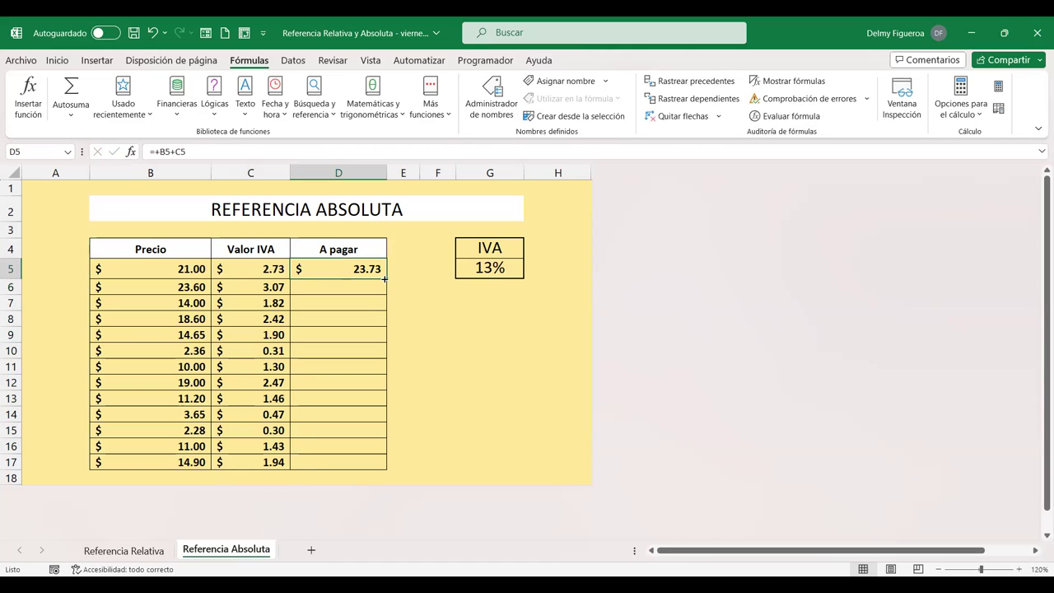
double_click(385, 279)
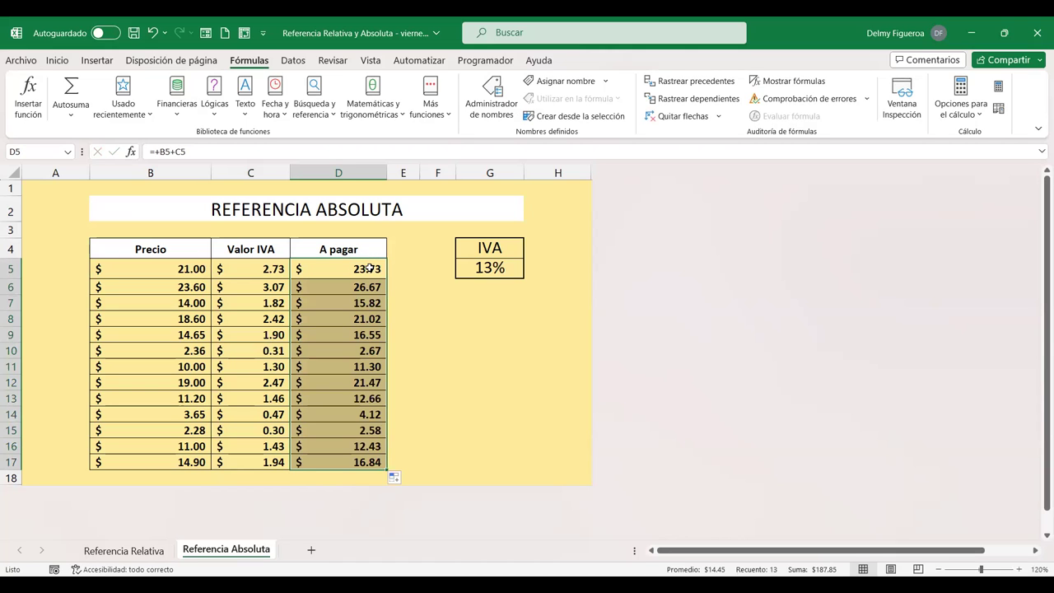
- Review D5's =+B5+C5 formula without changes, then select an empty cell
double_click(368, 268)
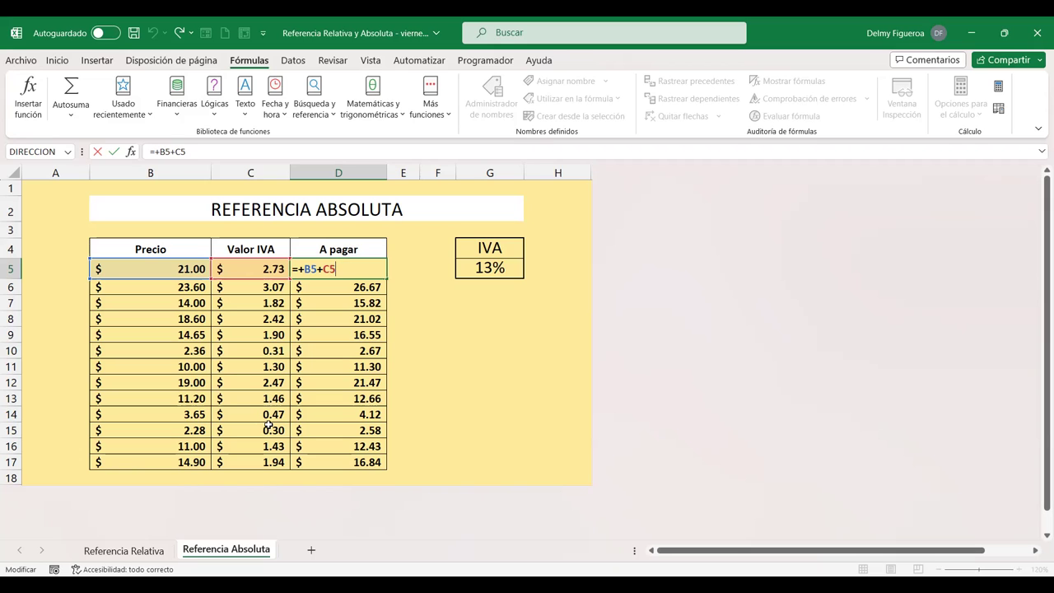
key("Return")
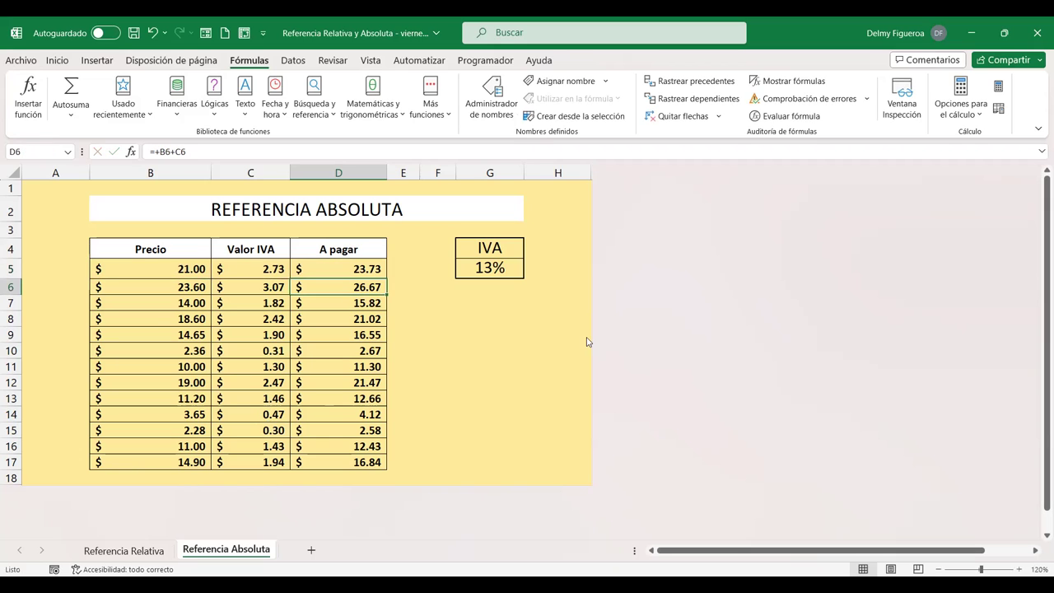
left_click(497, 318)
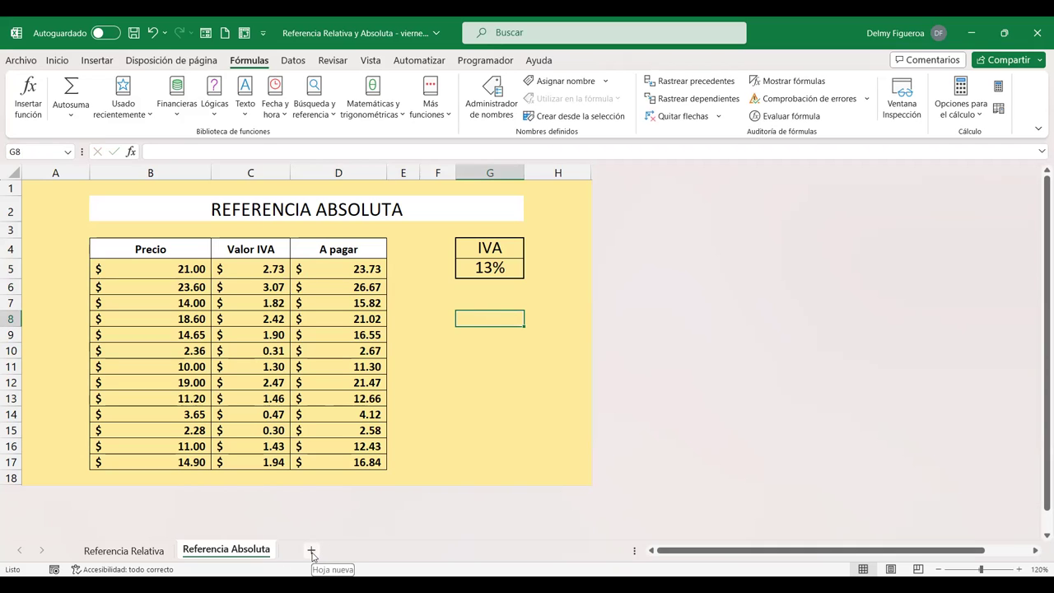
- Add the new sheet Hoja2, select all its cells and zoom to 120%
left_click(134, 551)
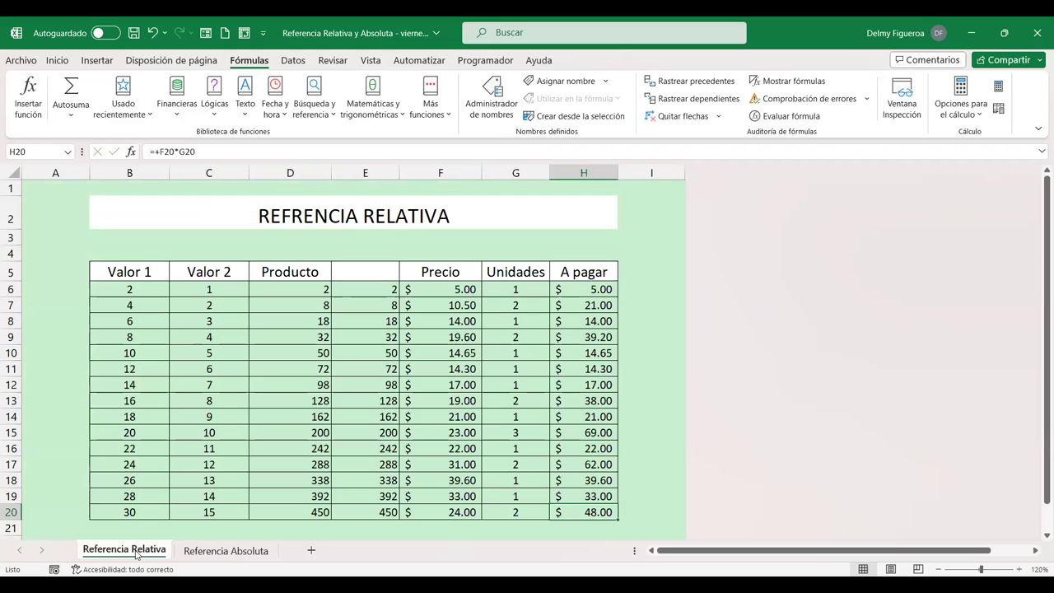
left_click(271, 553)
left_click(311, 550)
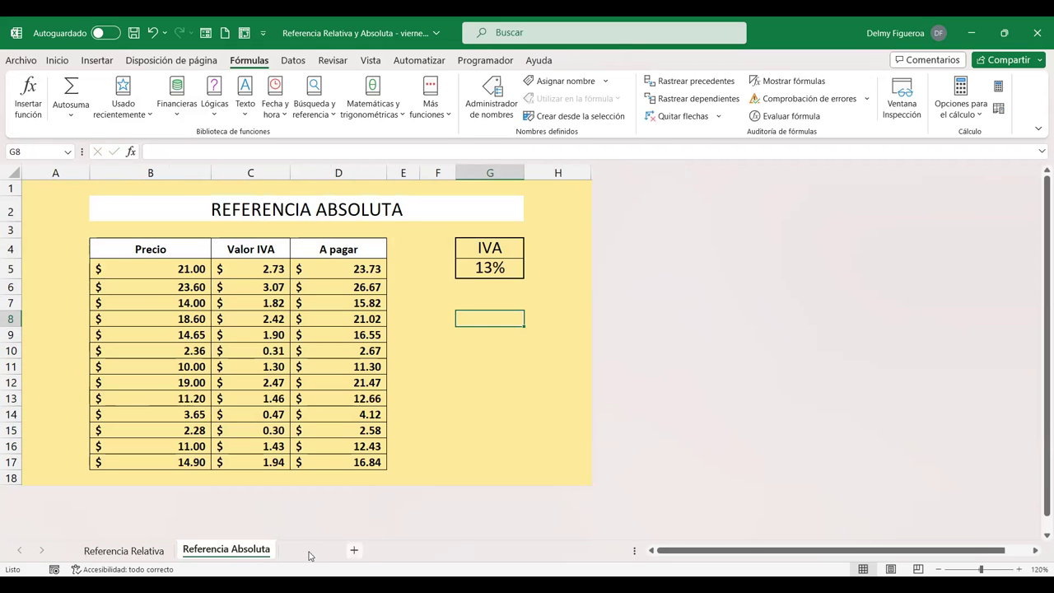
left_click(13, 171)
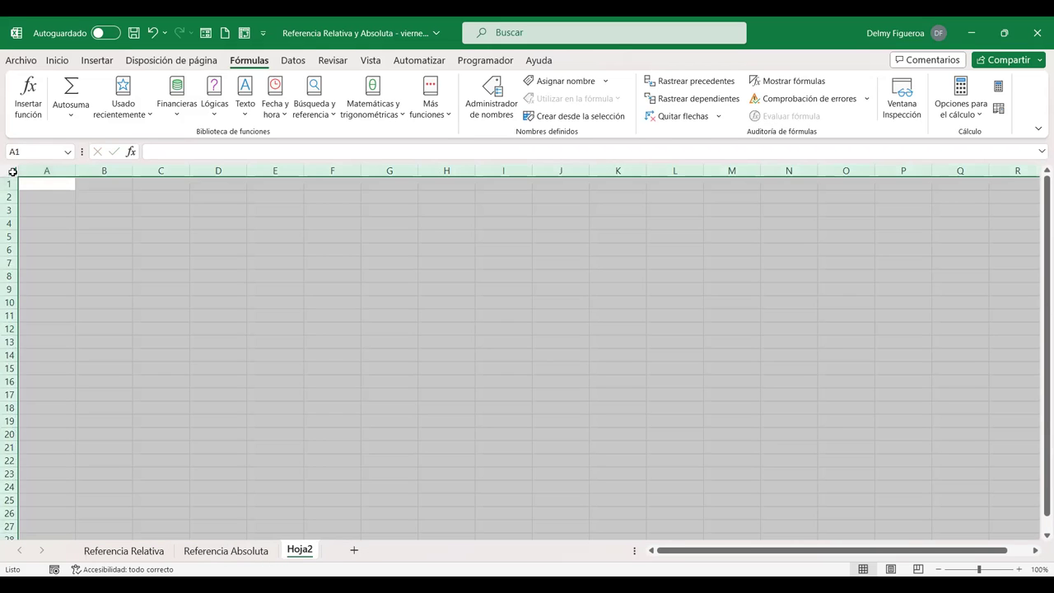
left_click(1019, 569)
left_click(1019, 568)
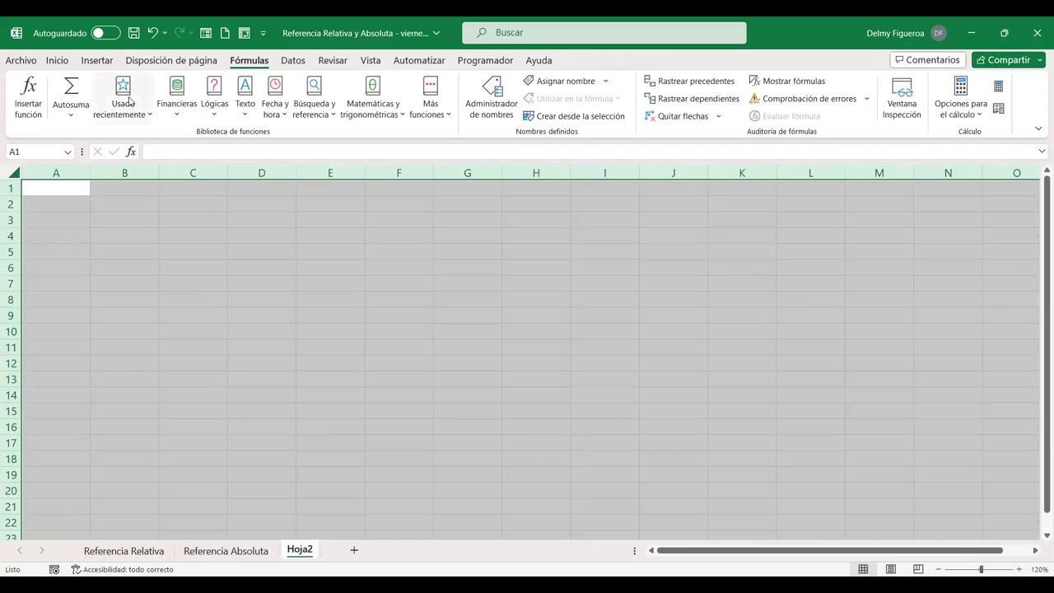
- Raise the whole sheet's font size to 14, then return to A1
left_click(69, 63)
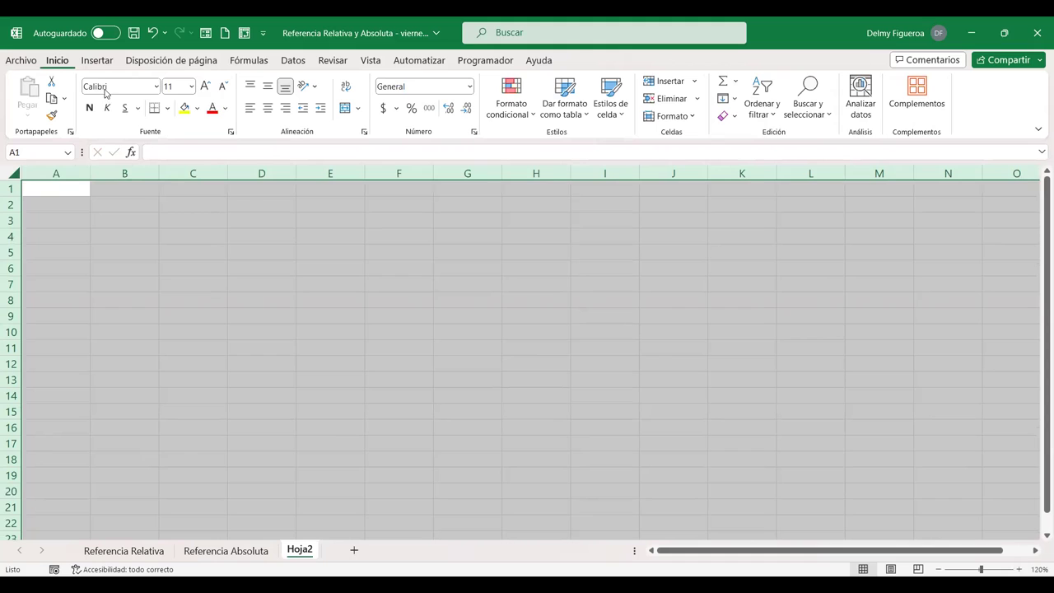
left_click(205, 87)
left_click(205, 87)
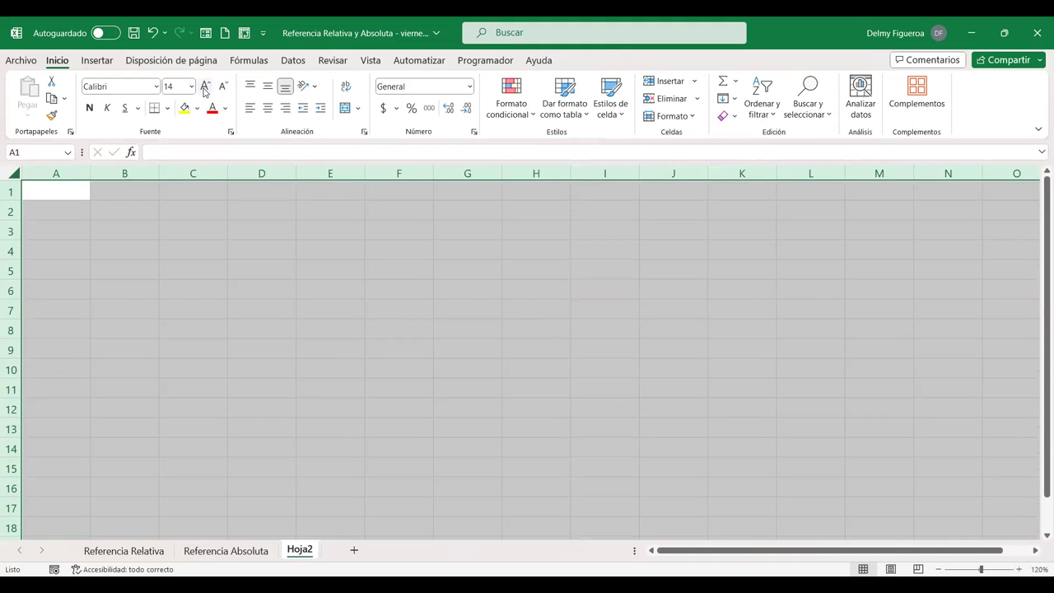
left_click(75, 193)
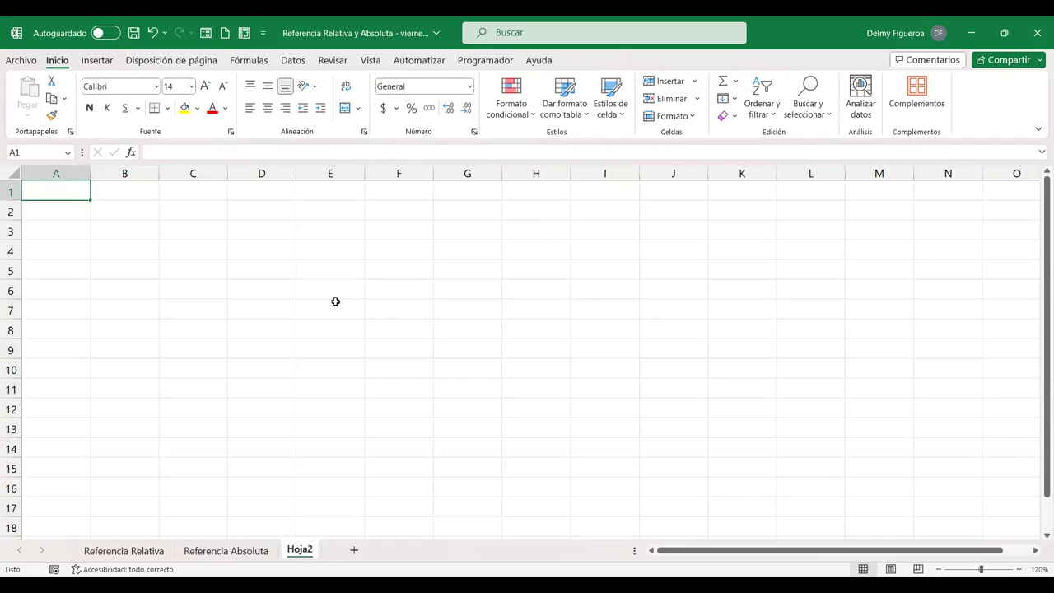
- Type PROYECCIONES in A1, widen column A, and label A3 VENTAS
type("PROYECCIONES")
key("Return")
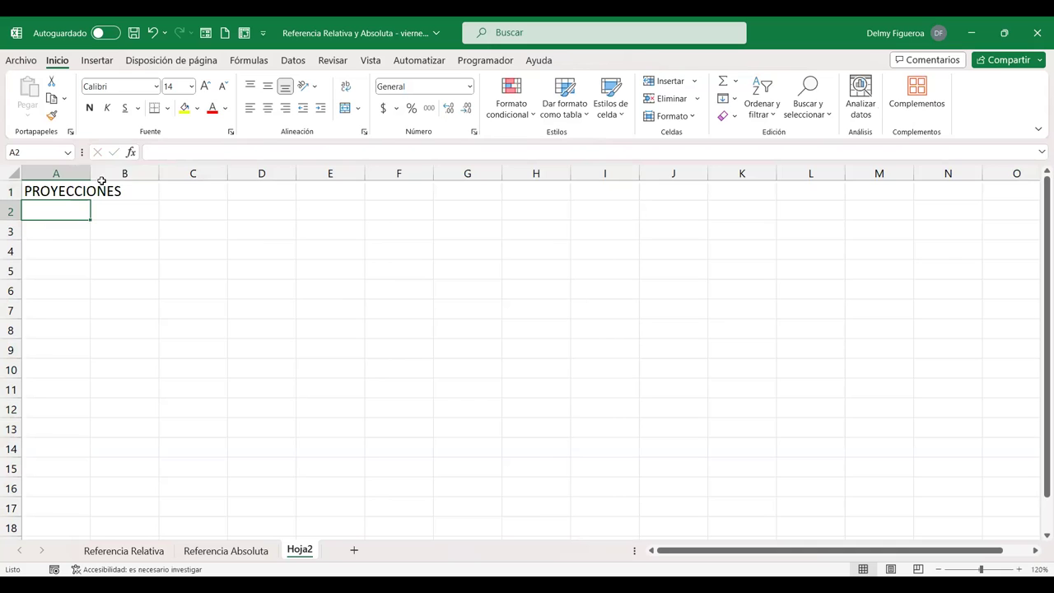
left_click_drag(90, 173, 126, 173)
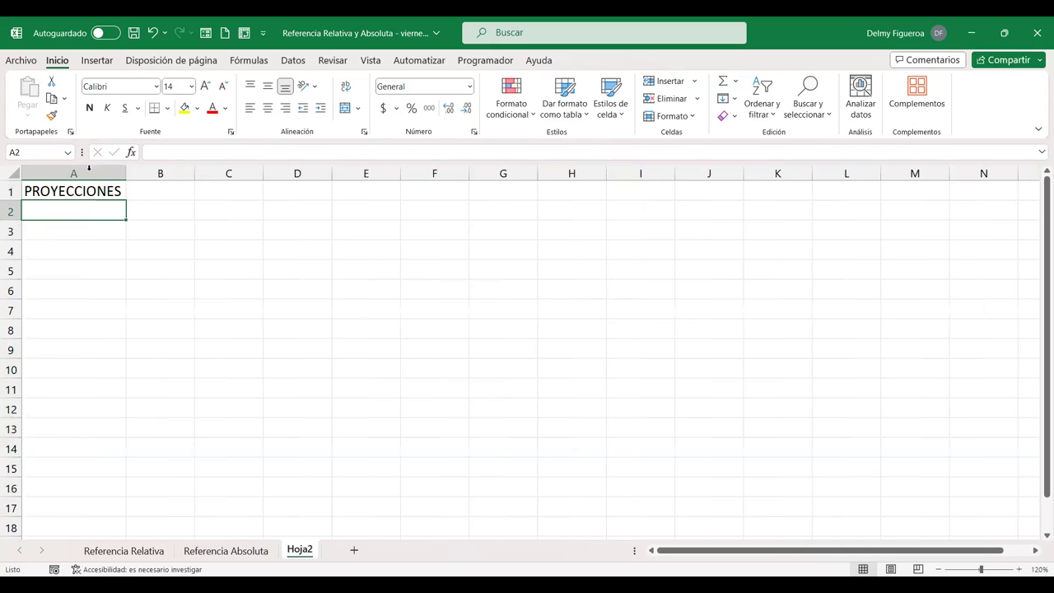
left_click(104, 232)
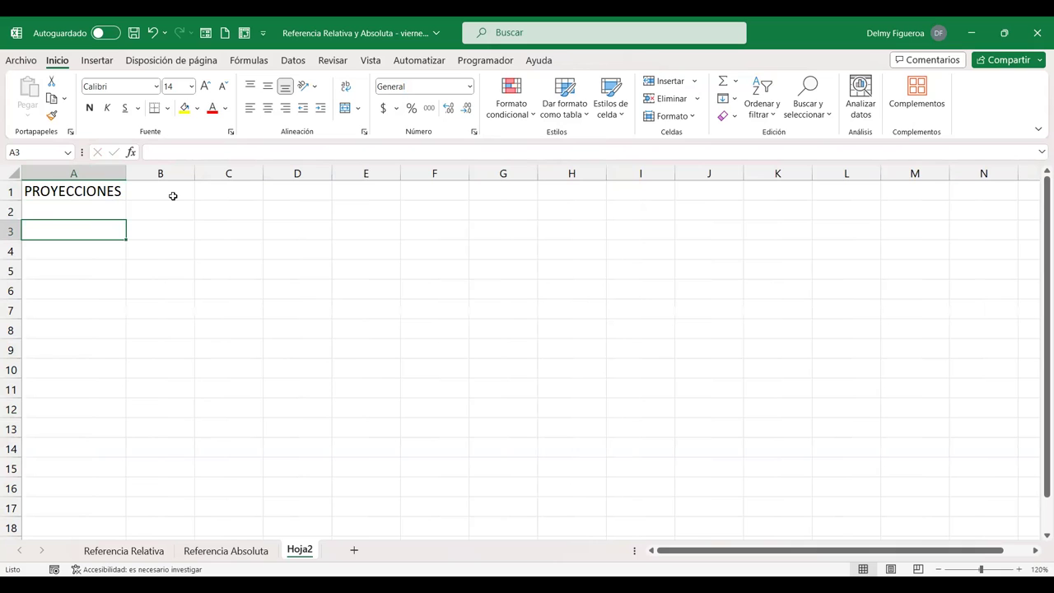
type("VENTAS")
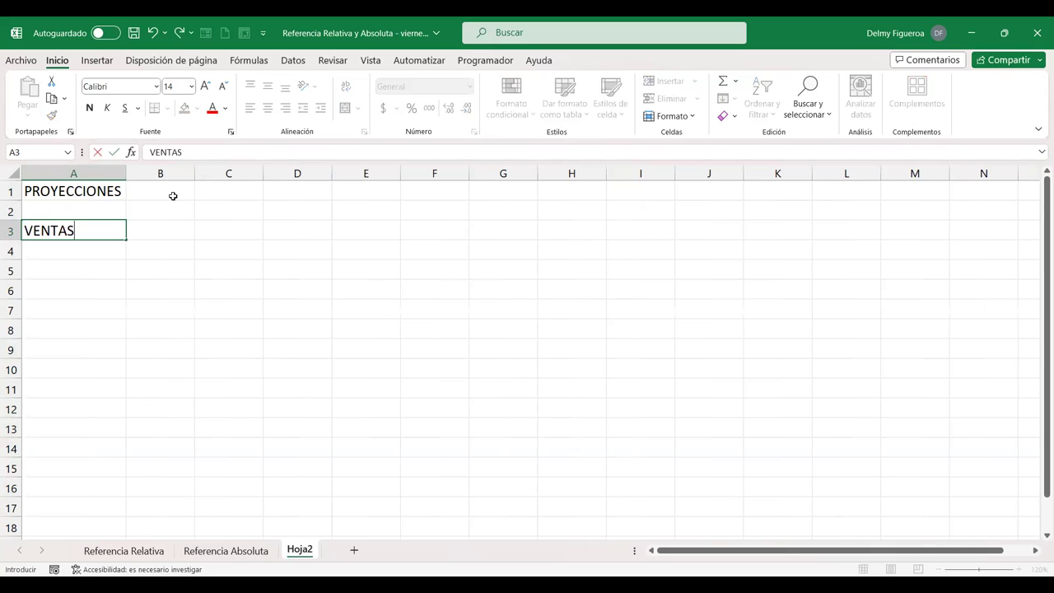
key("Tab")
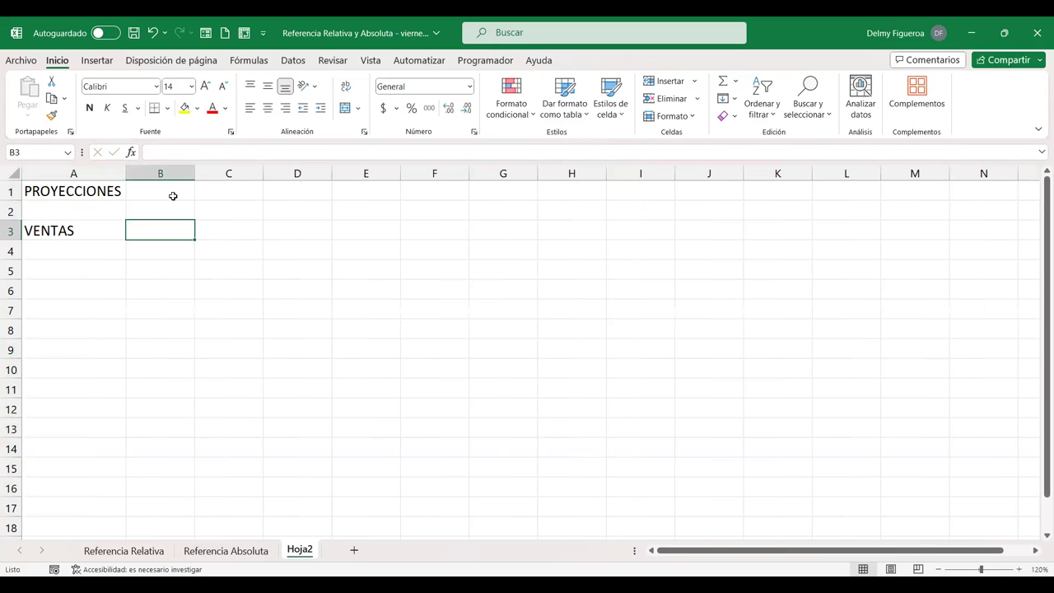
- Select A4:A15 and begin typing the +ALEATORIO.ENTRE formula
key("Up")
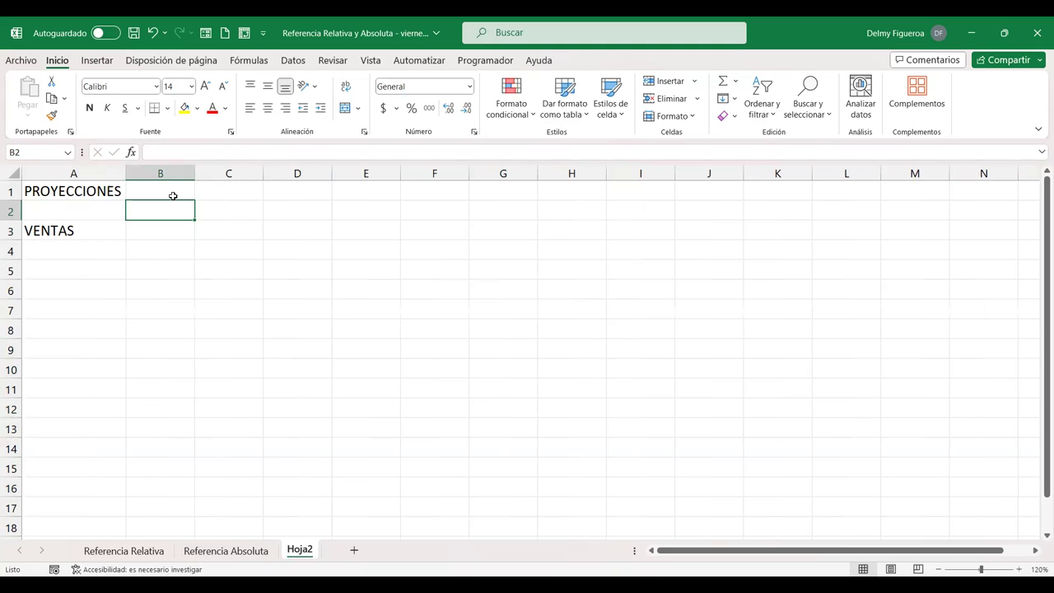
key("Left")
key("Down")
key("Down")
key("Down")
key("Up")
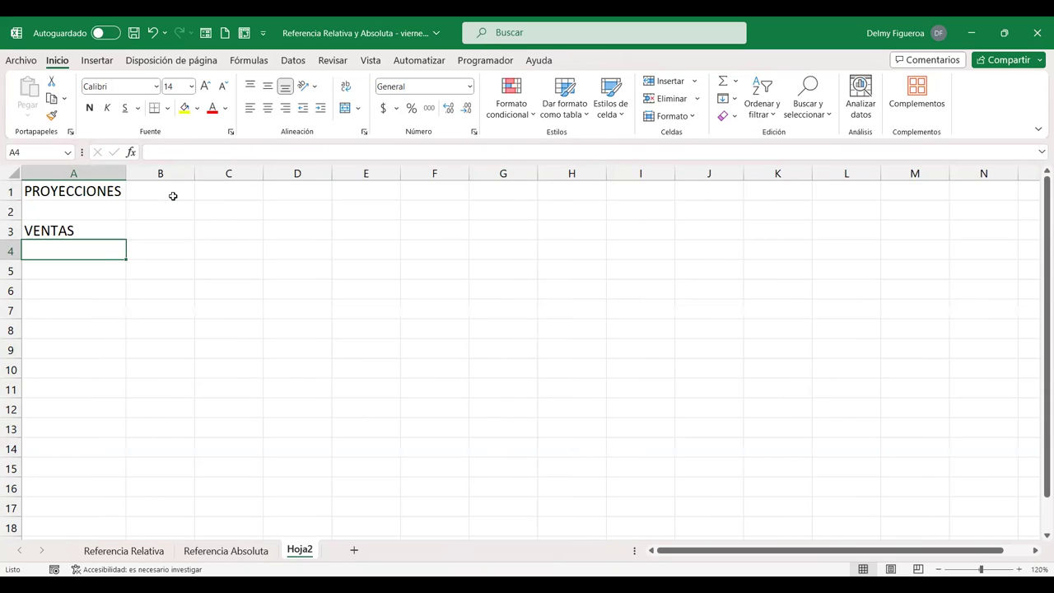
key("shift+Down")
key("shift+Down")
key("shift+Down")
key("shift+Down")
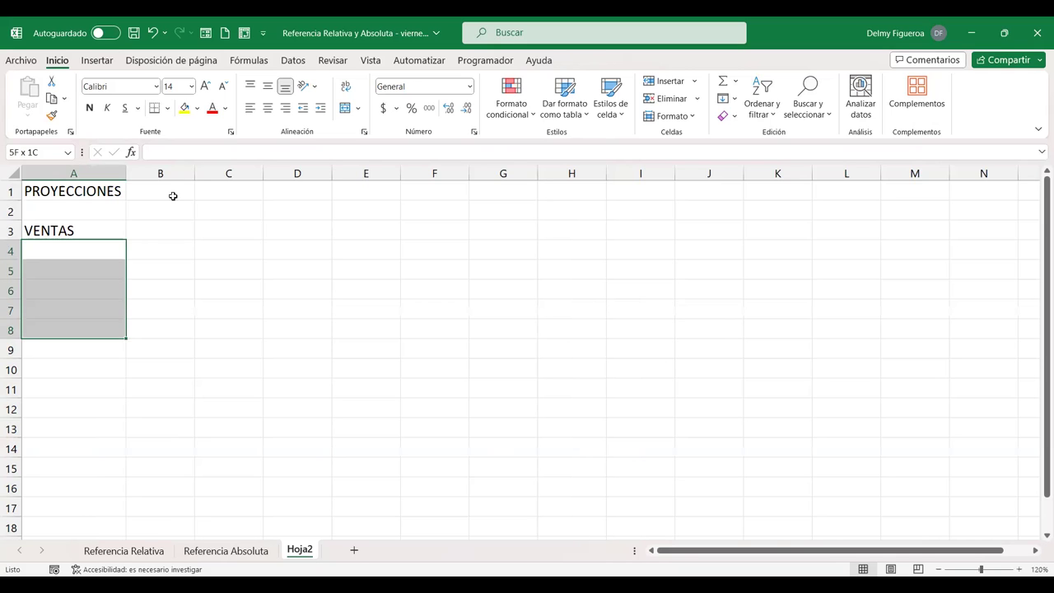
key("shift+Down")
key("shift+Down")
key("shift+Down")
key("shift+Down")
key("shift+Down")
key("shift+Down")
key("shift+Down")
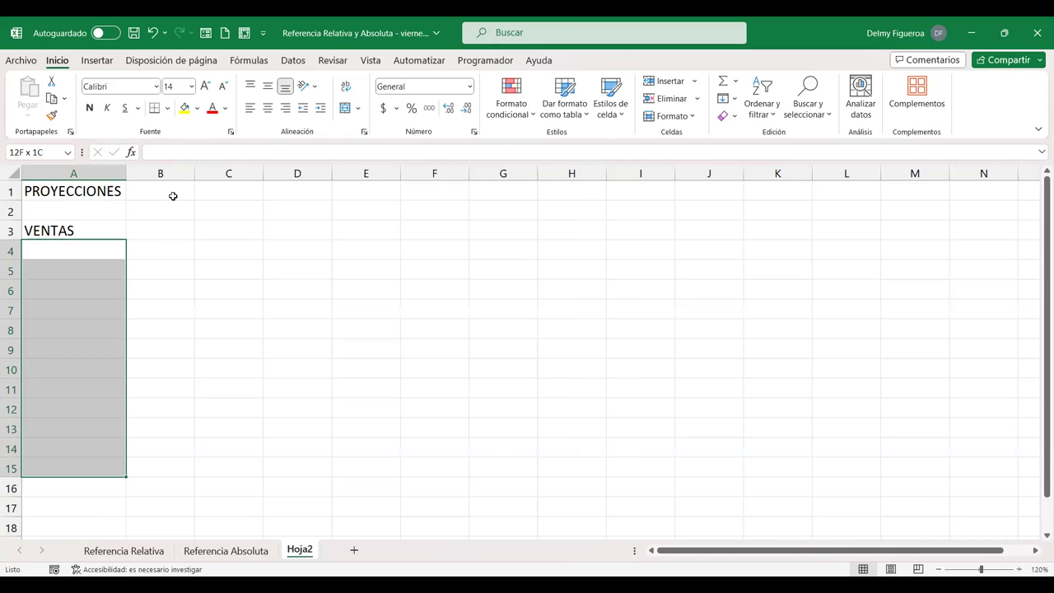
type("+")
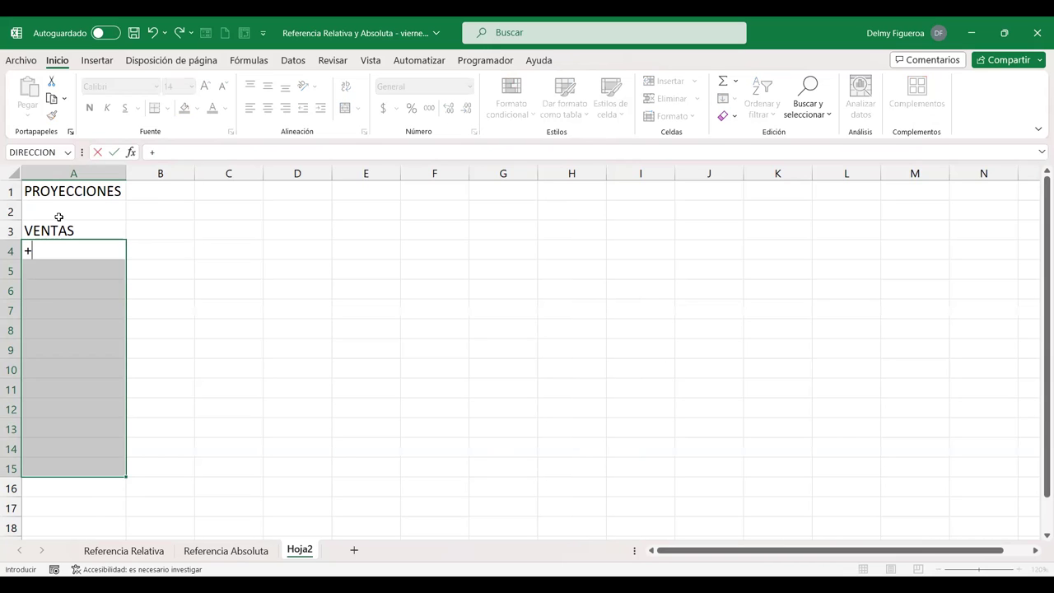
type("ALEA")
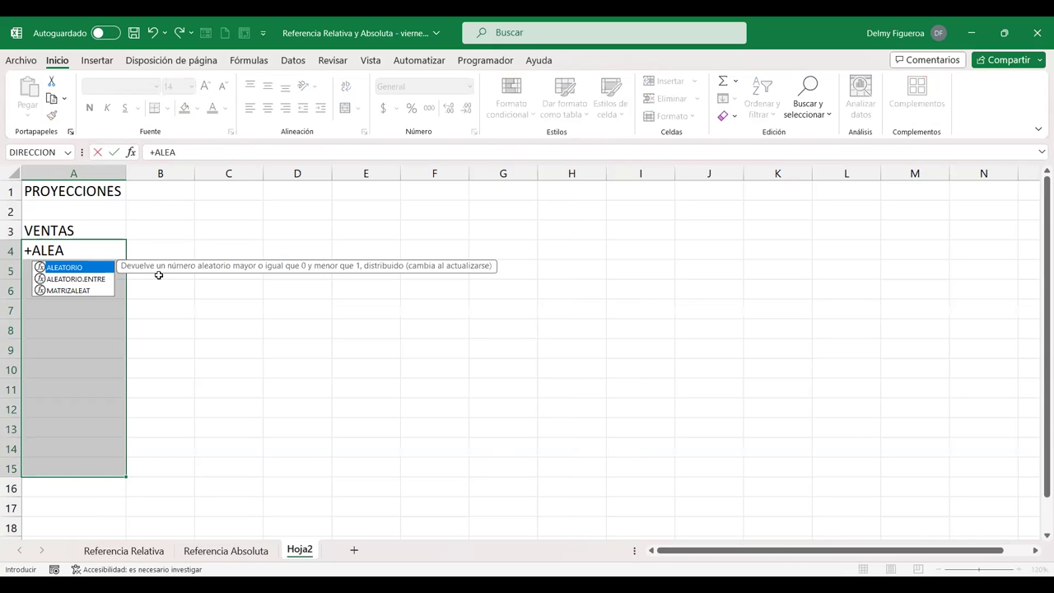
- Complete =+ALEATORIO.ENTRE(1000;5000) in A4 and move back to A4 within the selection
key("Down")
key("Tab")
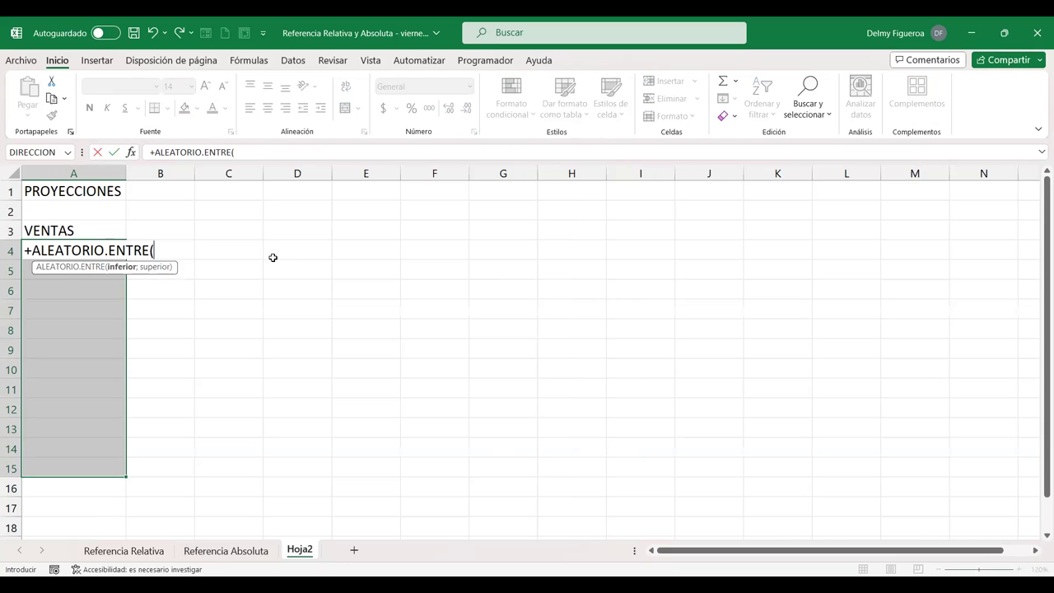
type("1000;")
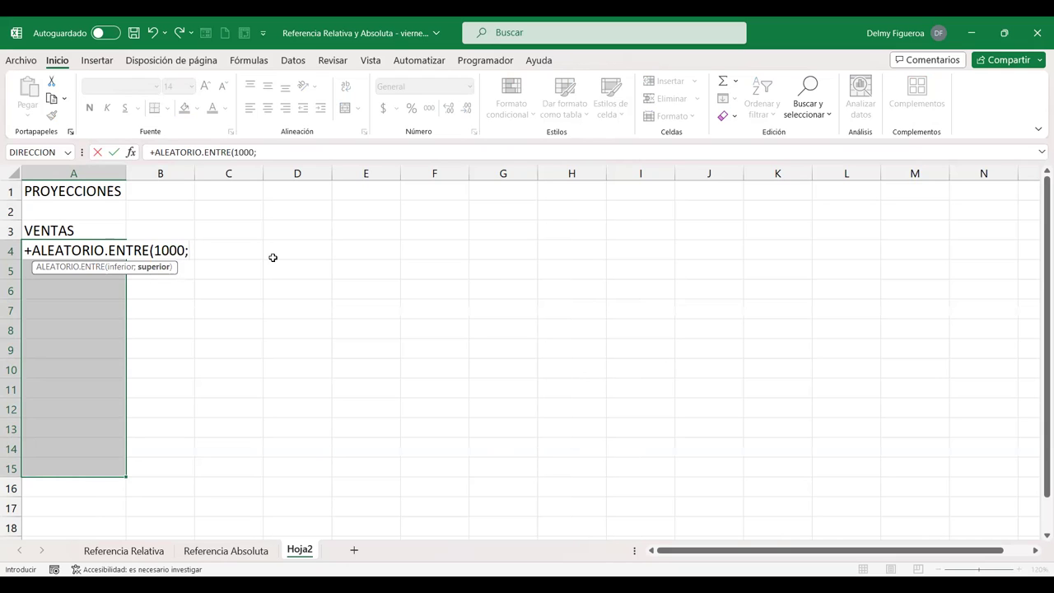
type("5000")
key("Return")
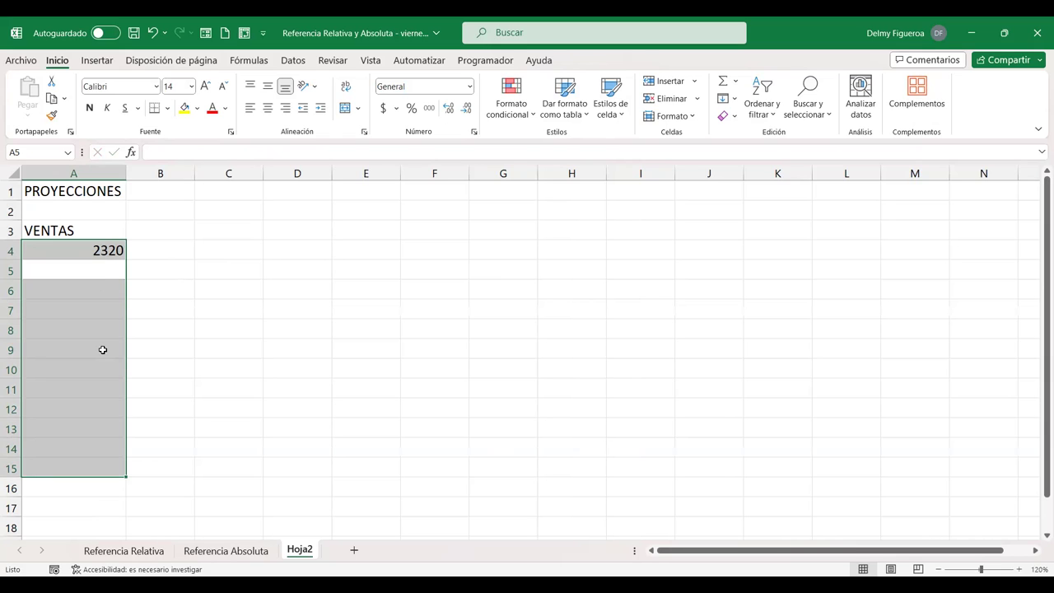
key("shift+Return")
- Enter =+ALEATORIO.ENTRE(1000;5000) into all of A4:A15 with Ctrl+Enter, then clear the range
type("+")
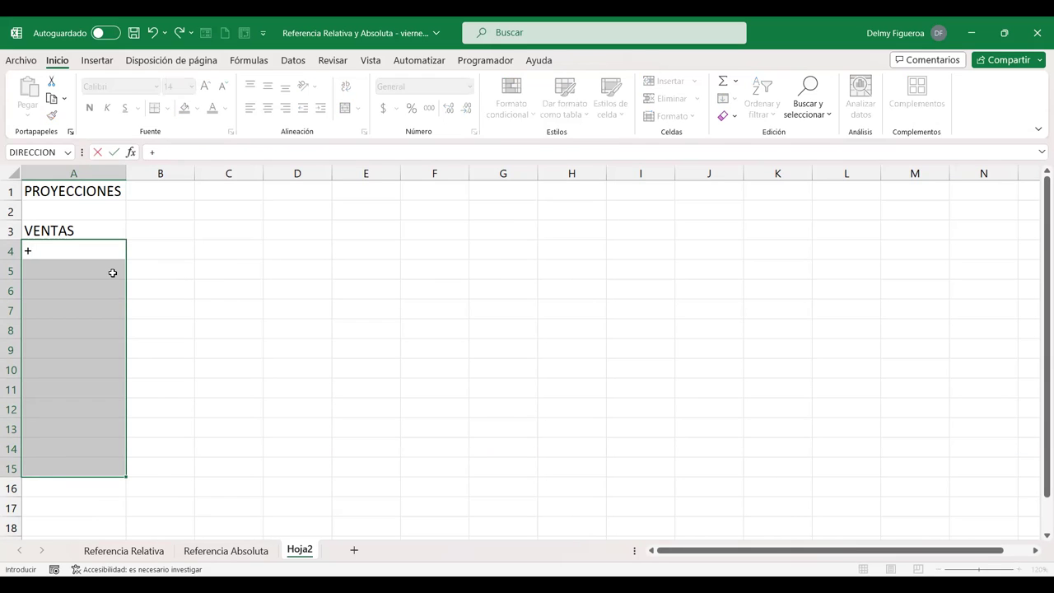
type("ALEA")
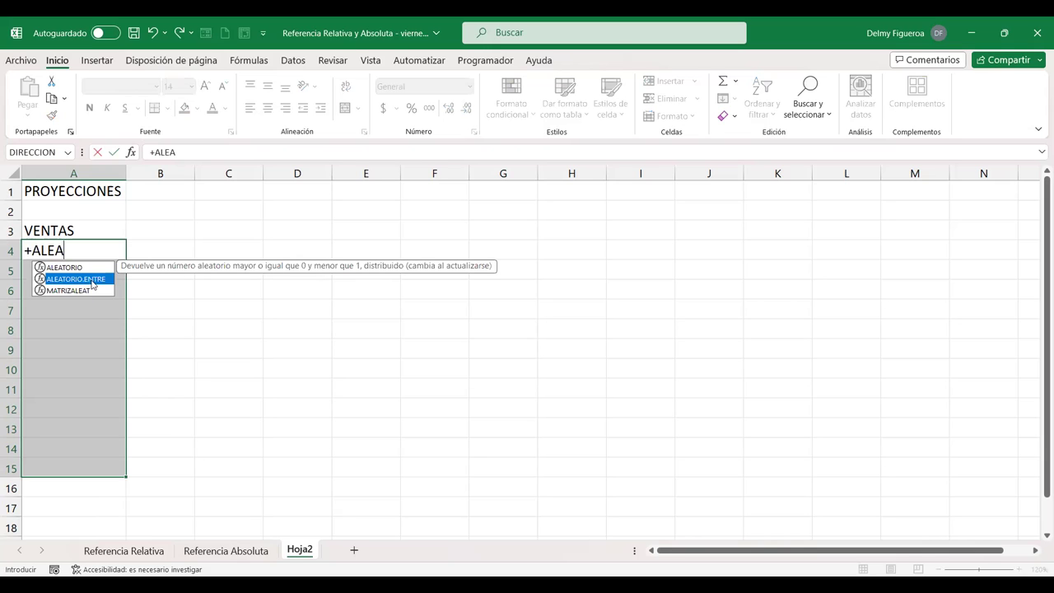
double_click(91, 283)
type("1000;5000")
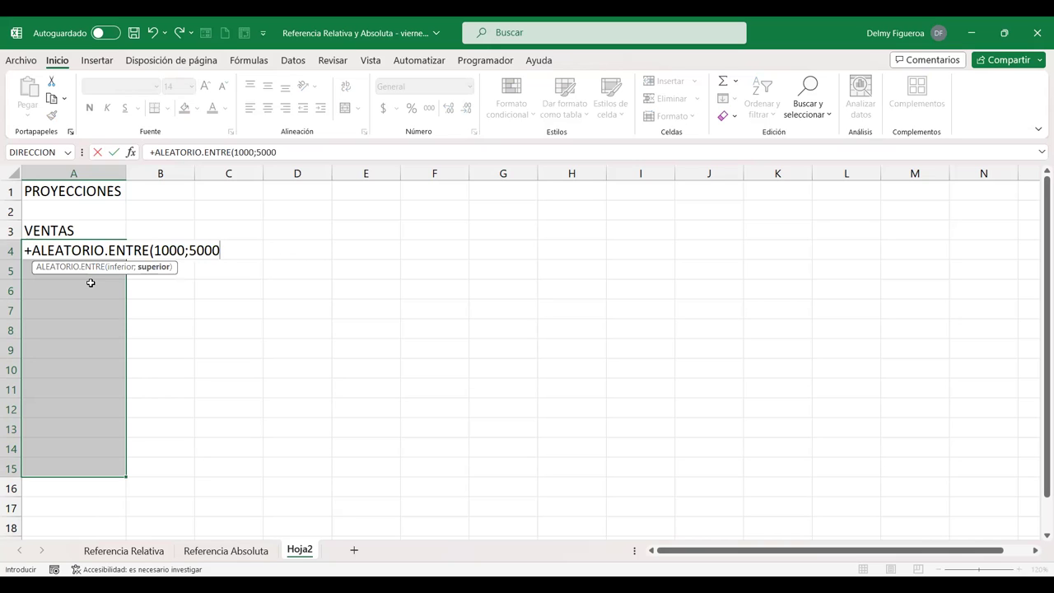
type(")")
key("ctrl+Return")
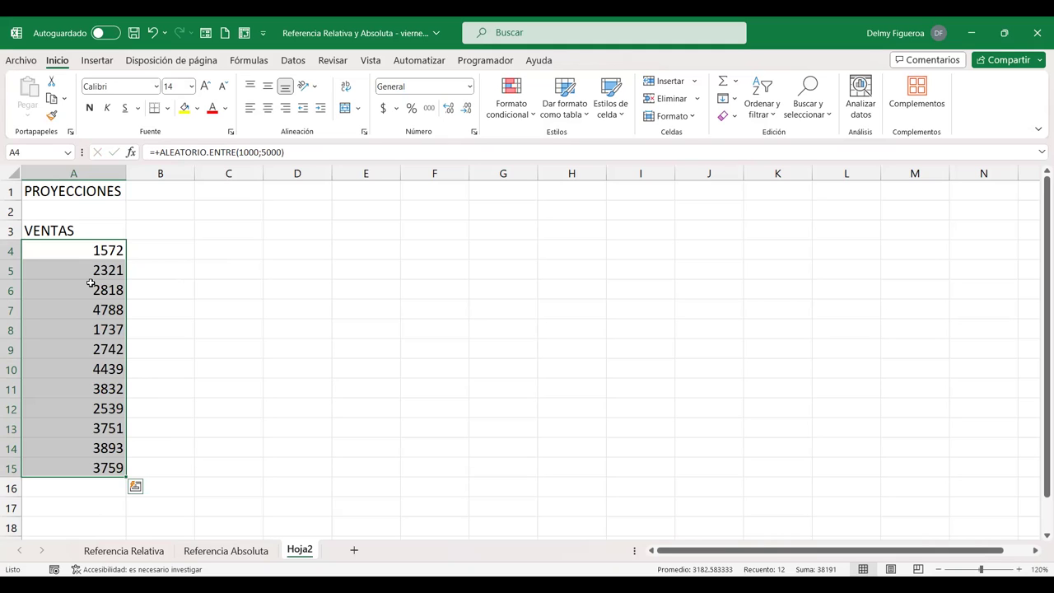
key("Delete")
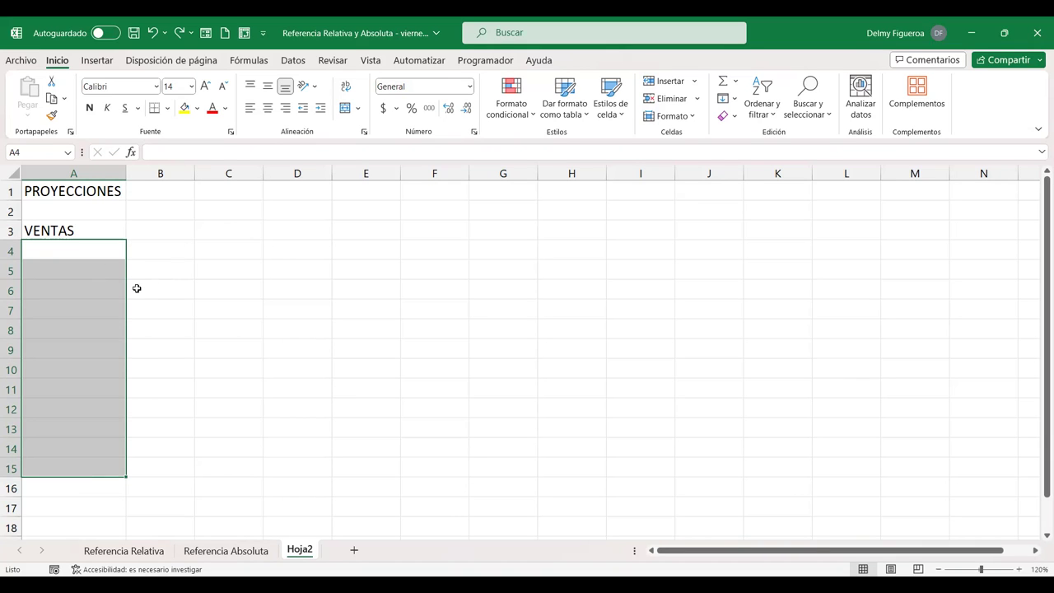
- Fill A4:A15 with =+ALEATORIO.ENTRE(1000;5000) and apply the Accounting ($) format
type("+")
type("ALE")
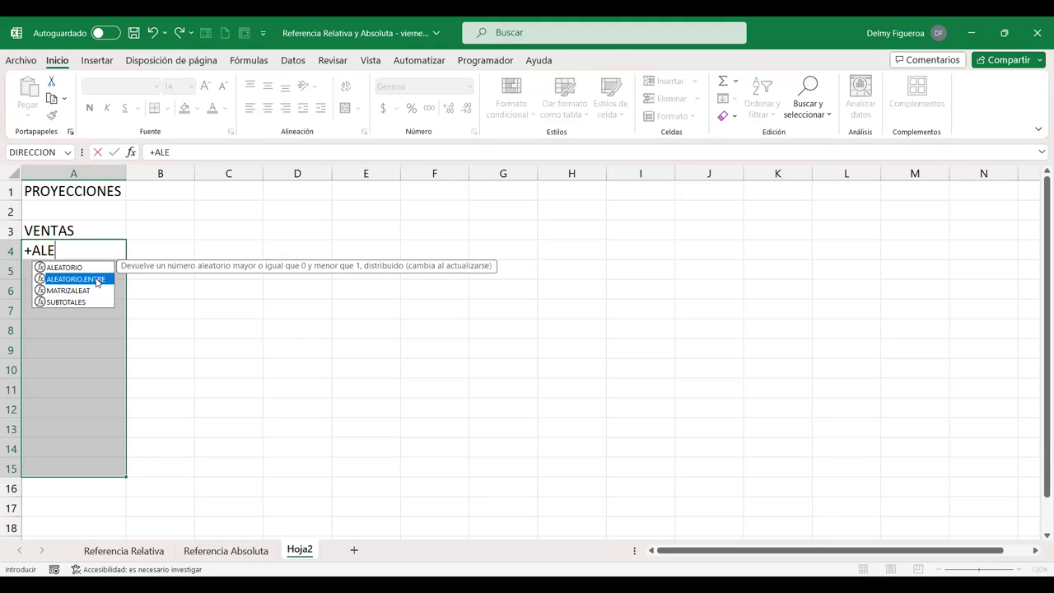
double_click(97, 280)
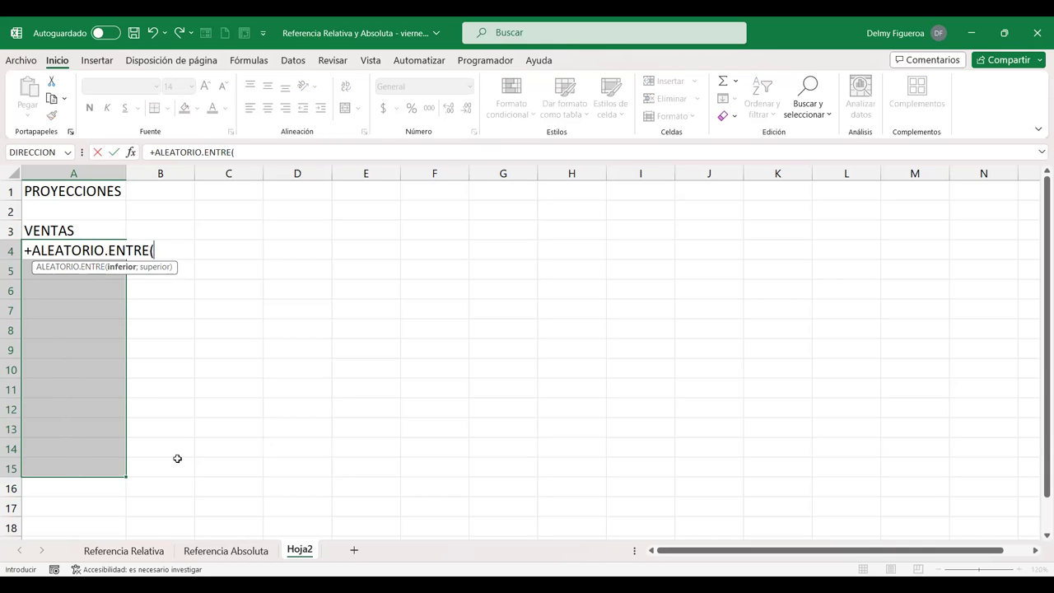
type("1000")
type(";5000")
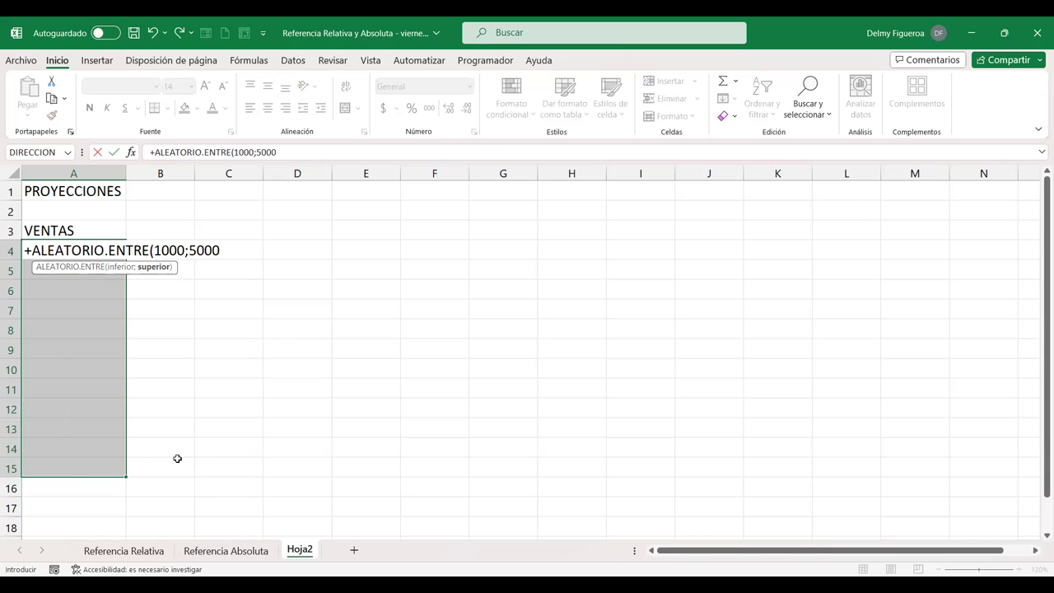
type(")")
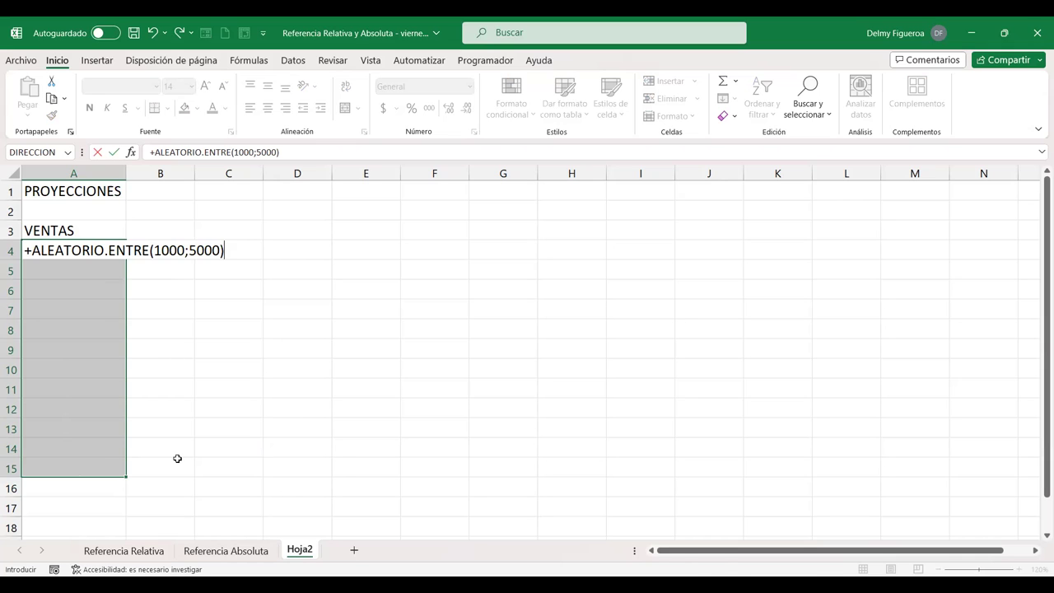
key("ctrl+Return")
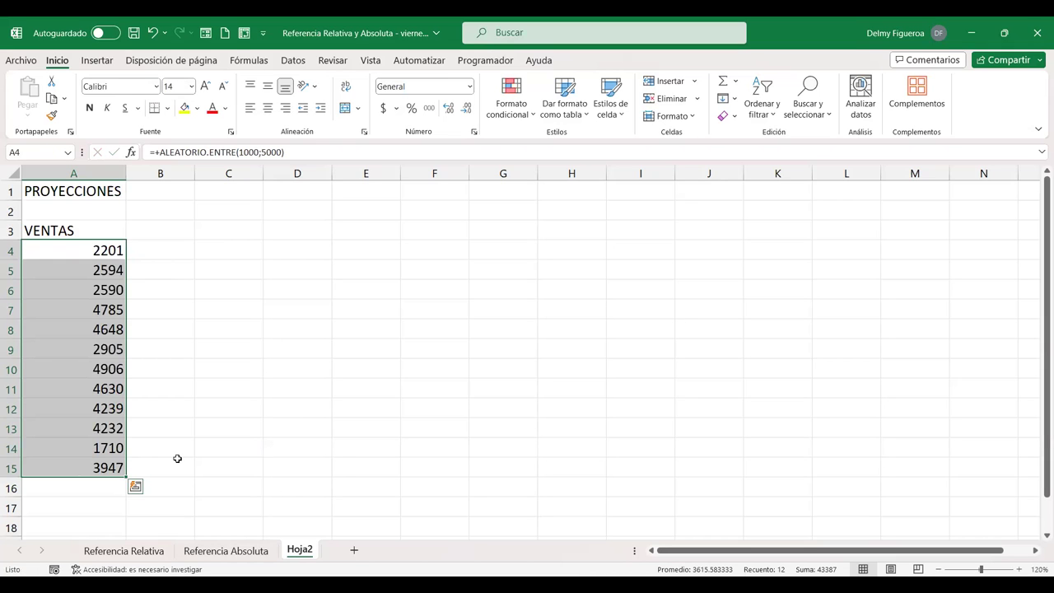
left_click(384, 109)
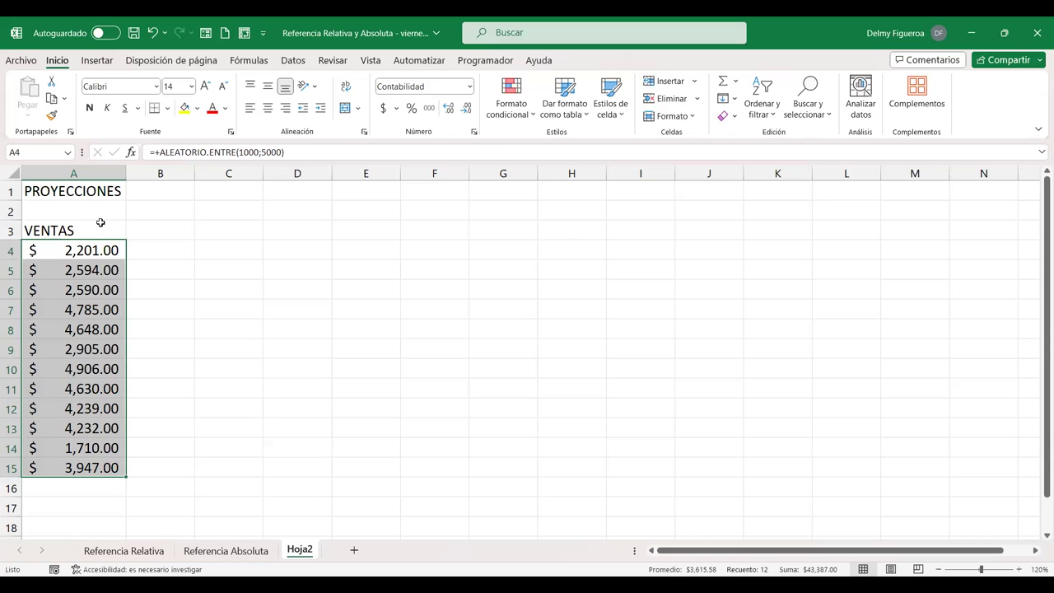
- Insert a blank row at row 2
left_click(10, 211)
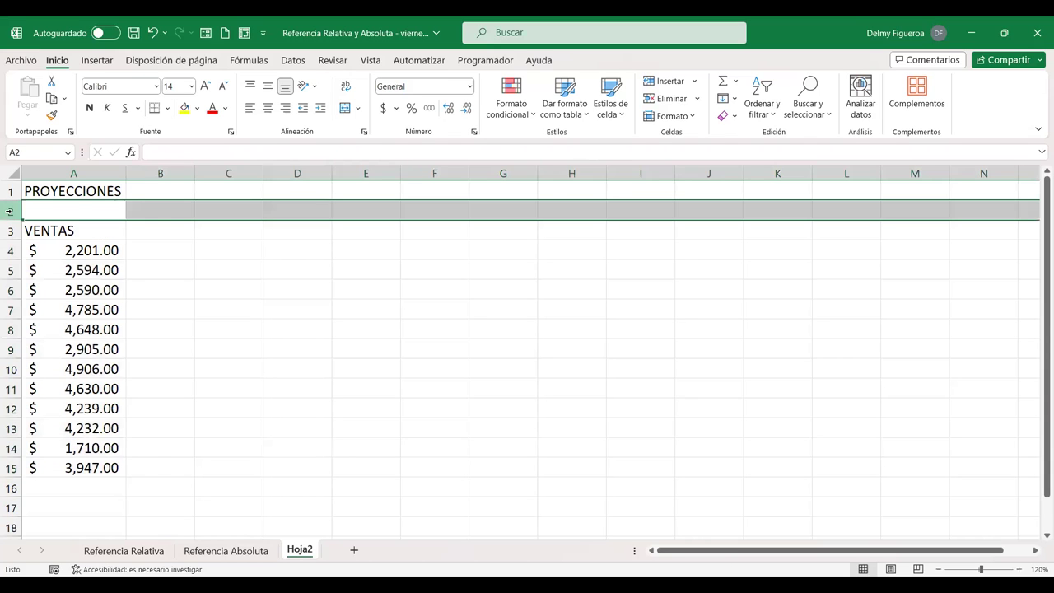
right_click(10, 210)
left_click(55, 350)
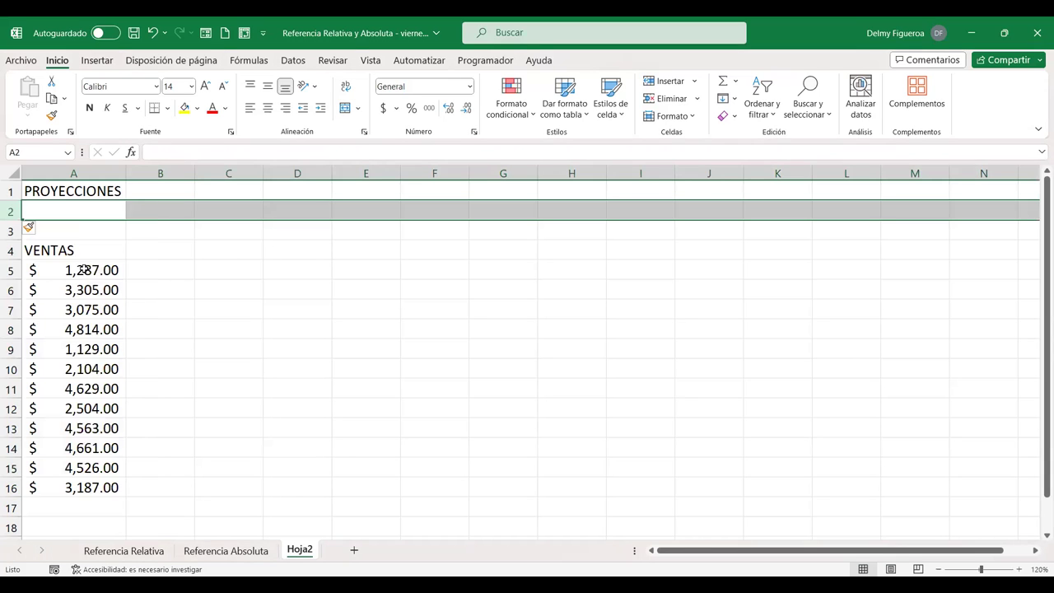
- Copy the sales in A5:A16 and paste them back as plain values
left_click(96, 270)
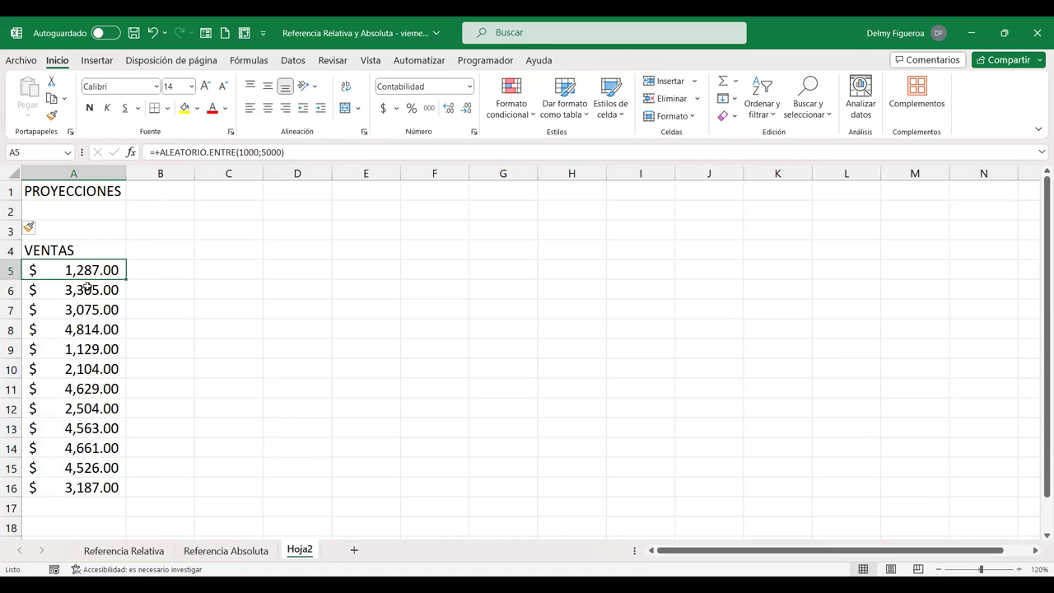
left_click(93, 484, "shift")
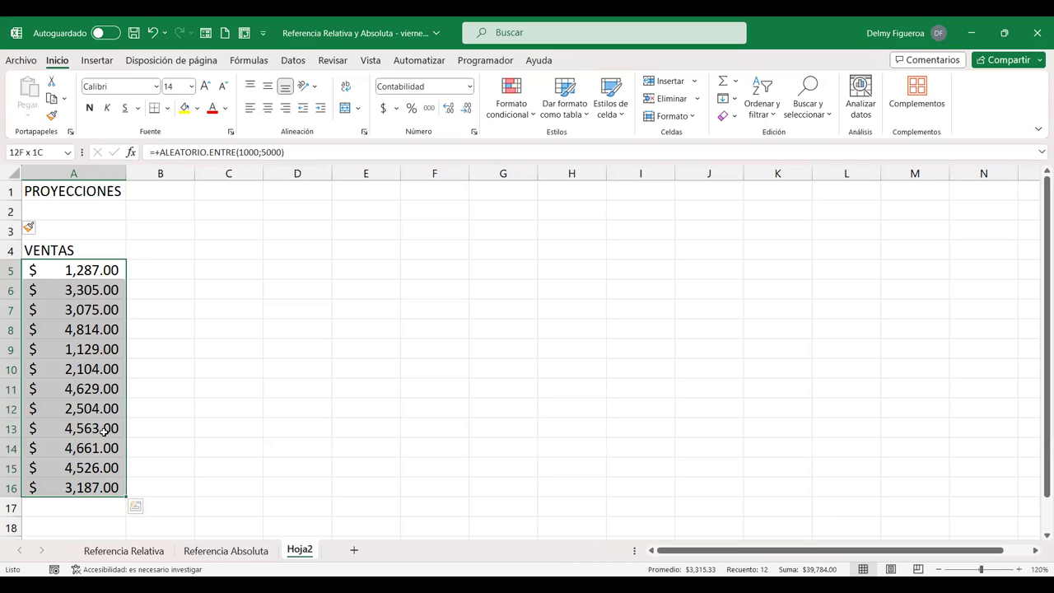
key("ctrl+c")
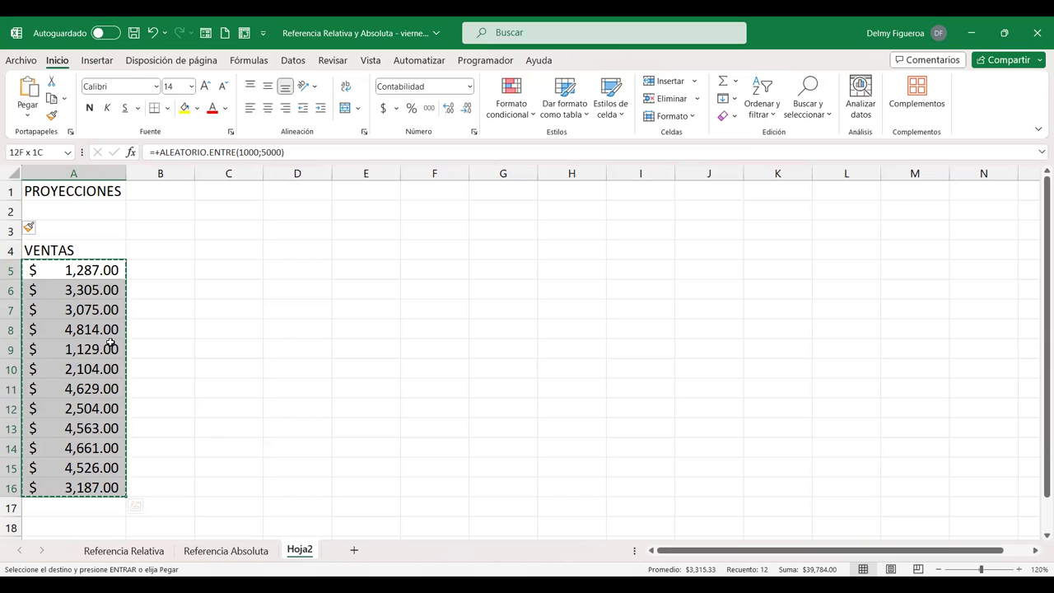
right_click(109, 344)
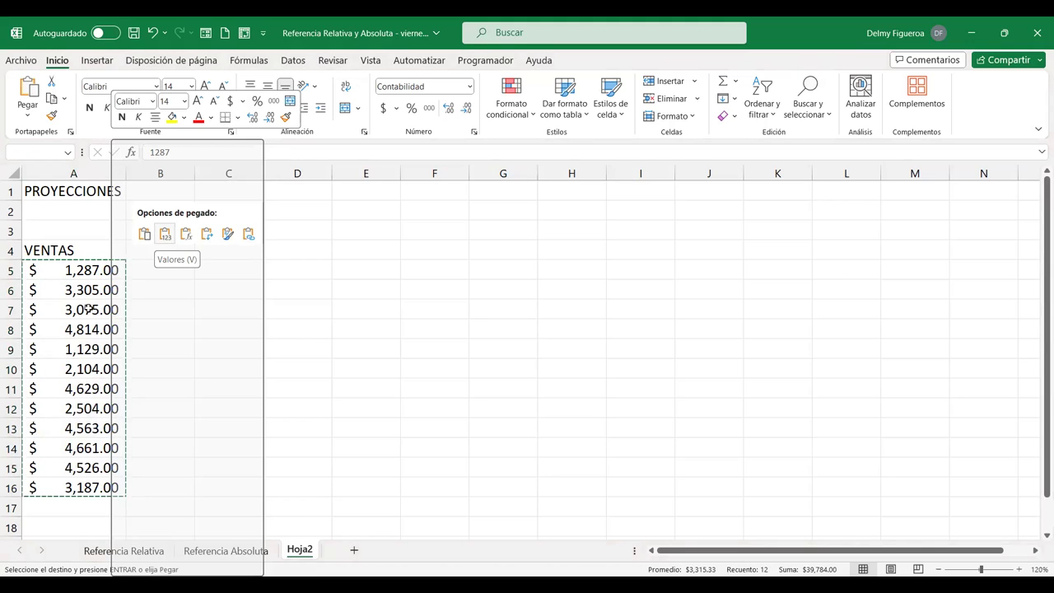
left_click(166, 237)
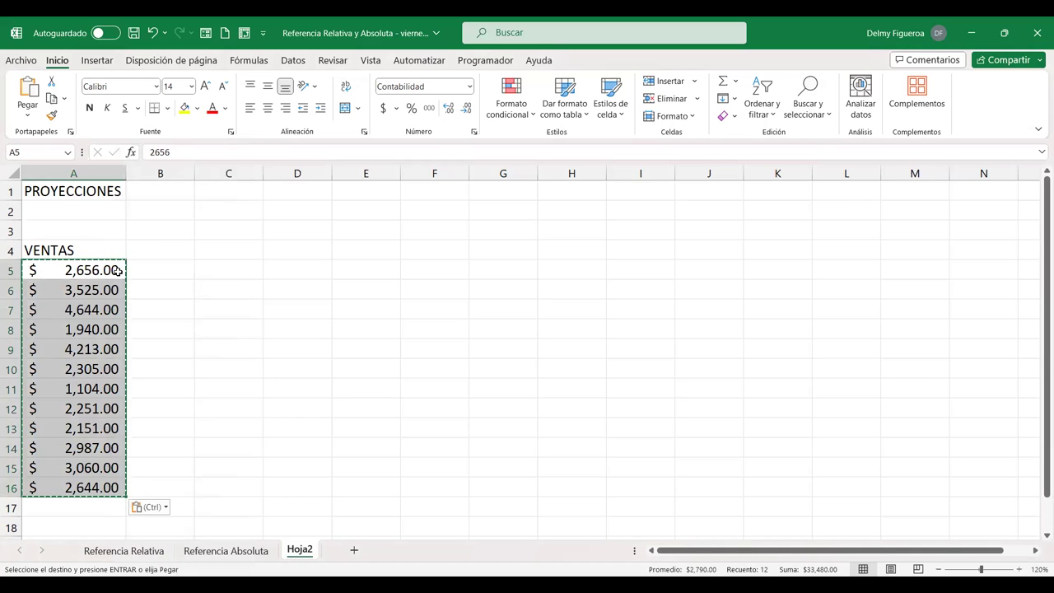
- Enter ENERO in B4 and extend the month series across row 4 through DICIEMBRE
key("Escape")
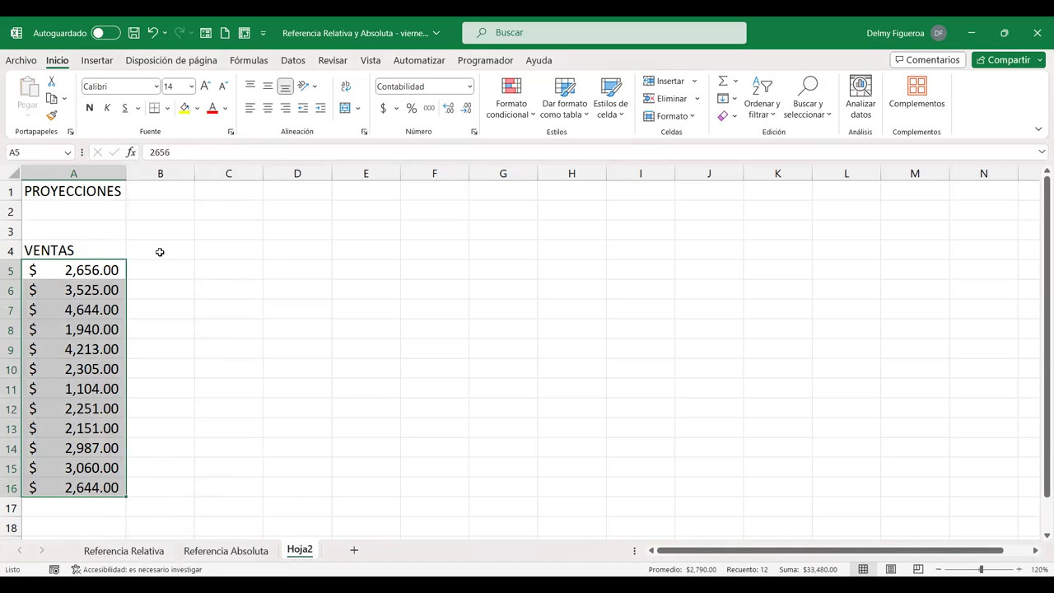
left_click(159, 253)
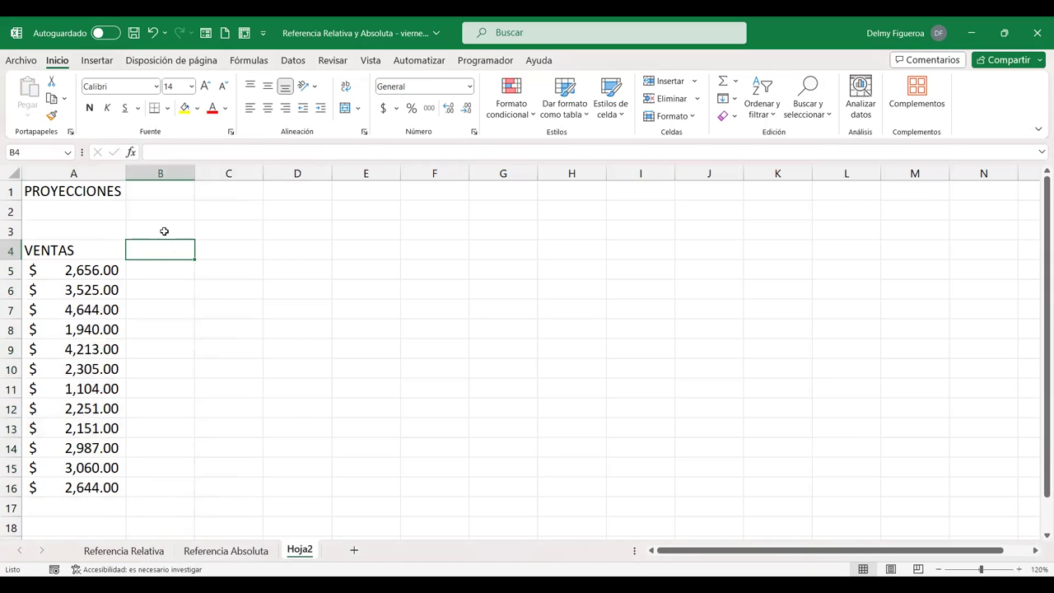
left_click(166, 232)
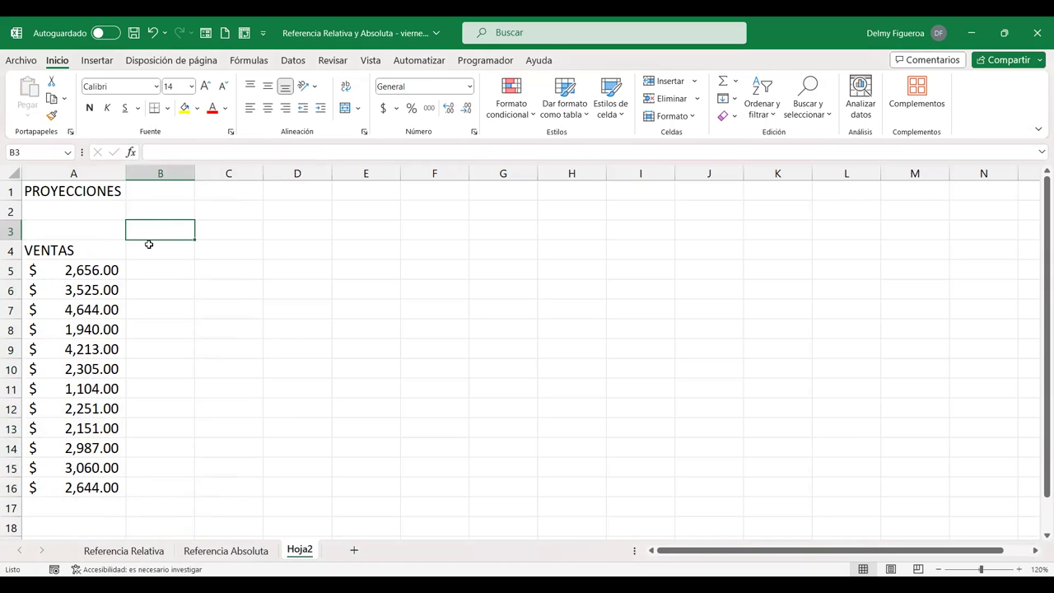
left_click(148, 245)
type("ENERO")
key("Tab")
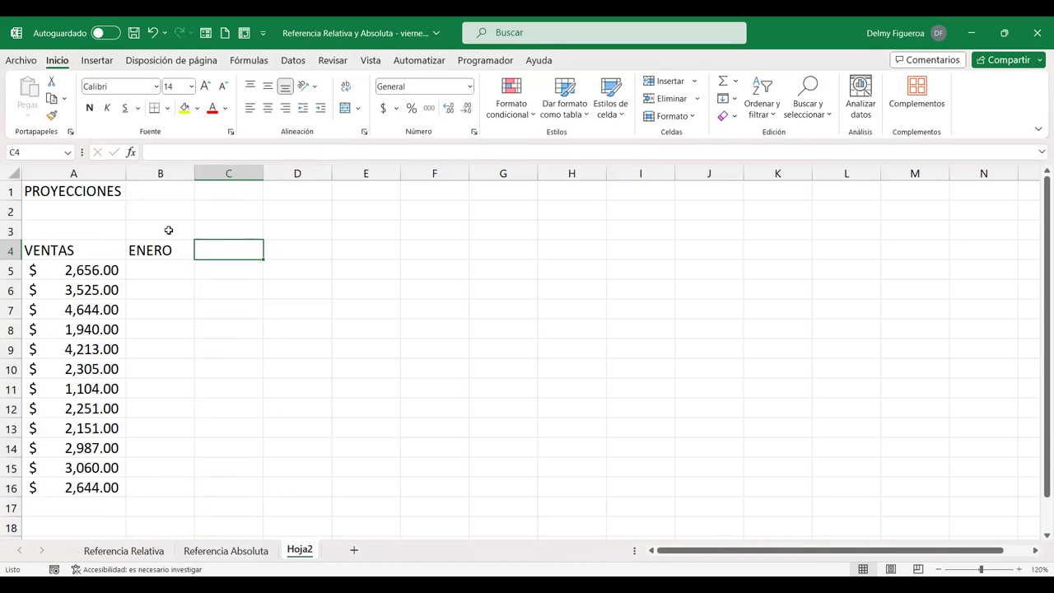
left_click(163, 250)
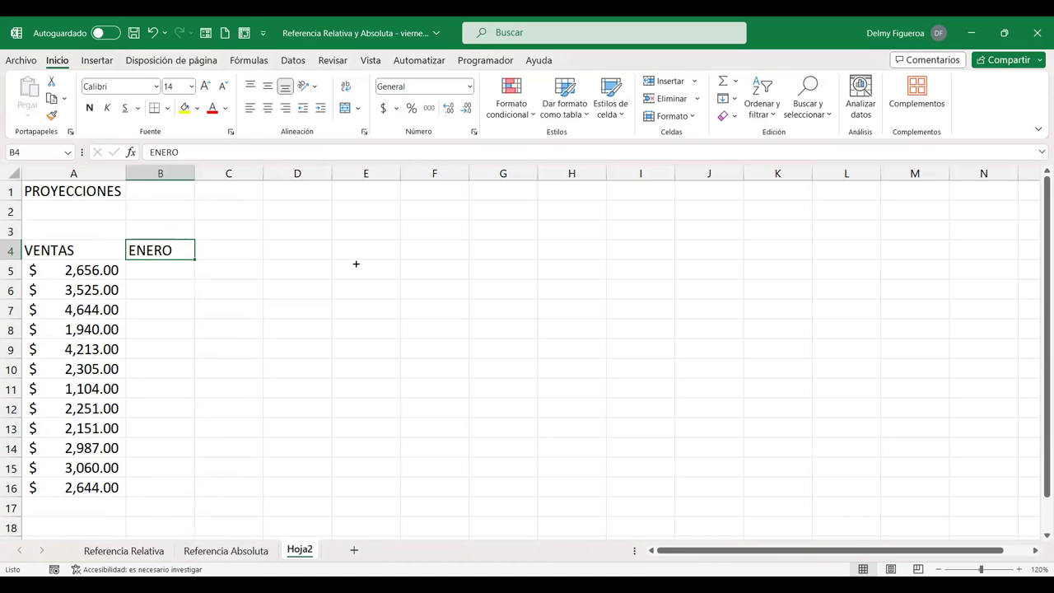
left_click_drag(639, 264, 796, 268)
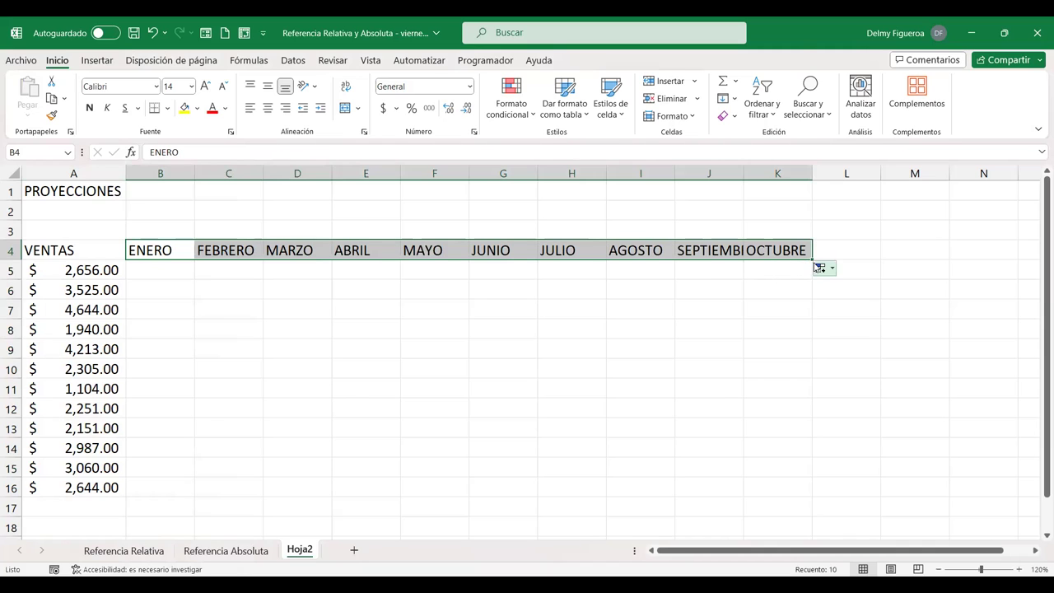
left_click_drag(812, 260, 934, 255)
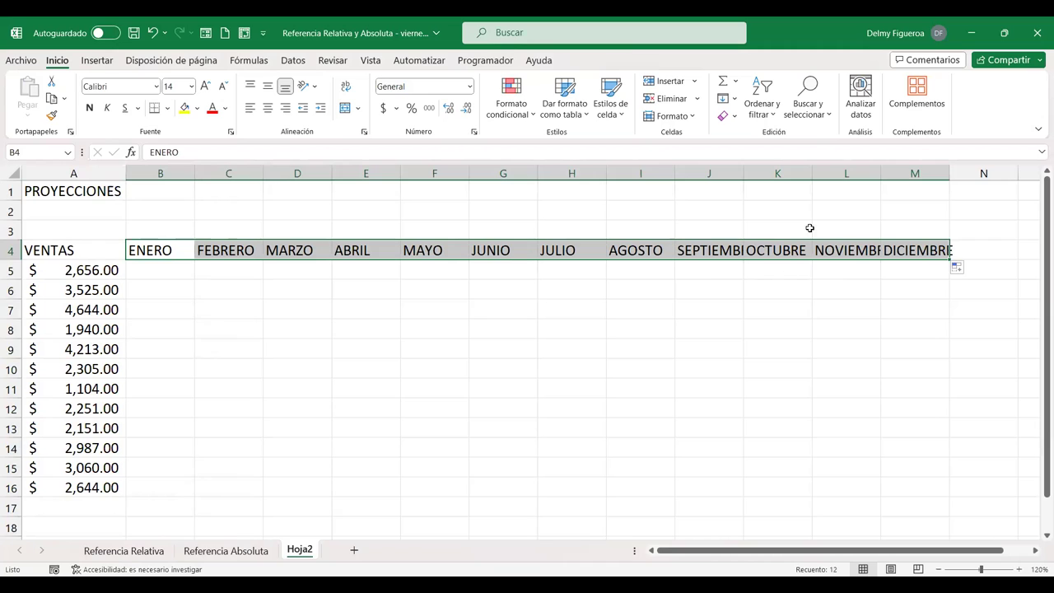
- Widen columns J, L and M so SEPTIEMBRE, NOVIEMBRE and DICIEMBRE fit
left_click_drag(744, 175, 760, 174)
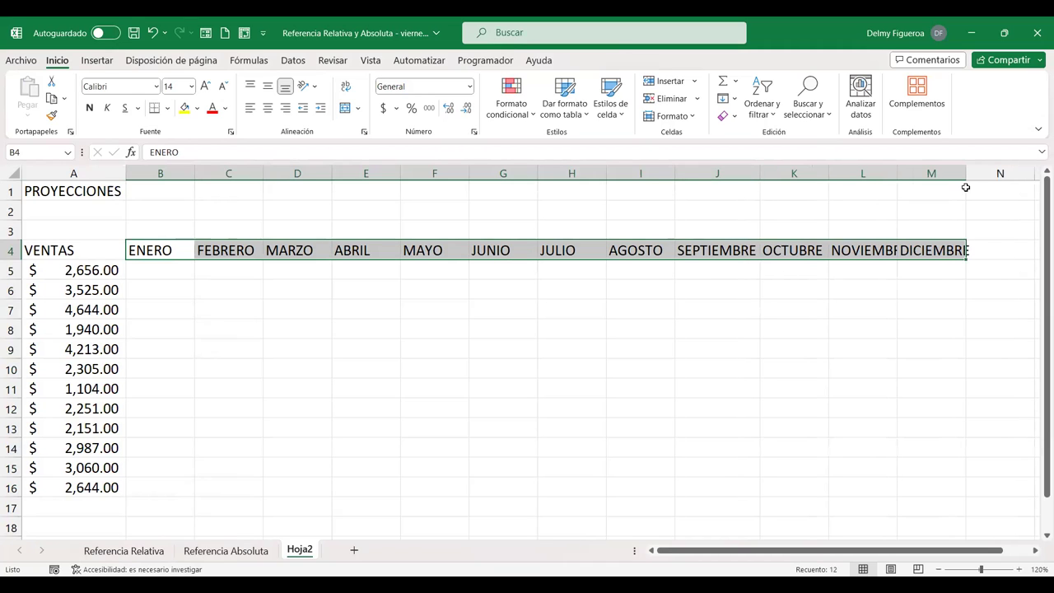
left_click_drag(895, 173, 912, 173)
left_click_drag(982, 173, 989, 173)
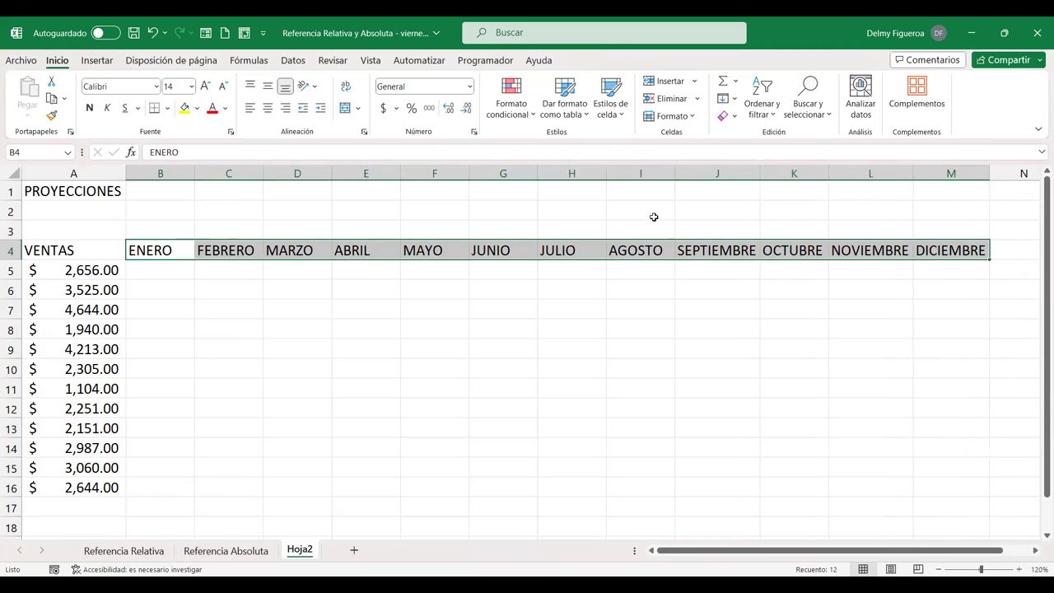
left_click(188, 268)
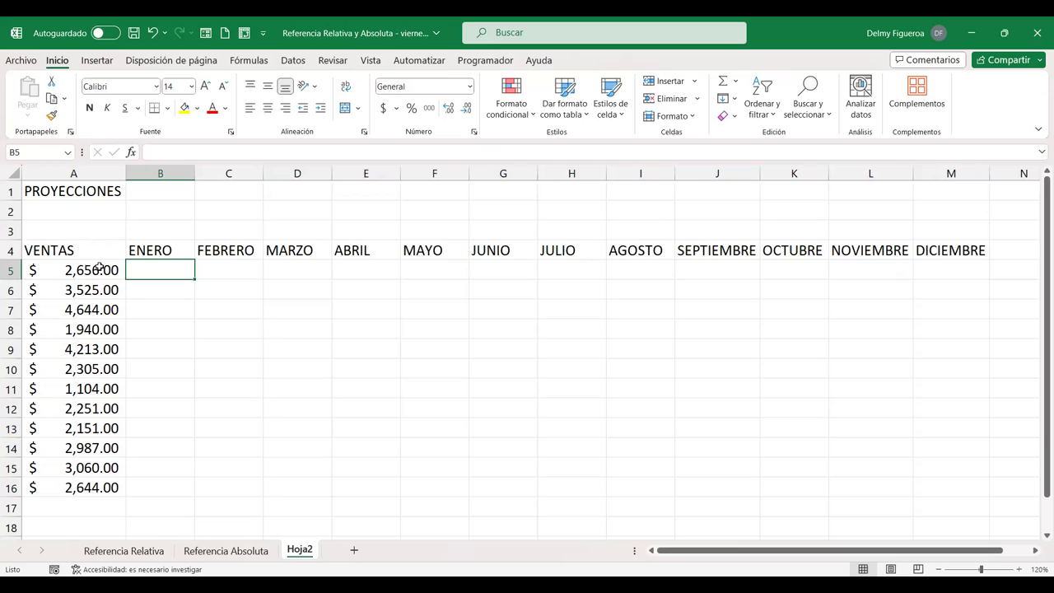
left_click(101, 270)
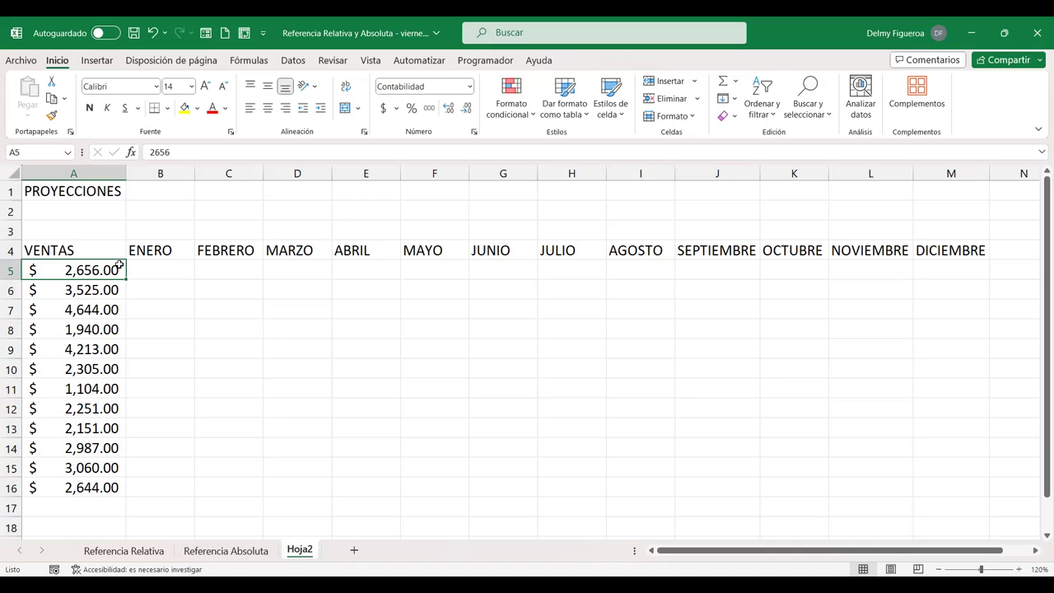
left_click(145, 272)
left_click(104, 272)
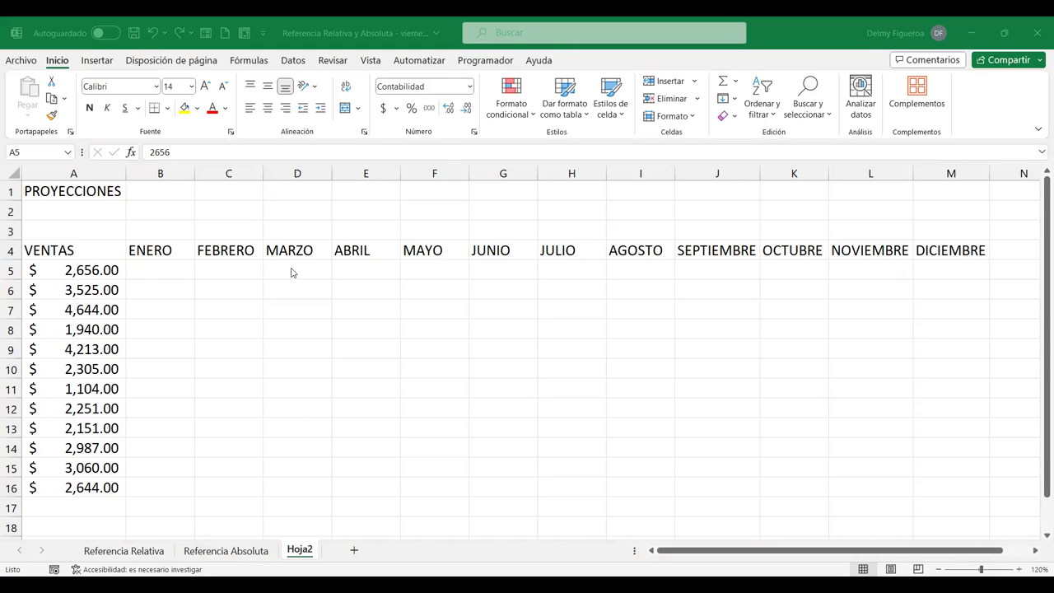
left_click(80, 267)
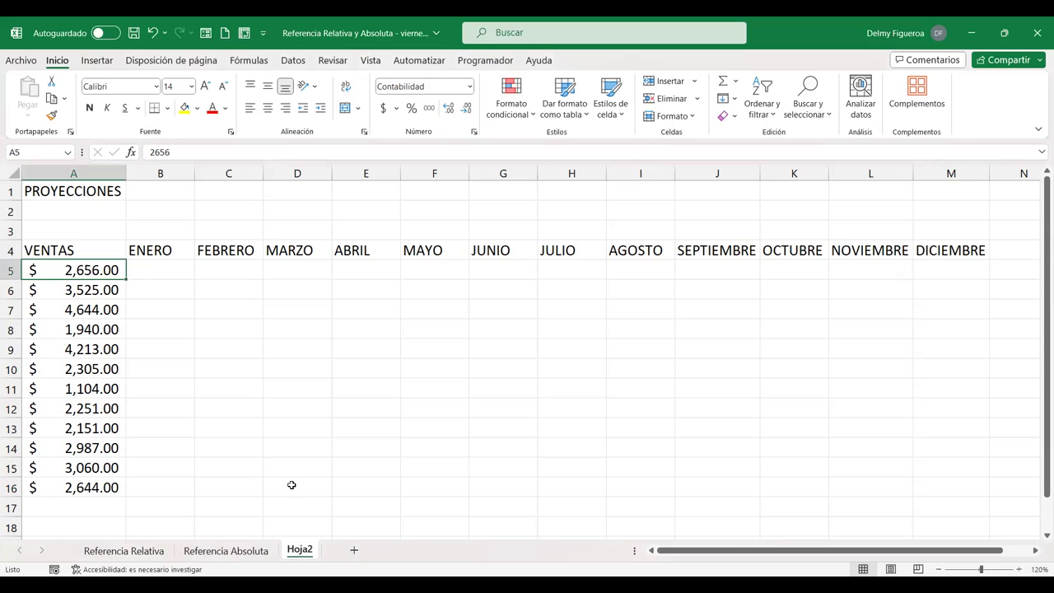
left_click(164, 264)
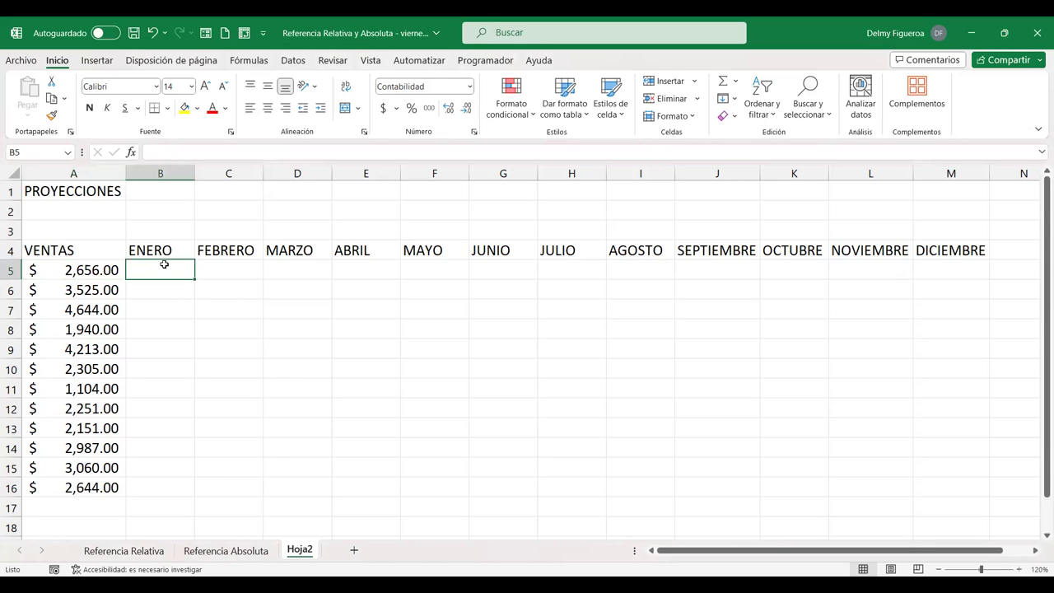
left_click(82, 265)
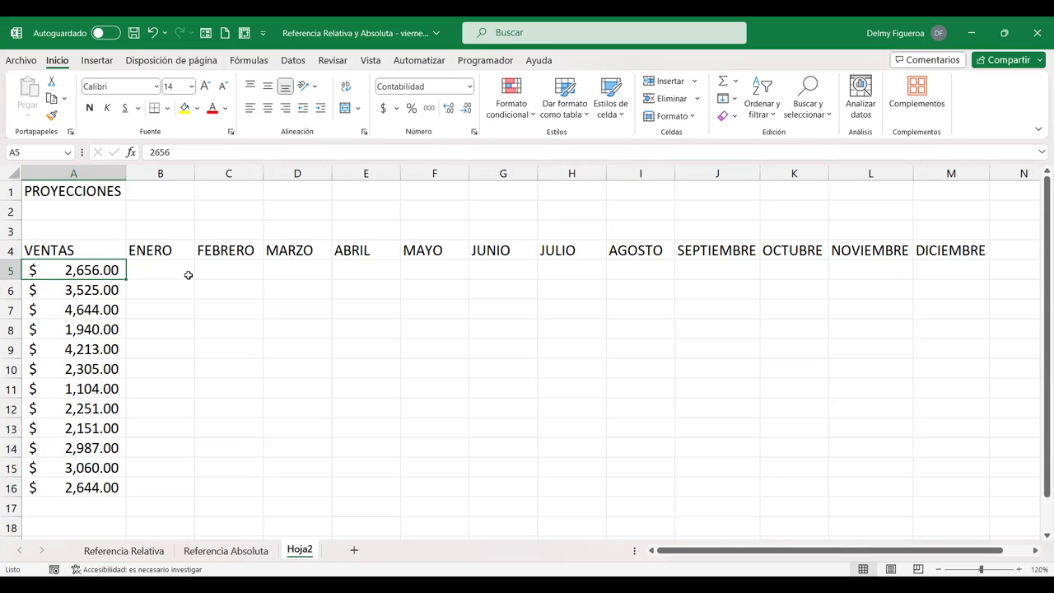
left_click(189, 275)
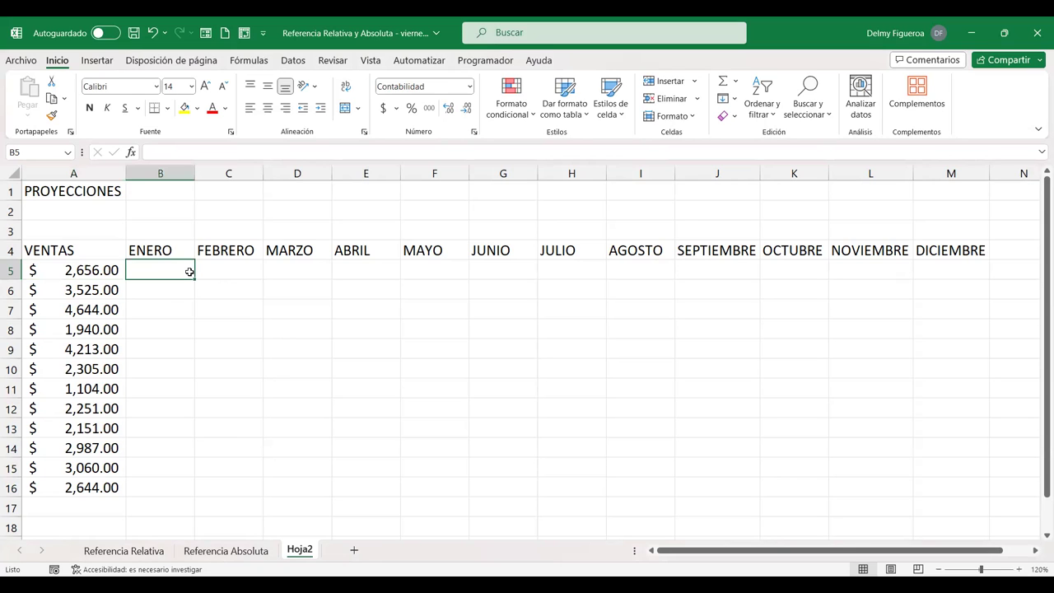
left_click(147, 486)
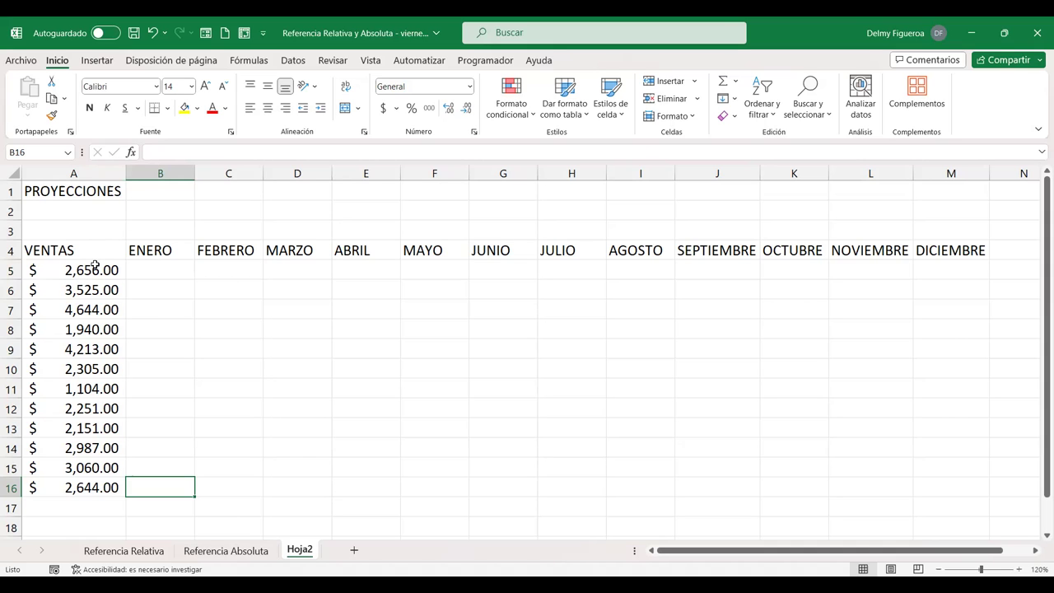
left_click(179, 272)
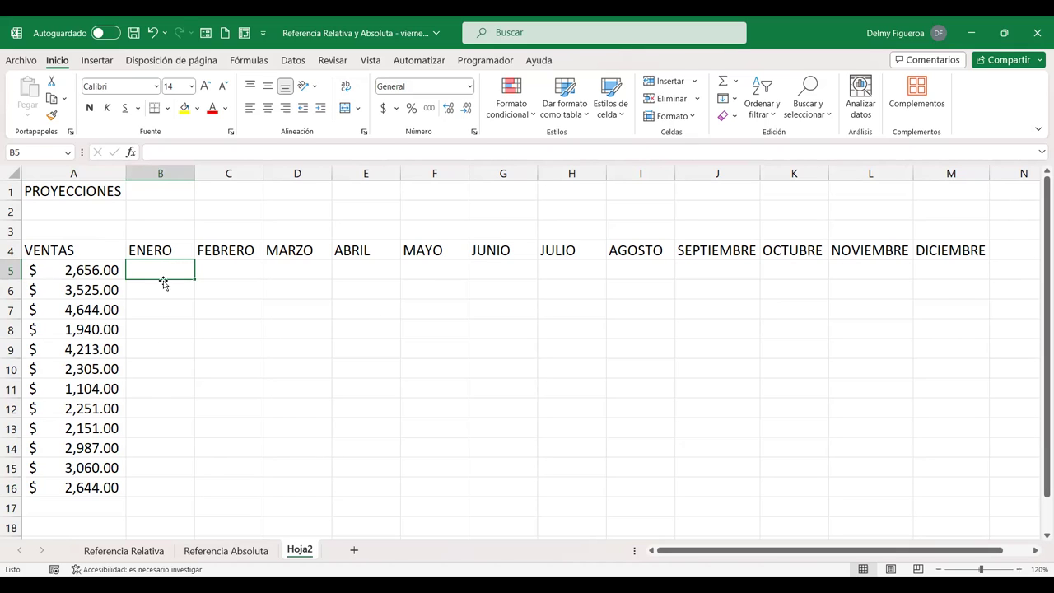
left_click(170, 228)
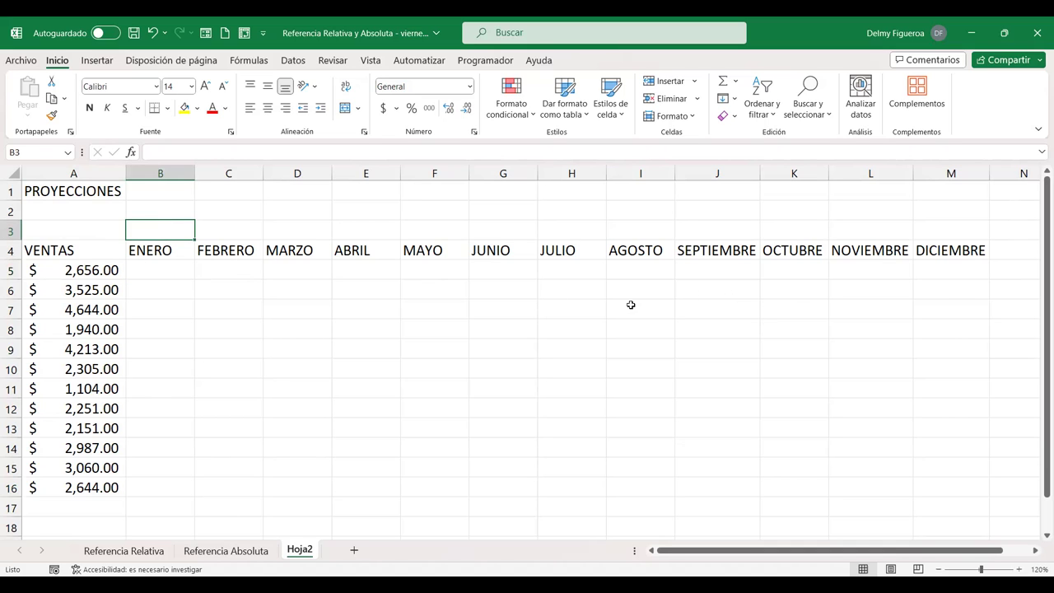
left_click(171, 270)
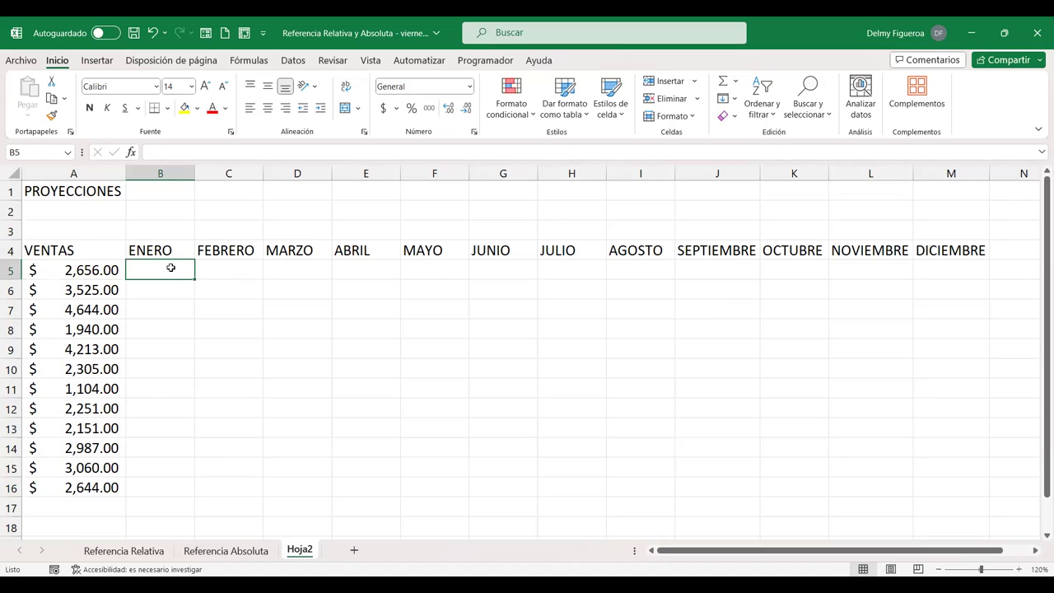
- Enter =+ALEATORIO.ENTRE(1.5;3) in B3 with B3:M3 selected
left_click_drag(173, 231, 963, 229)
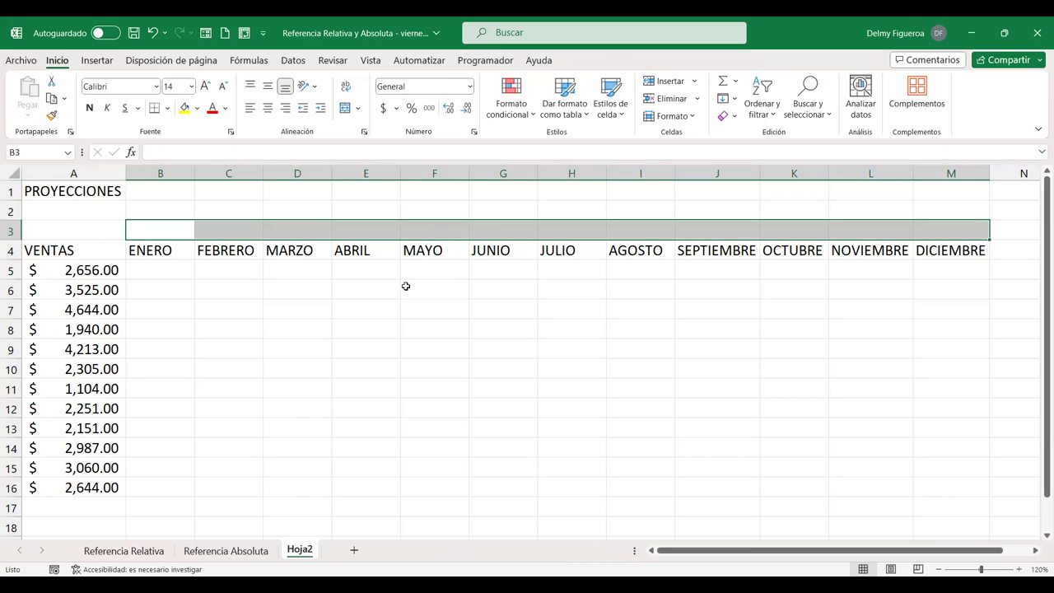
type("+")
type("ALEA")
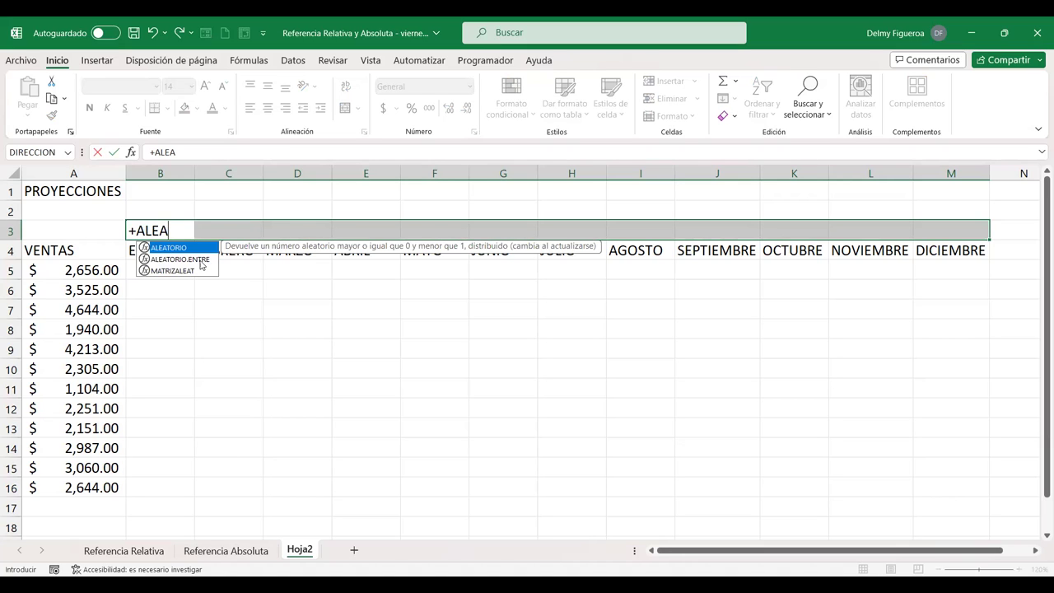
double_click(202, 263)
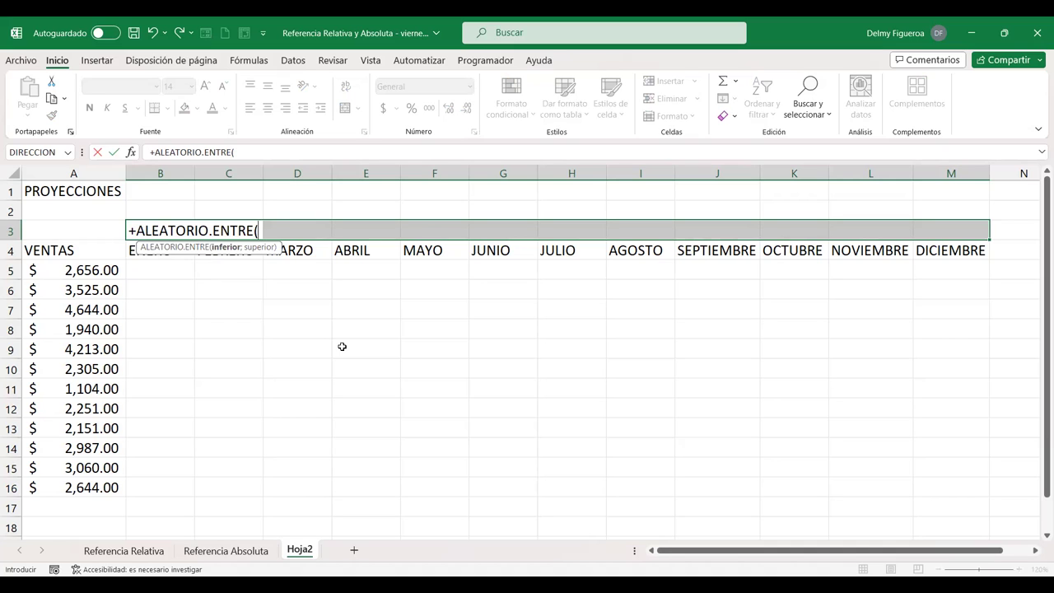
type("1.5")
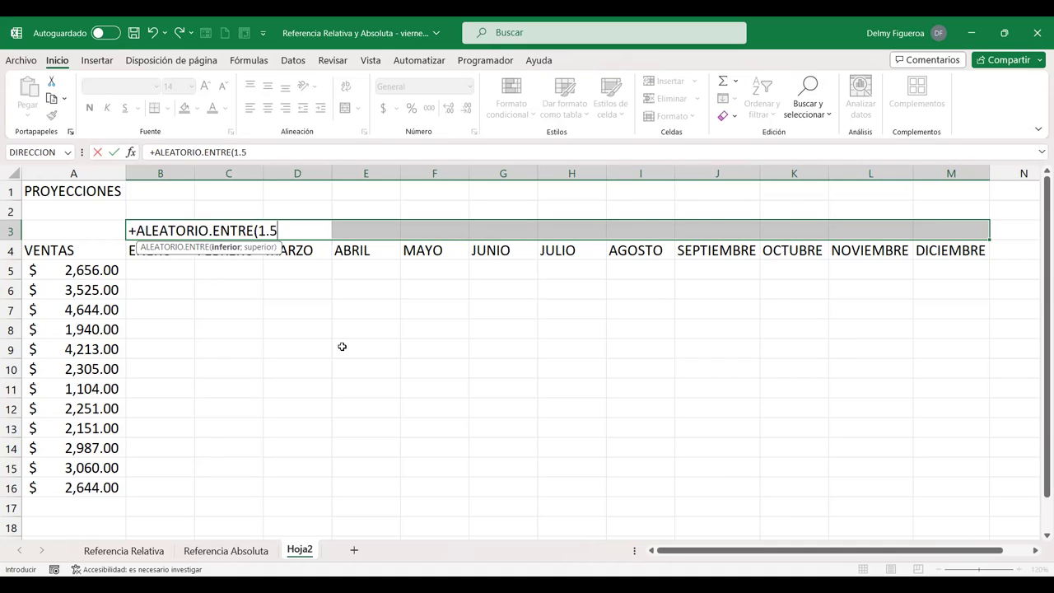
type(";")
type("3")
key("Return")
key("Up")
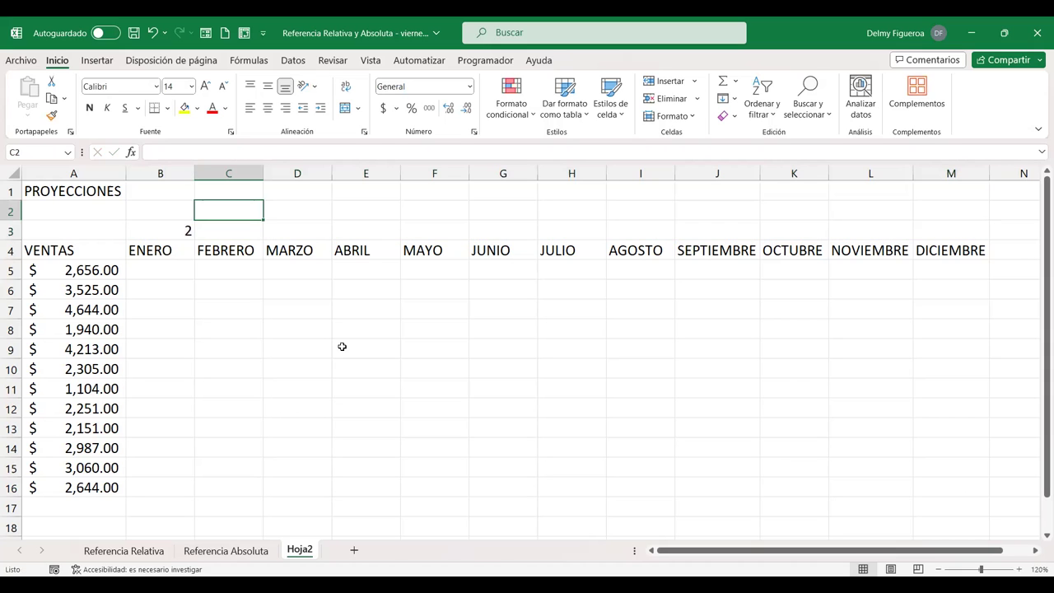
key("Down")
key("Left")
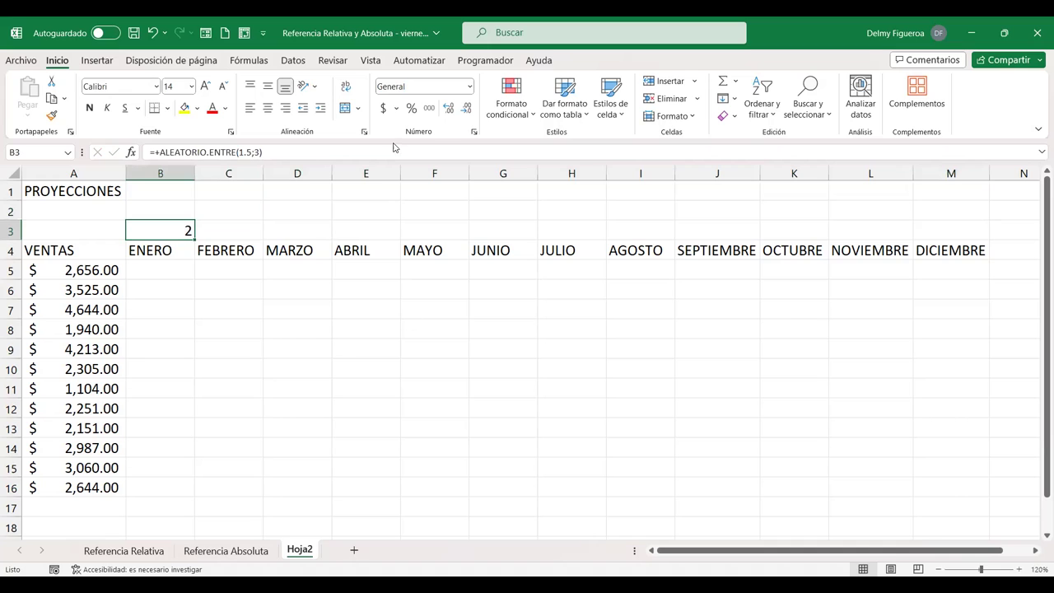
- Format B3 as Número with no decimal places
left_click(465, 116)
left_click(449, 109)
left_click(449, 109)
left_click(467, 109)
left_click(466, 110)
- Replace B3 with =+ALEATORIO()*3 and fill it across row 3 to M3
key("Delete")
type("+")
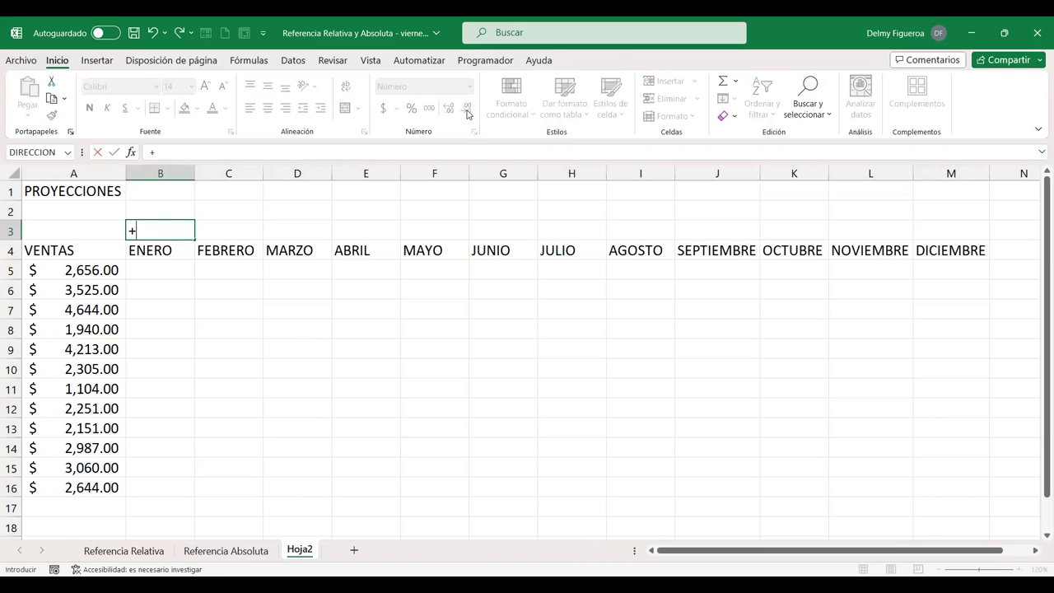
type("ALE")
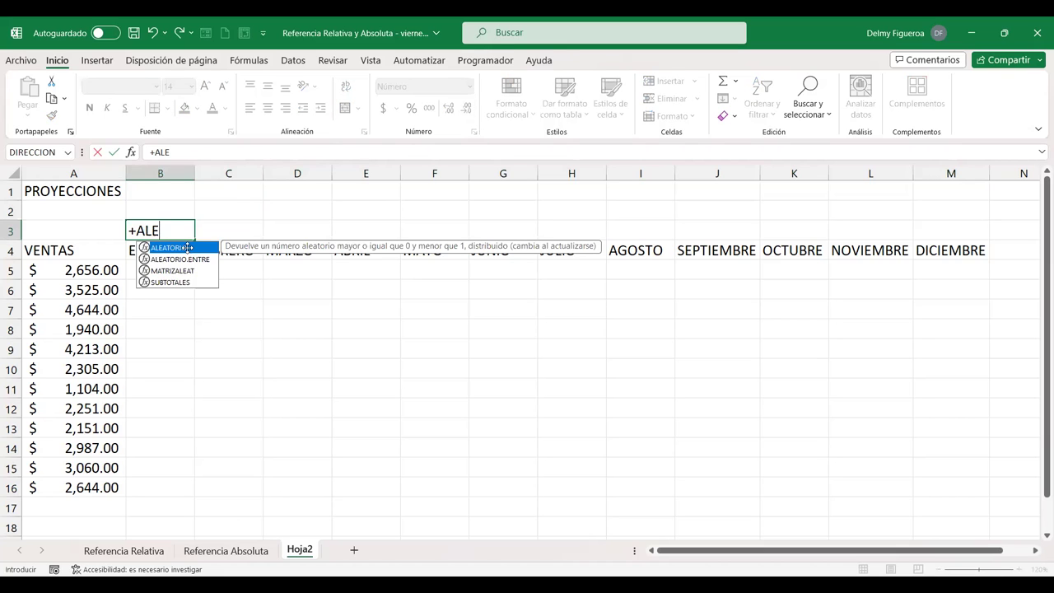
double_click(188, 247)
type(")")
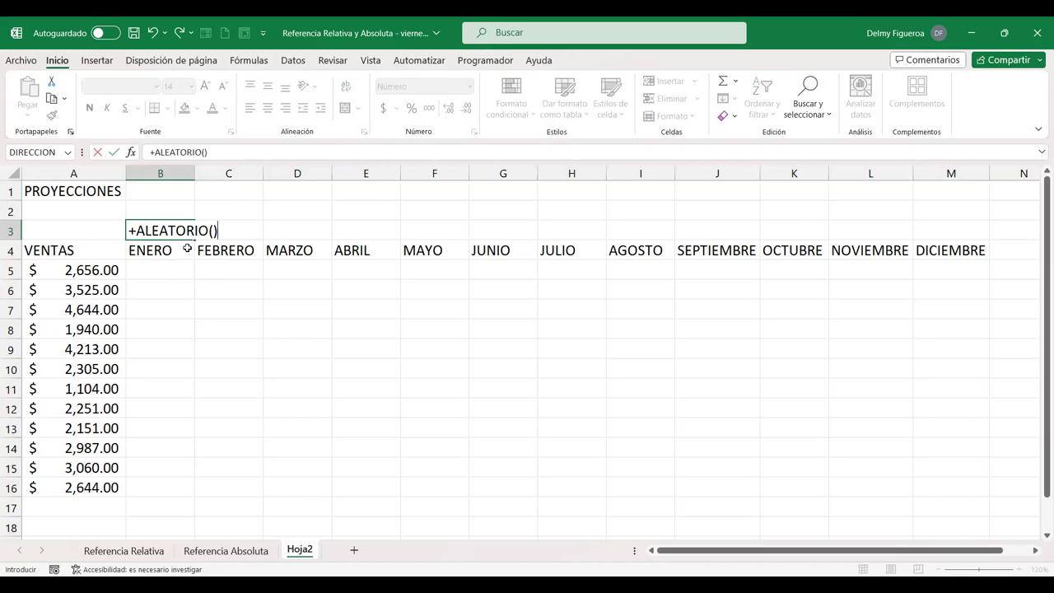
type("*")
type("3")
key("Return")
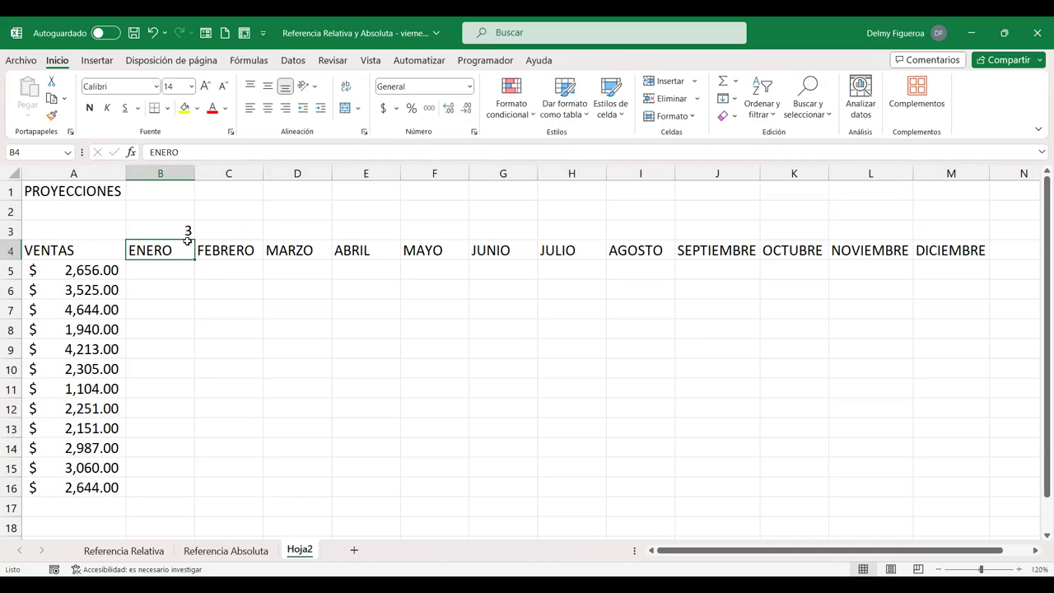
left_click(187, 228)
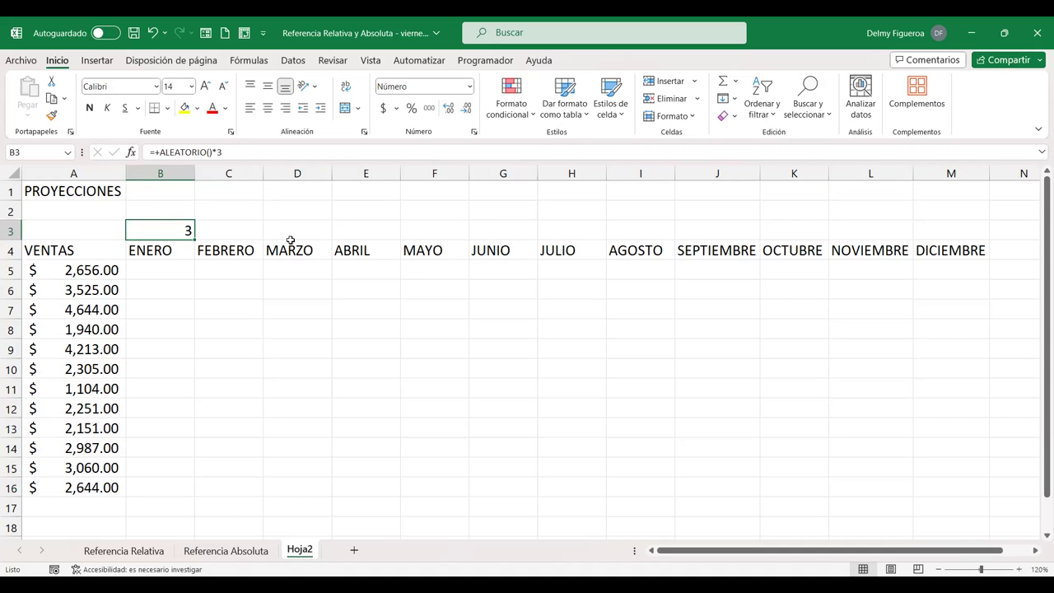
left_click_drag(197, 236, 987, 247)
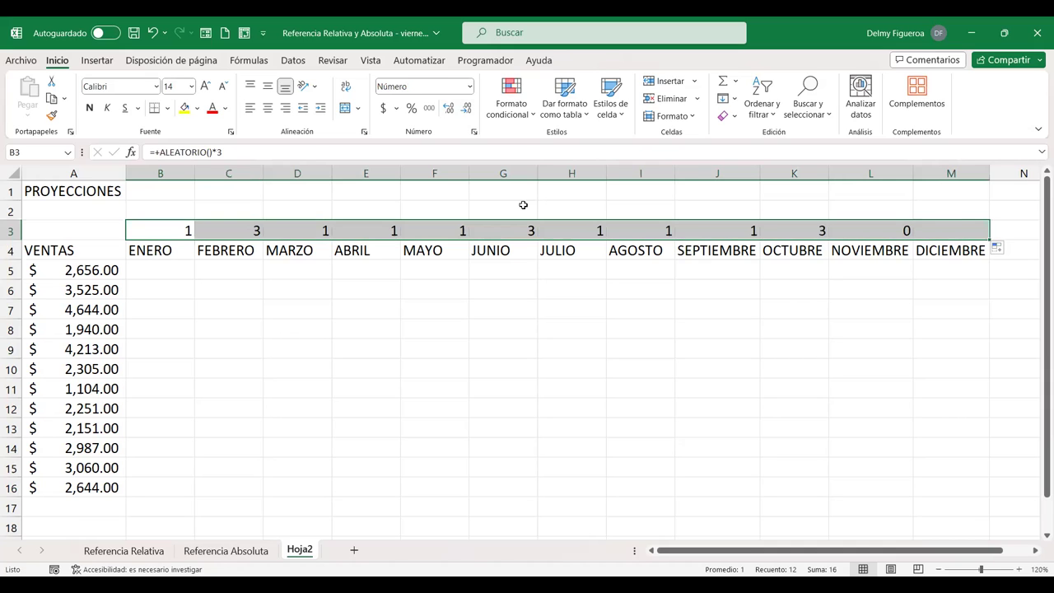
- Recalculate the random factors twice with F9, then select B3:M3
left_click(179, 232)
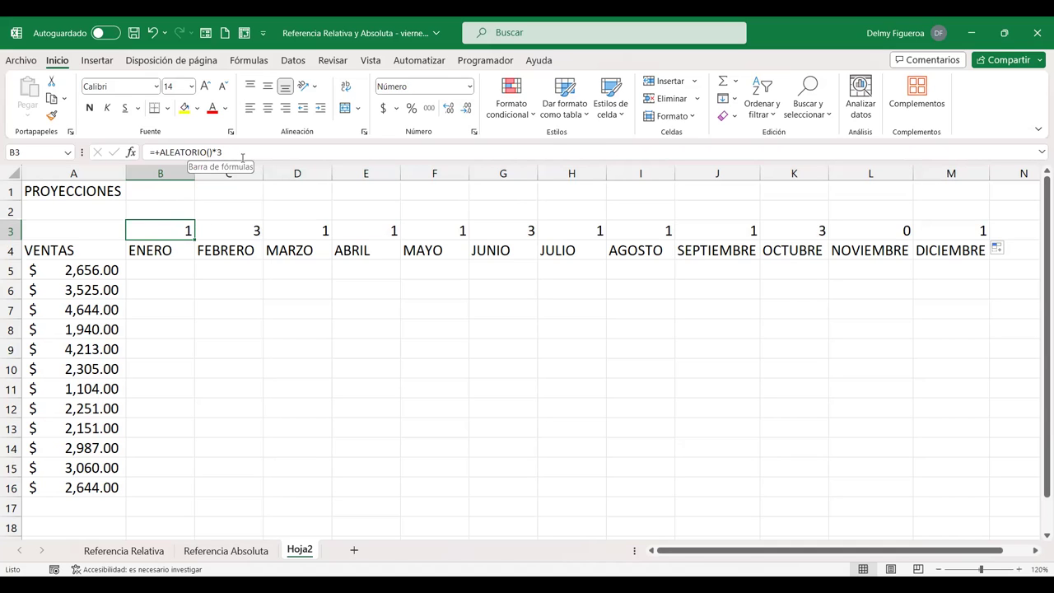
key("F9")
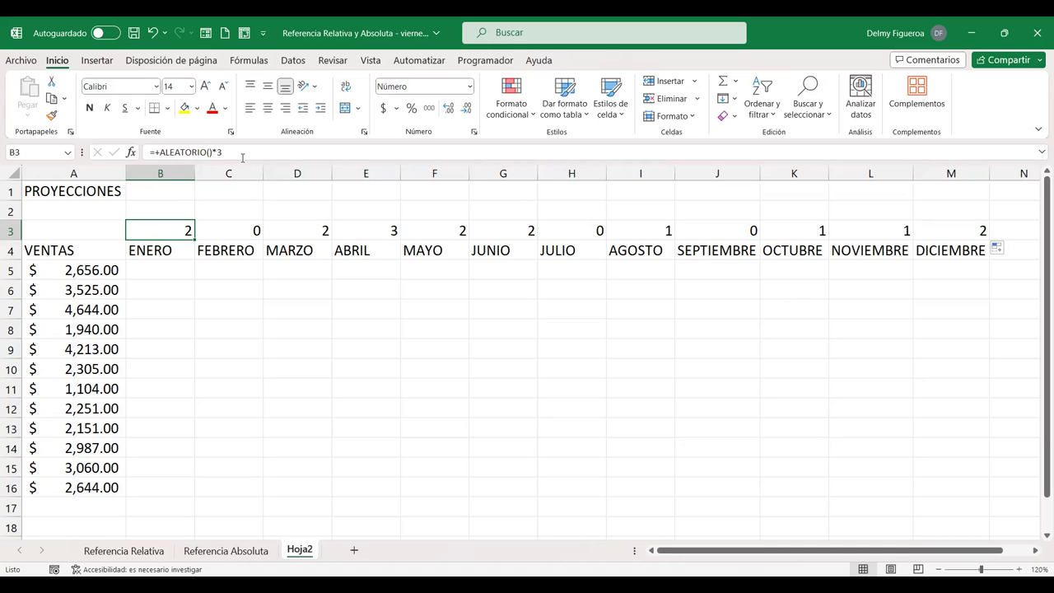
key("F9")
key("F9")
key("F9")
key("F9")
key("F9")
key("F9")
key("F9")
key("F9")
key("F9")
key("F9")
key("F9")
key("F9")
key("shift+Right")
key("shift+Right")
key("shift+Right")
key("shift+Right")
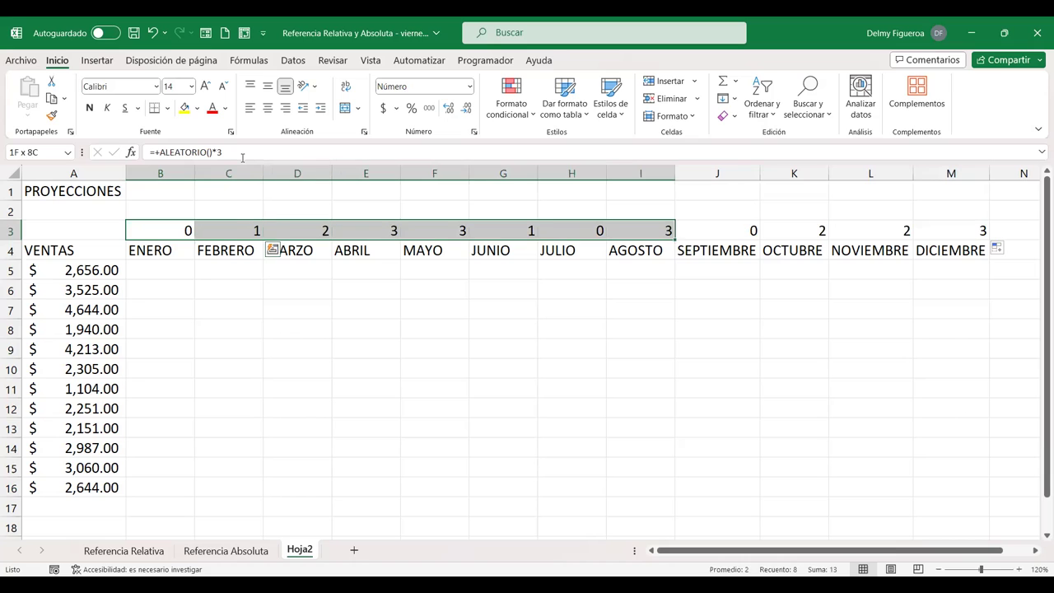
key("shift+Right")
key("shift+Right")
key("shift+Right")
key("shift+Right")
key("Left")
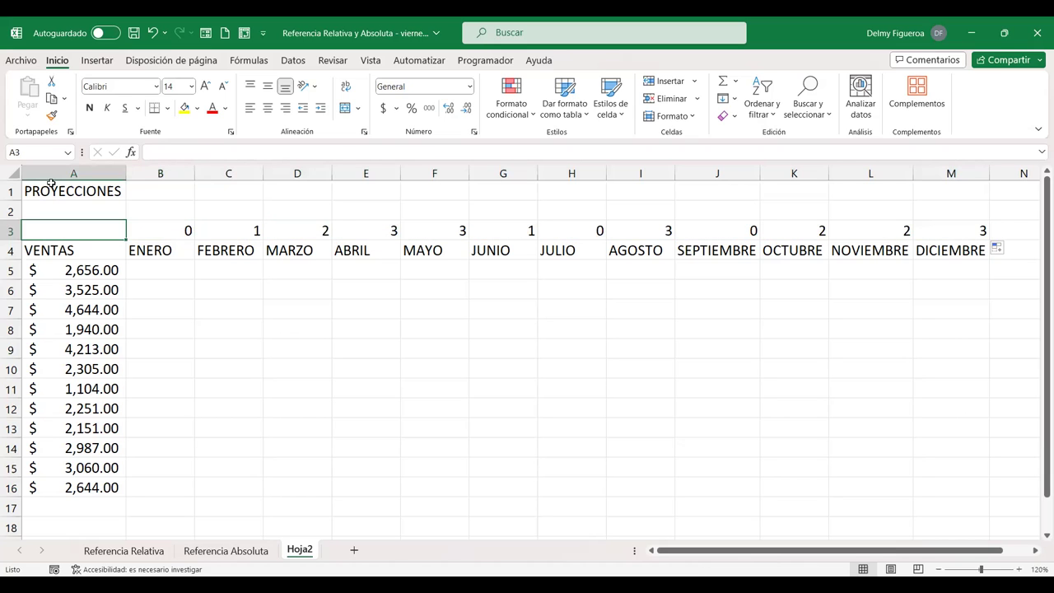
left_click(162, 231)
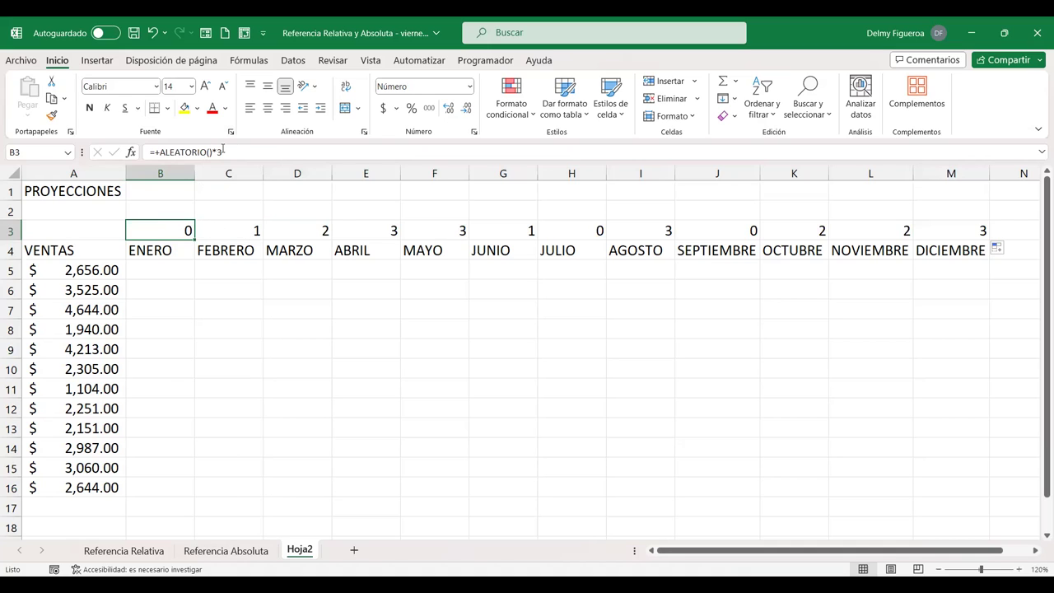
left_click(970, 231, "shift")
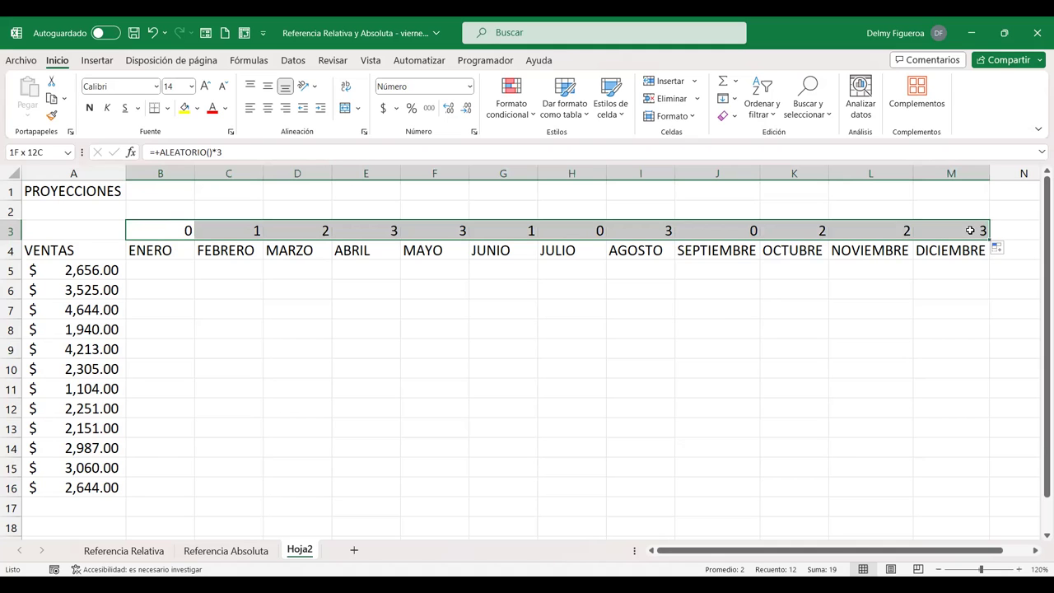
- Give the B3:M3 factors one decimal place and recalculate them three times with F9
left_click(447, 109)
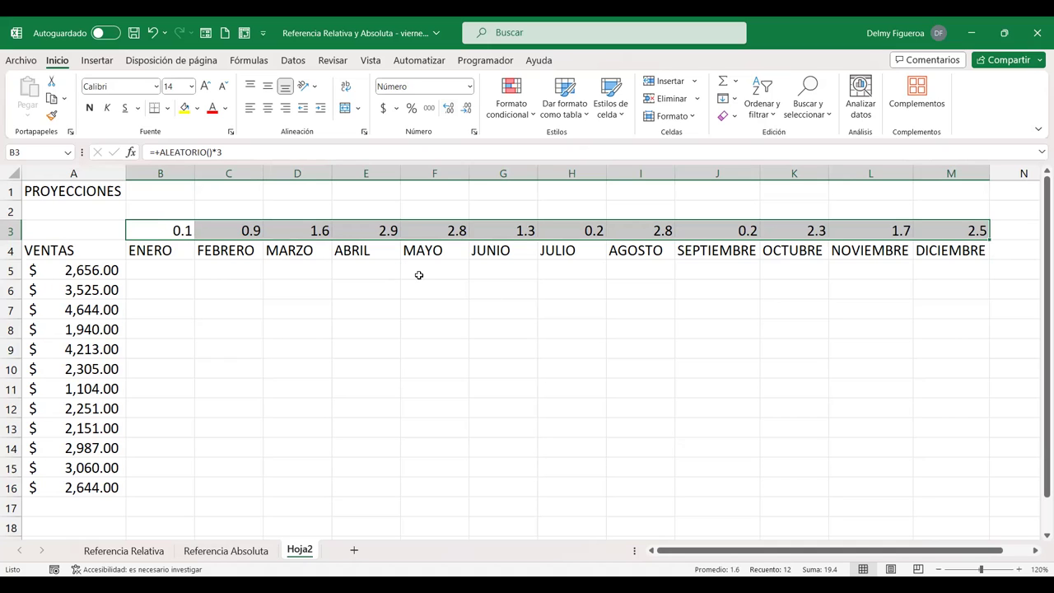
key("F9")
key("F9")
key("F9")
key("F9")
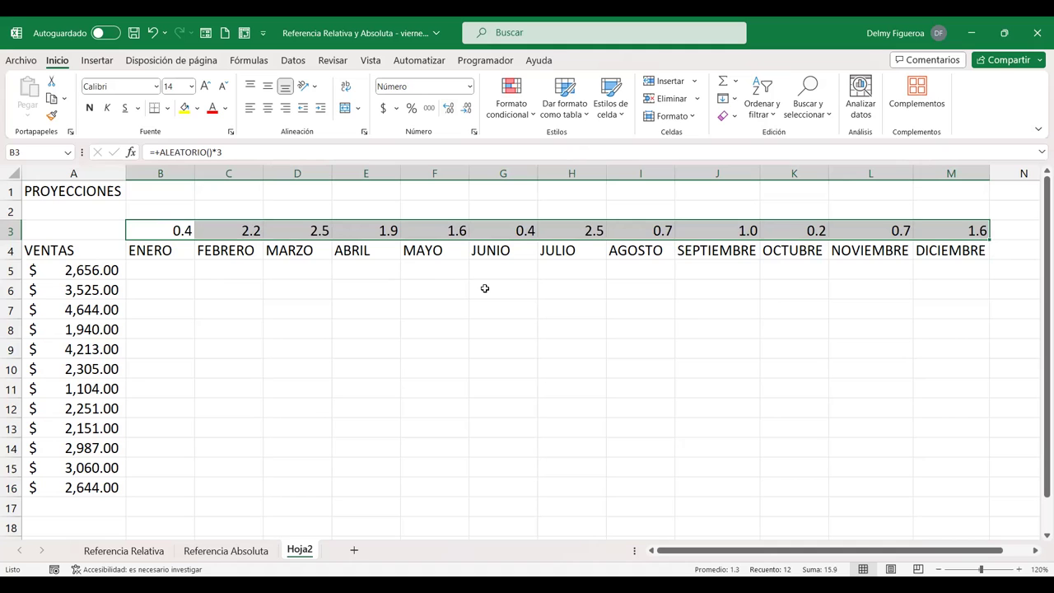
key("F9")
key("F9")
key("F9")
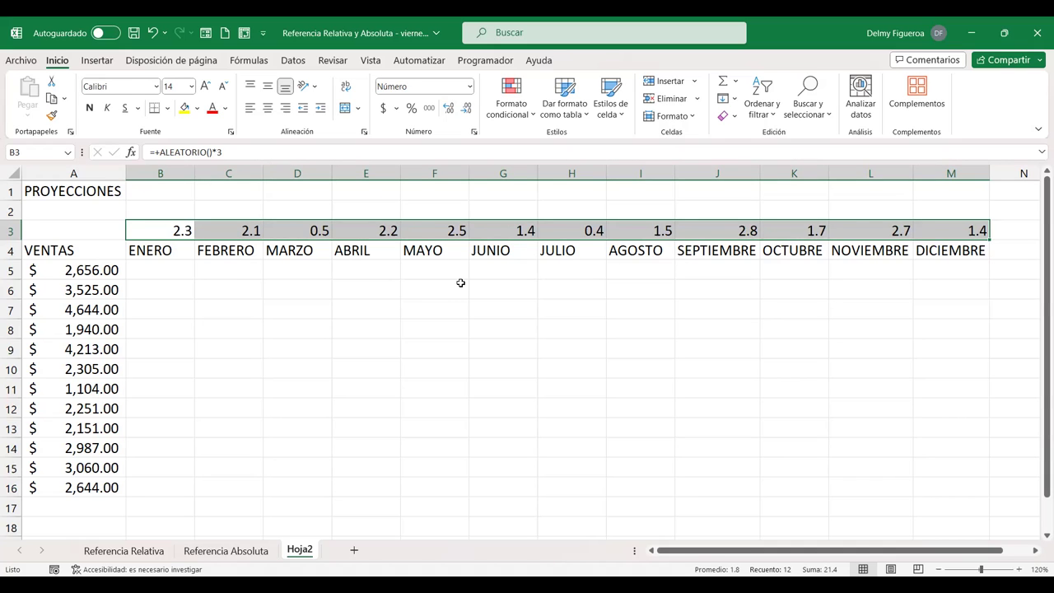
key("F9")
key("F9")
key("F9")
key("F9")
key("F9")
key("F9")
key("F9")
key("F9")
key("F9")
key("F9")
key("F9")
key("F9")
key("F9")
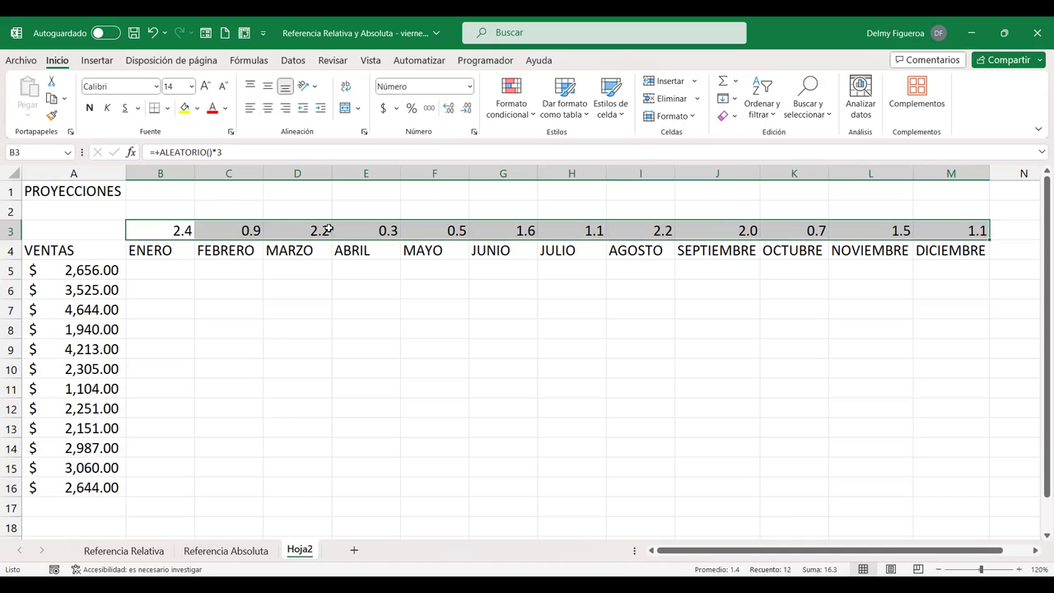
- Enter and delete a test entry in F11, then reselect B3:M3
left_click(458, 385)
type("KFVLXK")
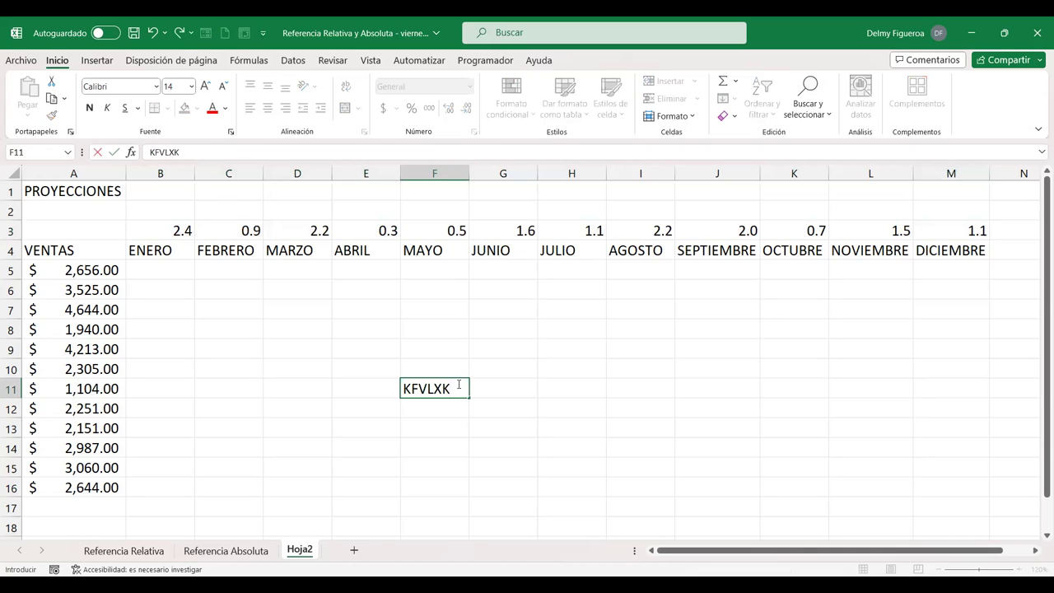
key("Return")
left_click(459, 385)
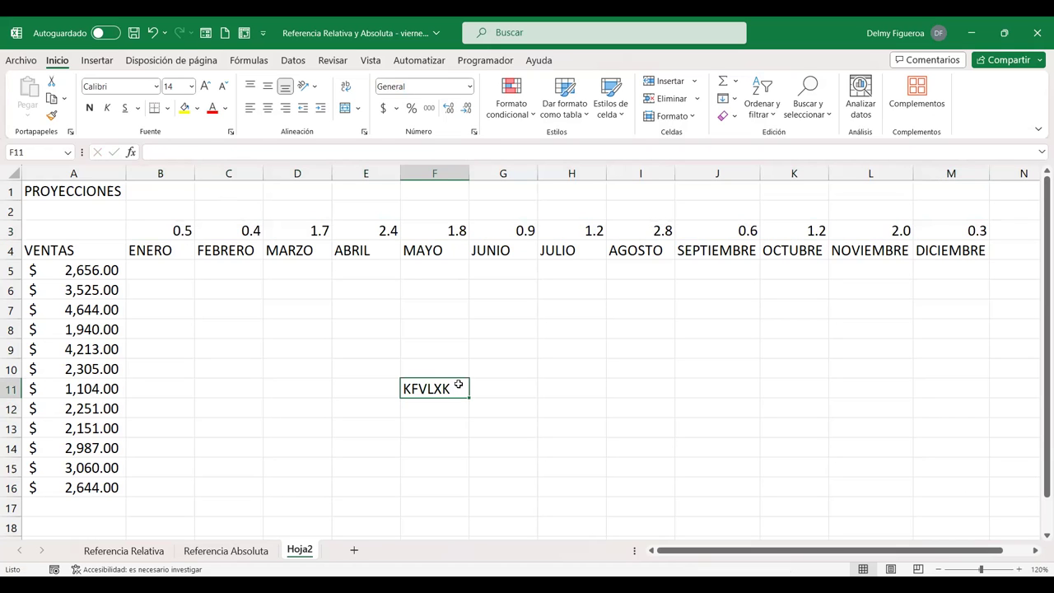
key("Delete")
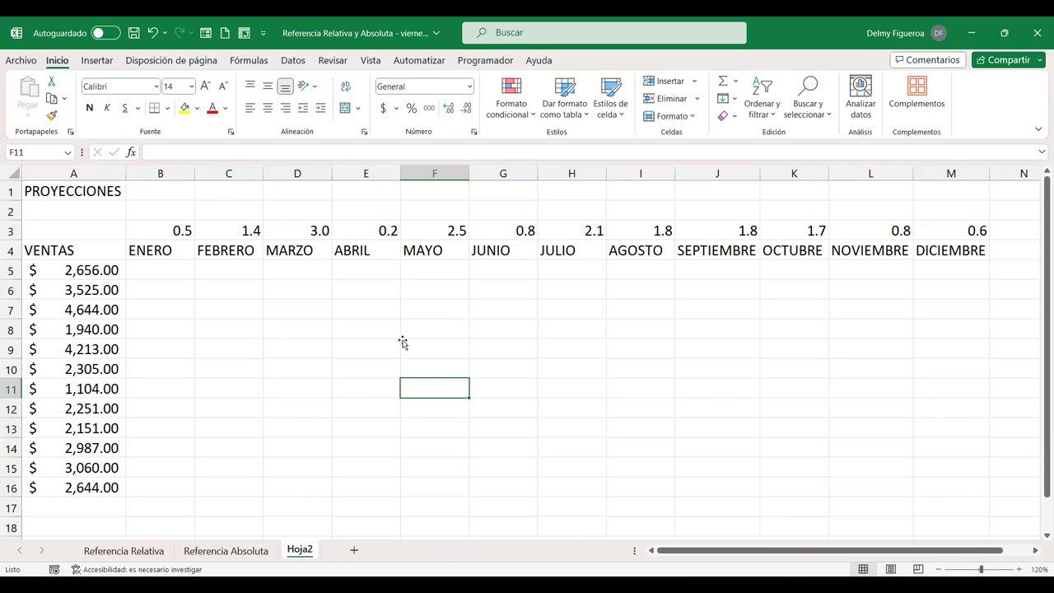
left_click_drag(172, 232, 951, 230)
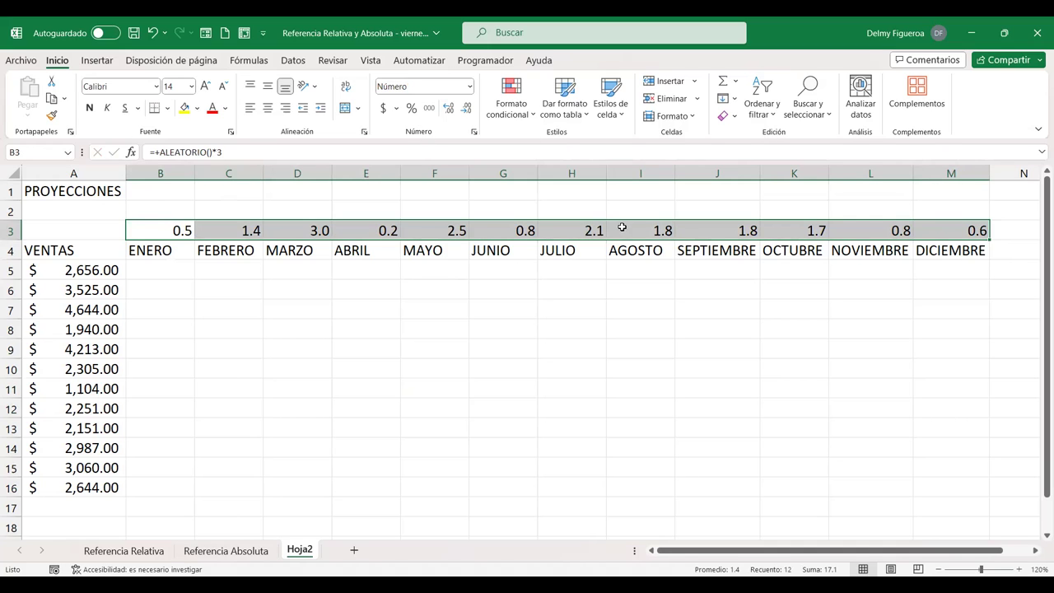
- Copy B3:M3 and paste it back over itself with Pegar valores
key("ctrl+c")
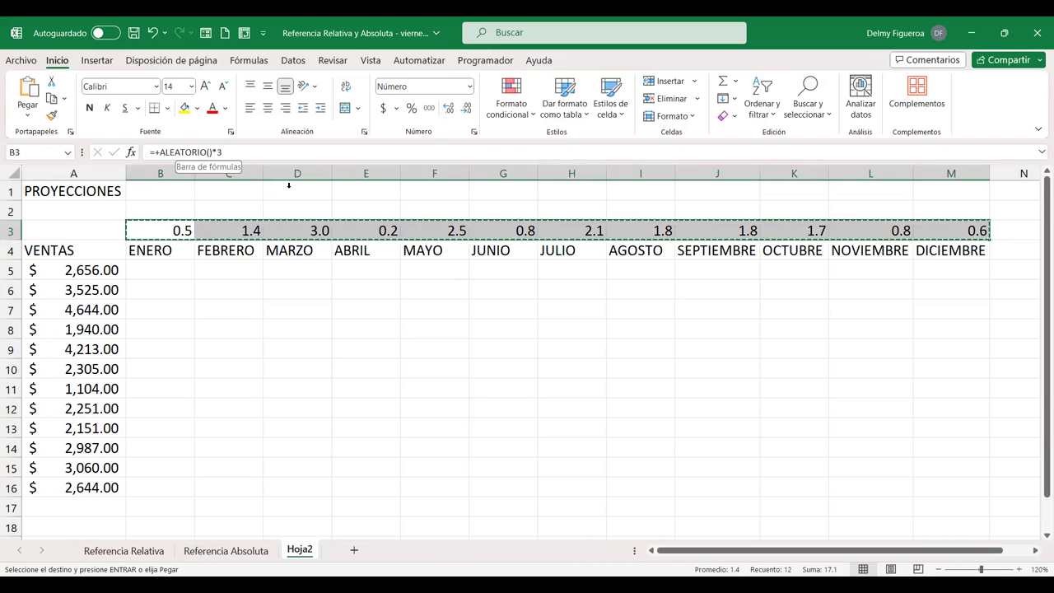
right_click(394, 231)
left_click(452, 236)
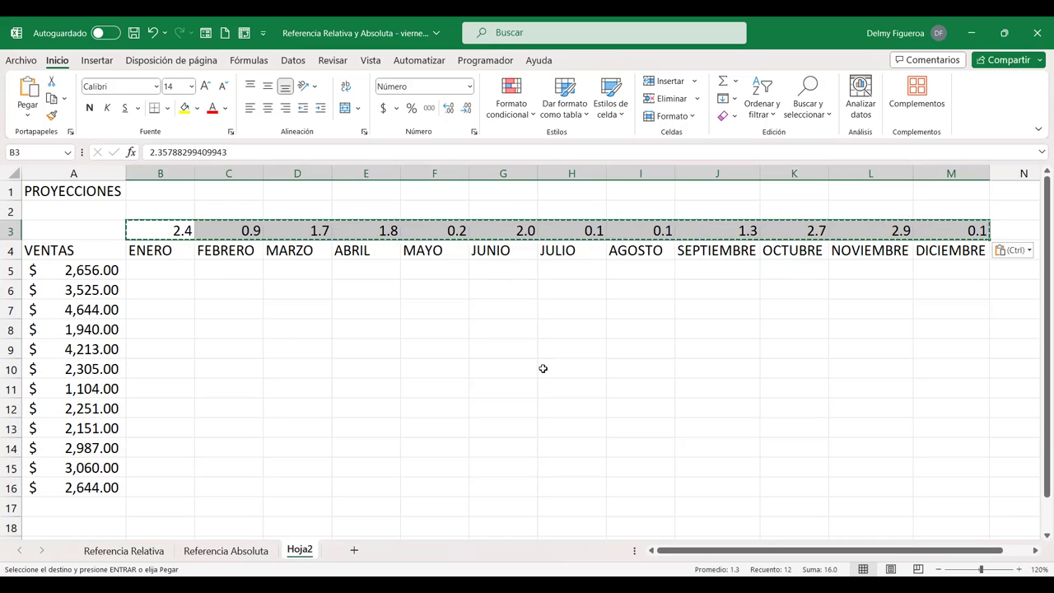
- Undo the values paste, cancel the copy, and step through the row 3 formulas
key("ctrl+z")
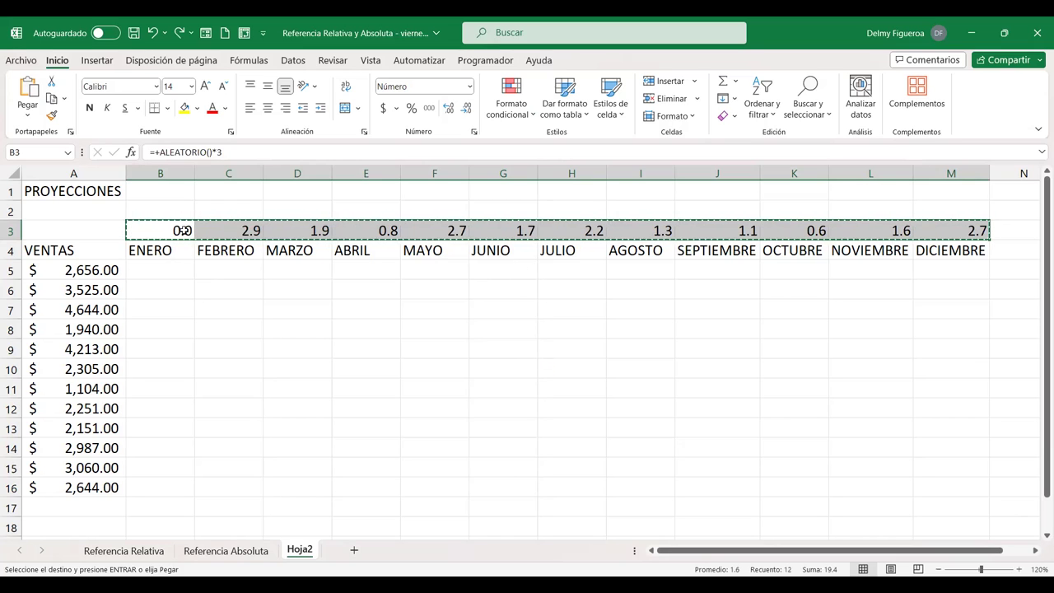
left_click(132, 232)
key("Escape")
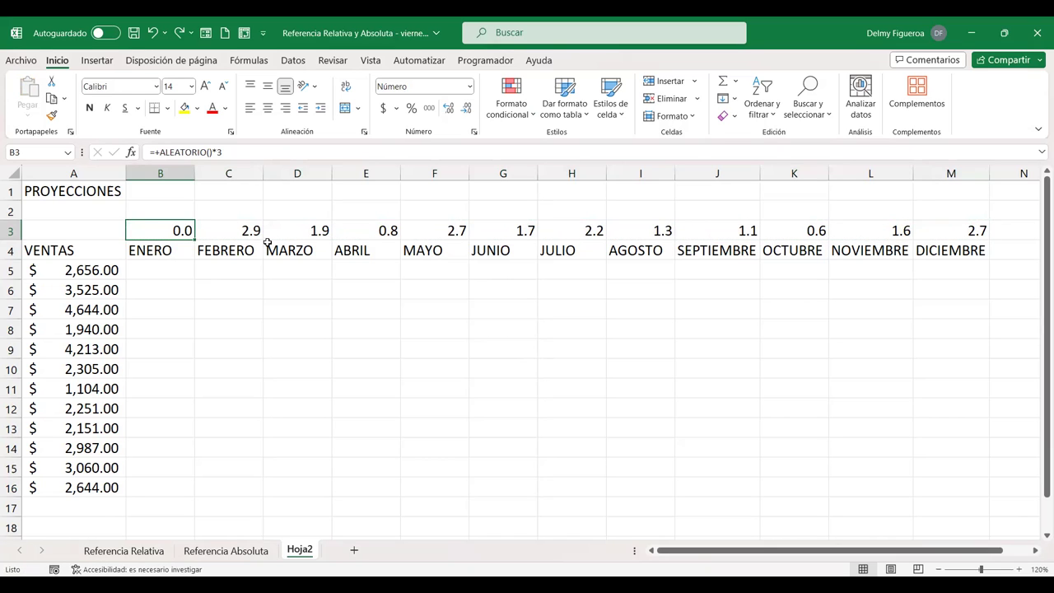
key("Right")
key("Right")
key("Right")
key("Right")
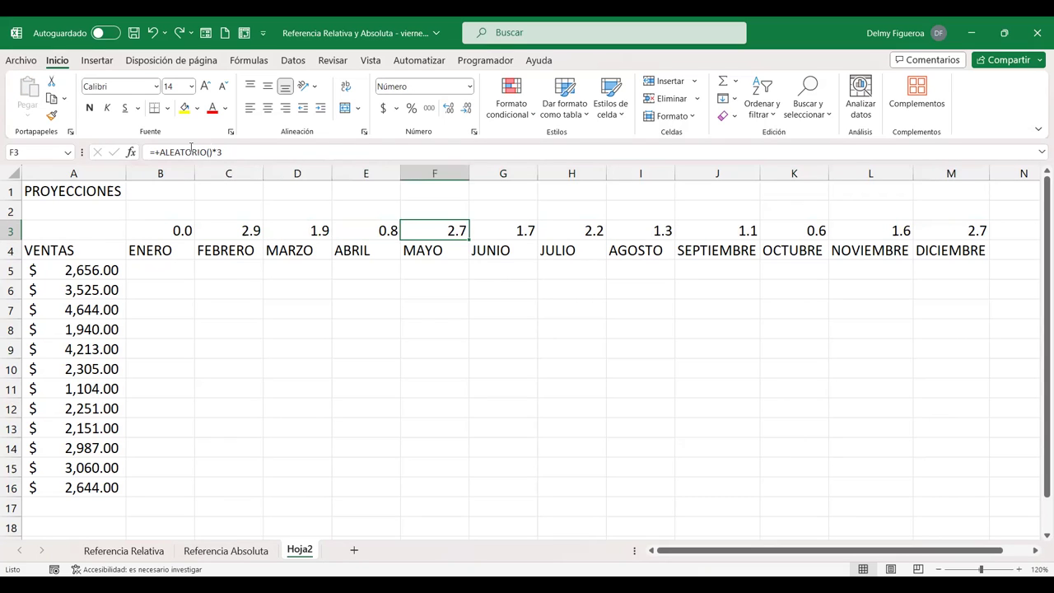
key("Right")
key("Right")
key("Right")
key("Right")
key("Right")
key("Right")
key("Right")
- Enter a test value of 11 in D8, then delete it
left_click(281, 330)
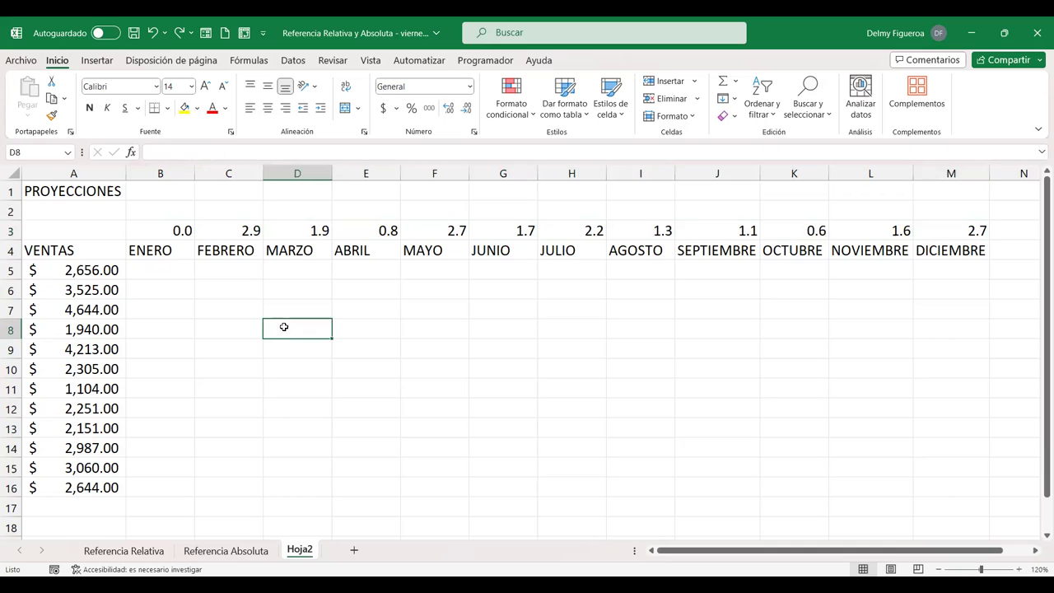
type("111")
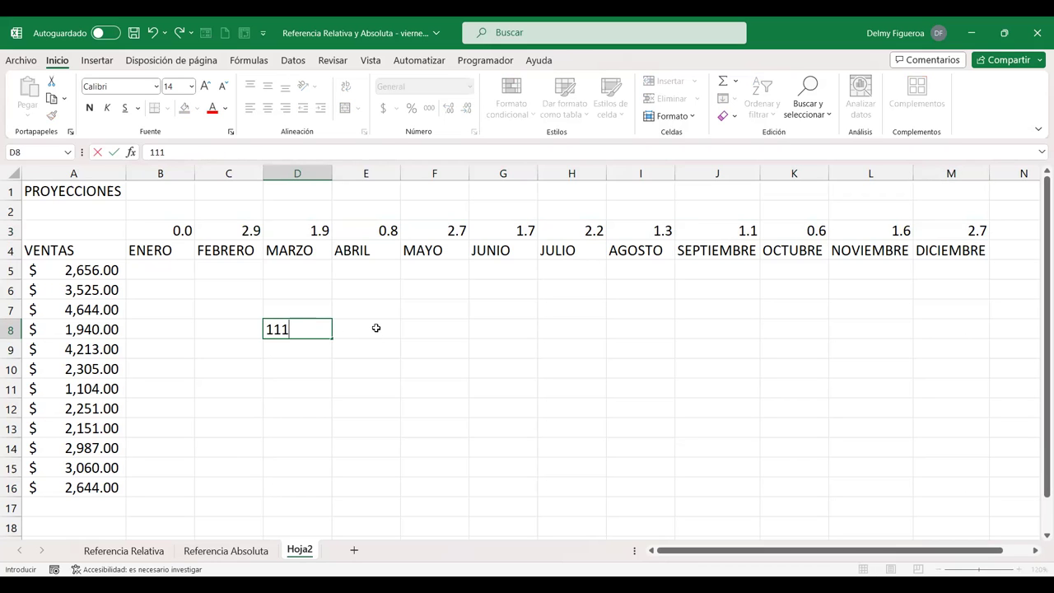
key("Return")
left_click(334, 329)
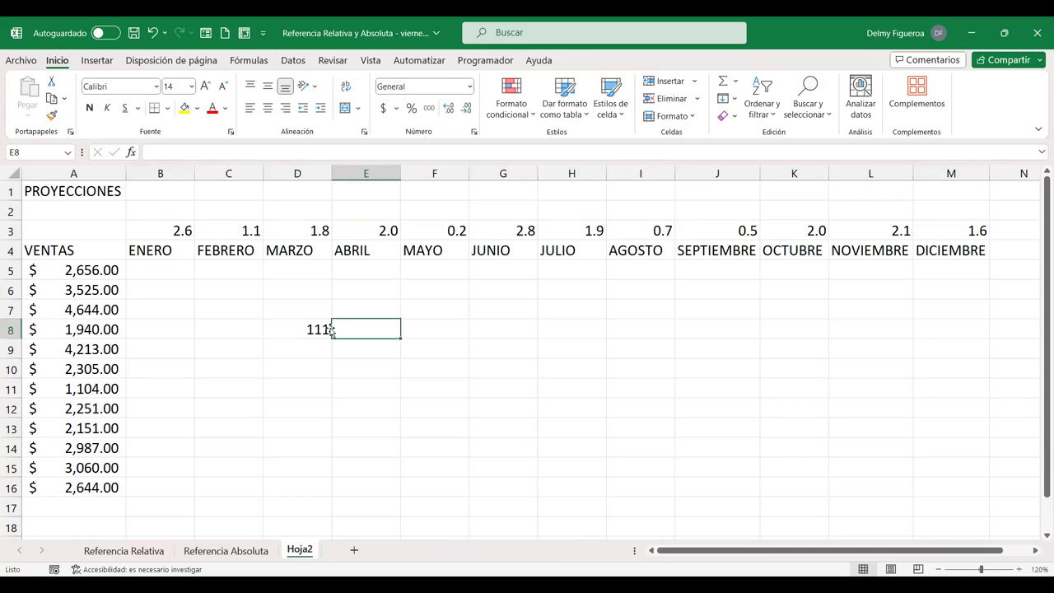
left_click(328, 329)
key("Delete")
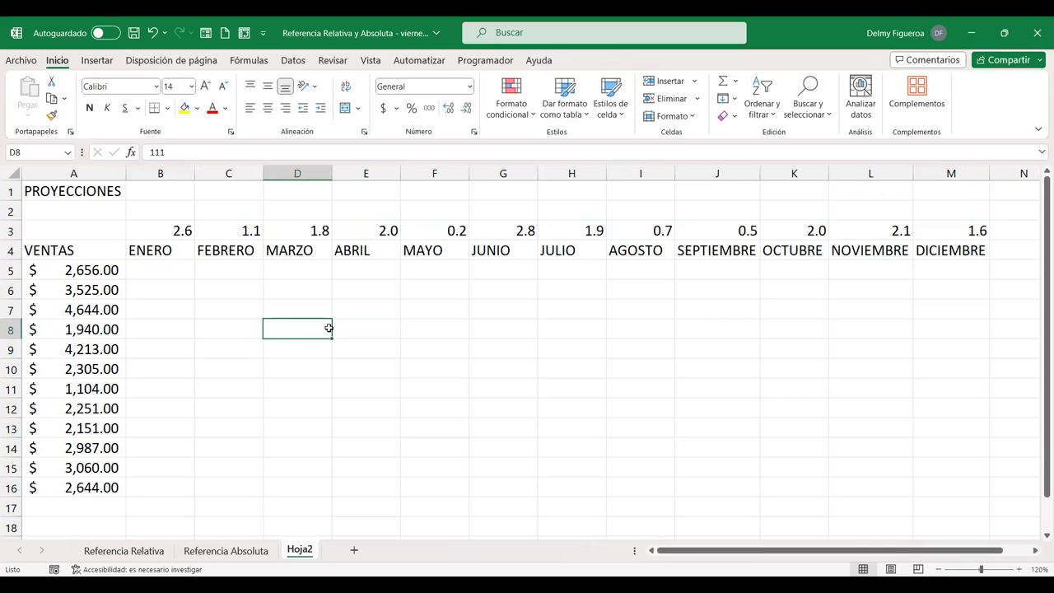
- Copy B3:M3 and paste it as Valores from the Pegar dropdown
left_click_drag(177, 235, 978, 230)
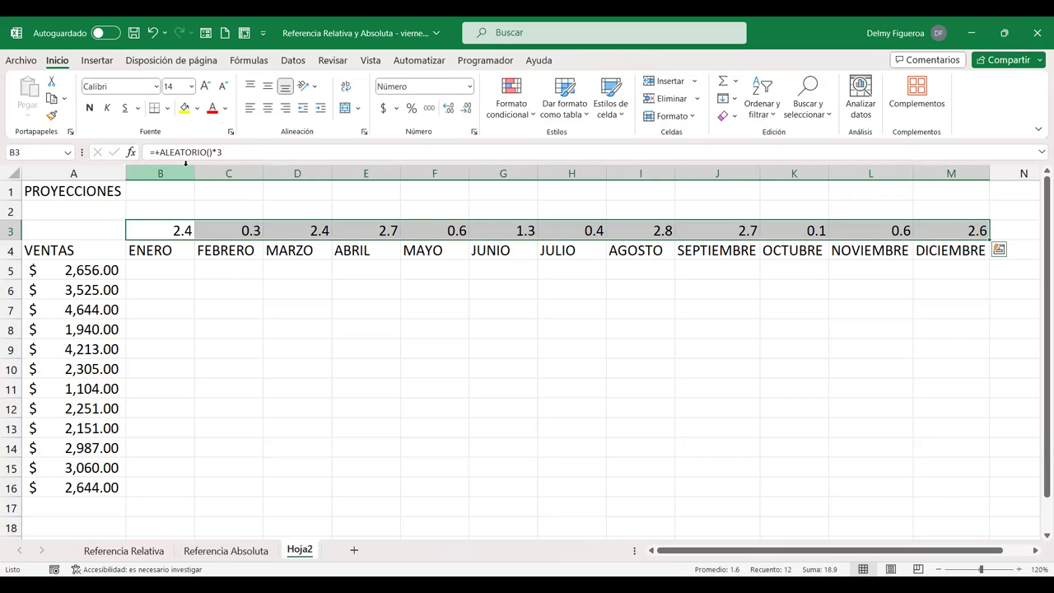
key("ctrl+c")
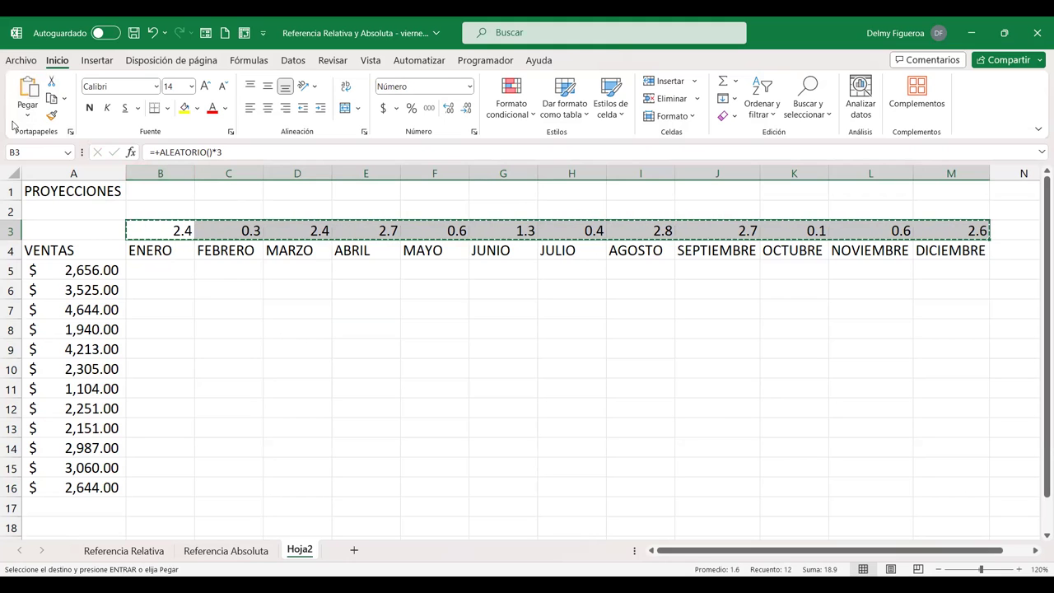
left_click(25, 122)
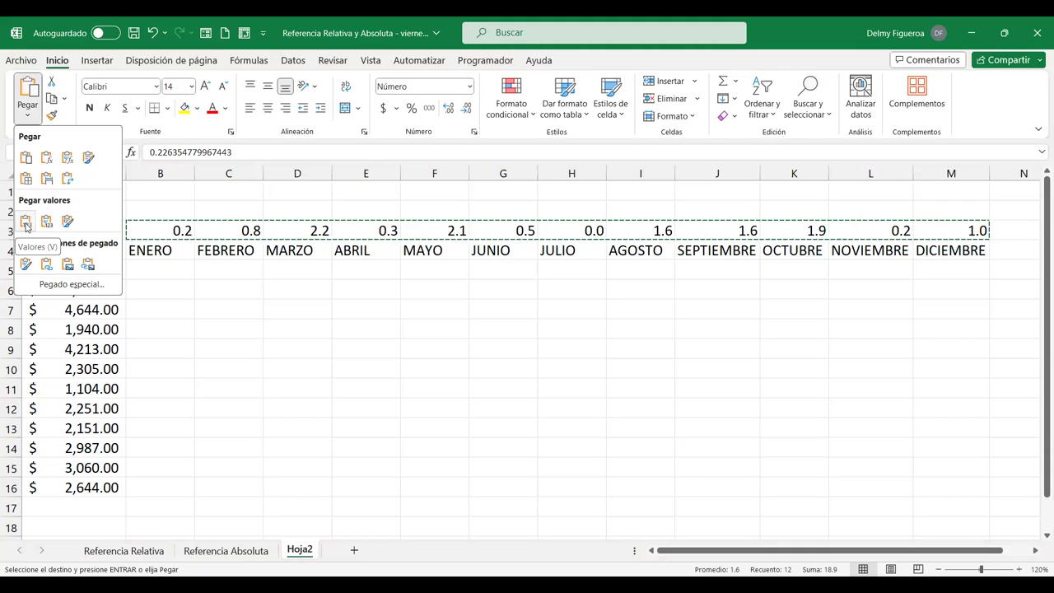
left_click(25, 226)
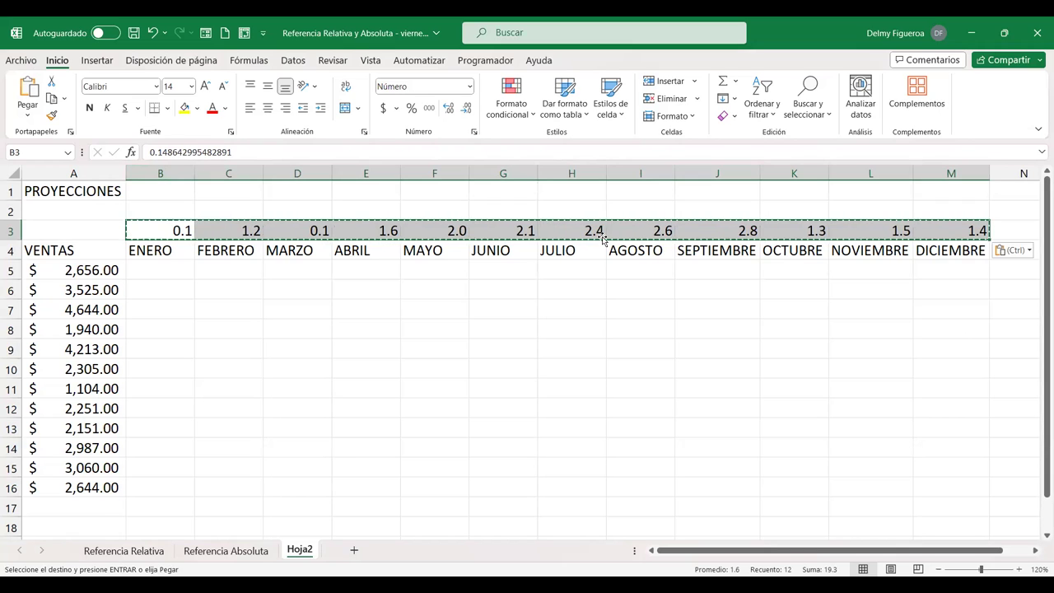
key("Escape")
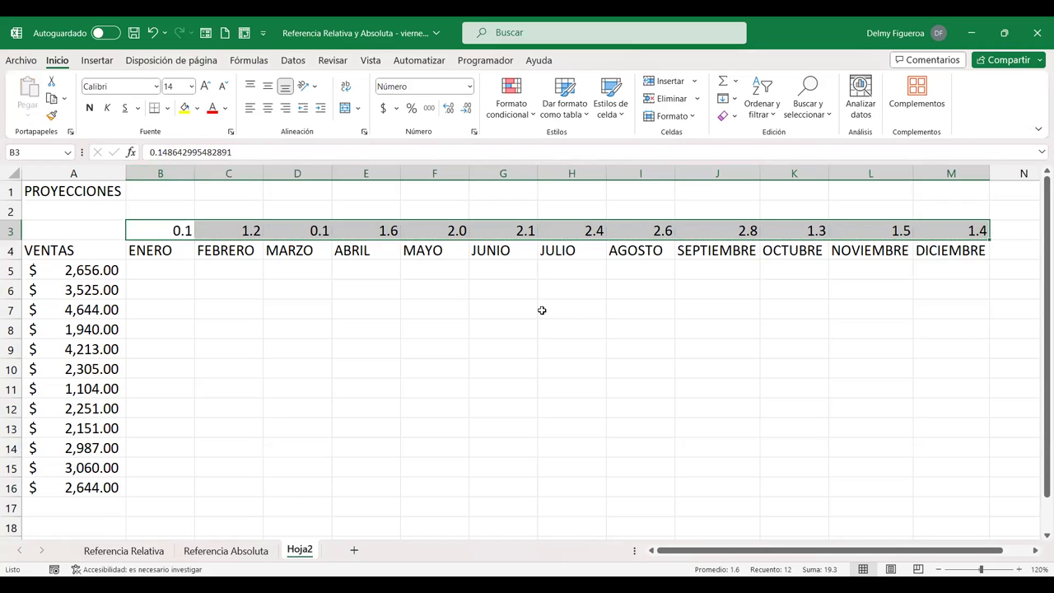
left_click(542, 310)
type("45455")
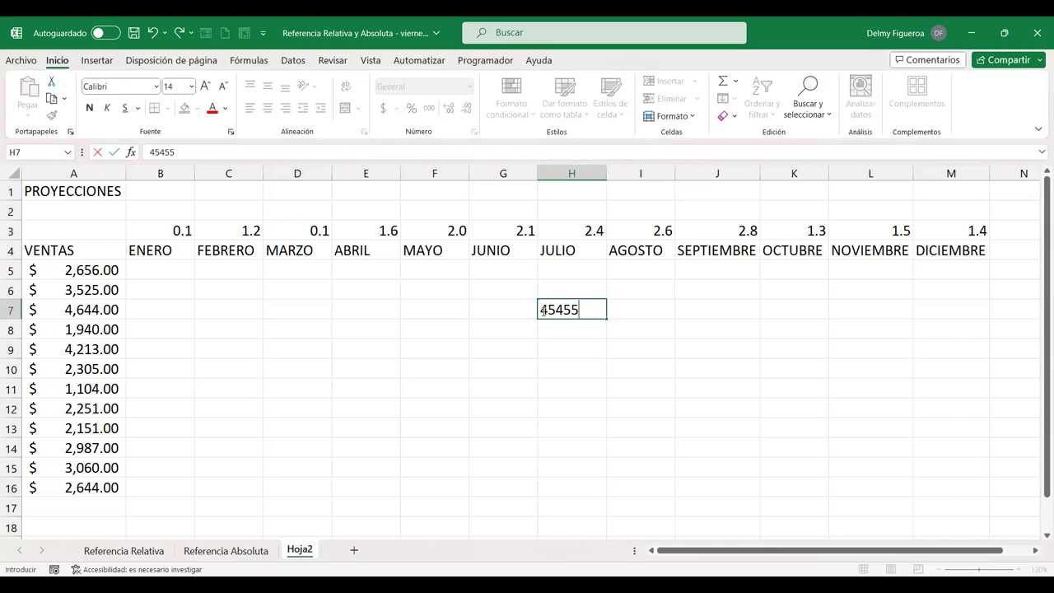
key("Return")
left_click(579, 306)
key("Delete")
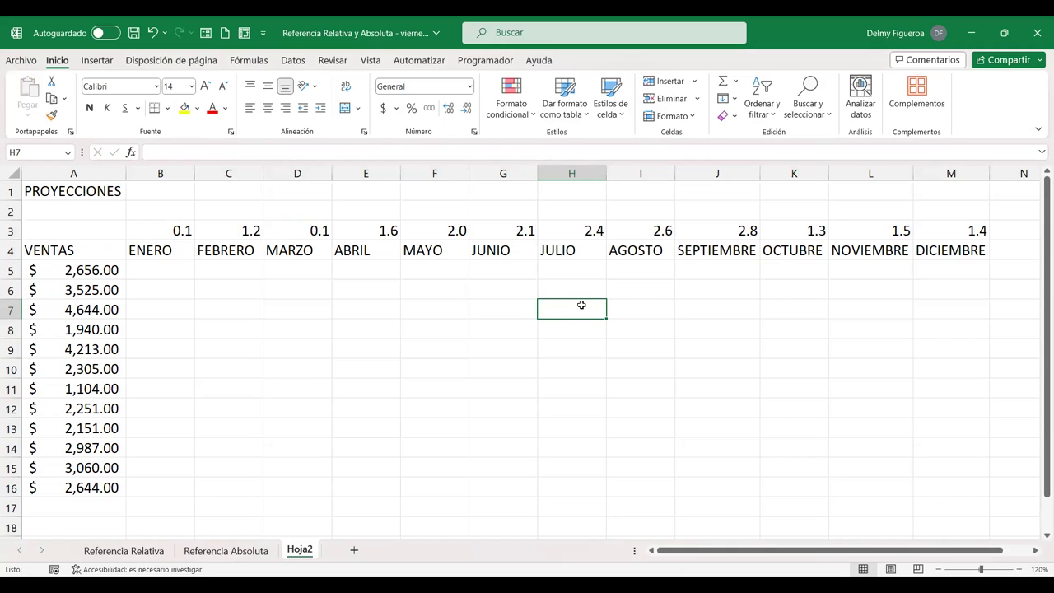
left_click_drag(177, 228, 941, 232)
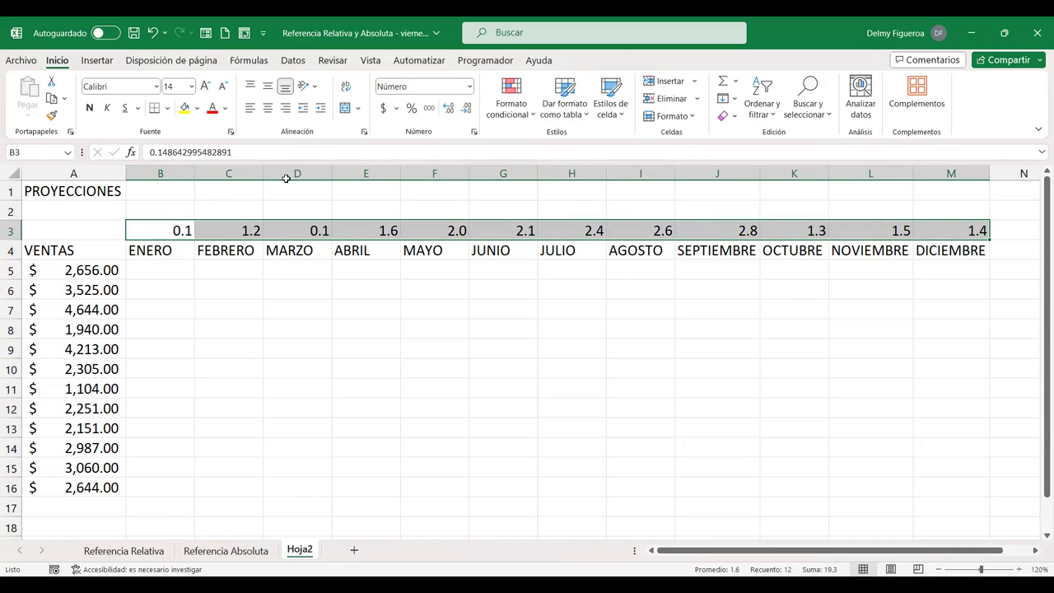
left_click(412, 110)
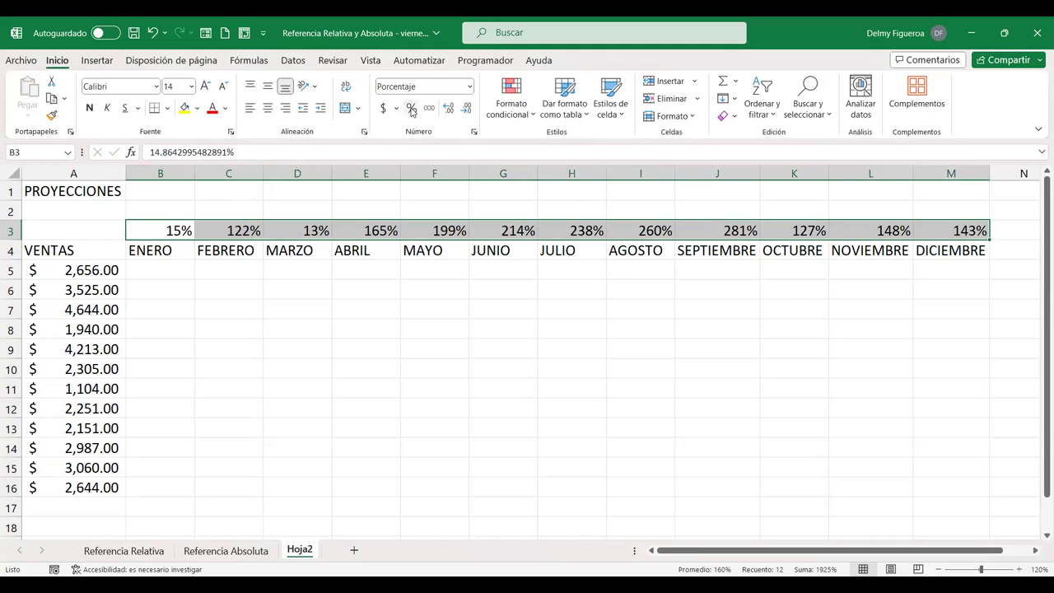
key("ctrl+z")
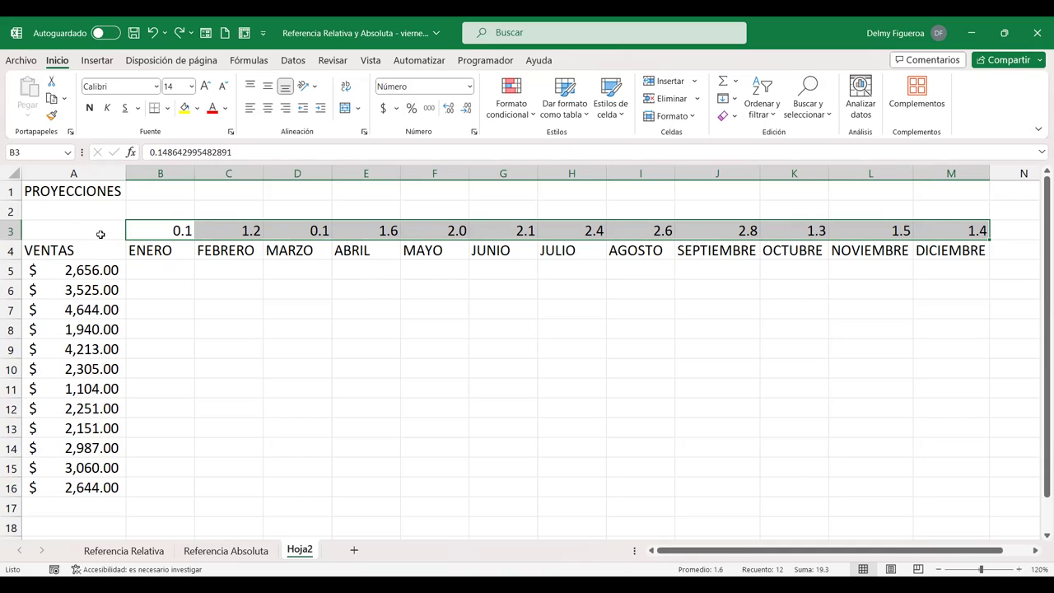
left_click(168, 231)
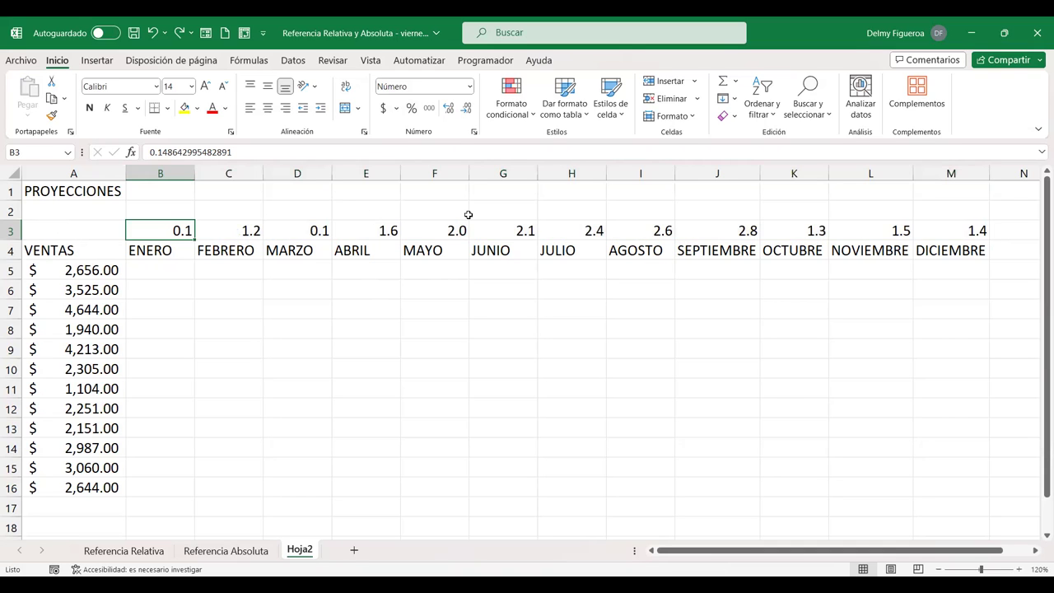
type(".1%")
key("Return")
key("Up")
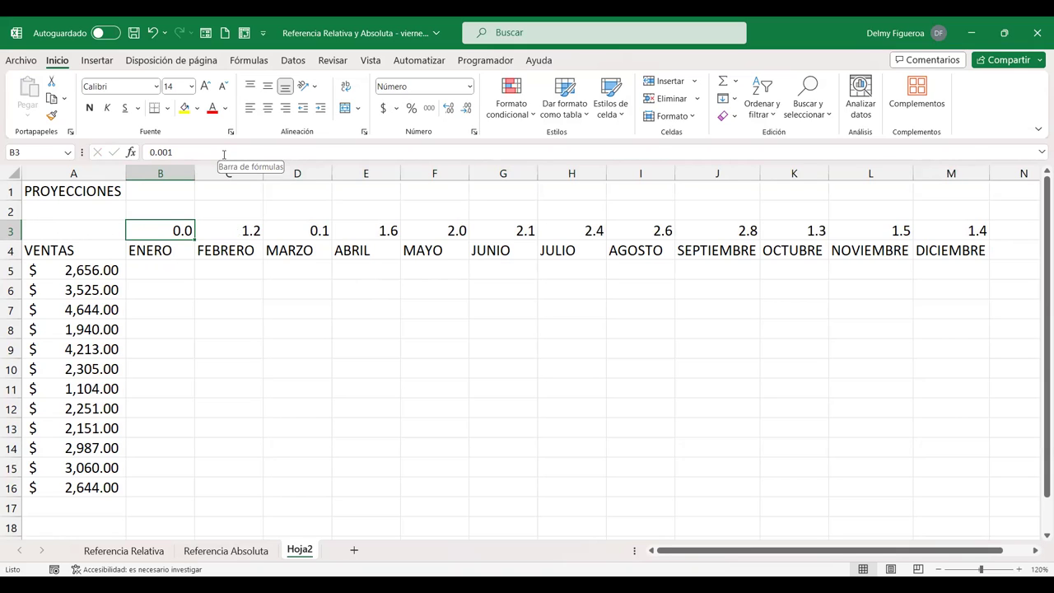
key("ctrl+z")
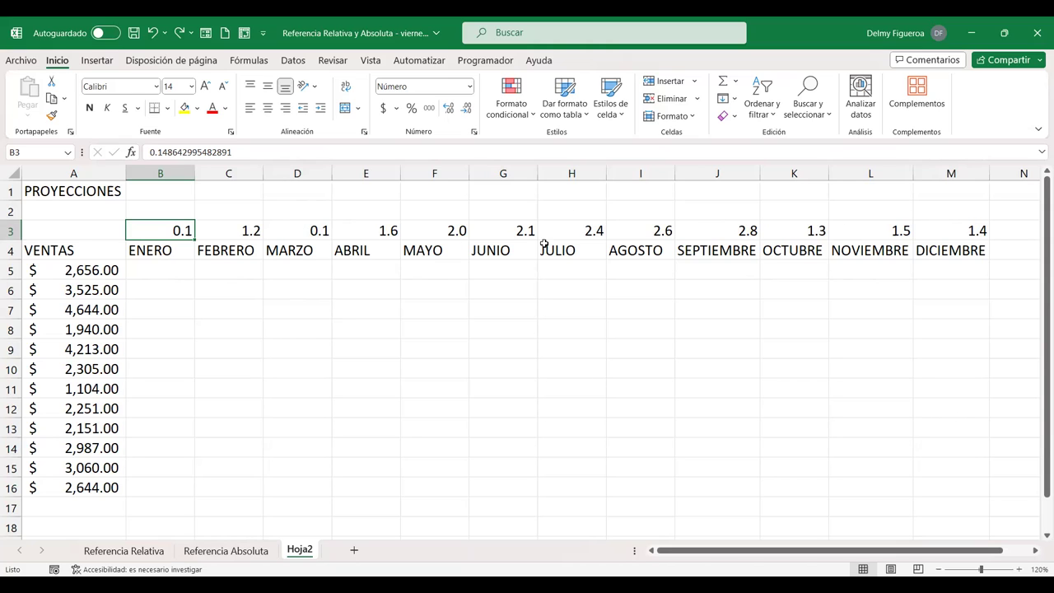
- Enter the formula =+A5*B3 in B5 to project January sales by the growth factor
left_click_drag(93, 270, 86, 488)
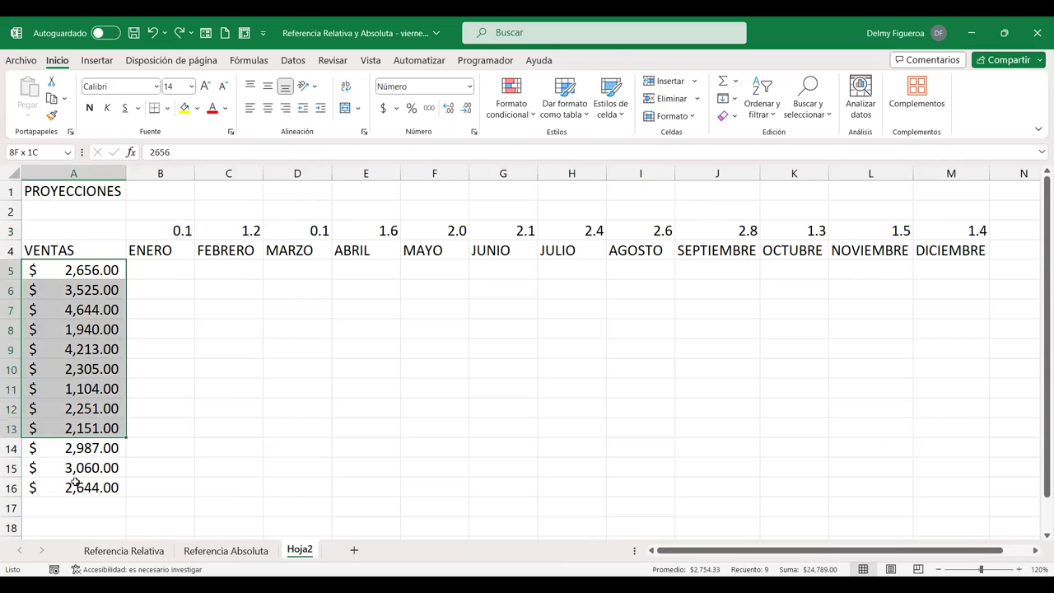
left_click(167, 268)
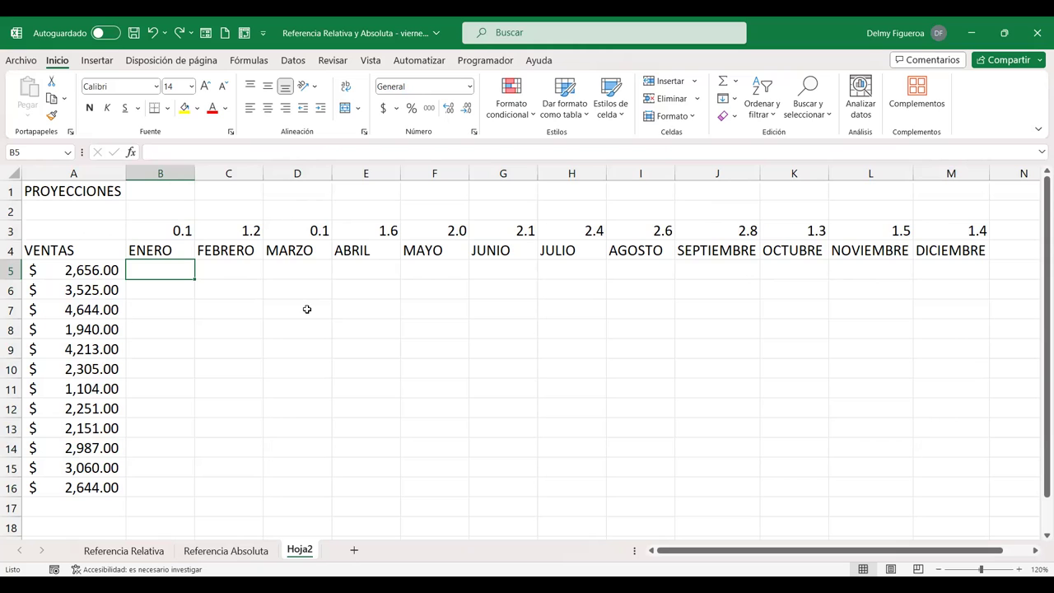
type("+")
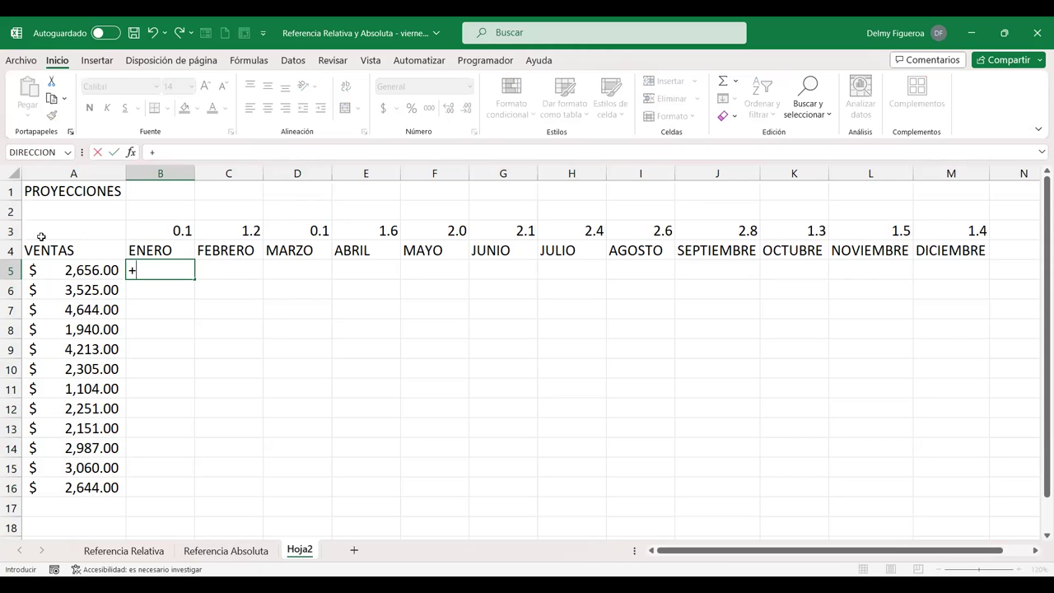
left_click(82, 271)
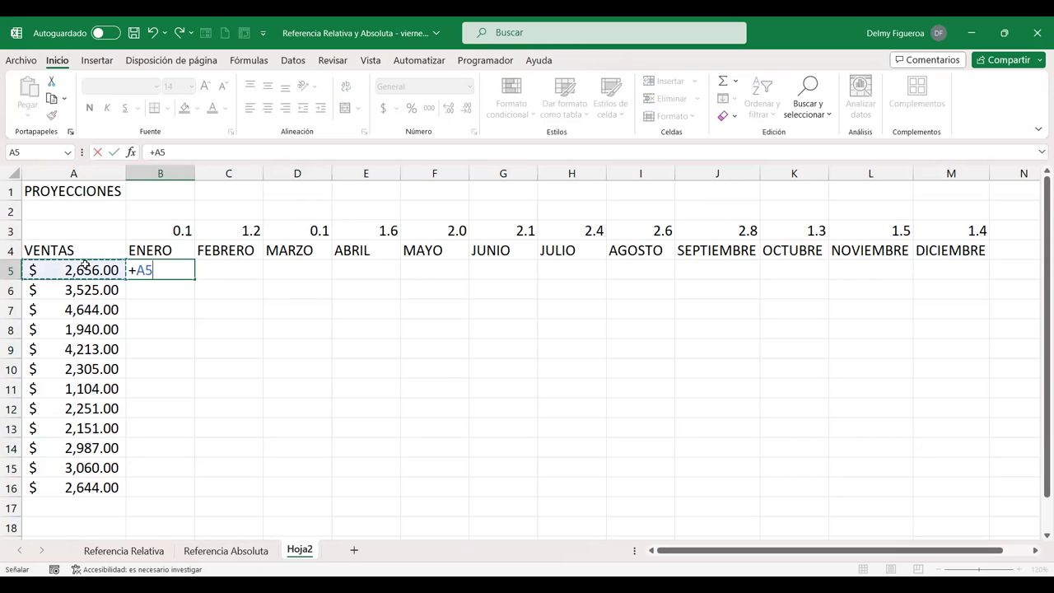
type("*")
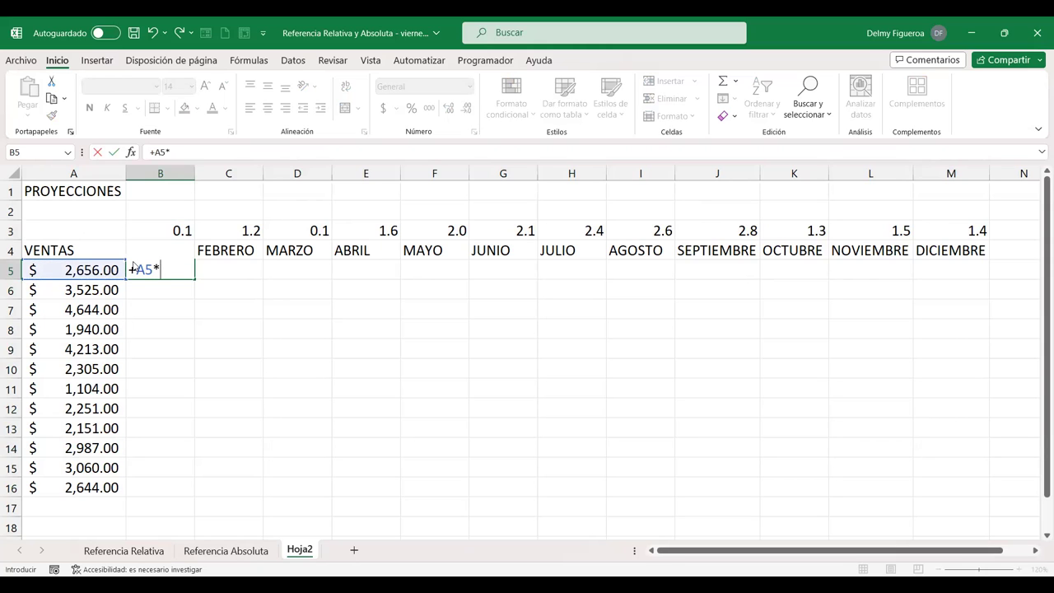
left_click(172, 230)
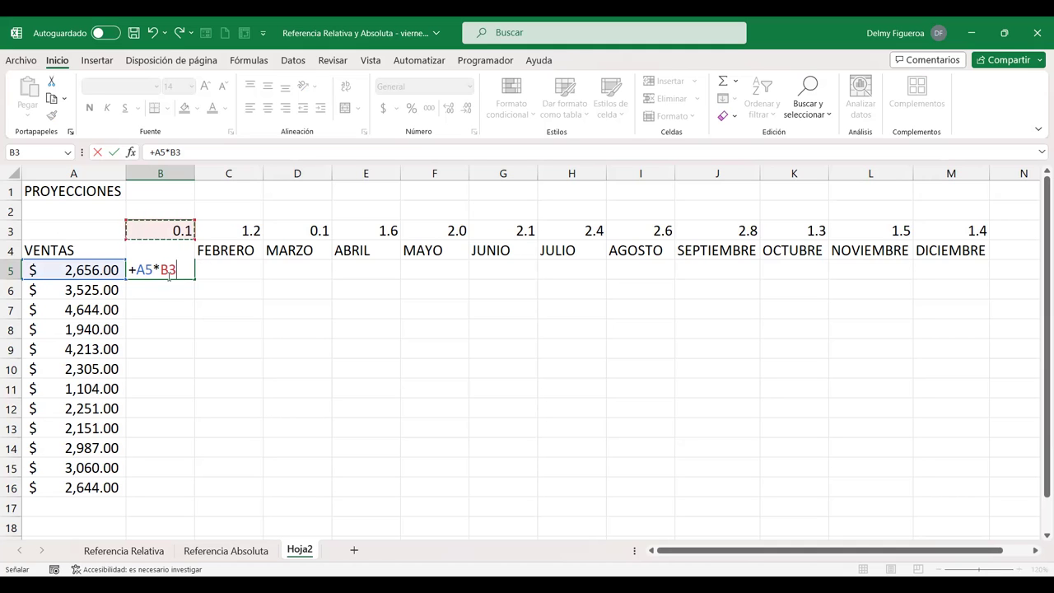
key("Return")
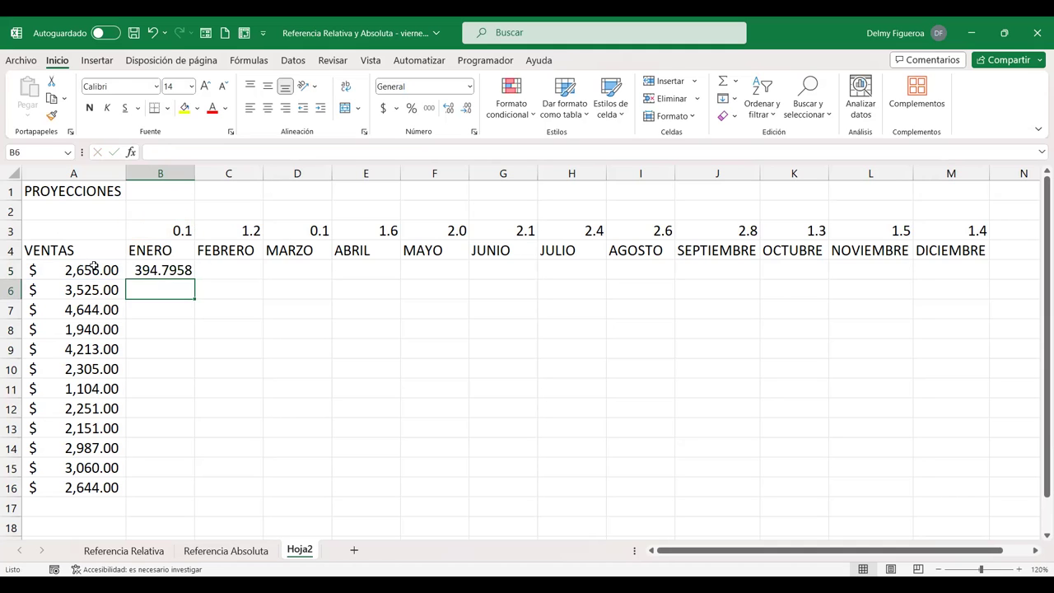
- Format B5 to show two decimal places, displaying 394.80
left_click(188, 265)
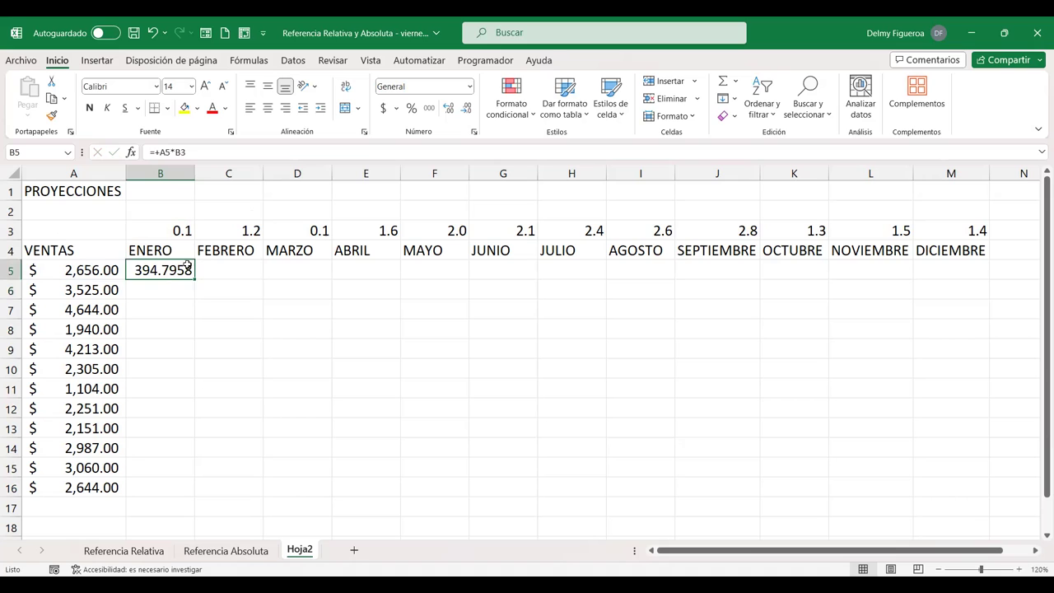
left_click(449, 110)
left_click(466, 108)
left_click(466, 107)
left_click(467, 108)
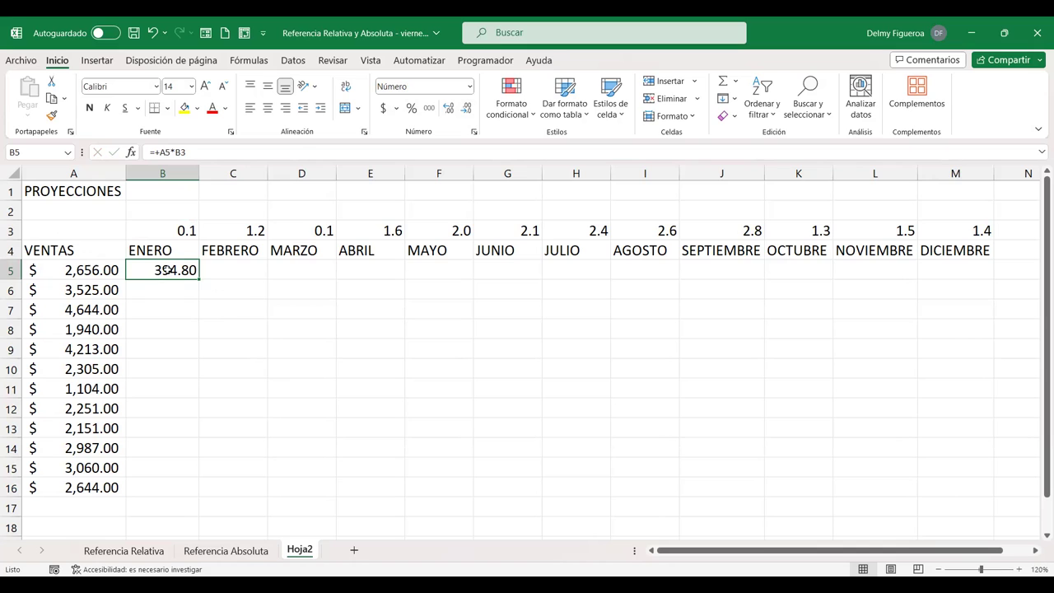
- Edit B5's formula to =+A5*(1+B3) so it shows 3050.80, then recheck it
double_click(168, 270)
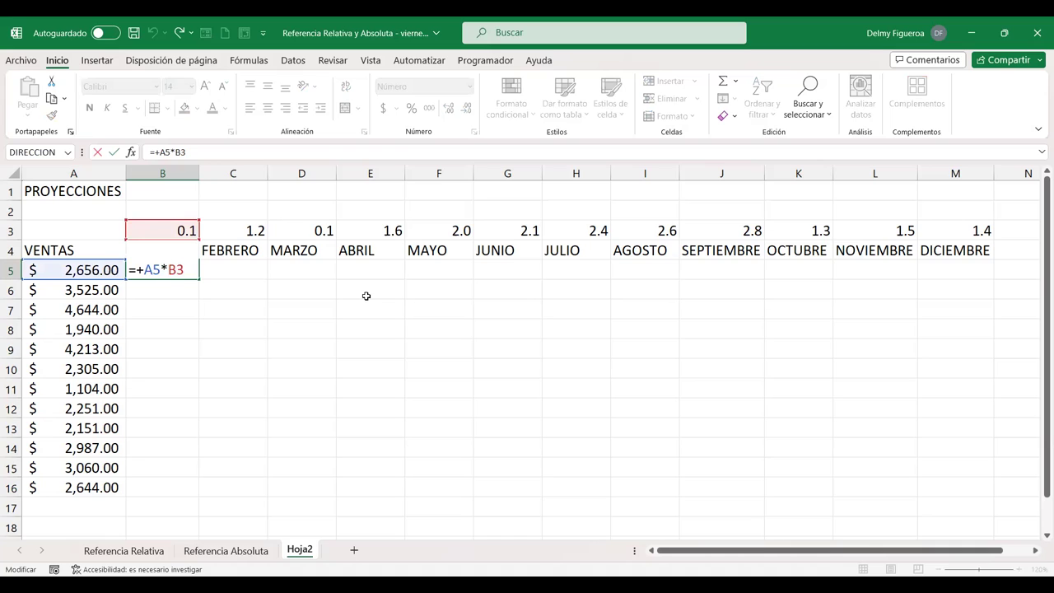
type("(")
type("1")
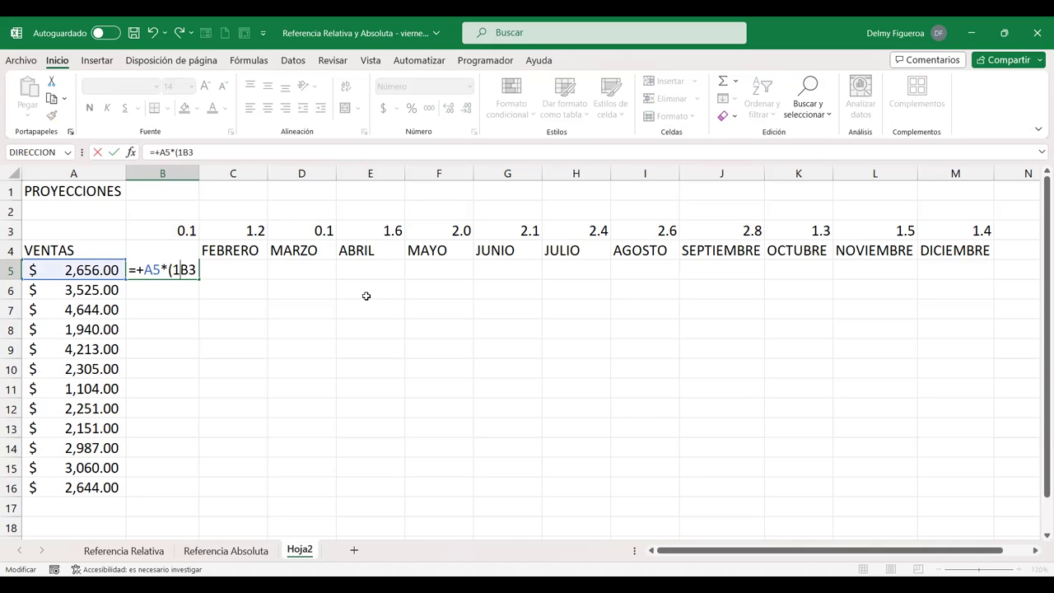
type("+")
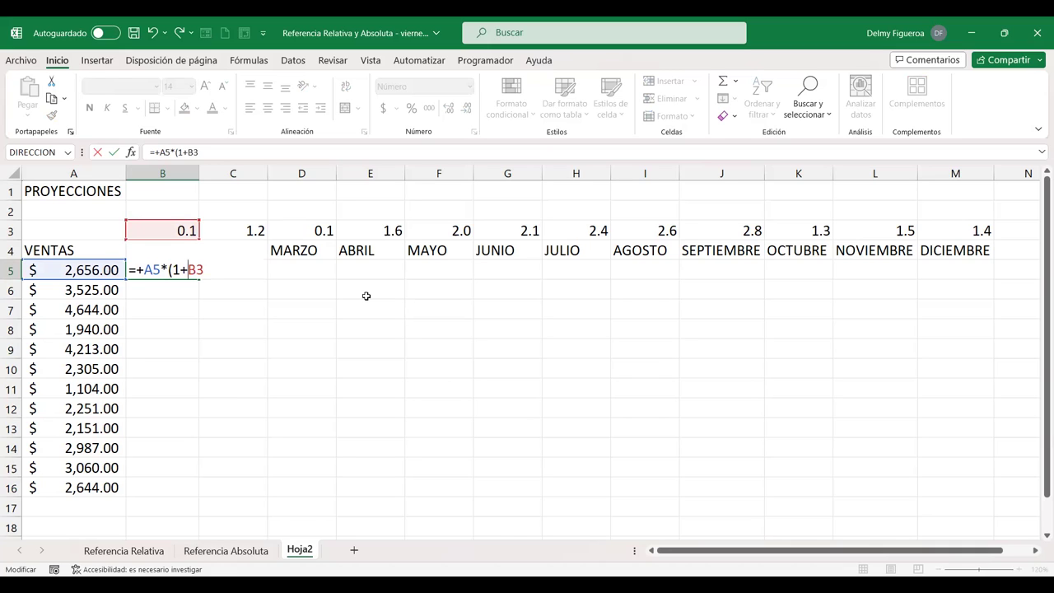
left_click(212, 264)
type(")")
key("Return")
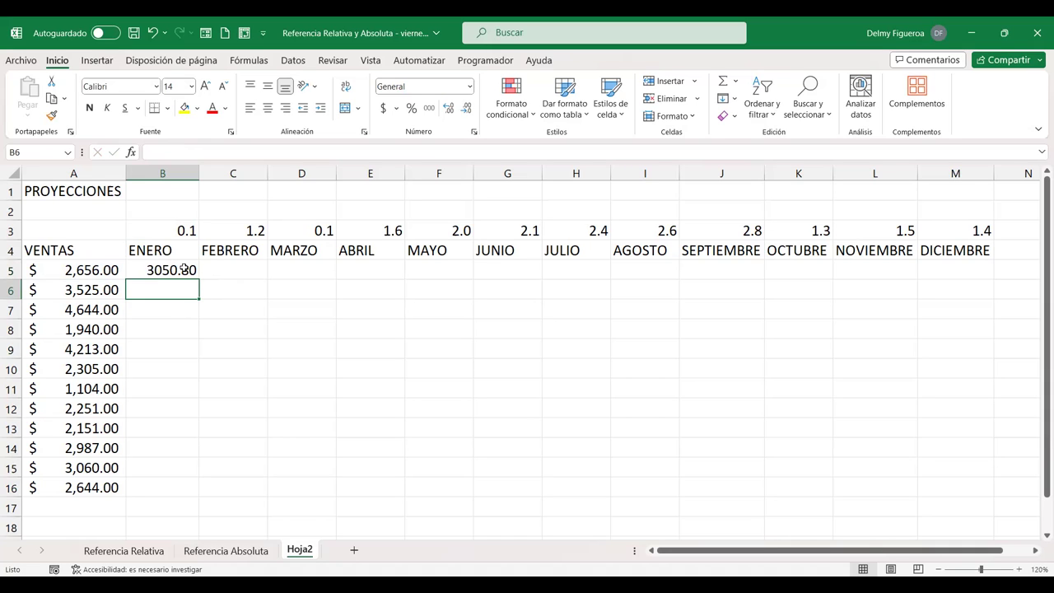
double_click(184, 269)
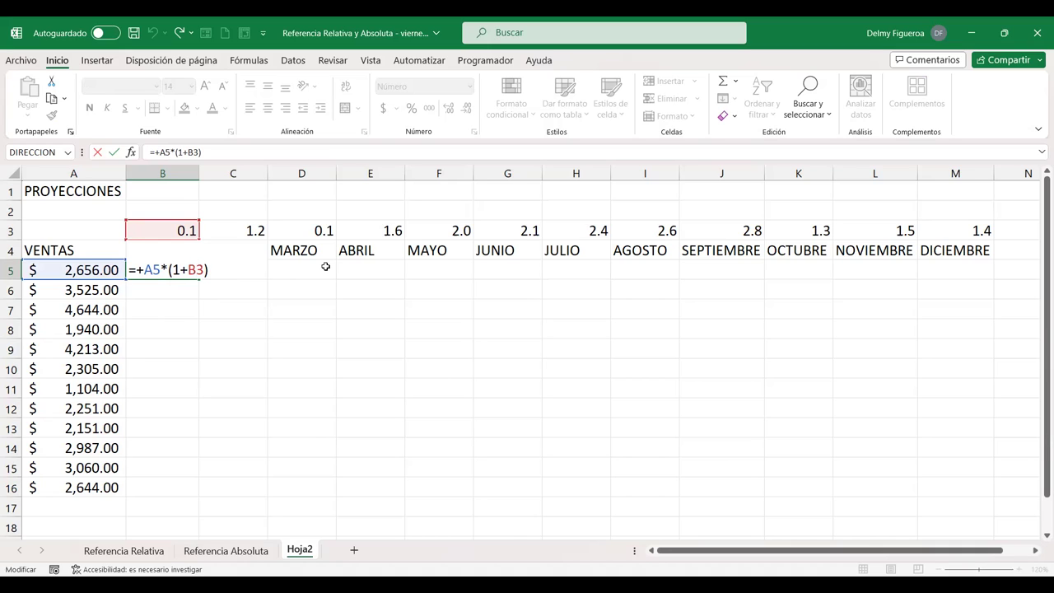
- Use F4 to change B5's formula to =+$A5*(1+B$3), locking A5's column and B3's row
key("F4")
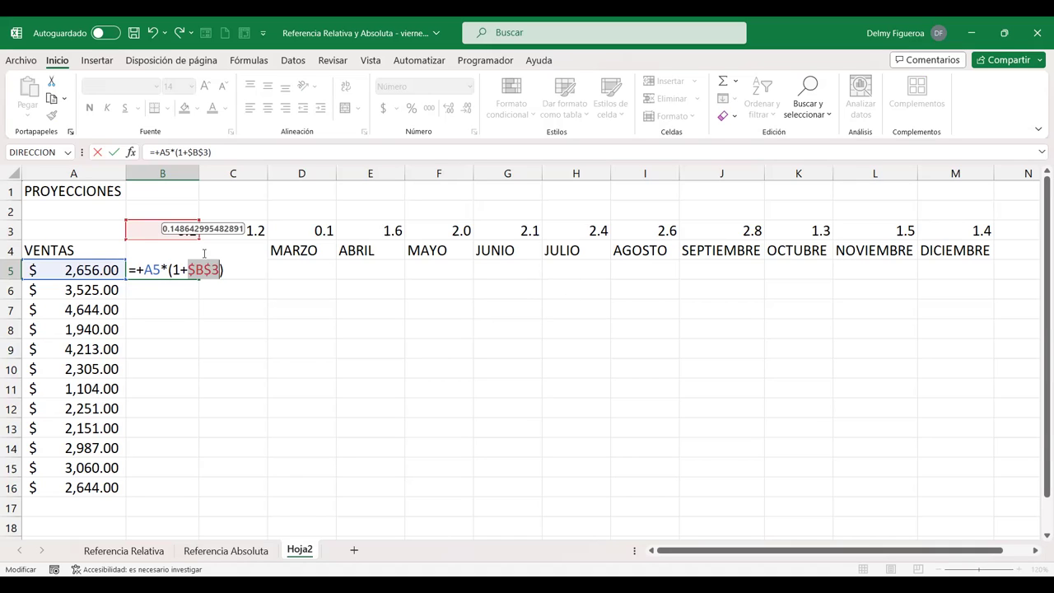
left_click(212, 270)
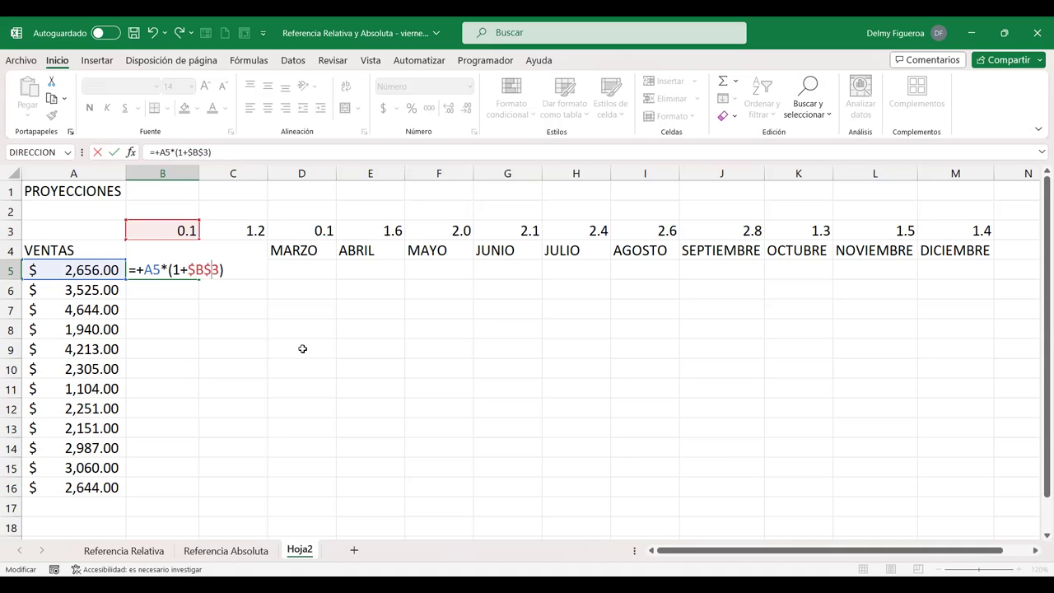
key("F4")
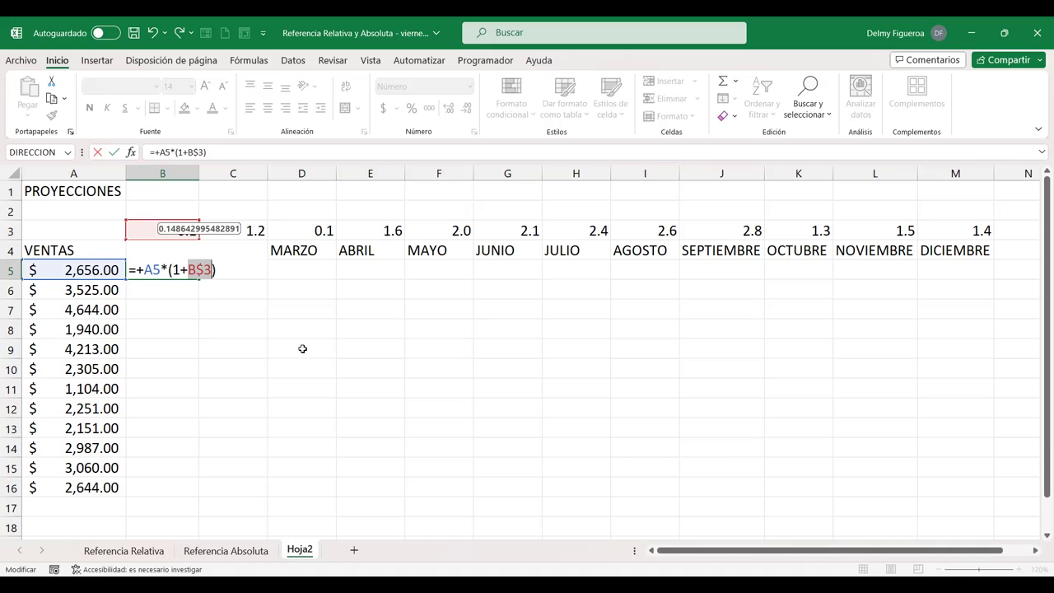
left_click(150, 269)
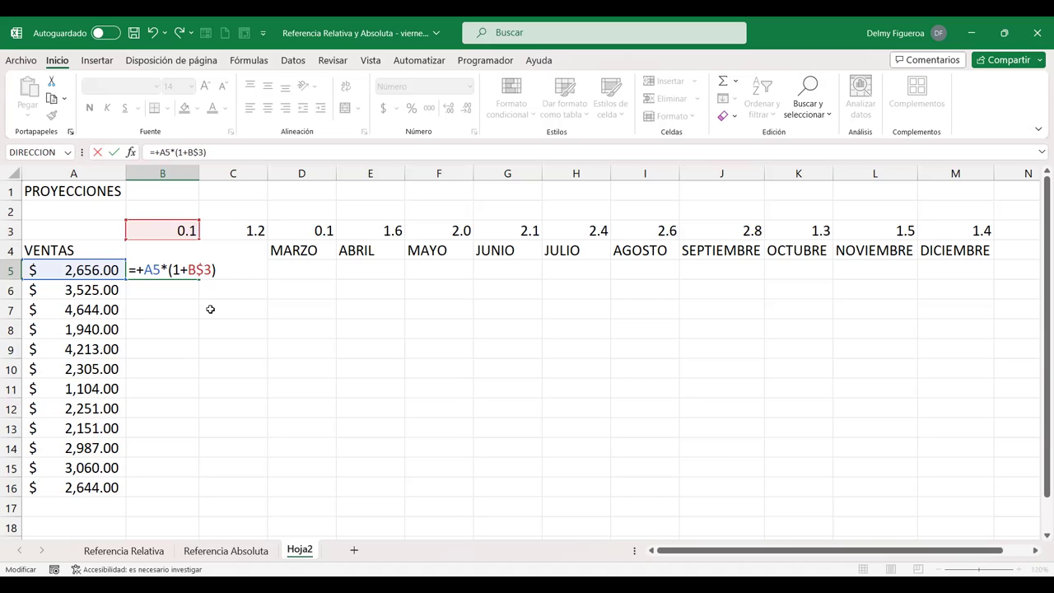
key("F4")
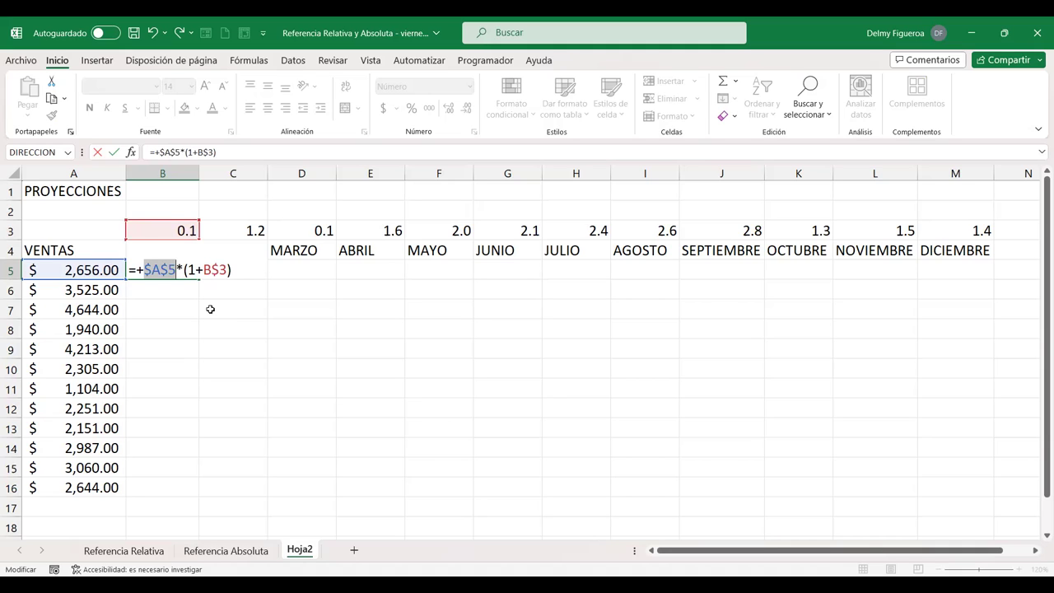
key("F4")
key("F4")
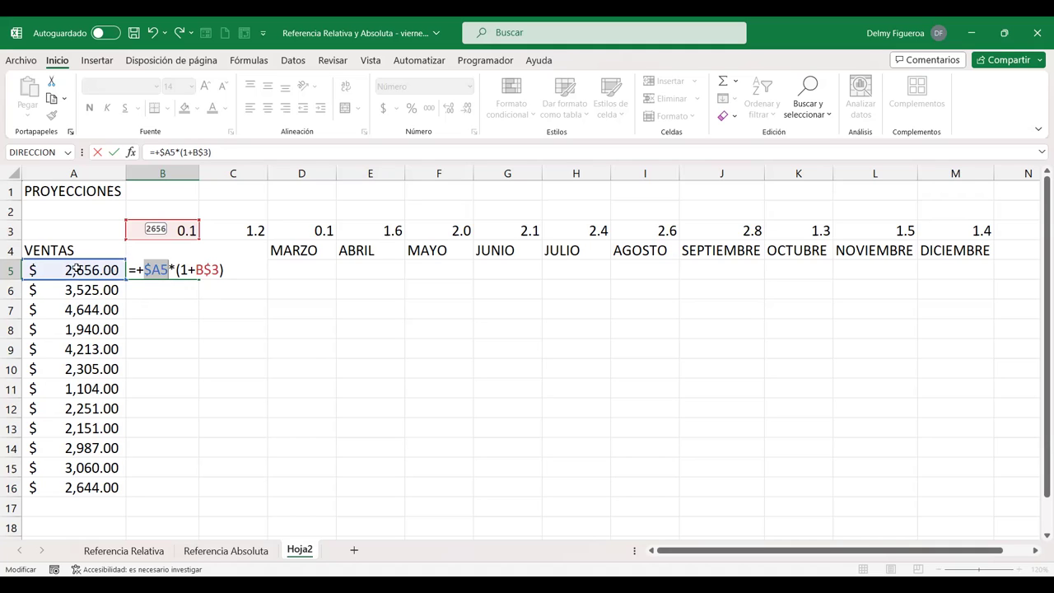
left_click(208, 270)
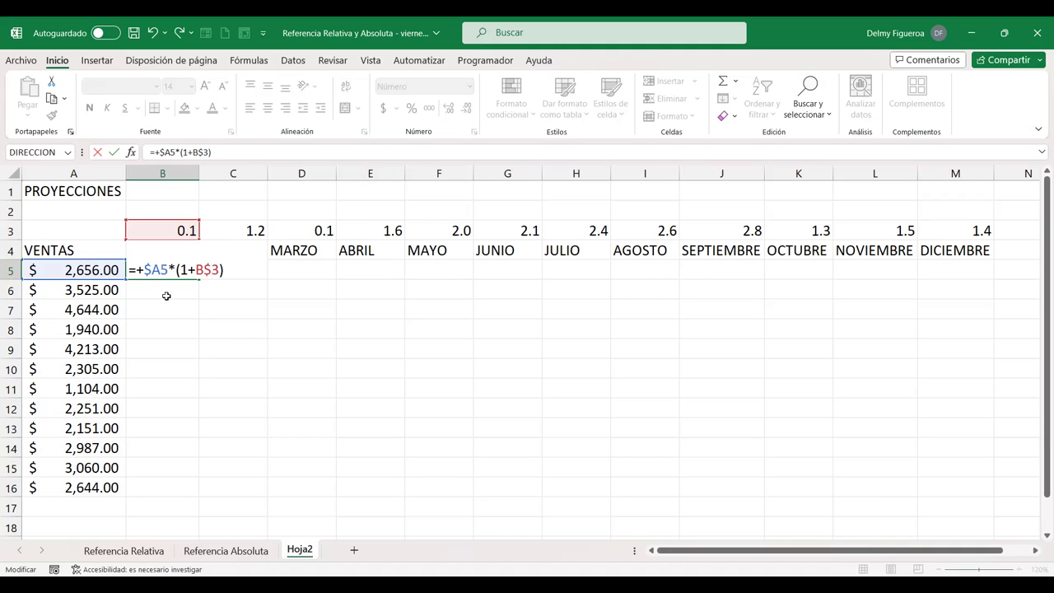
- Commit B5, fill its formula across to M5 and down to row 16, and apply Contabilidad format
key("Return")
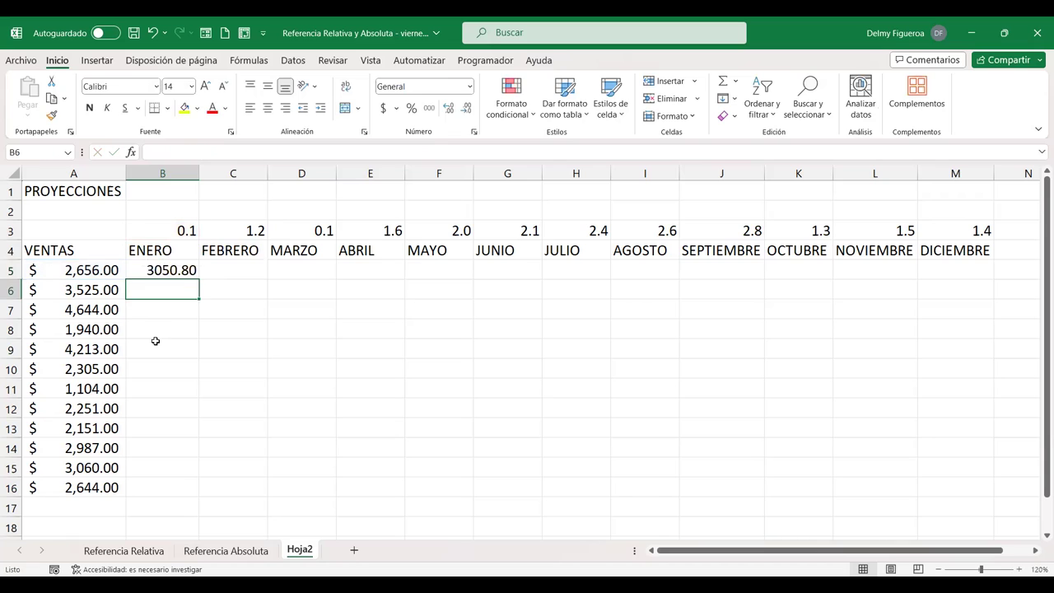
left_click(177, 271)
left_click_drag(200, 284, 962, 328)
left_click_drag(976, 327, 974, 324)
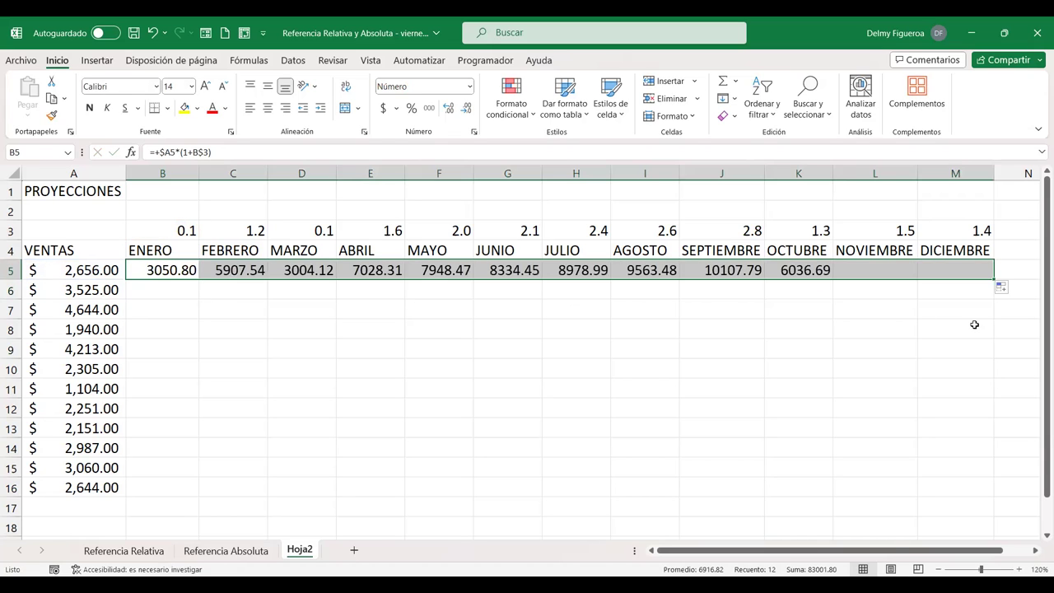
left_click_drag(995, 280, 995, 494)
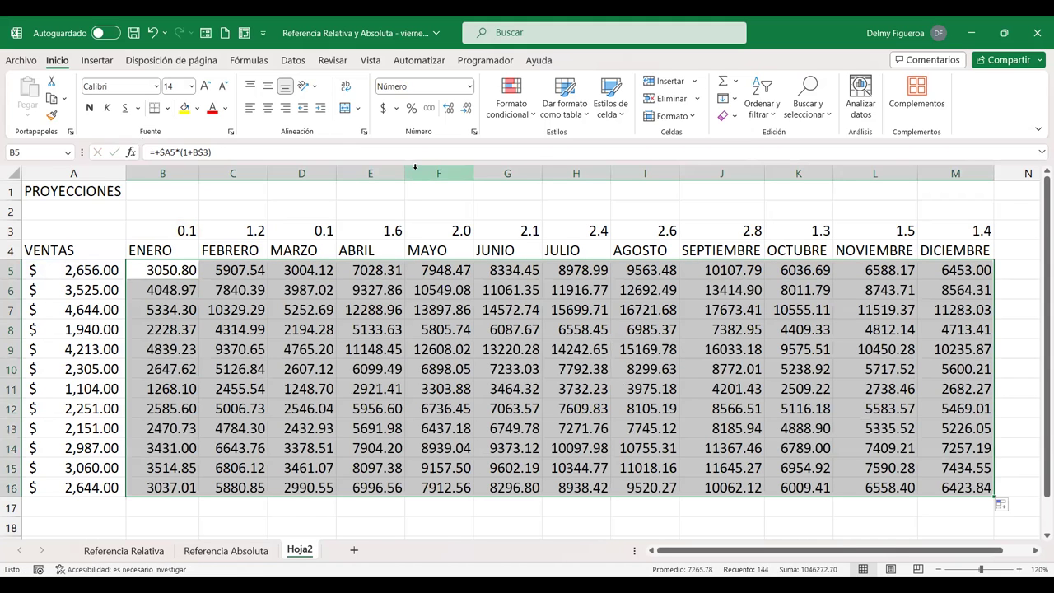
left_click(383, 108)
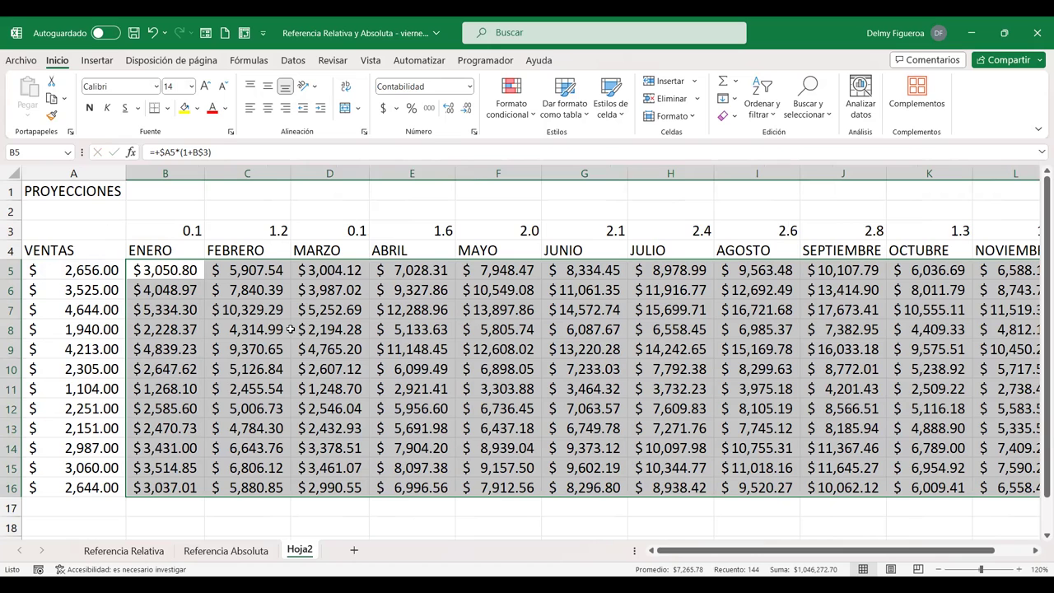
left_click(511, 407)
double_click(511, 406)
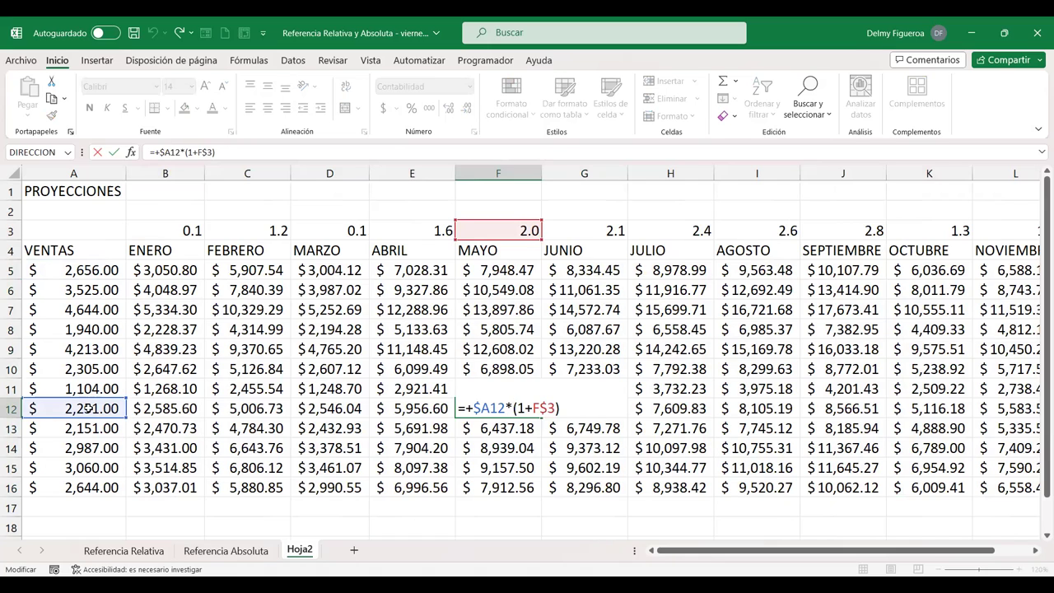
key("Left")
key("Left")
key("Left")
key("Return")
double_click(864, 368)
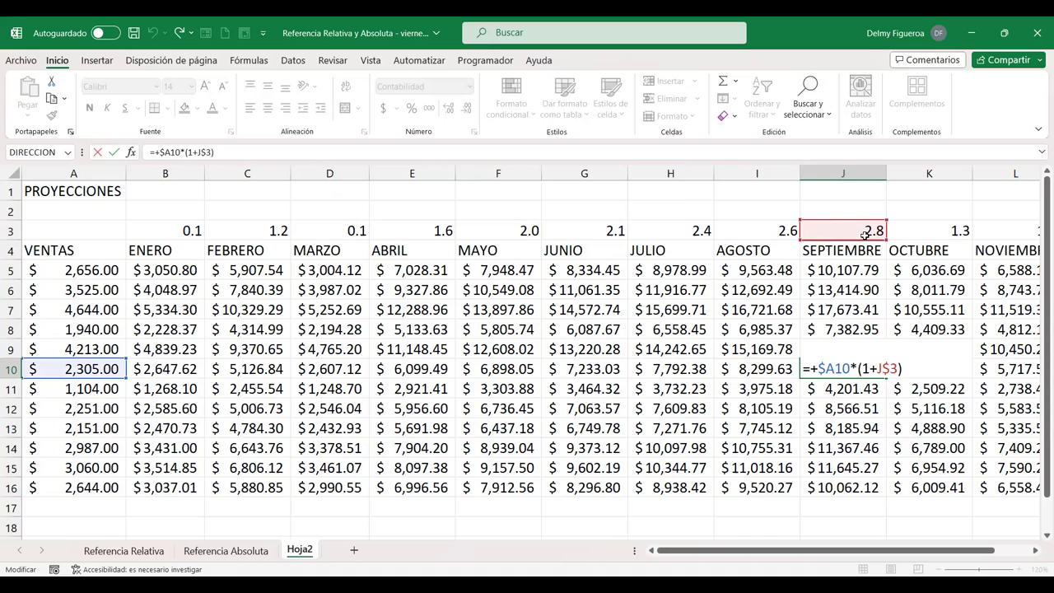
key("Return")
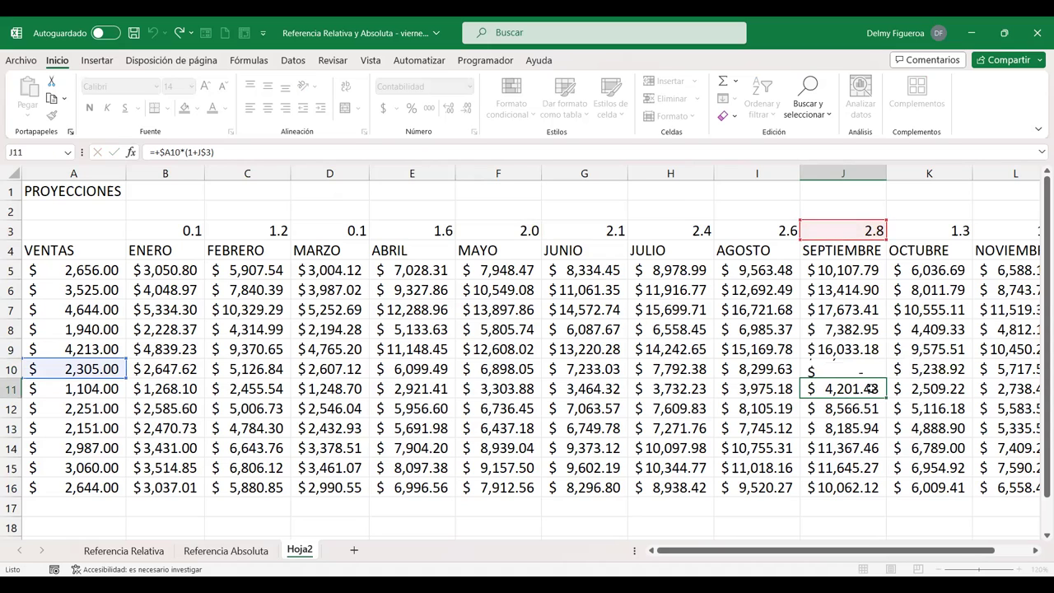
double_click(955, 486)
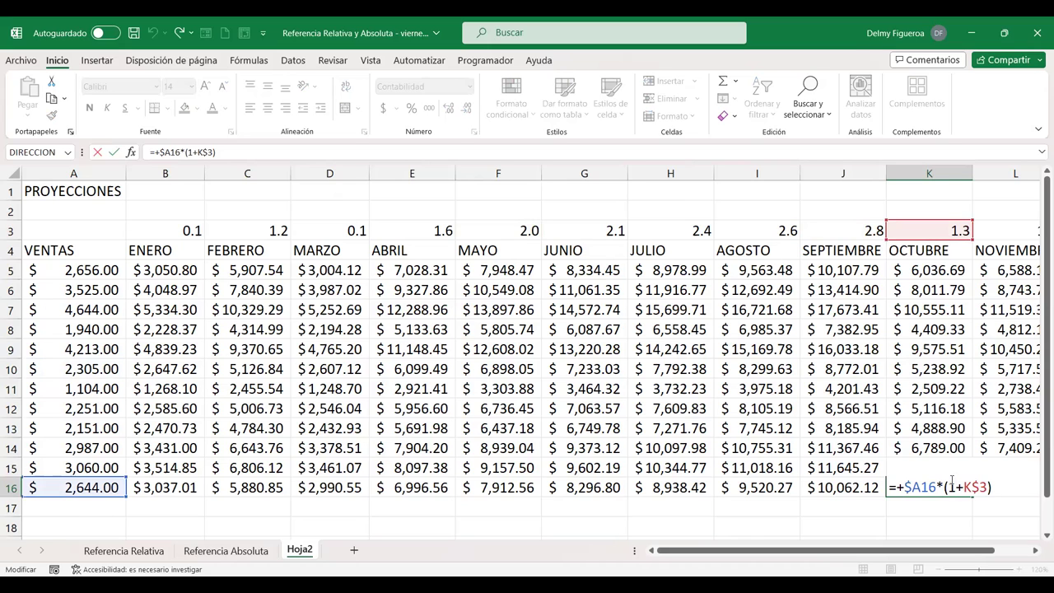
key("Return")
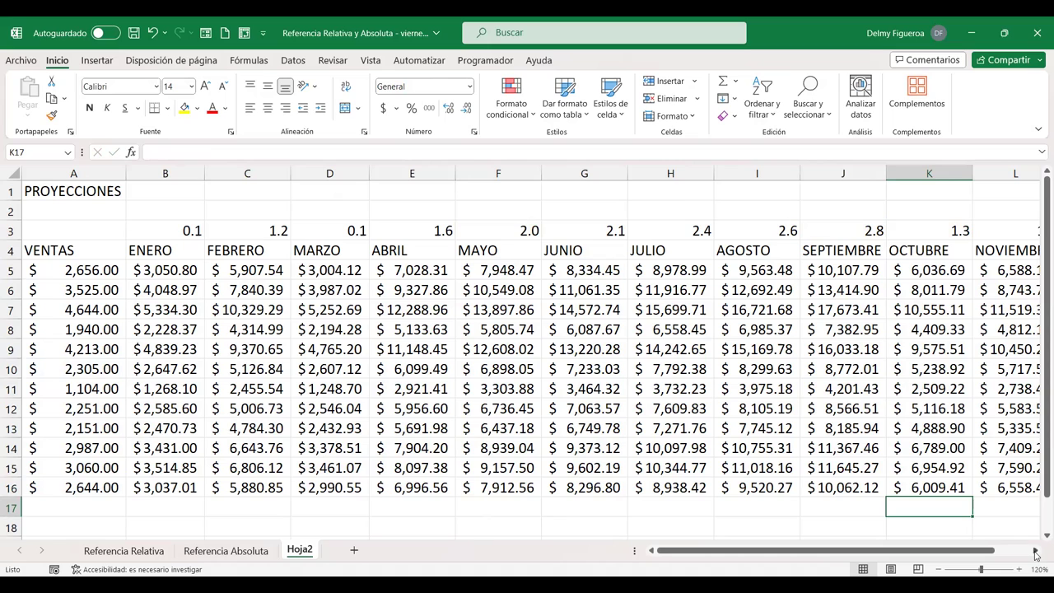
- Zoom out to 100% and select B5:N17, including empty row 17 and column N
left_click(939, 569)
left_click(939, 569)
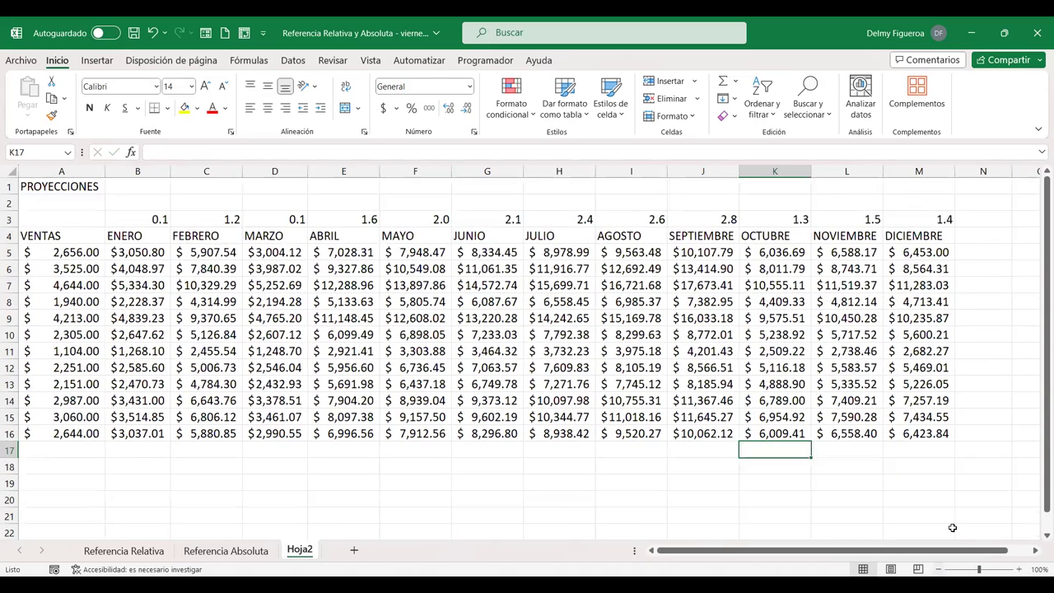
left_click(984, 235)
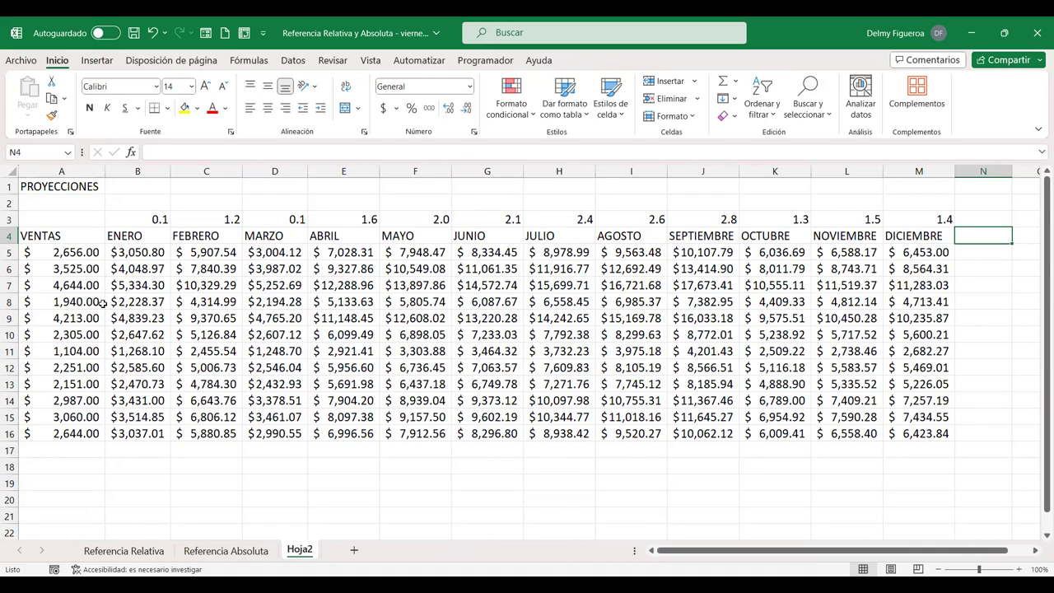
left_click_drag(140, 252, 903, 317)
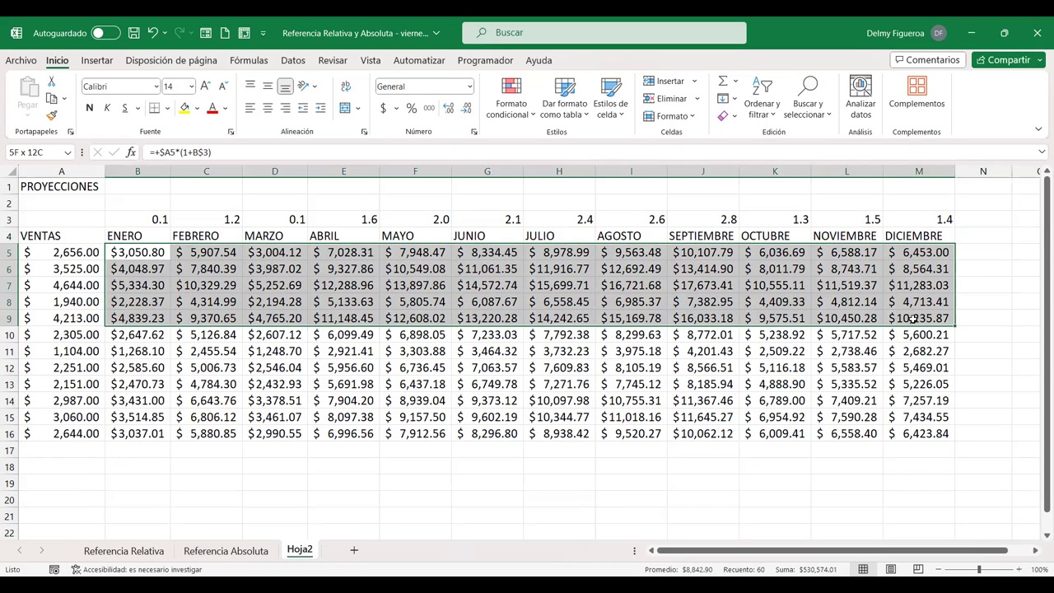
mouse_move(903, 317)
left_mouse_down()
mouse_move(954, 416)
mouse_move(1021, 465)
left_mouse_up()
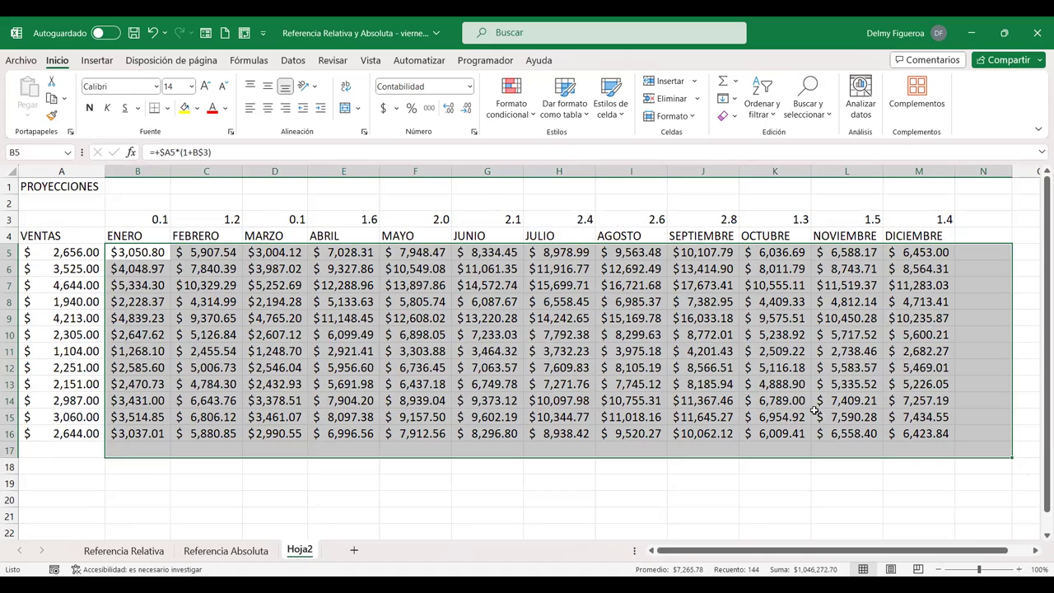
key("alt+equal")
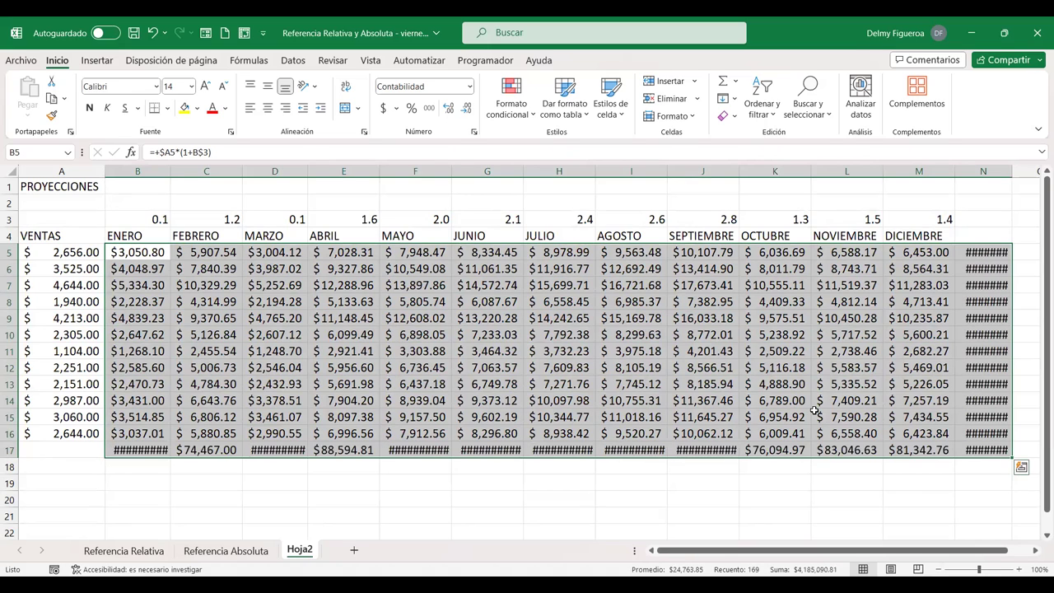
double_click(1013, 175)
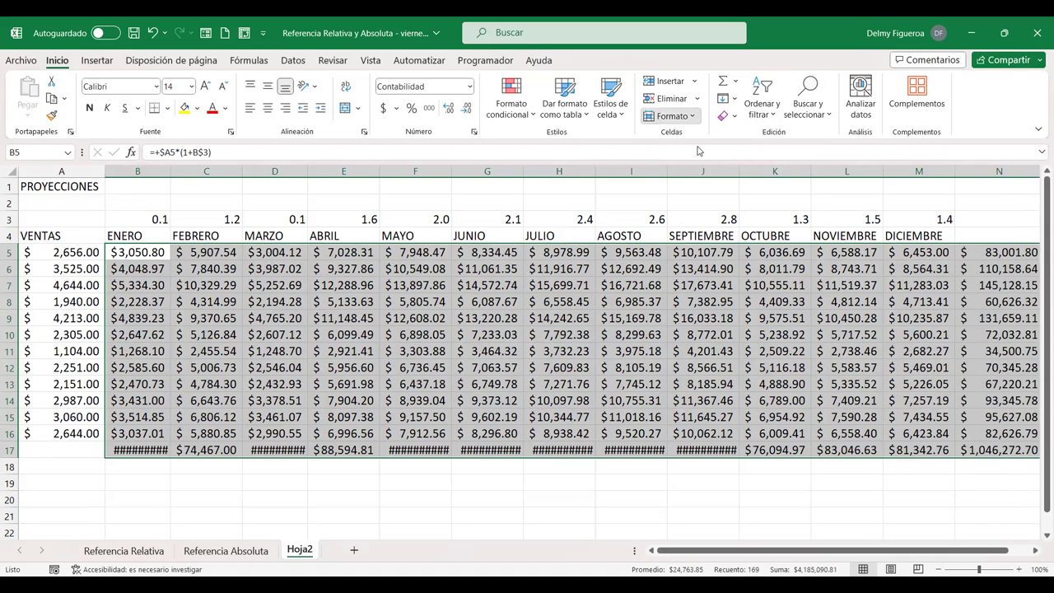
left_click(672, 116)
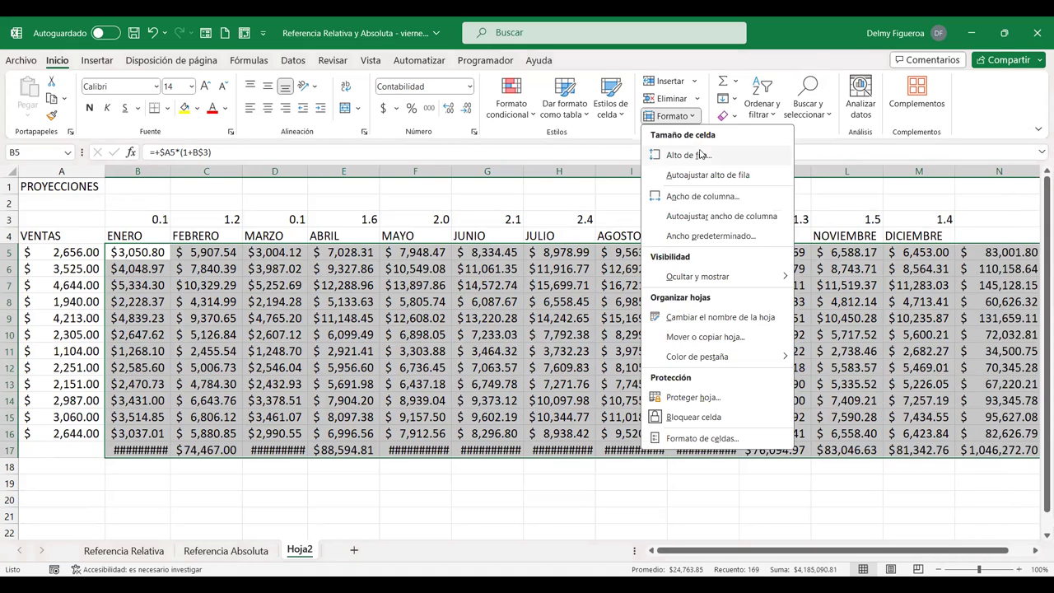
left_click(730, 217)
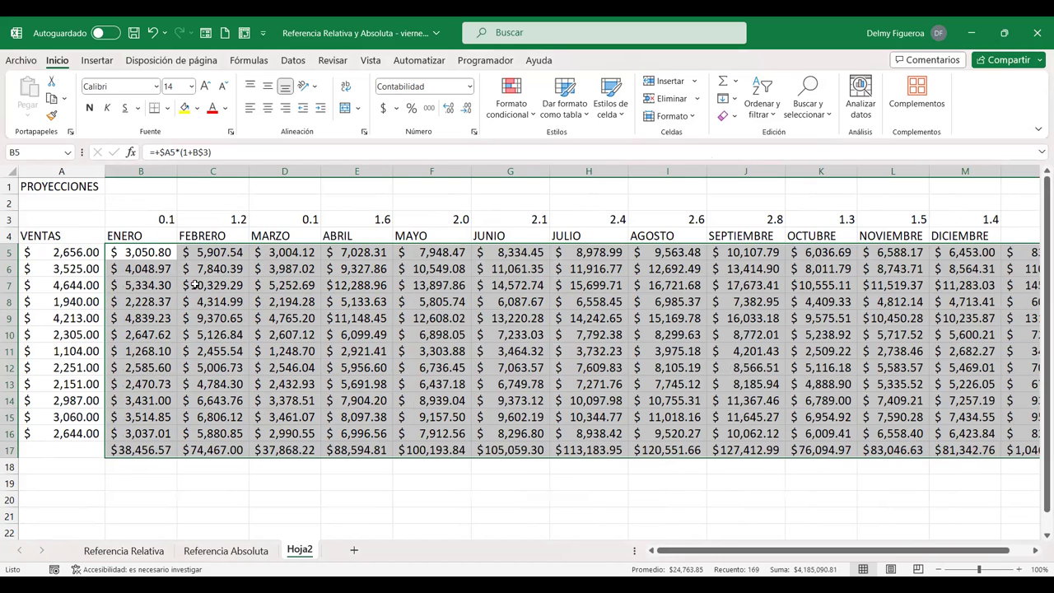
key("ctrl+z")
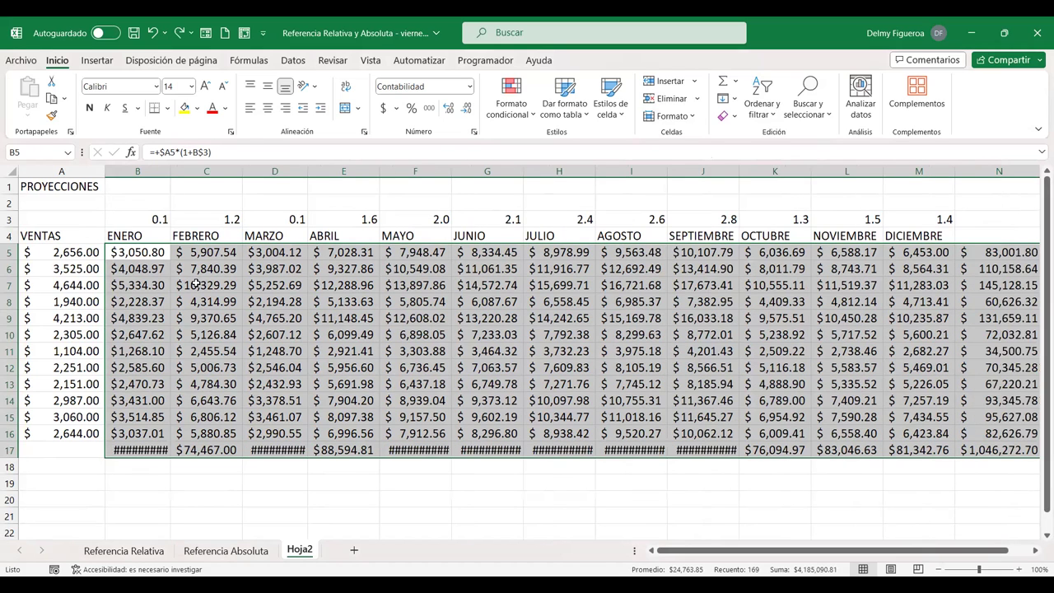
key("ctrl+z")
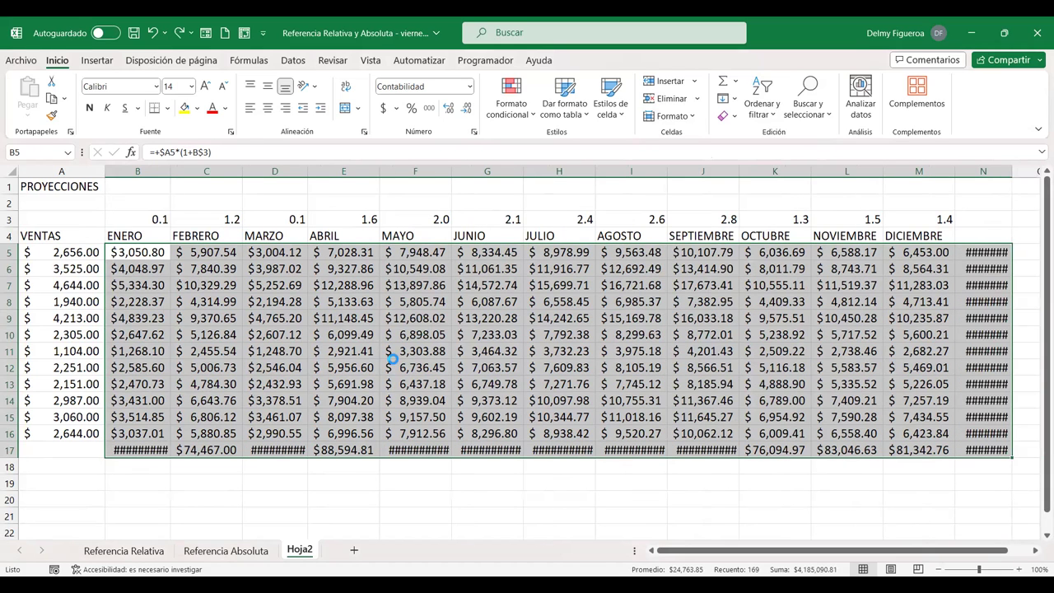
key("ctrl+z")
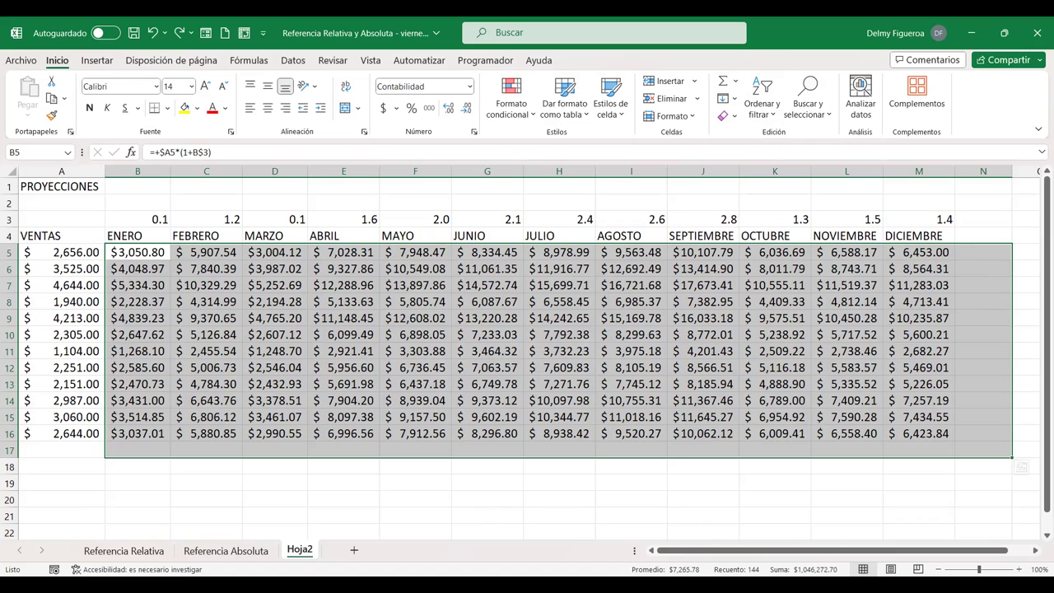
- Add row and column totals with AutoSum, then auto-fit column widths so every amount shows
key("alt+equal")
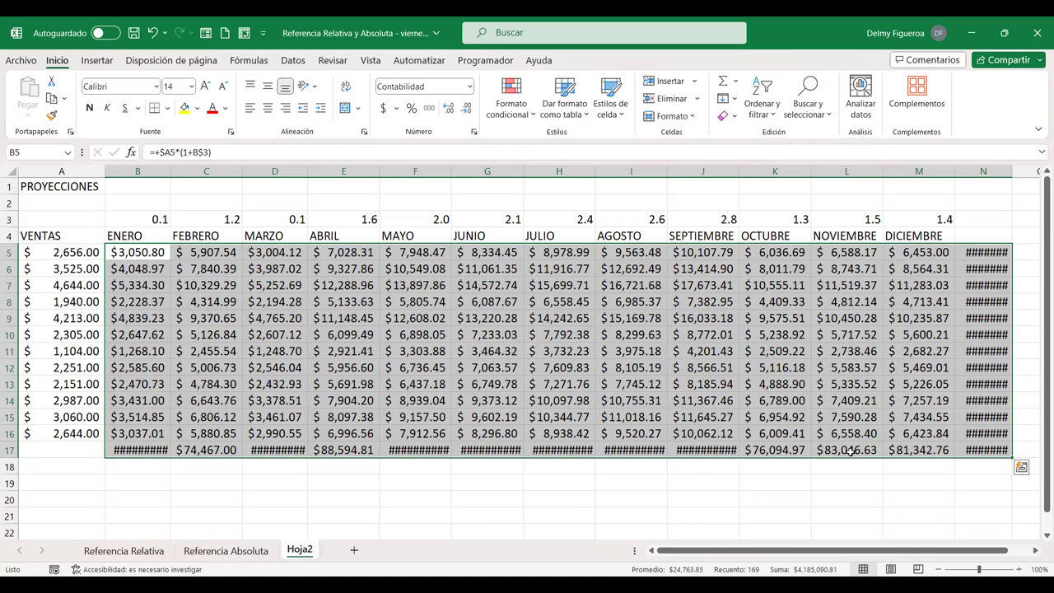
left_click(693, 122)
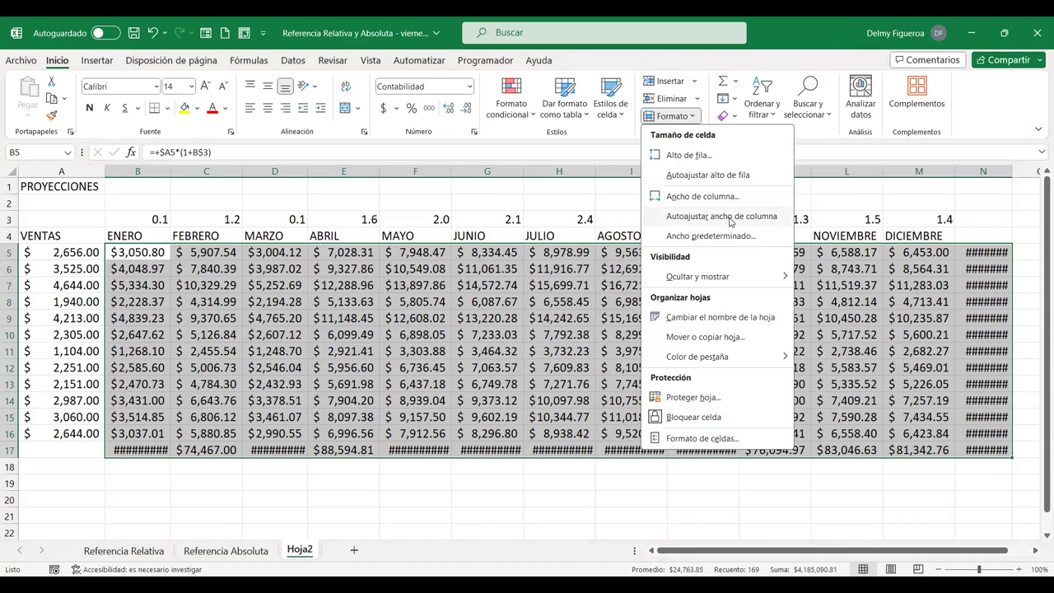
left_click(729, 217)
left_click_drag(858, 550, 879, 553)
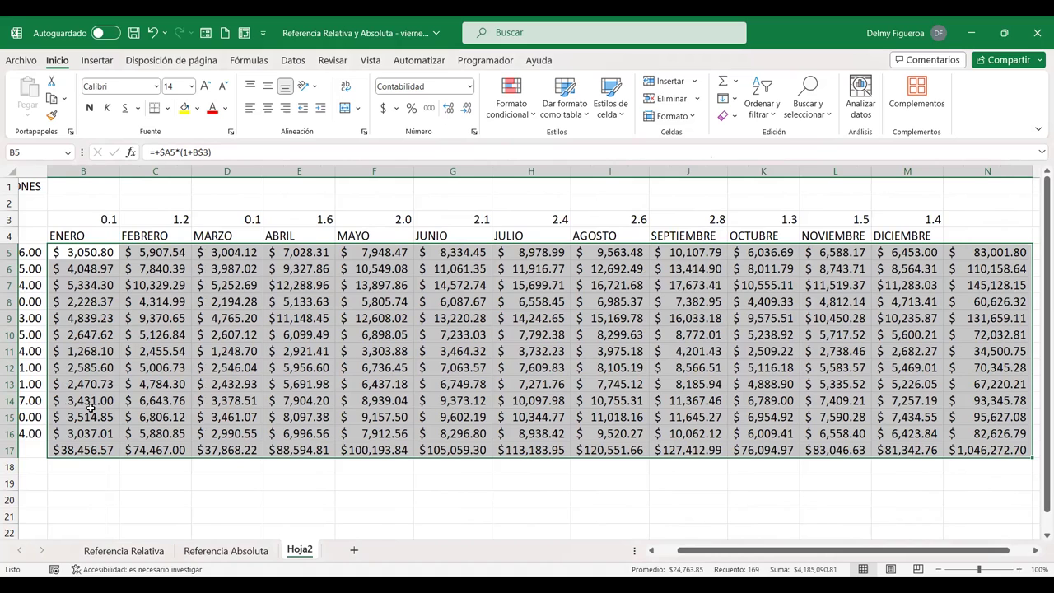
left_click_drag(738, 551, 678, 551)
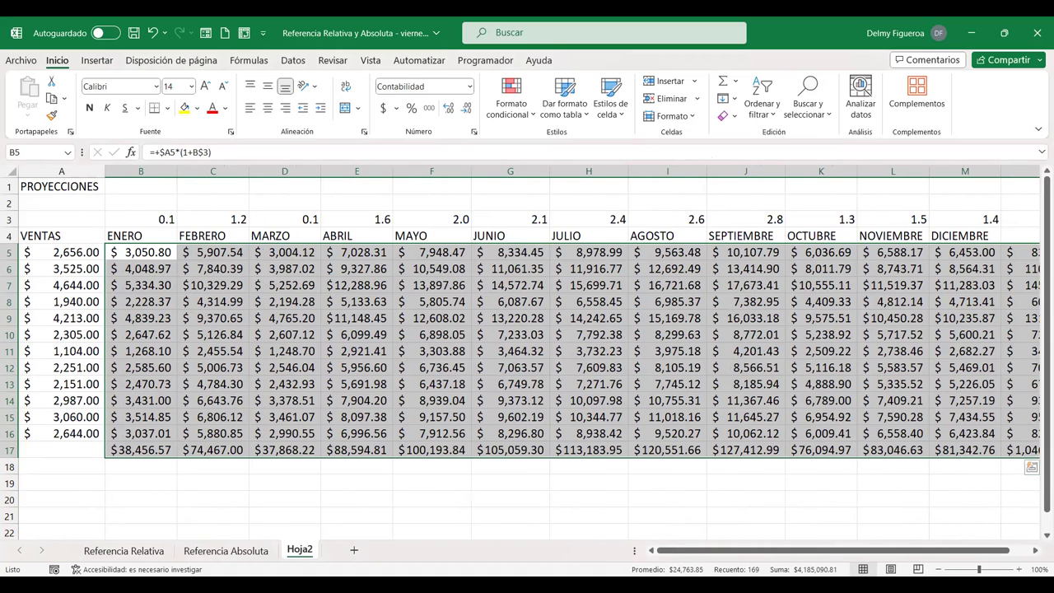
left_click_drag(980, 558, 1005, 558)
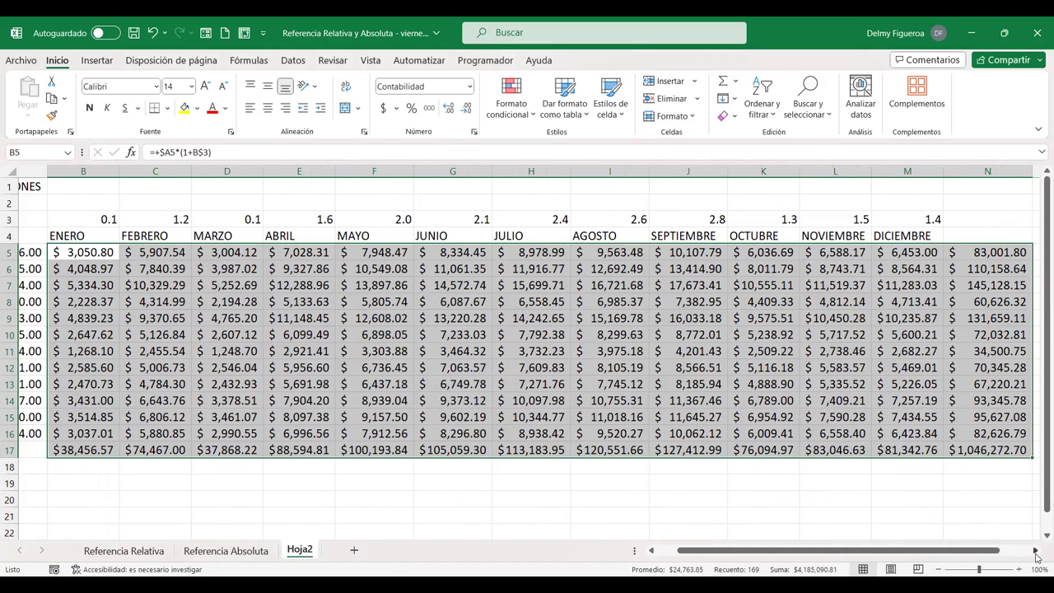
left_click(1036, 557)
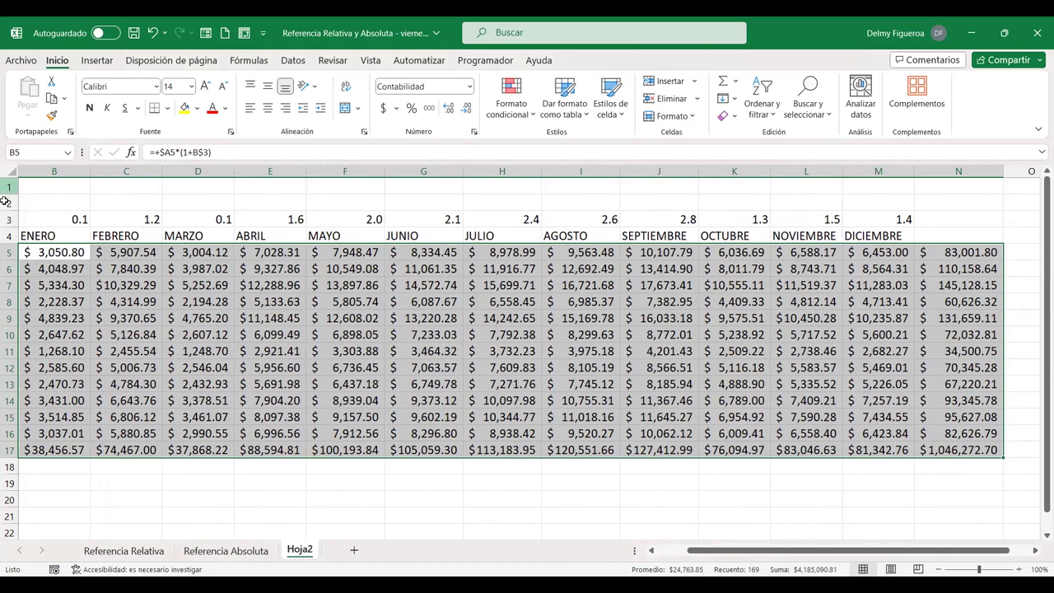
- Deselect the table and move to cell A19 below it
left_click(49, 466)
key("Left")
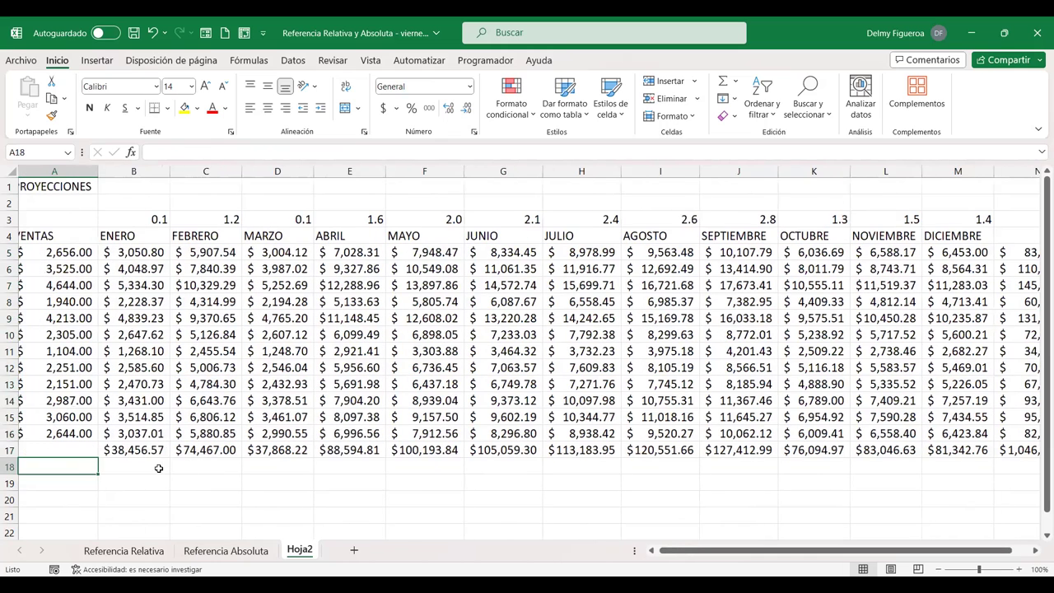
key("Down")
- Enter the label Porcentajes in A19
type("pO")
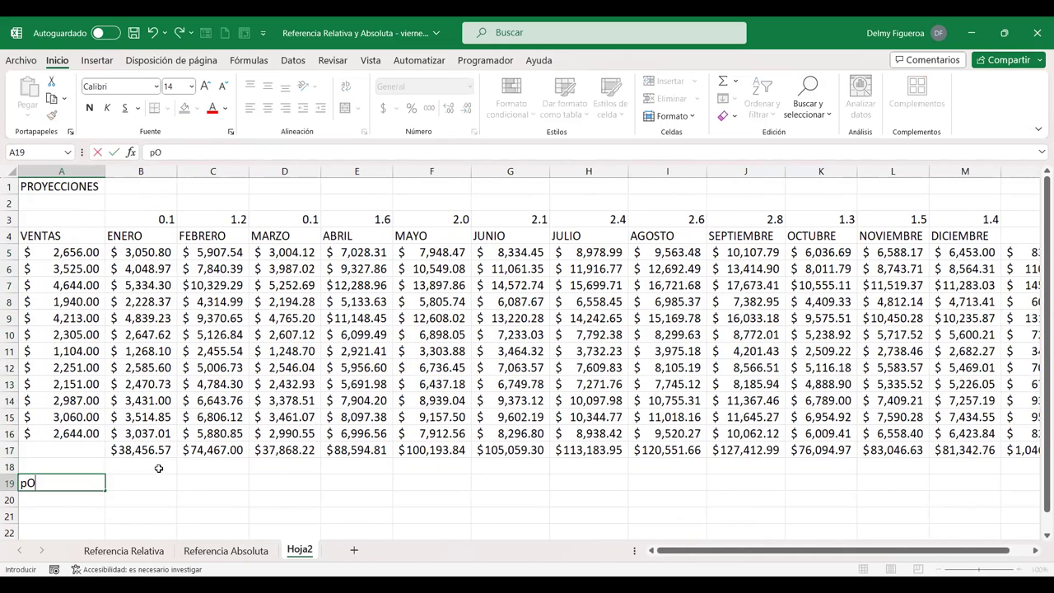
key("BackSpace")
key("BackSpace")
type("rcentajes")
key("Tab")
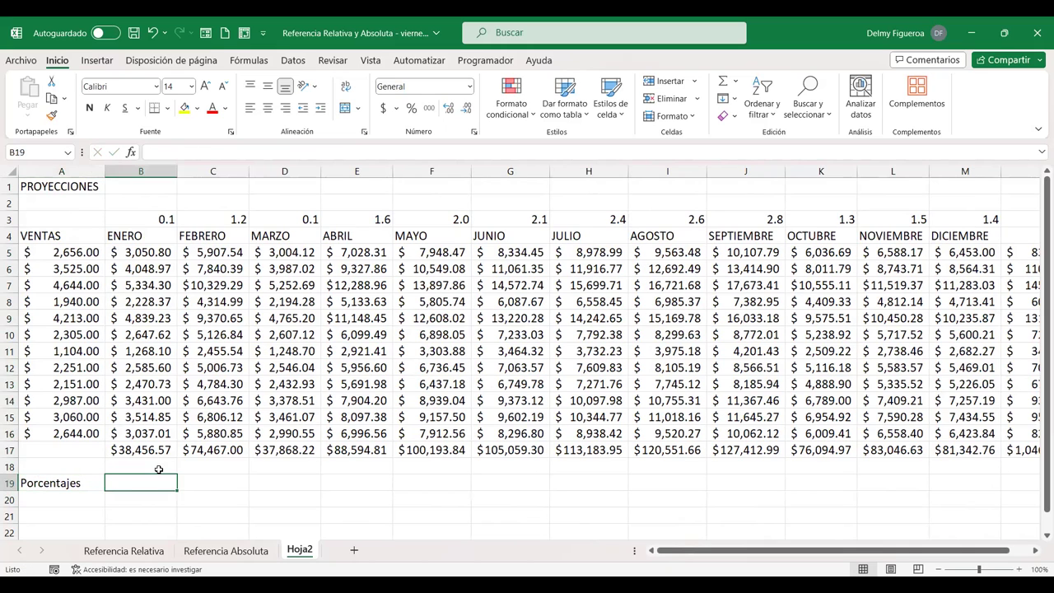
- Enter =+B17/N17 in B19 to divide January's total by the grand total
type("+")
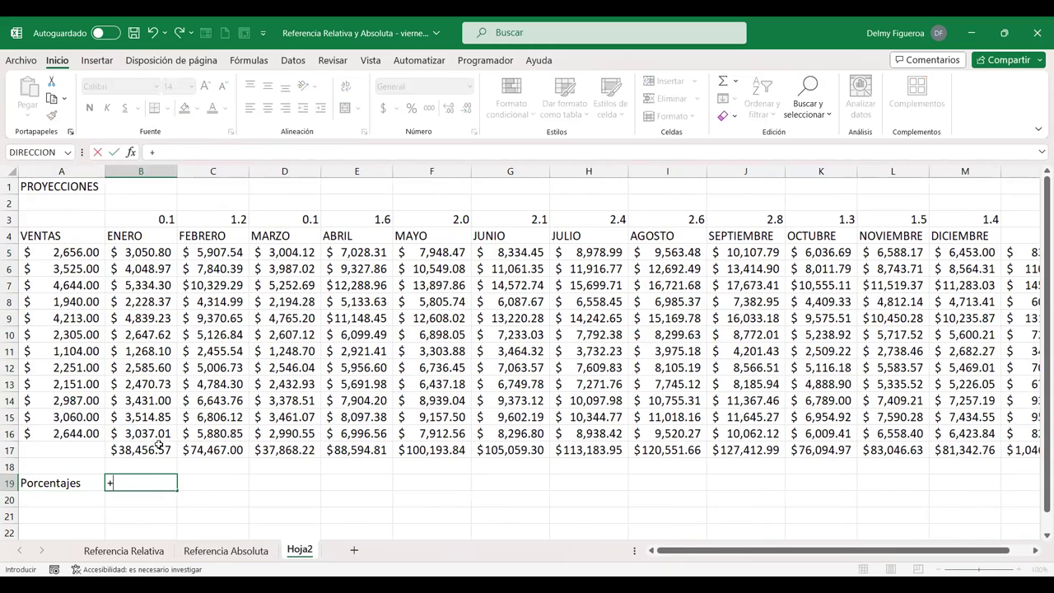
left_click(162, 446)
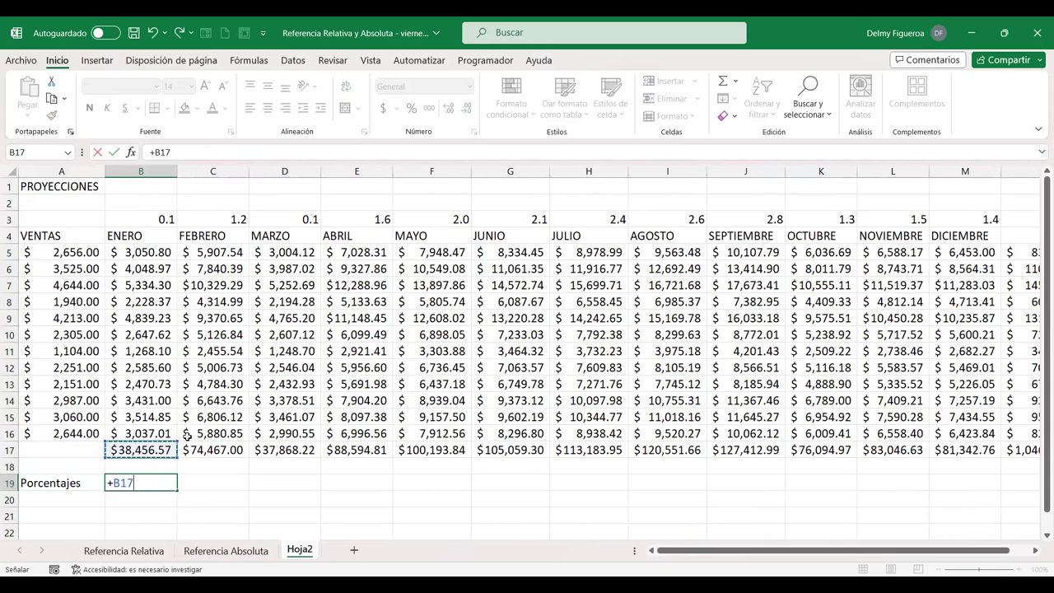
type("/")
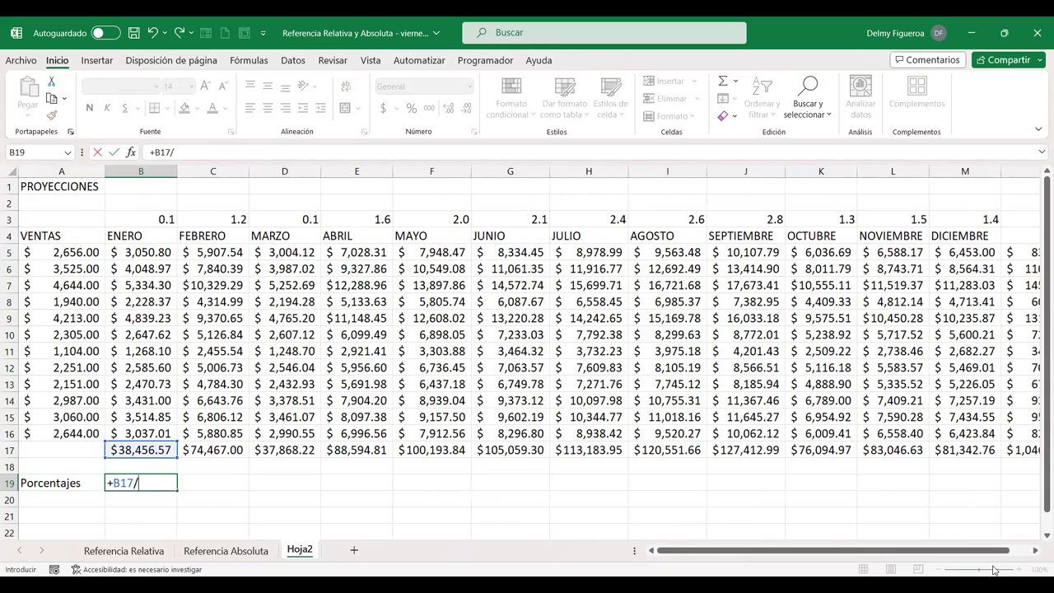
left_click(1035, 550)
left_click(1035, 550)
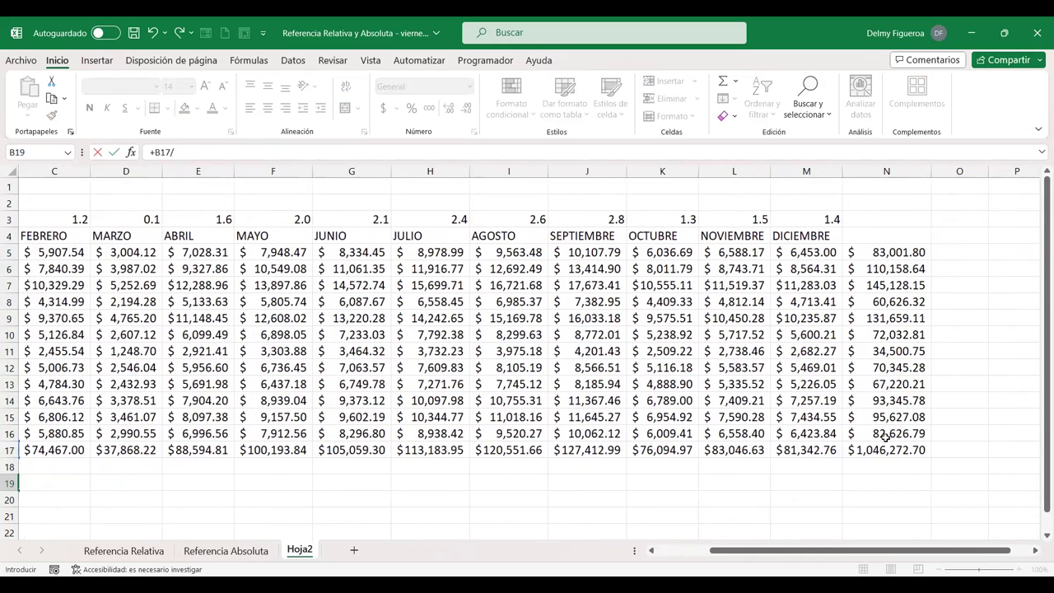
left_click(894, 453)
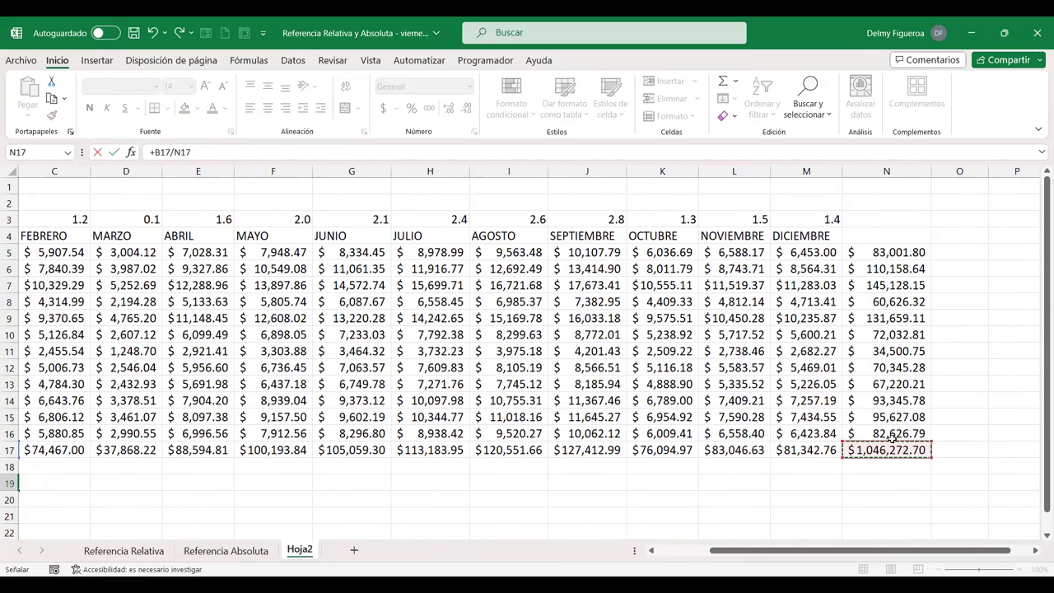
key("Return")
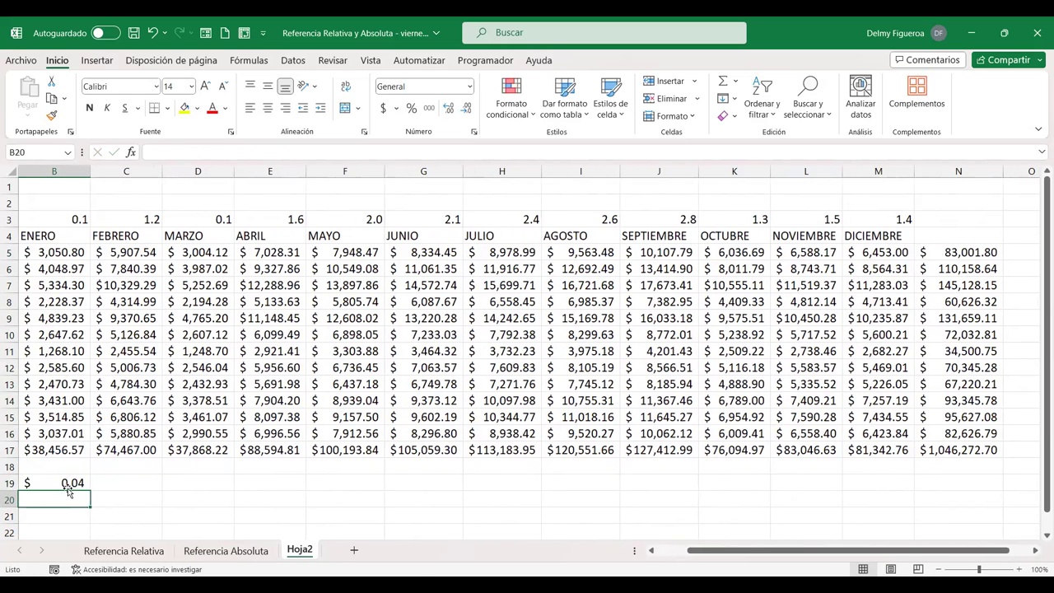
- Format B19 as a percentage so it shows 4%
left_click(65, 484)
left_click(652, 551)
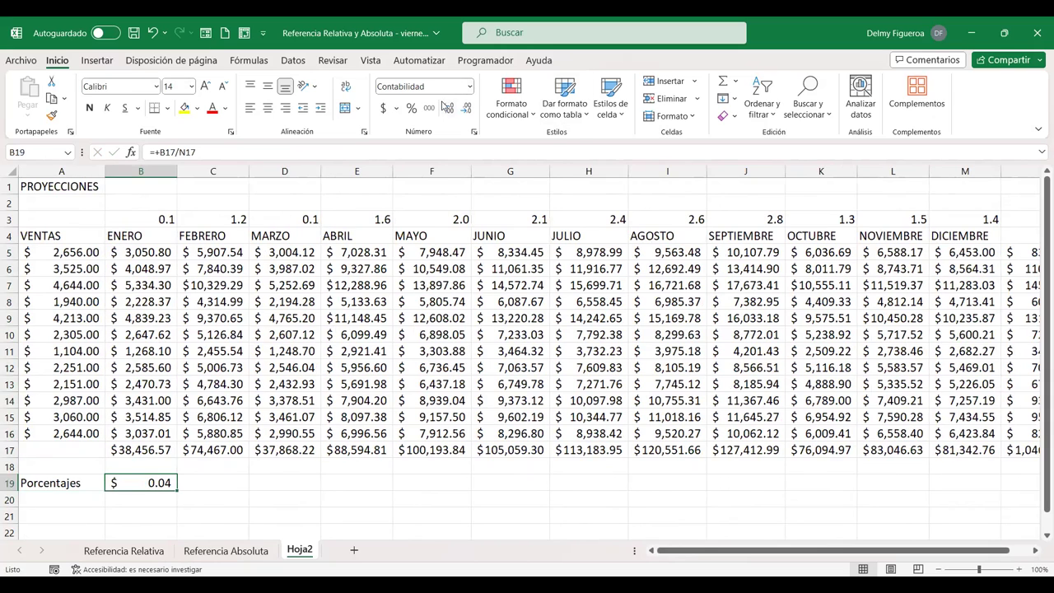
left_click(410, 108)
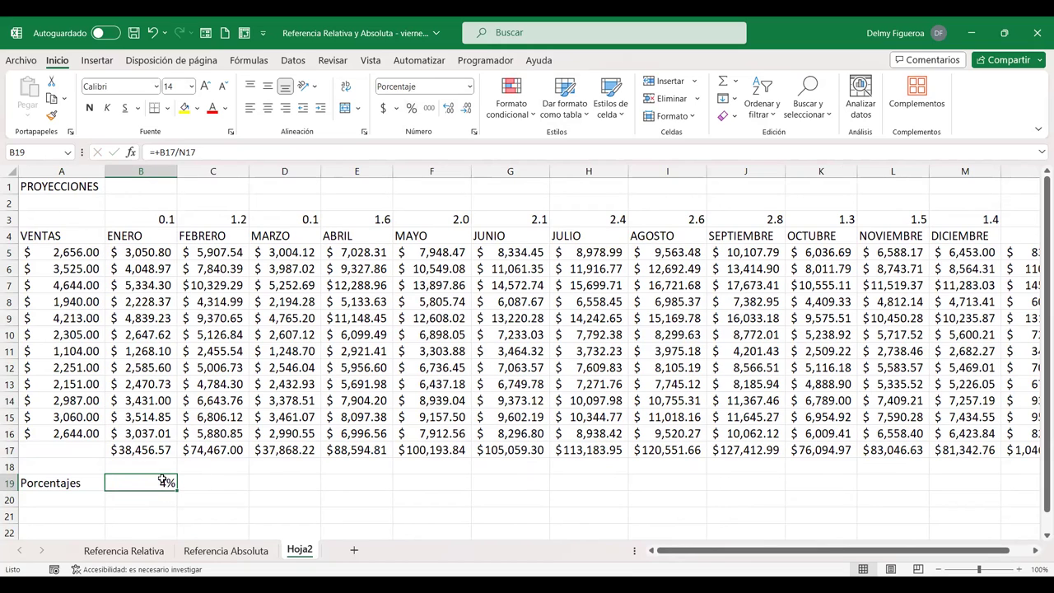
double_click(159, 482)
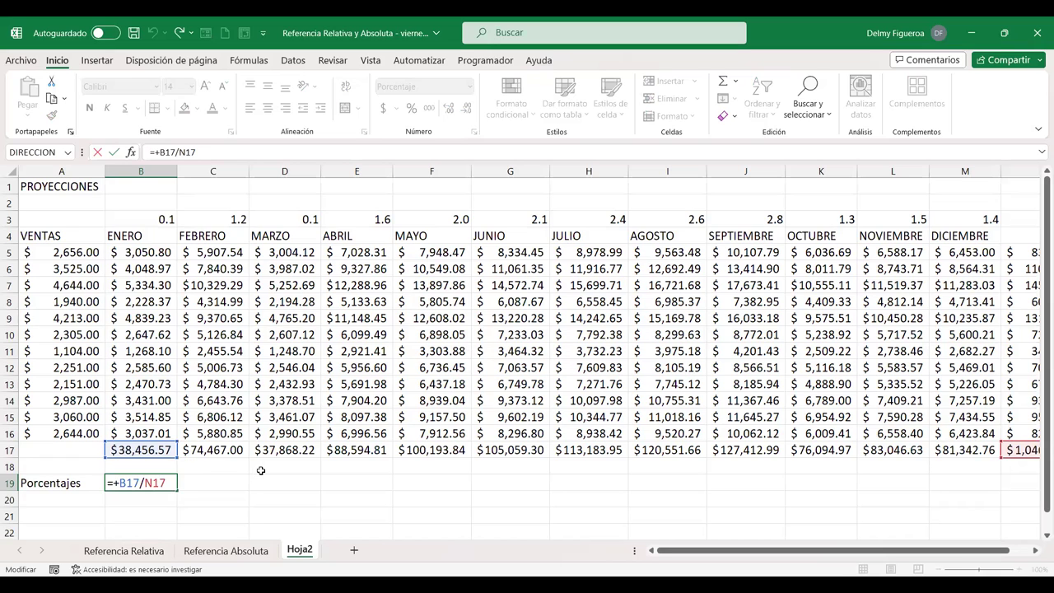
key("Return")
left_click(136, 481)
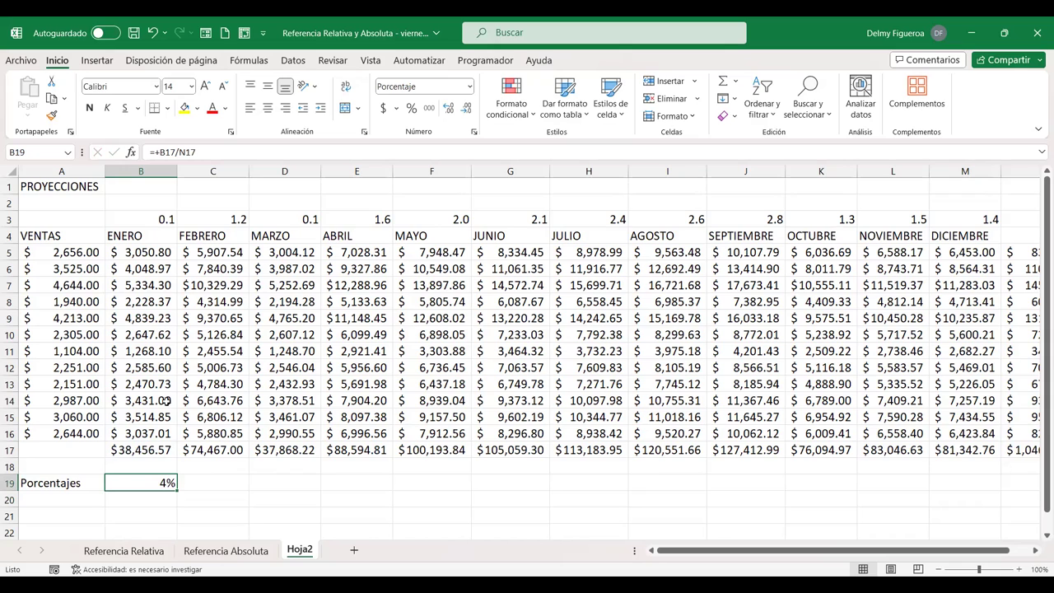
- Change B19's formula to =+B17/$N$17 with F4 so the grand total stays fixed
double_click(161, 482)
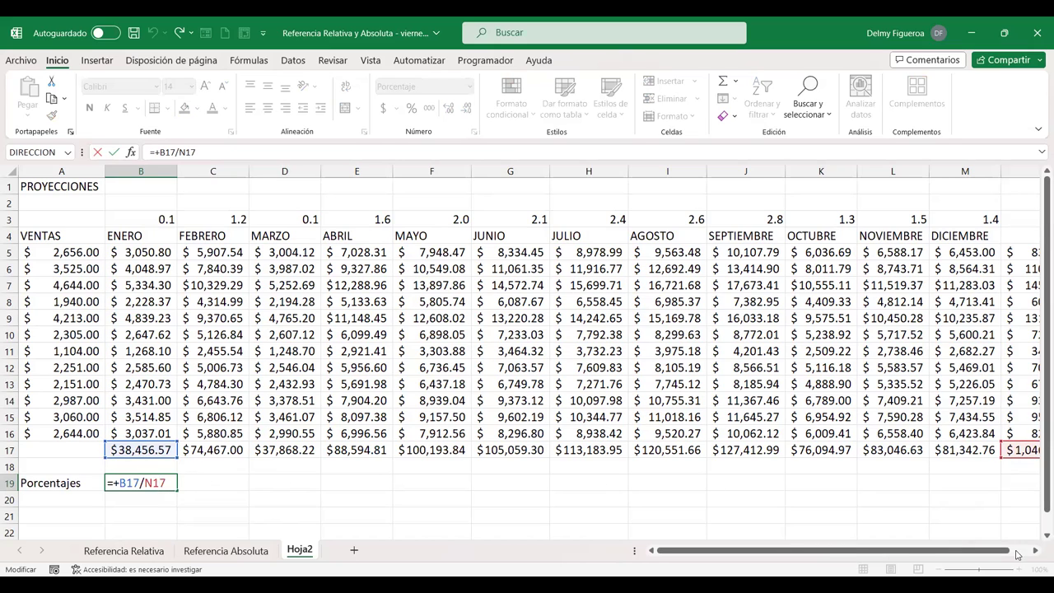
left_click(1034, 551)
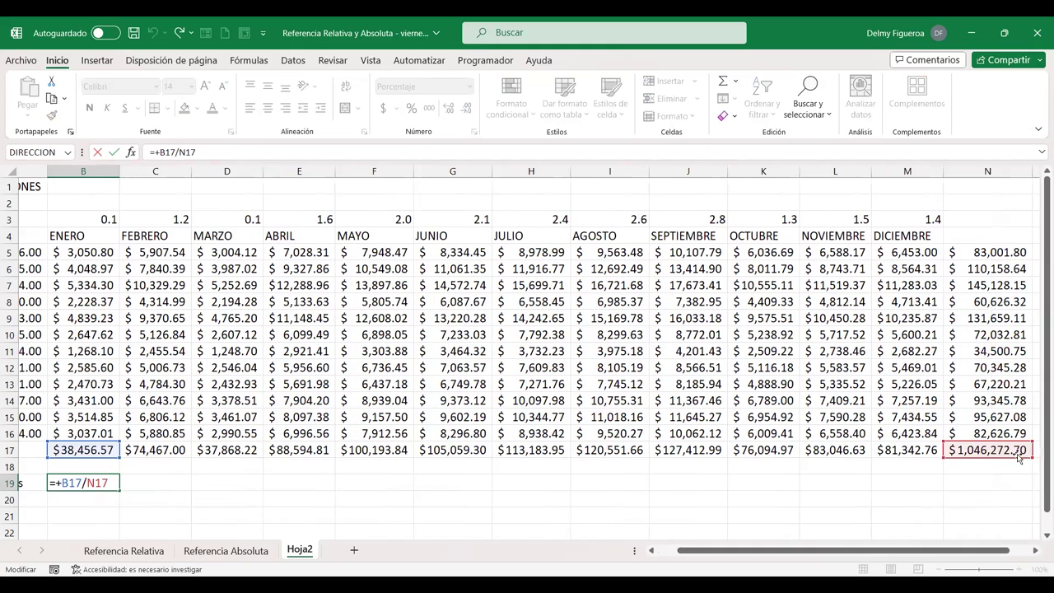
left_click(652, 551)
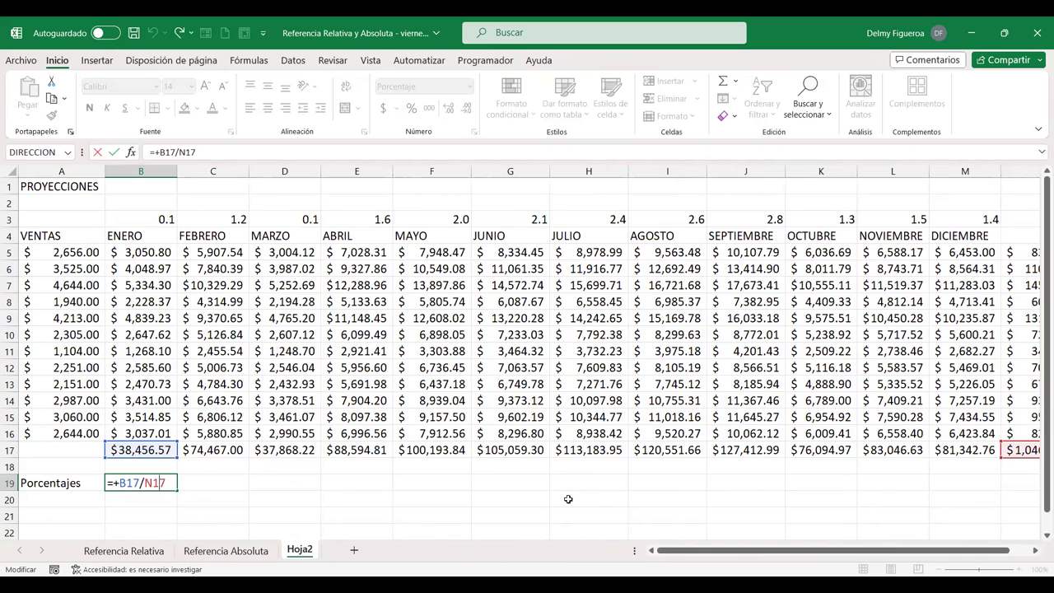
key("F4")
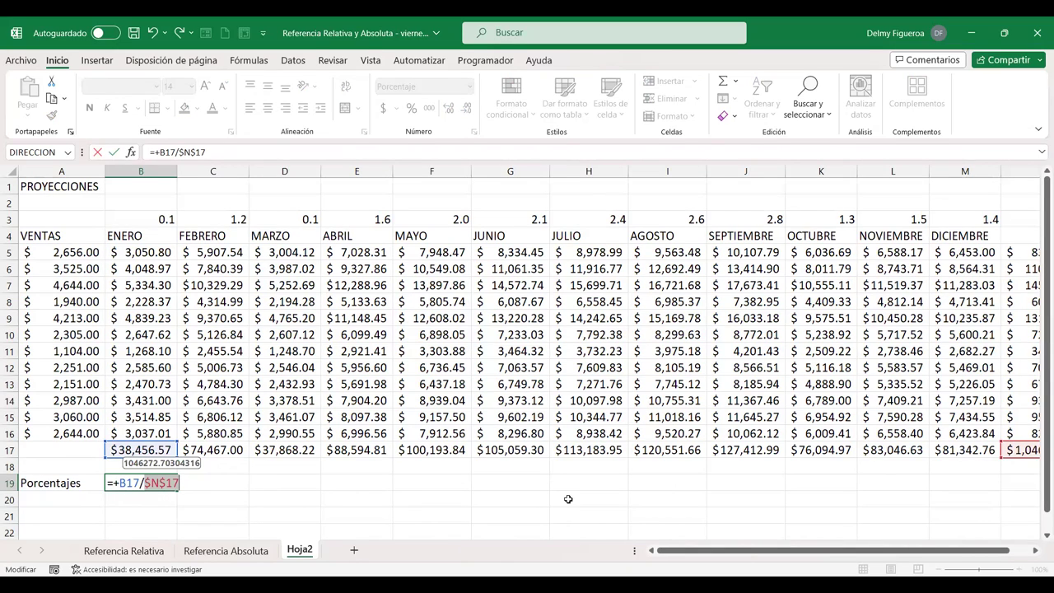
key("Return")
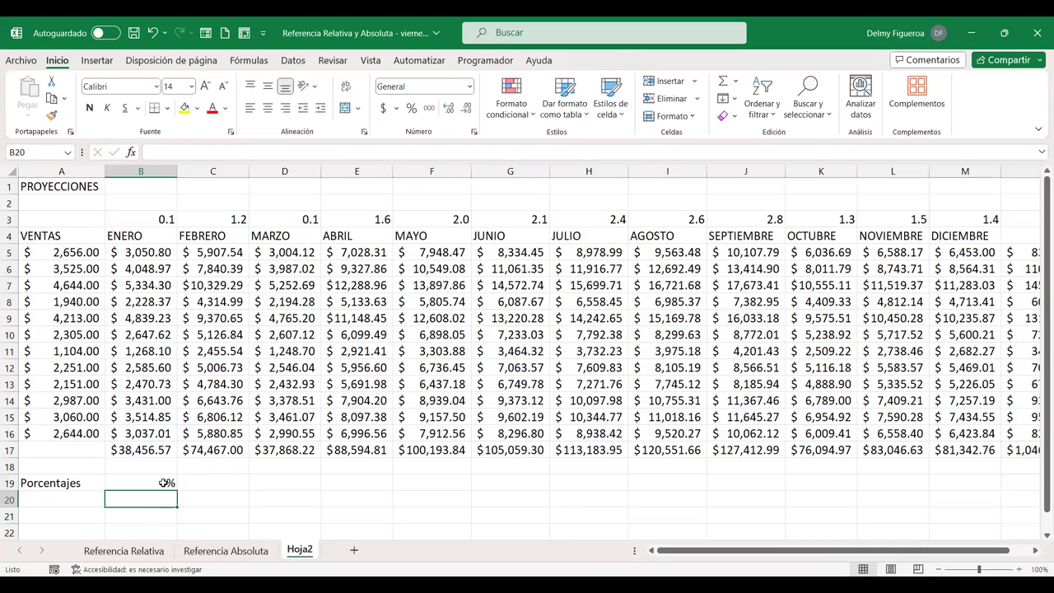
left_click(162, 483)
left_click_drag(176, 489, 975, 537)
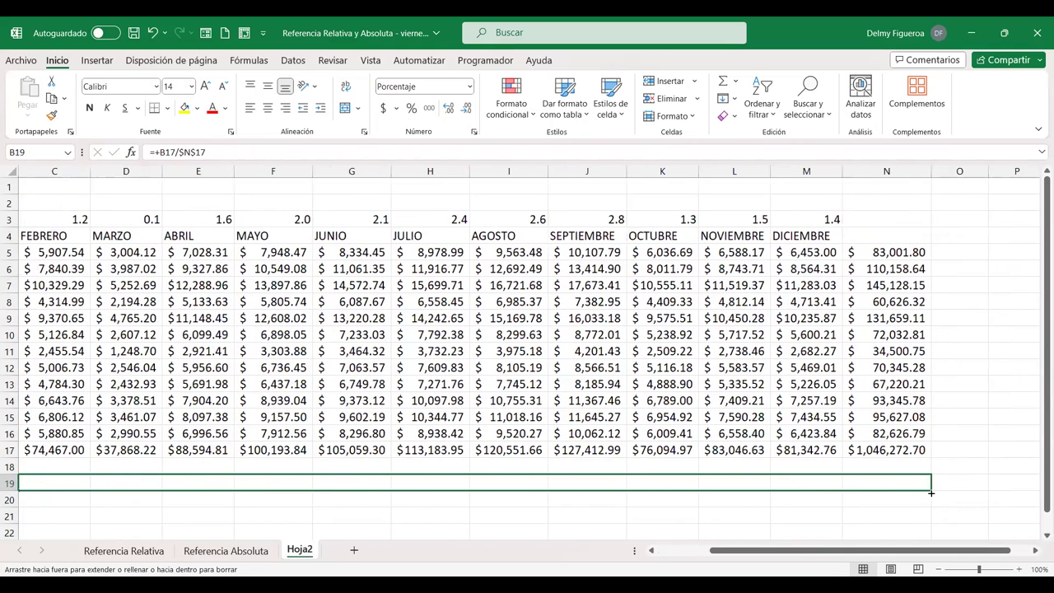
left_click_drag(975, 537, 918, 511)
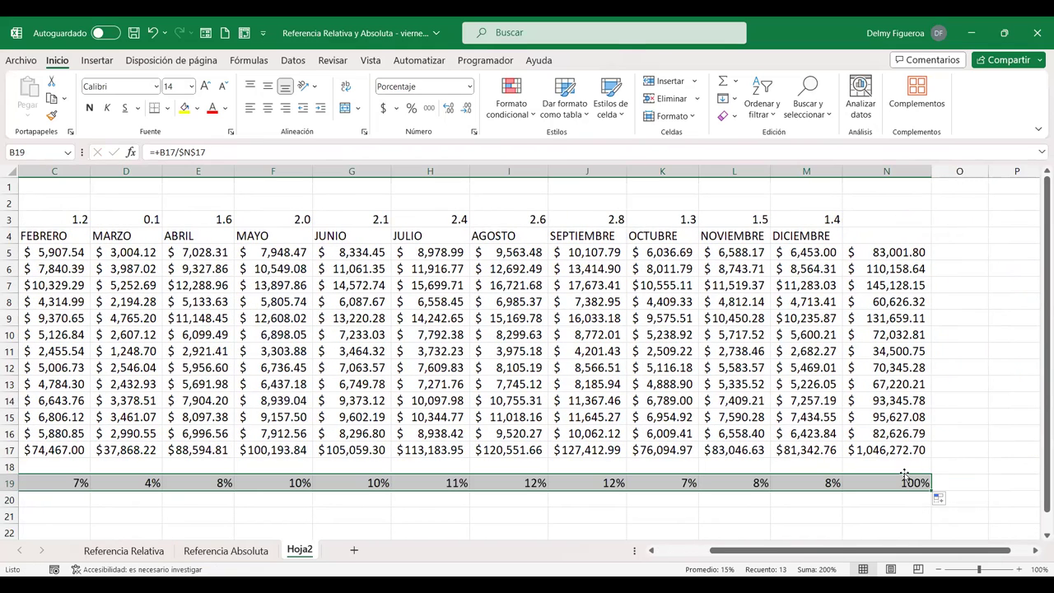
left_click(802, 483)
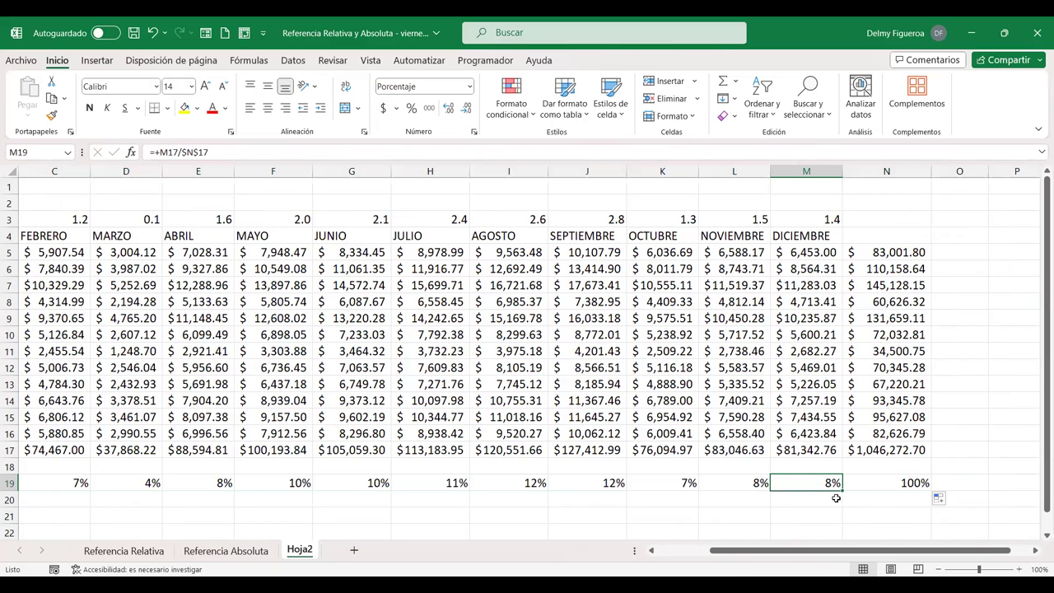
key("Left")
key("Left")
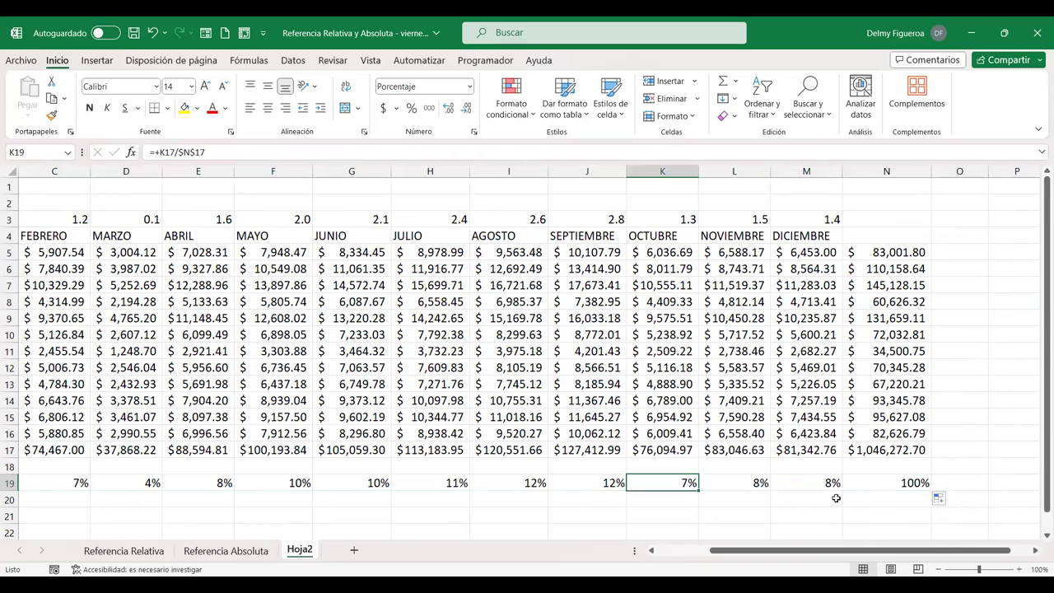
key("Left")
key("Left")
key("Left")
key("Left")
key("Left")
key("Left")
key("Left")
key("Left")
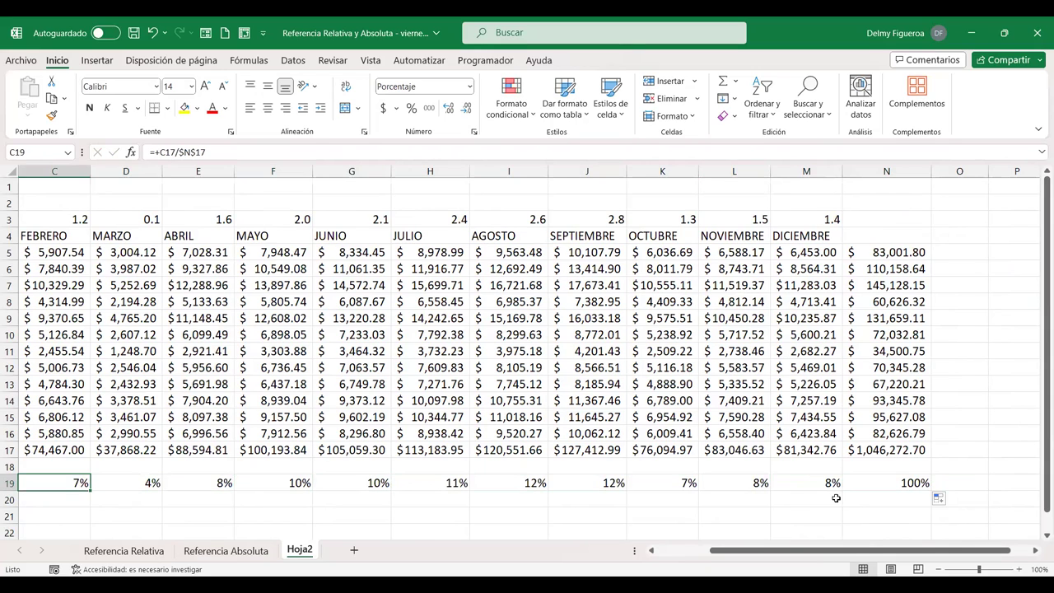
key("Left")
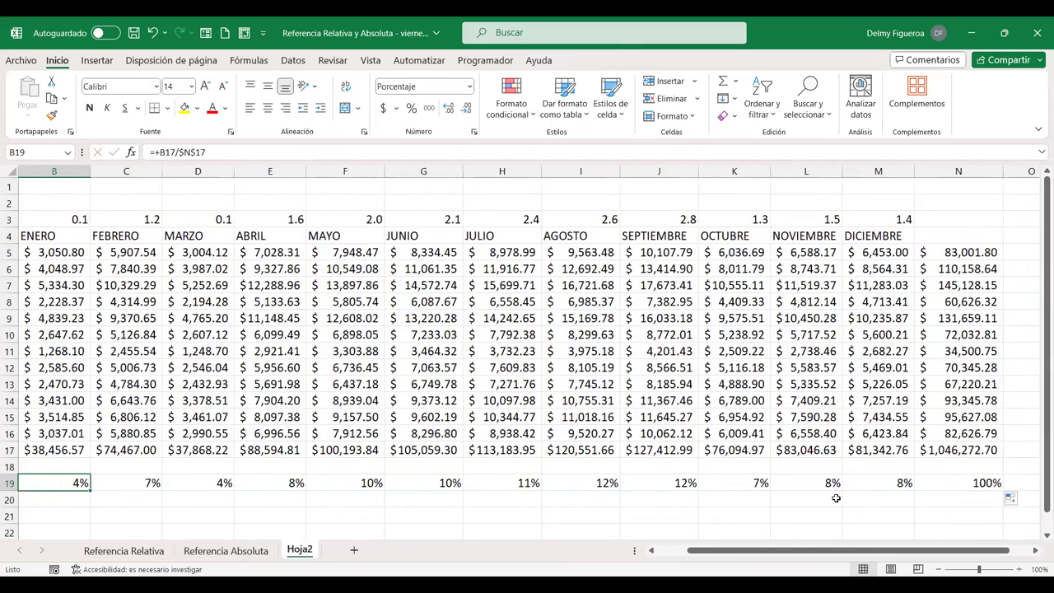
key("Left")
key("Right")
key("Right")
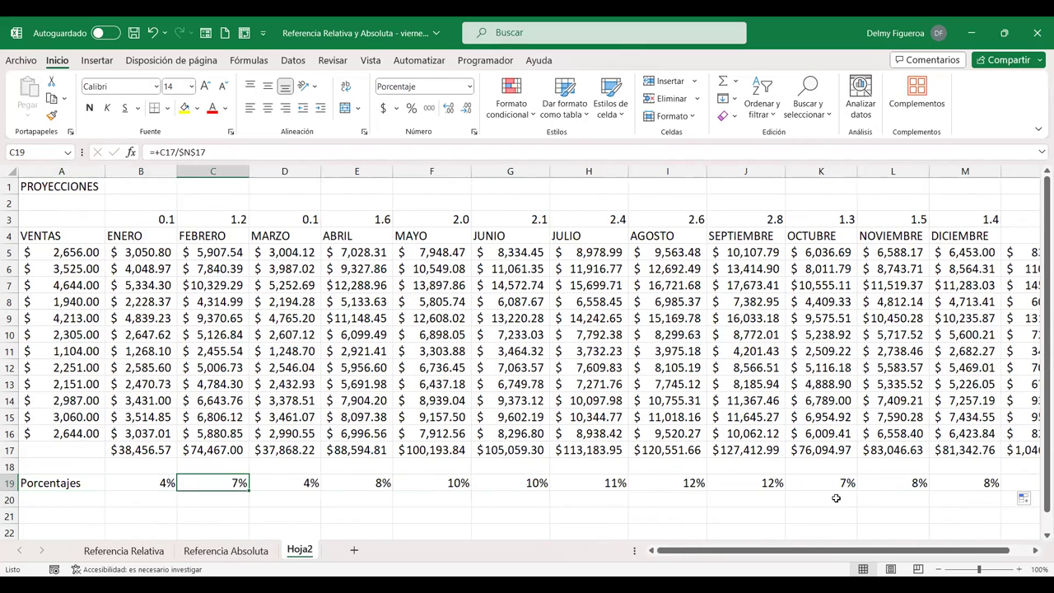
key("Left")
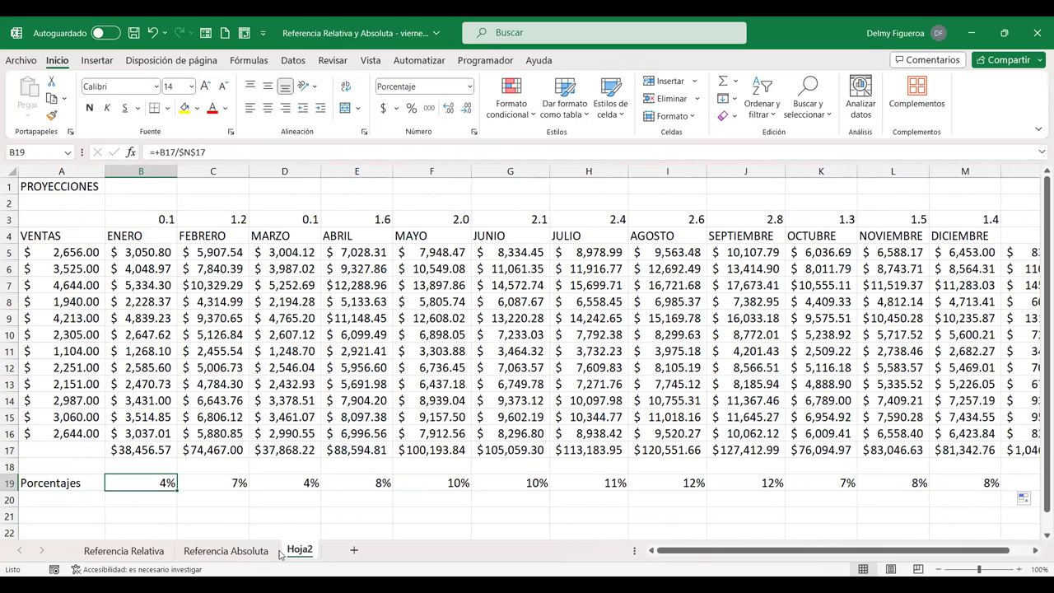
- Add a new blank sheet Hoja3 after Hoja2
left_click(355, 550)
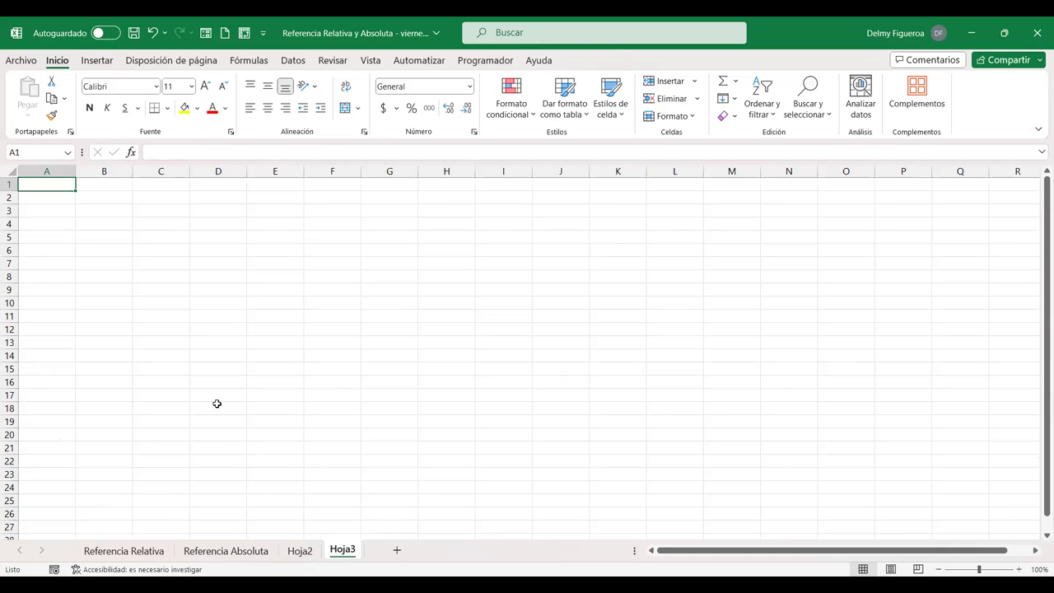
left_click(301, 551)
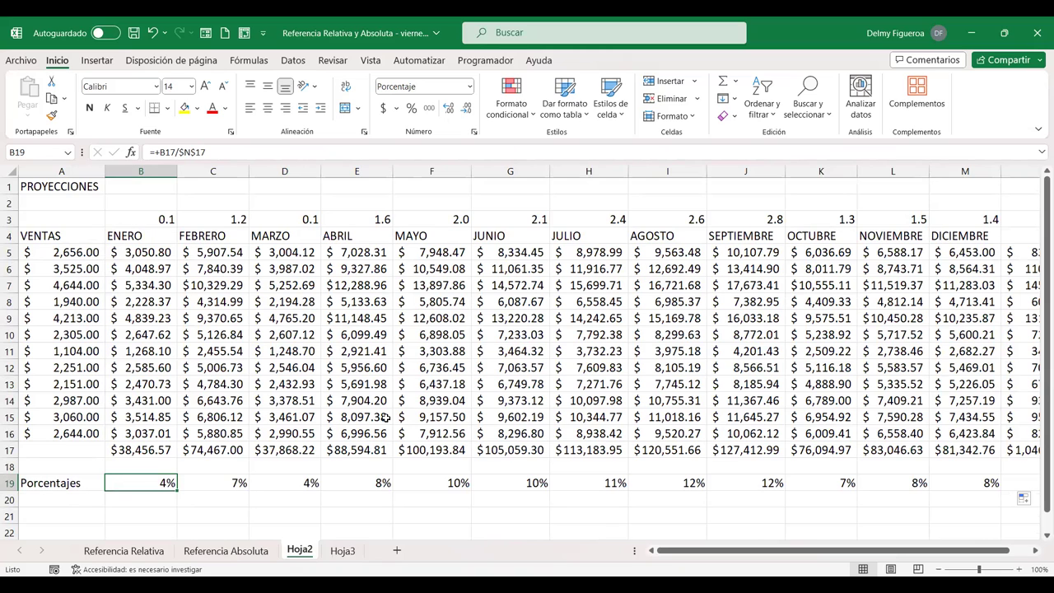
left_click(344, 556)
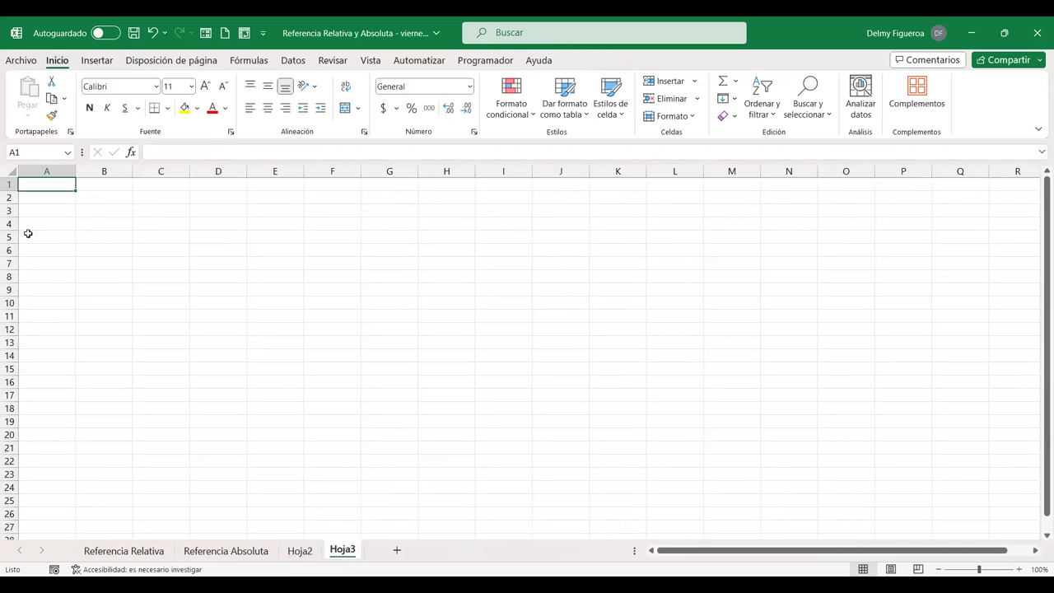
- Select all of Hoja3, zoom to 120%, and set the font size to 14
left_click(11, 176)
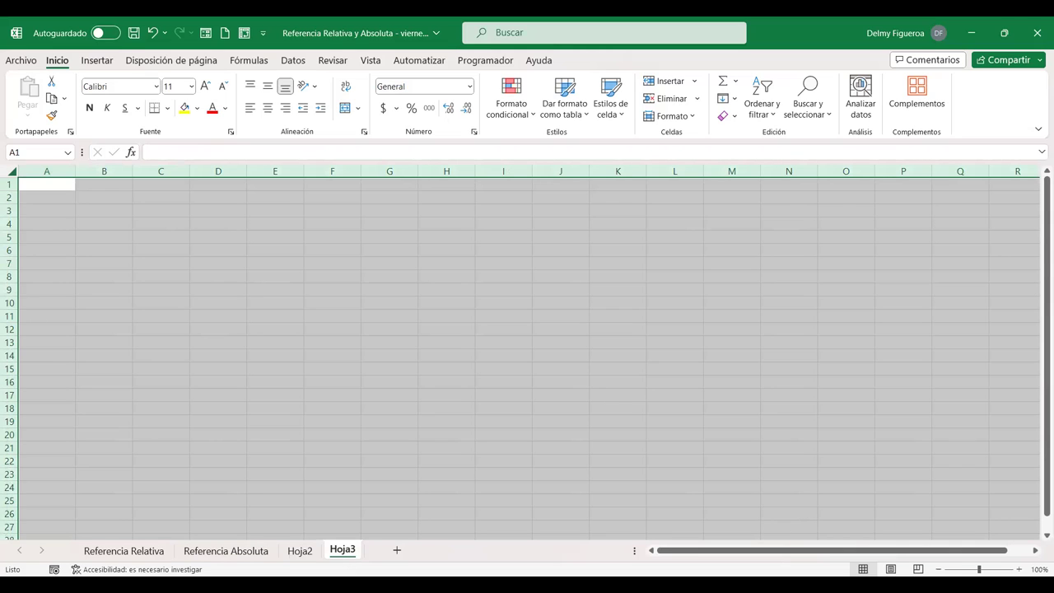
left_click(1019, 569)
left_click(1018, 569)
left_click(205, 85)
left_click(205, 85)
left_click(70, 190)
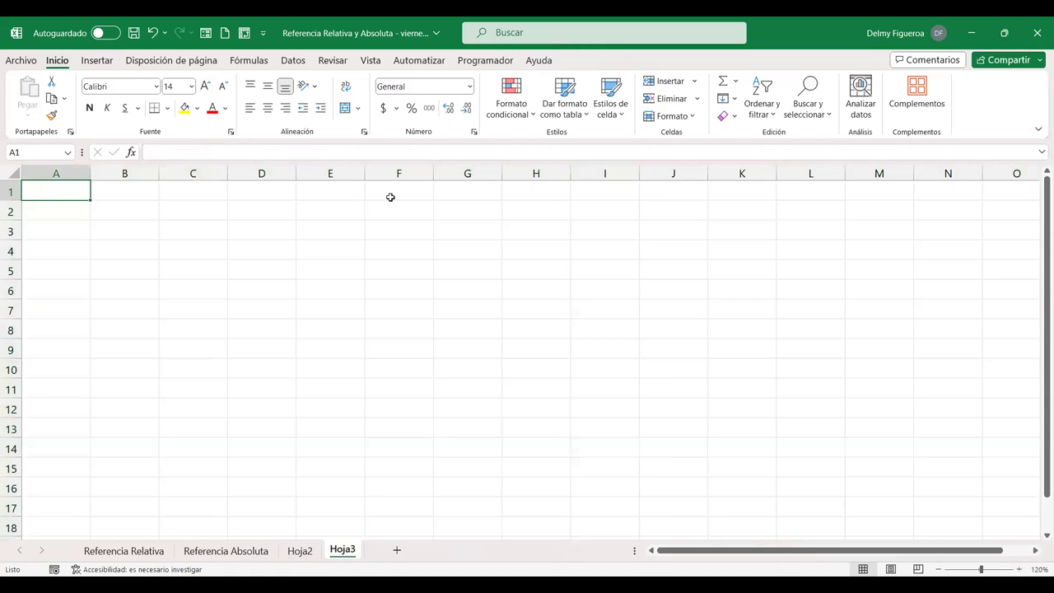
- Type the title RESUMEN in A1
type("RESUMEN")
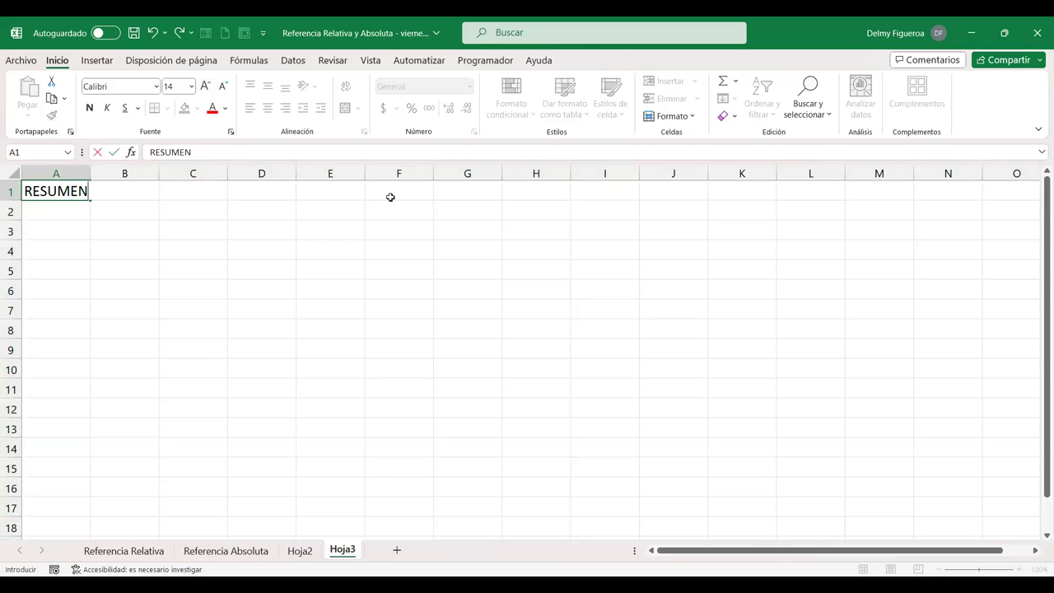
key("Return")
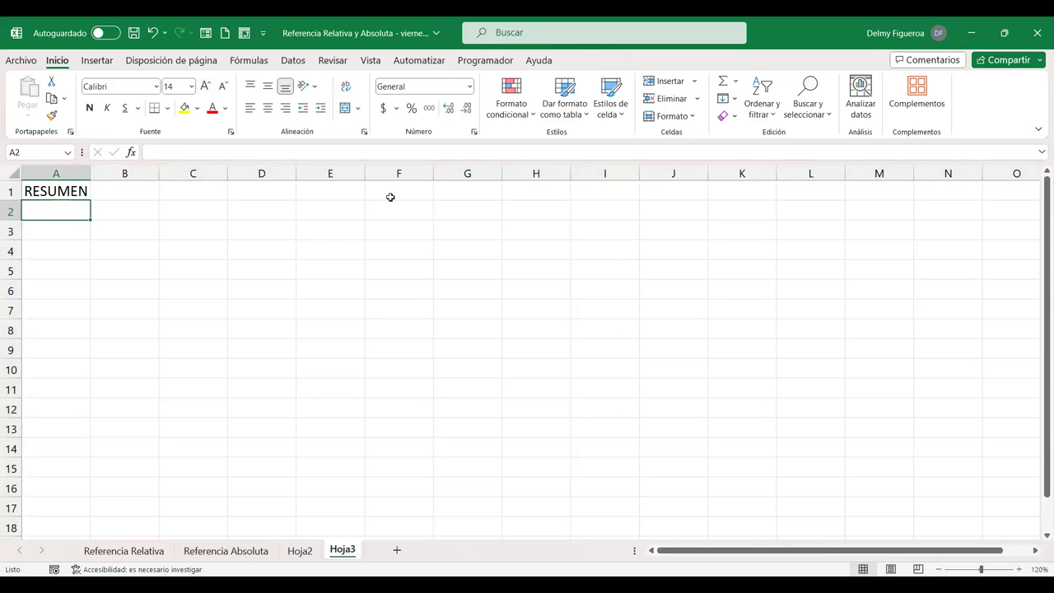
key("Return")
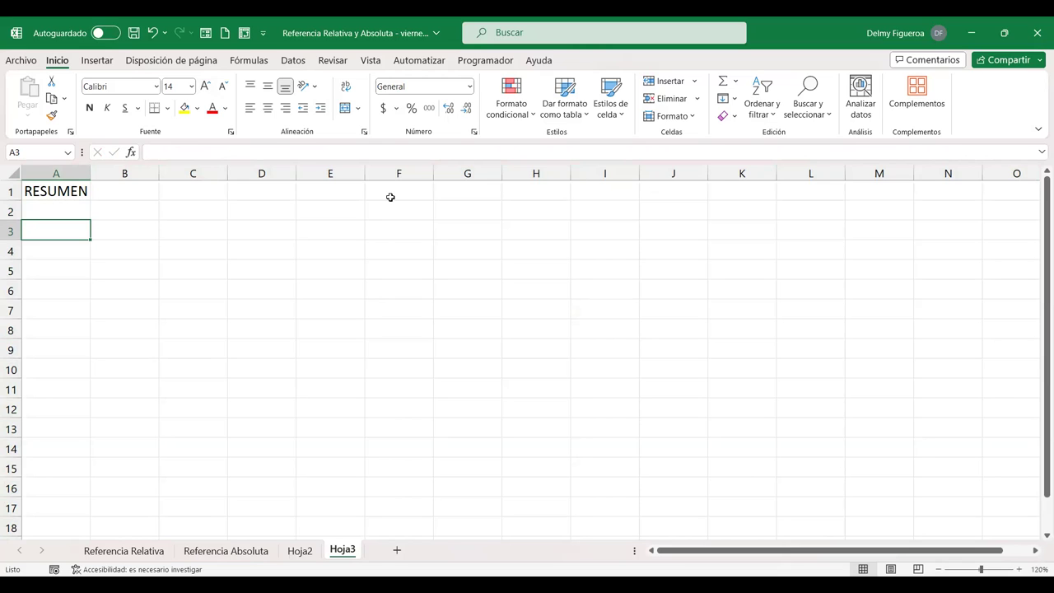
- Link A3 to Hoja2!B4 so it shows ENERO
type("+")
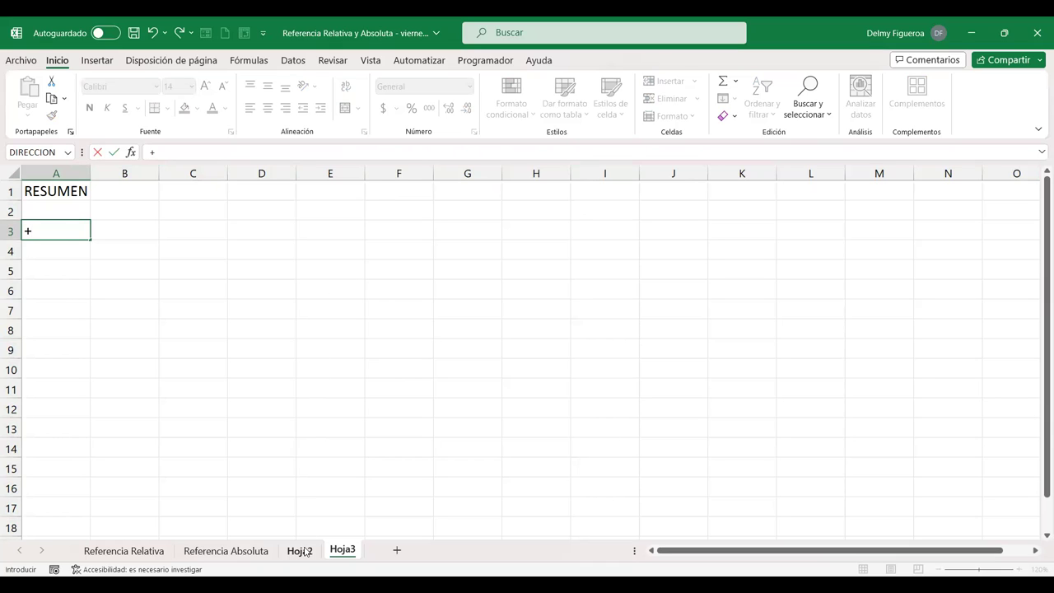
key("BackSpace")
type("=")
left_click(309, 557)
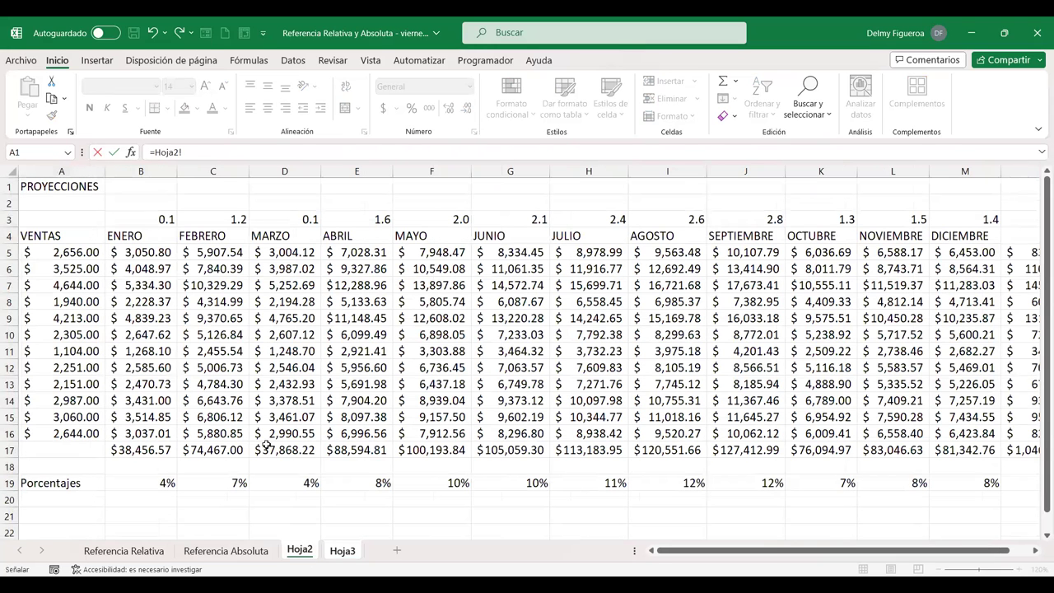
left_click(147, 236)
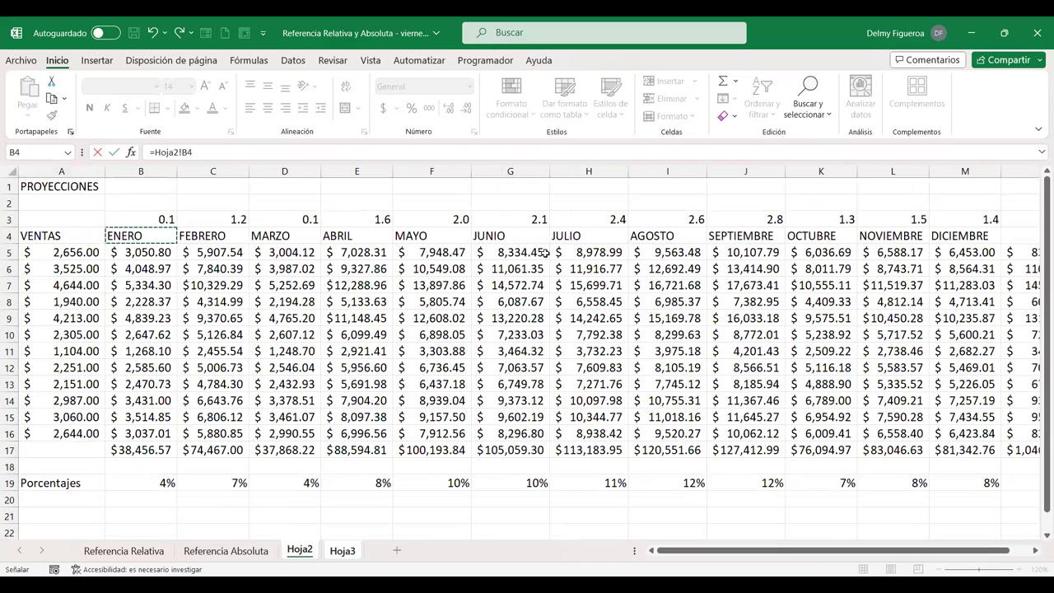
key("Return")
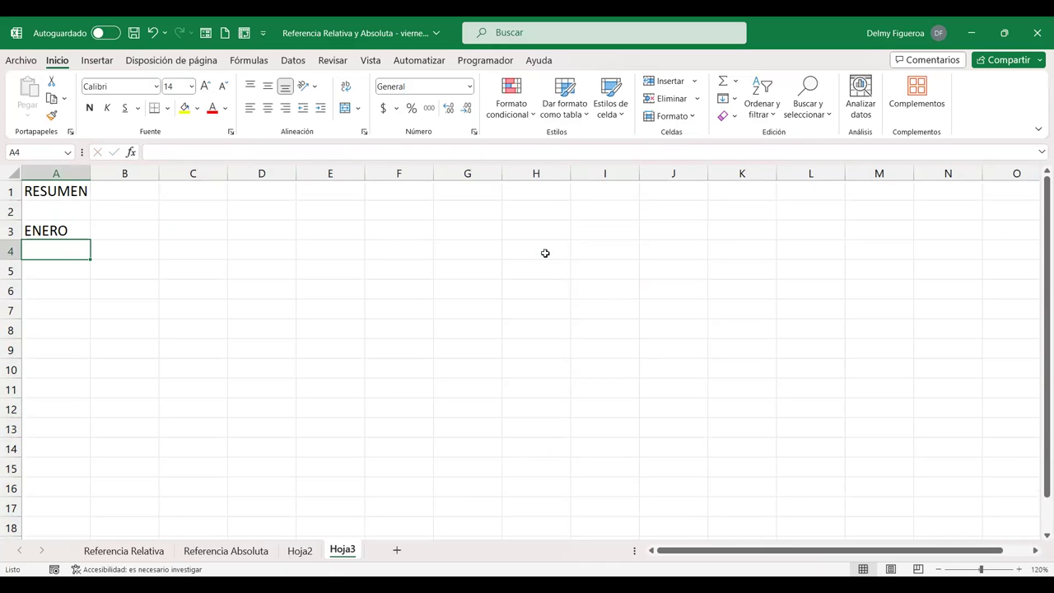
key("Up")
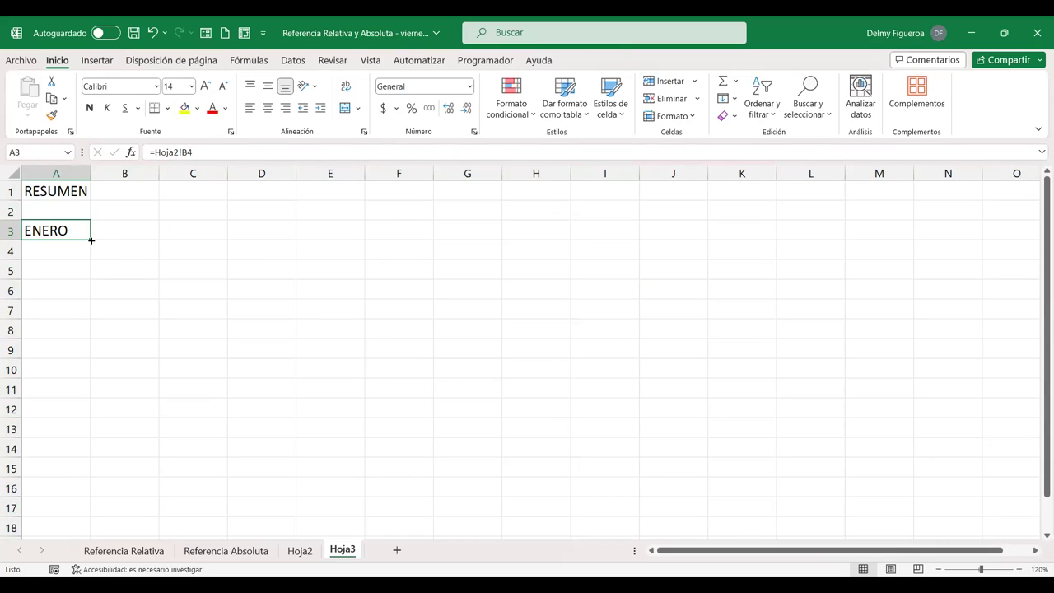
- Fill A3's month link across to L3 and auto-fit the column widths
mouse_move(91, 240)
left_mouse_down()
mouse_move(509, 250)
mouse_move(840, 240)
left_mouse_up()
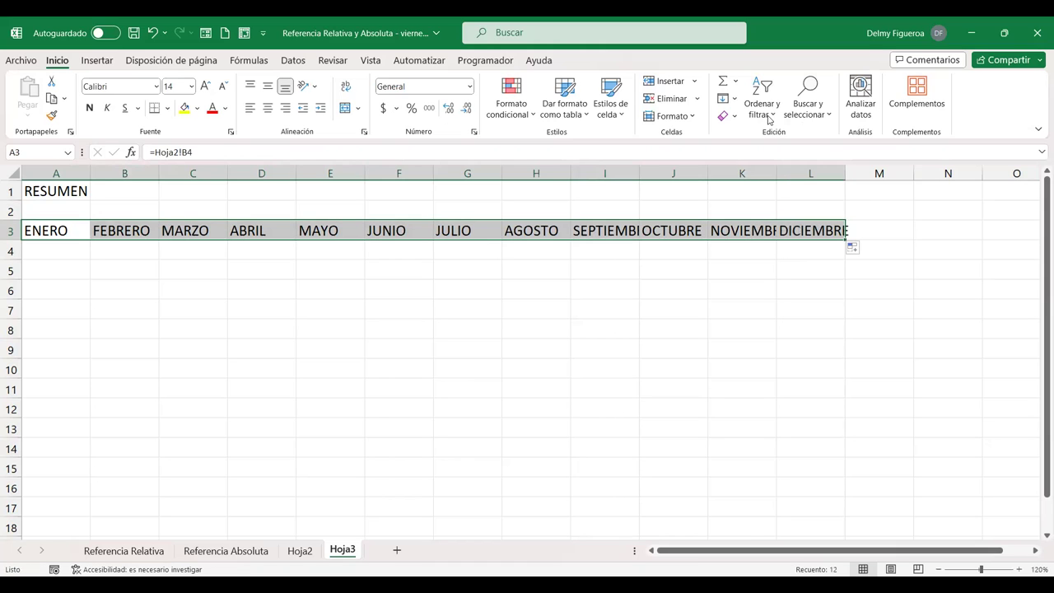
left_click(677, 116)
left_click(719, 217)
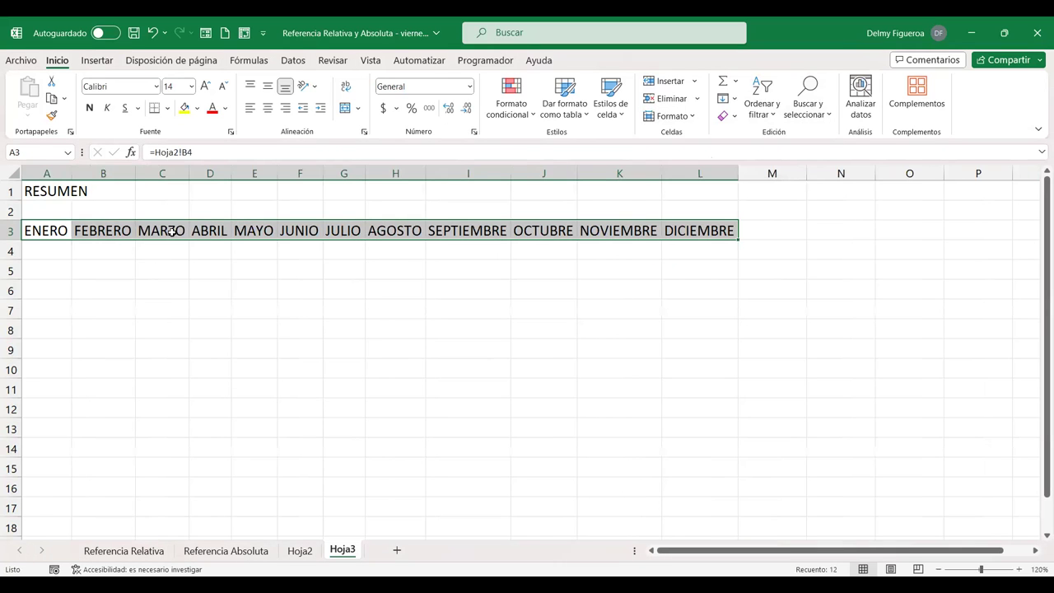
- Check the month link formulas from FEBRERO through JULIO and beyond
left_click(106, 232)
left_click(161, 231)
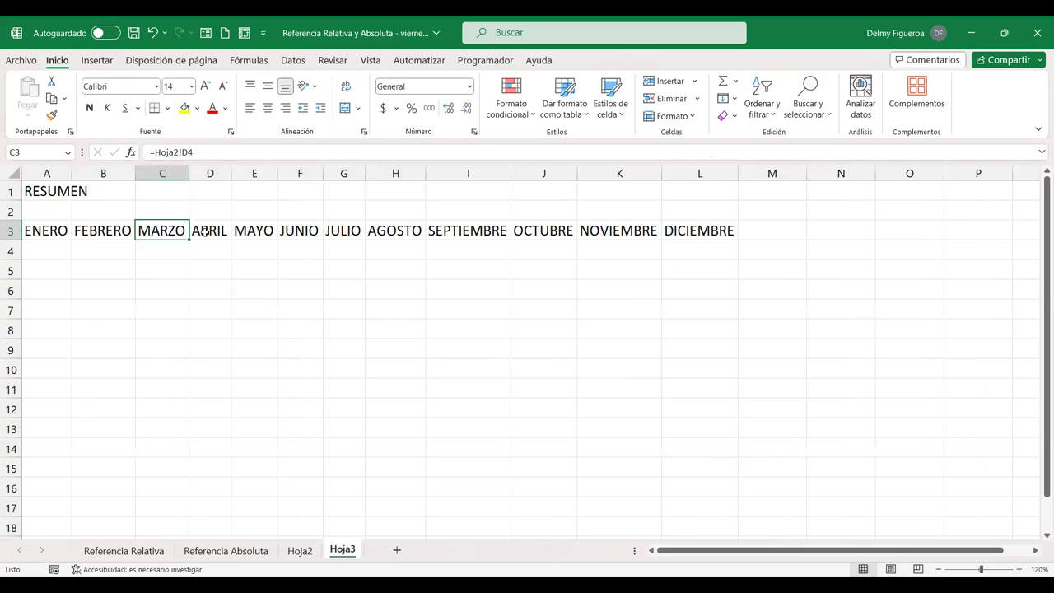
left_click(208, 232)
left_click(255, 234)
left_click(305, 233)
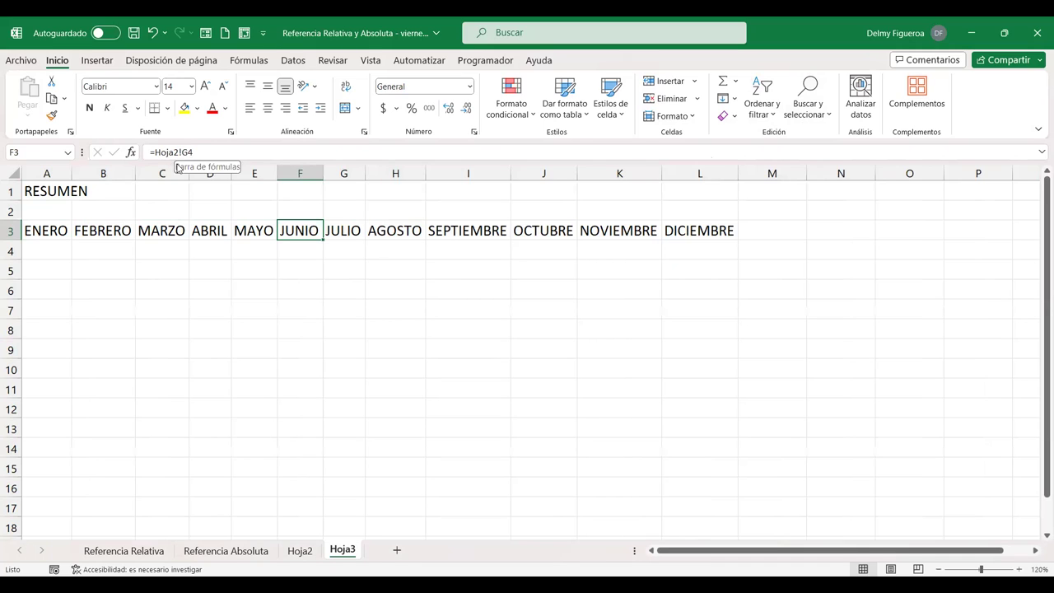
left_click(346, 227)
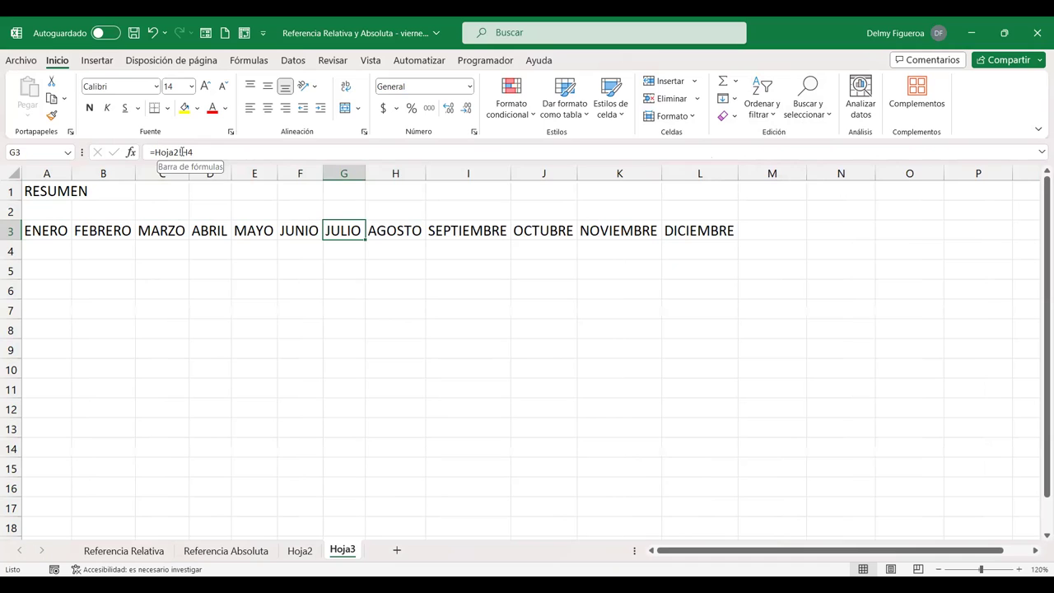
key("Right")
key("Right")
key("Right")
key("Right")
key("Right")
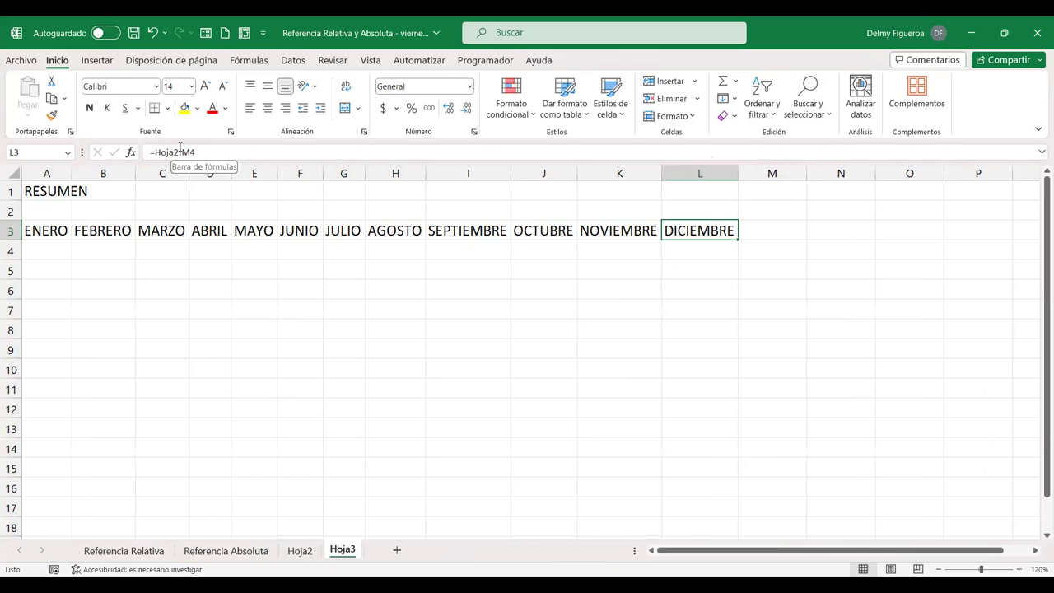
left_click(52, 254)
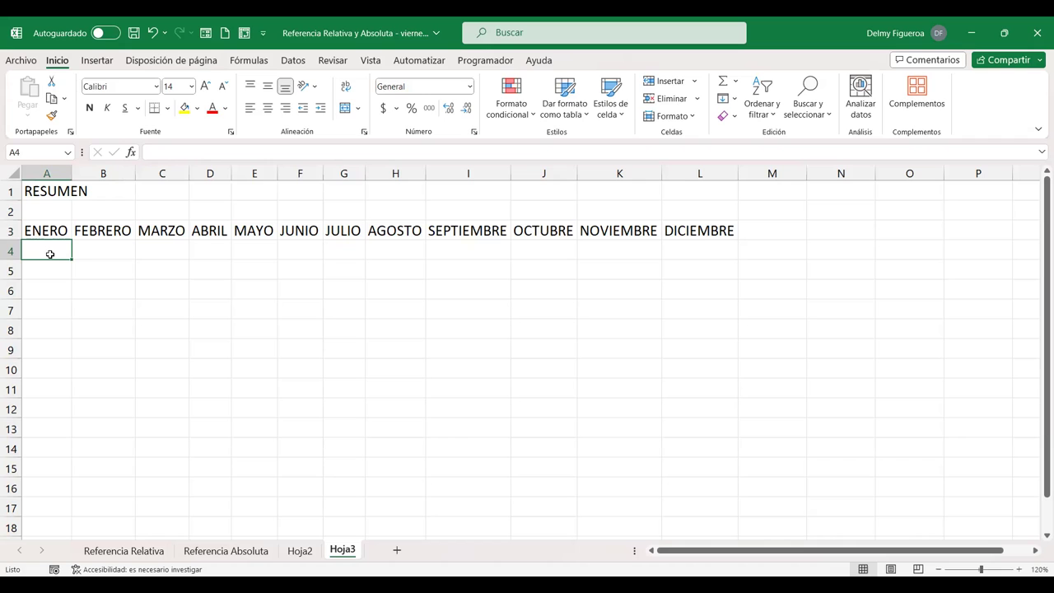
- Link A4 to Hoja2's January total in B17
type("=")
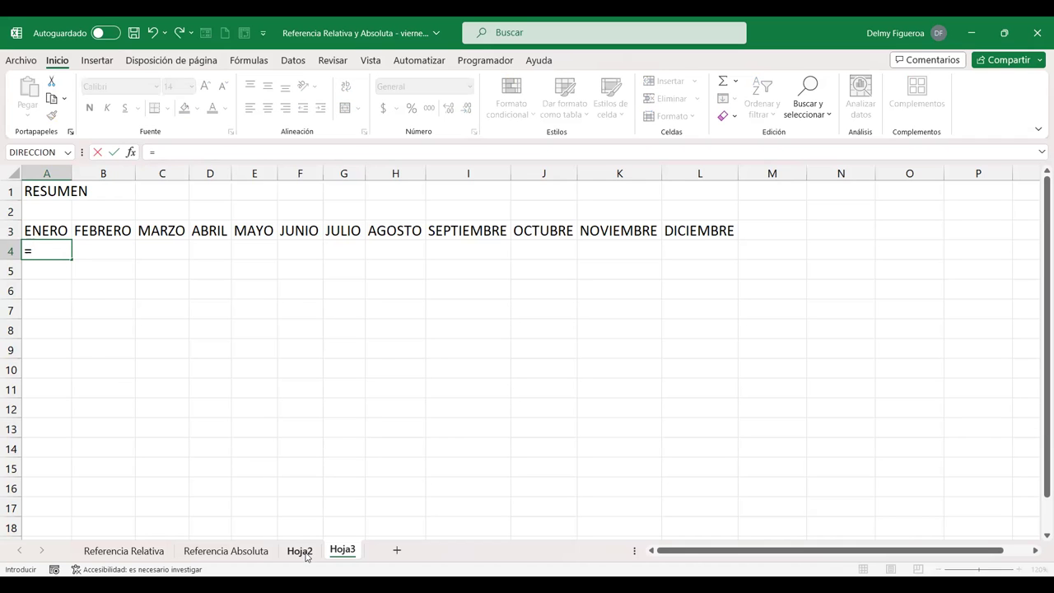
left_click(303, 552)
left_click(140, 450)
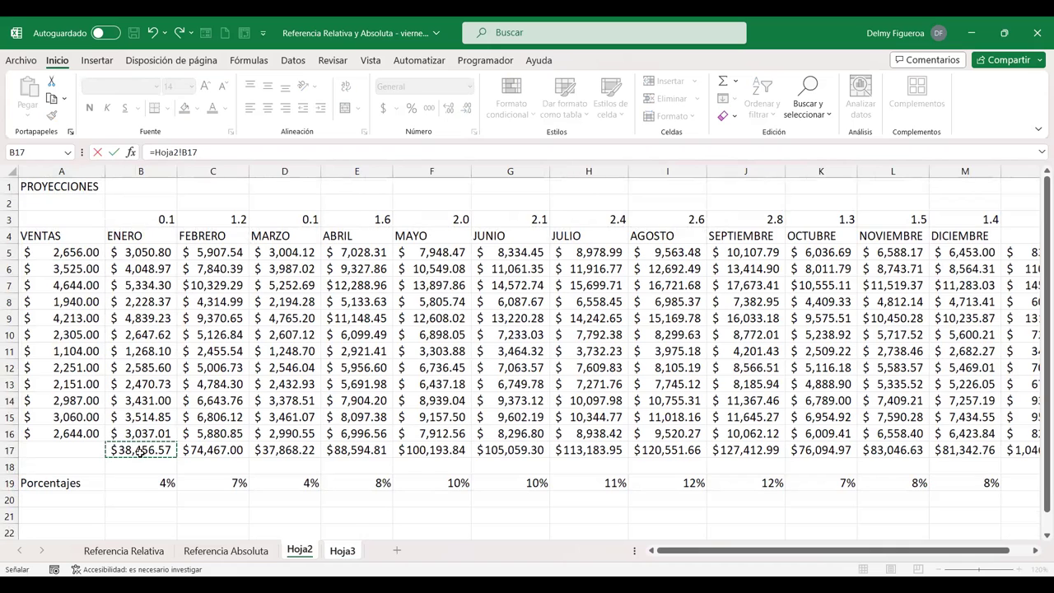
key("Return")
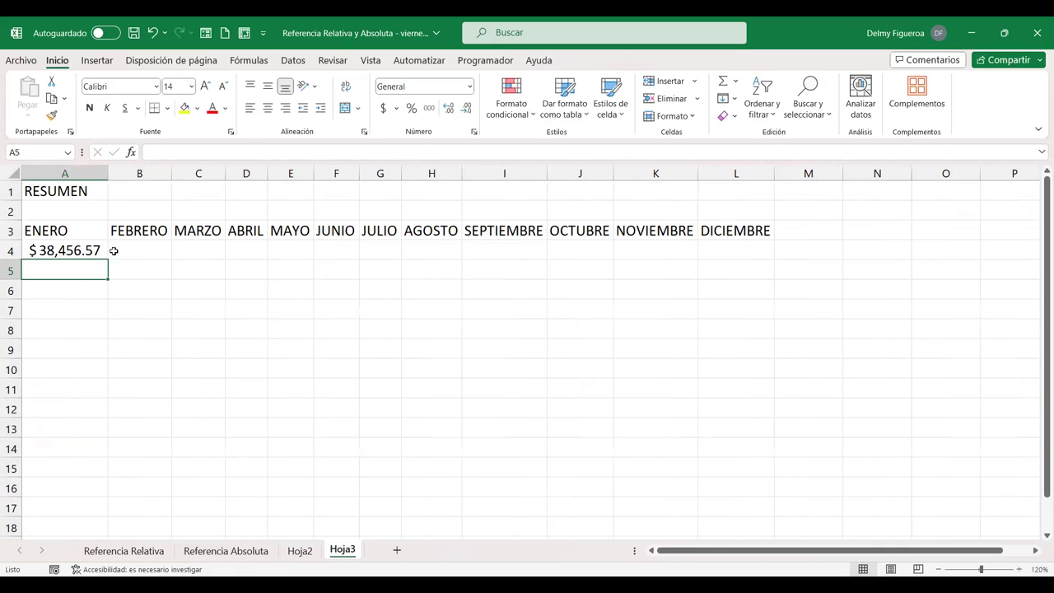
- Fill A4's total link across to L4 and auto-fit columns to show the amounts
left_click(98, 250)
left_click_drag(158, 257, 753, 260)
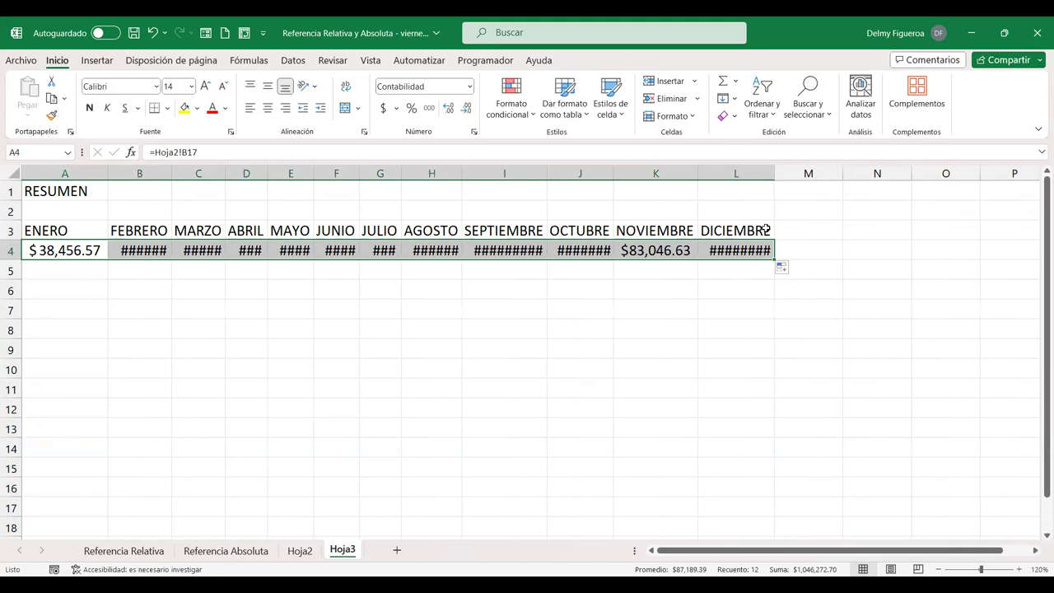
left_click(684, 120)
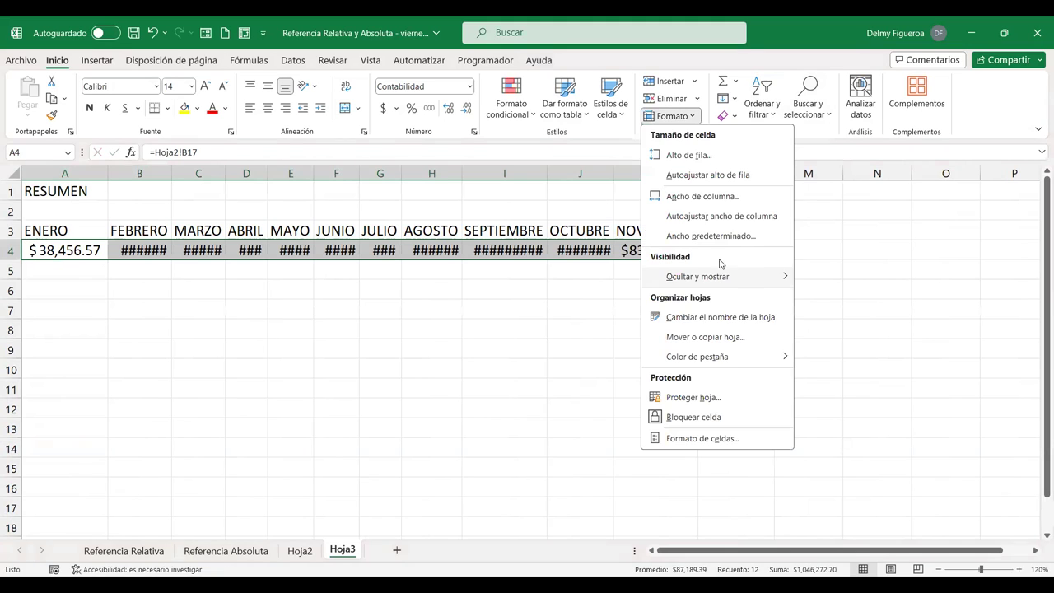
left_click(722, 216)
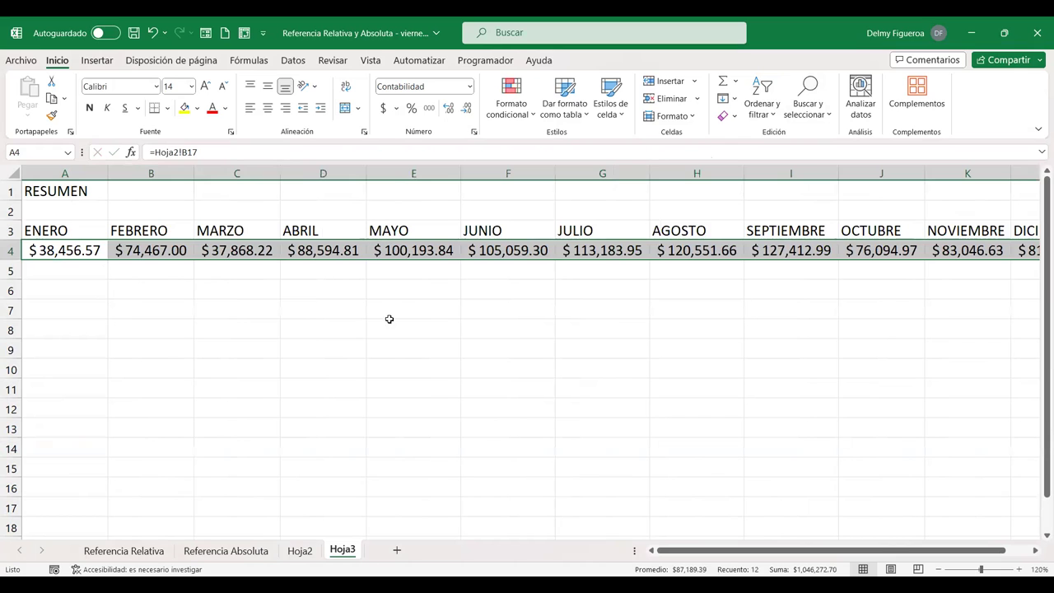
left_click(161, 252)
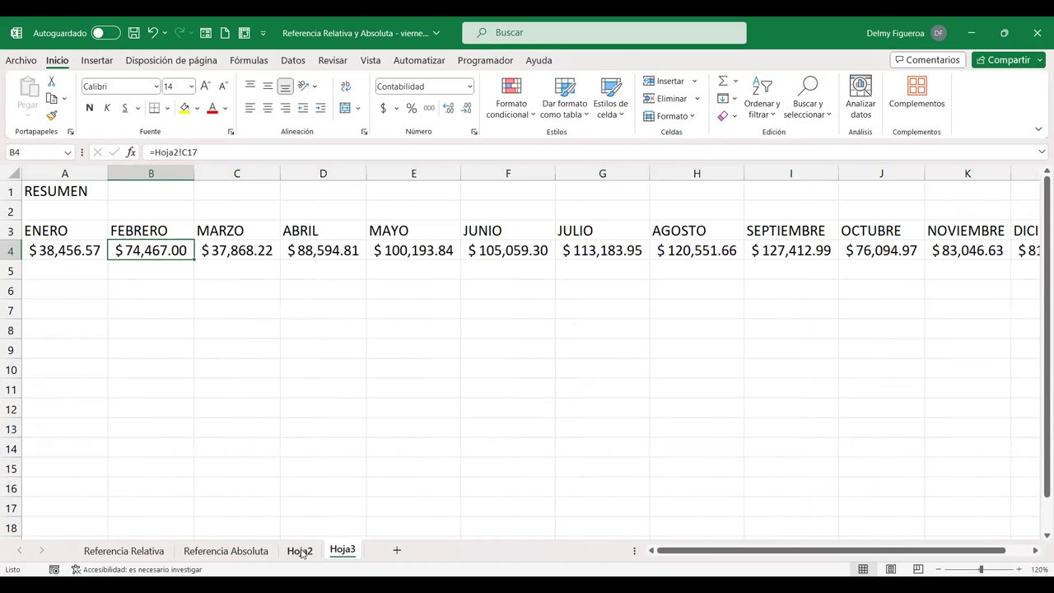
- Set Hoja2's January factor in B3 to 0.3 and check Hoja3's ENERO total of $43,524.00
left_click(300, 551)
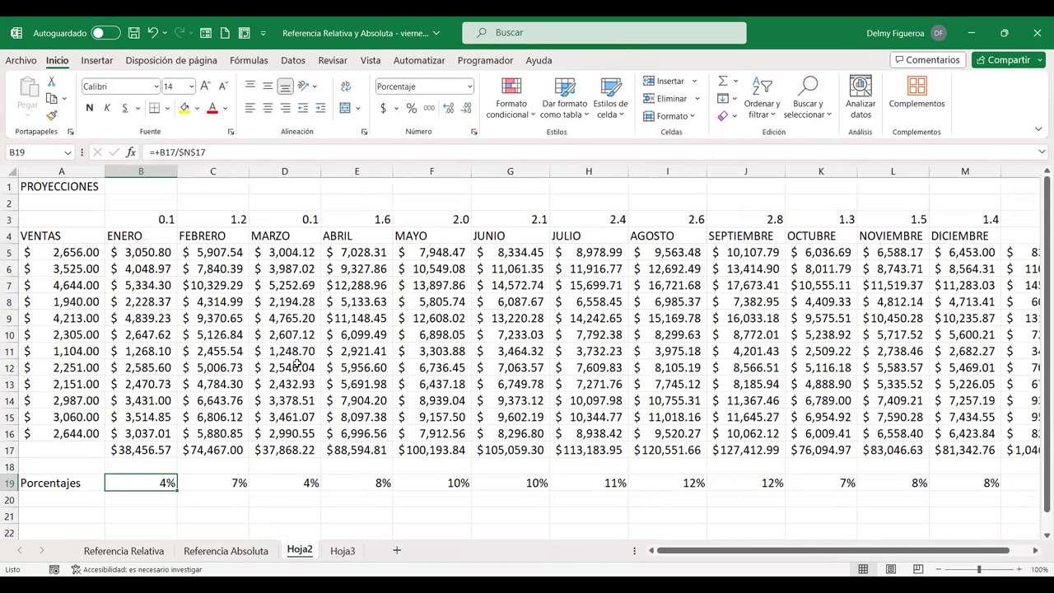
left_click(343, 552)
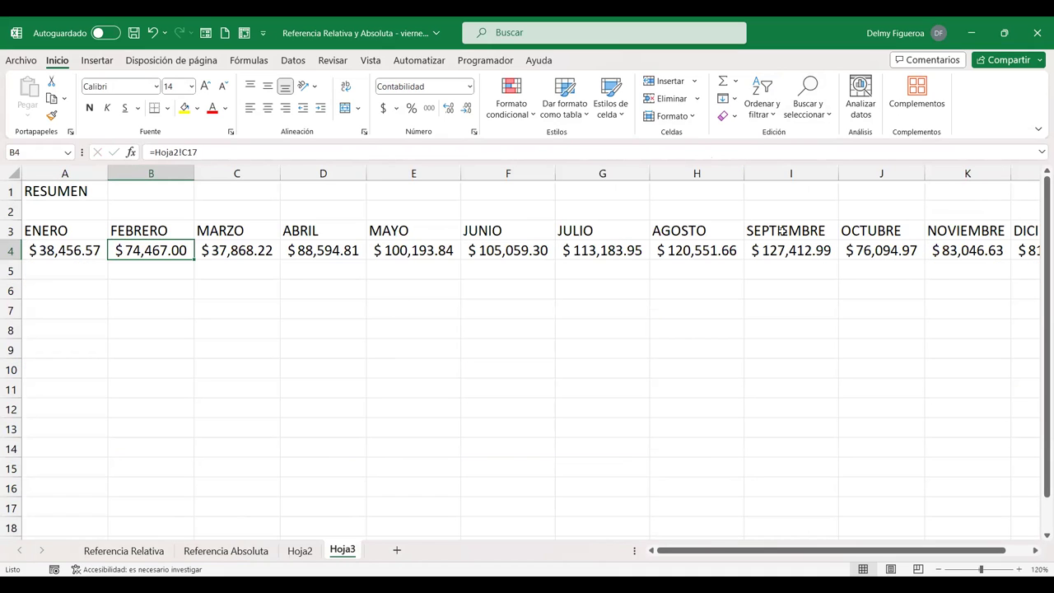
left_click(300, 550)
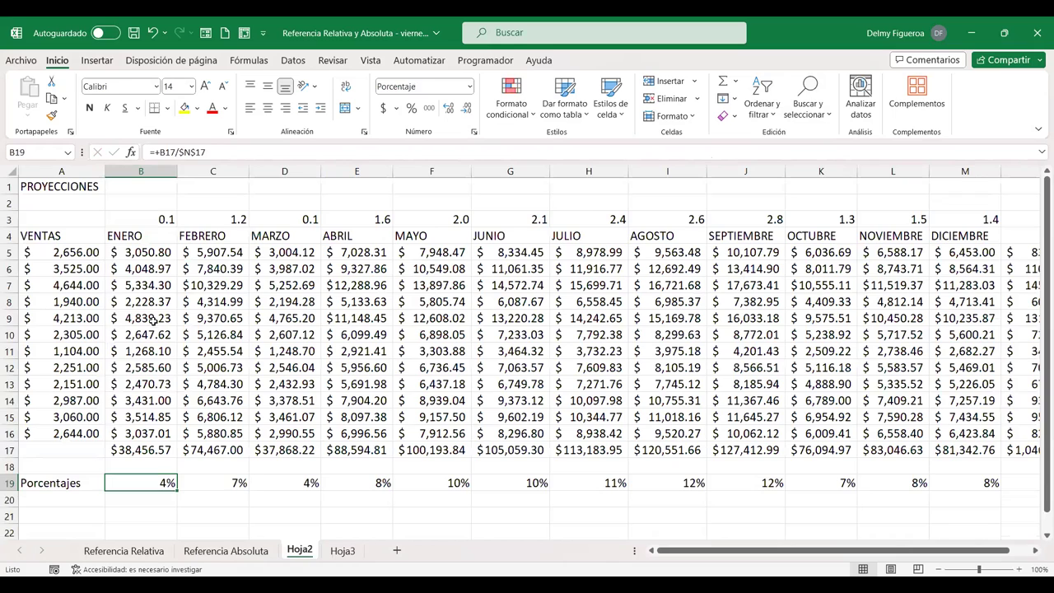
left_click(146, 267)
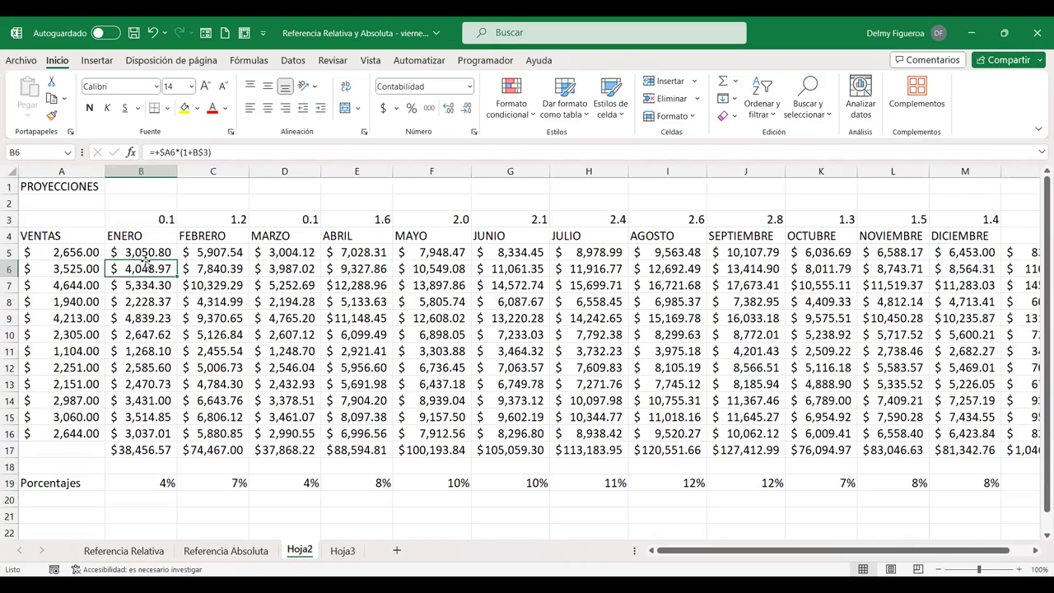
left_click(153, 219)
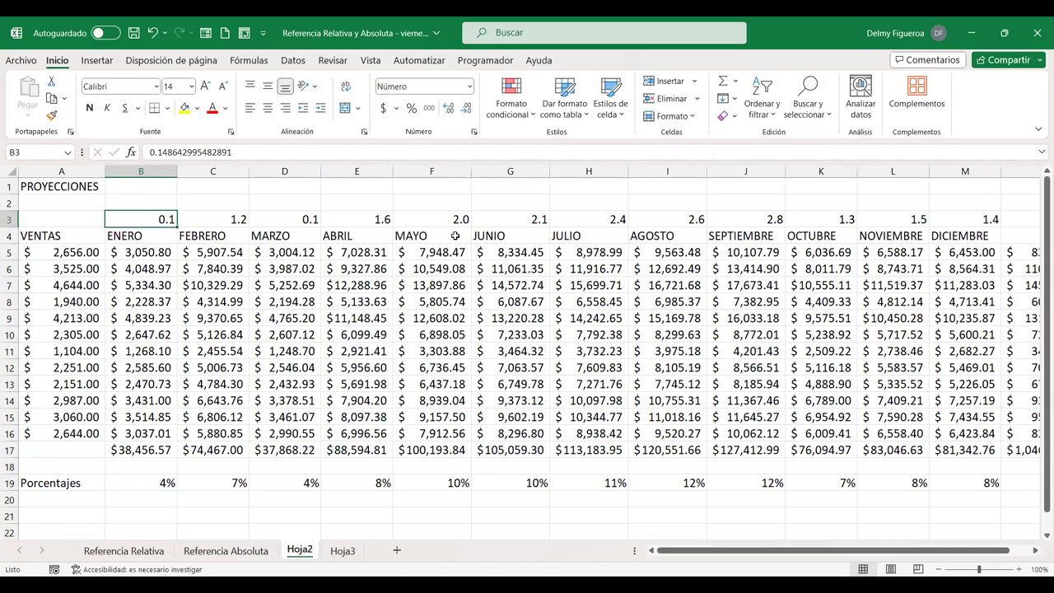
type(".3")
key("Return")
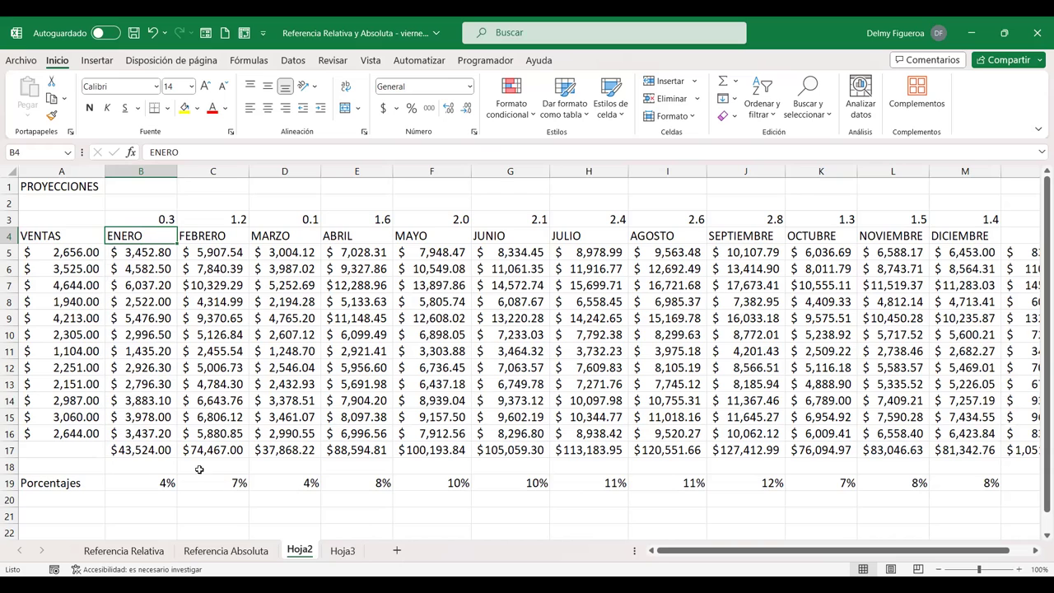
left_click(343, 550)
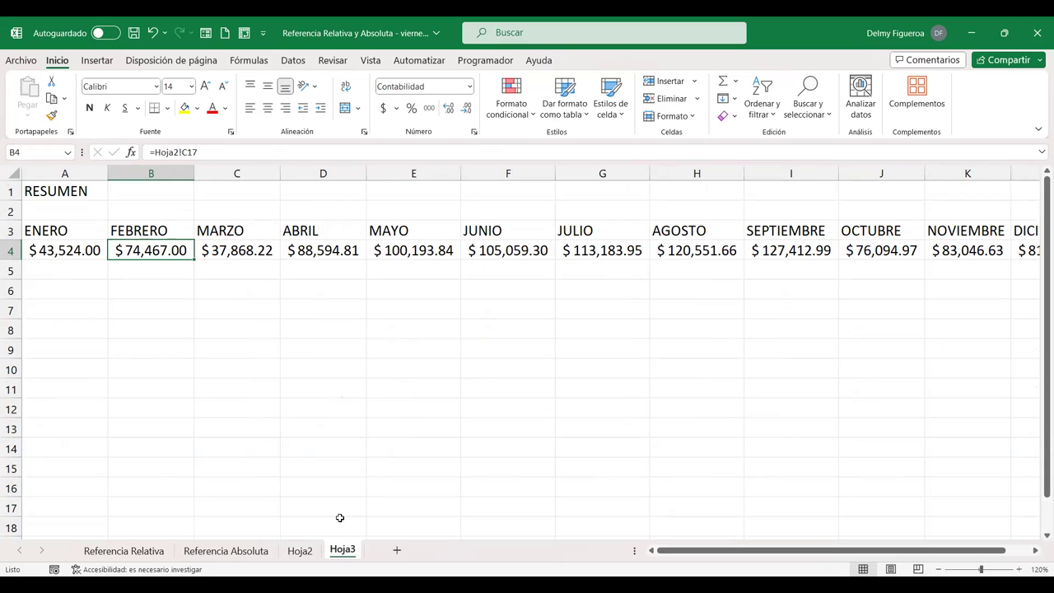
left_click(301, 552)
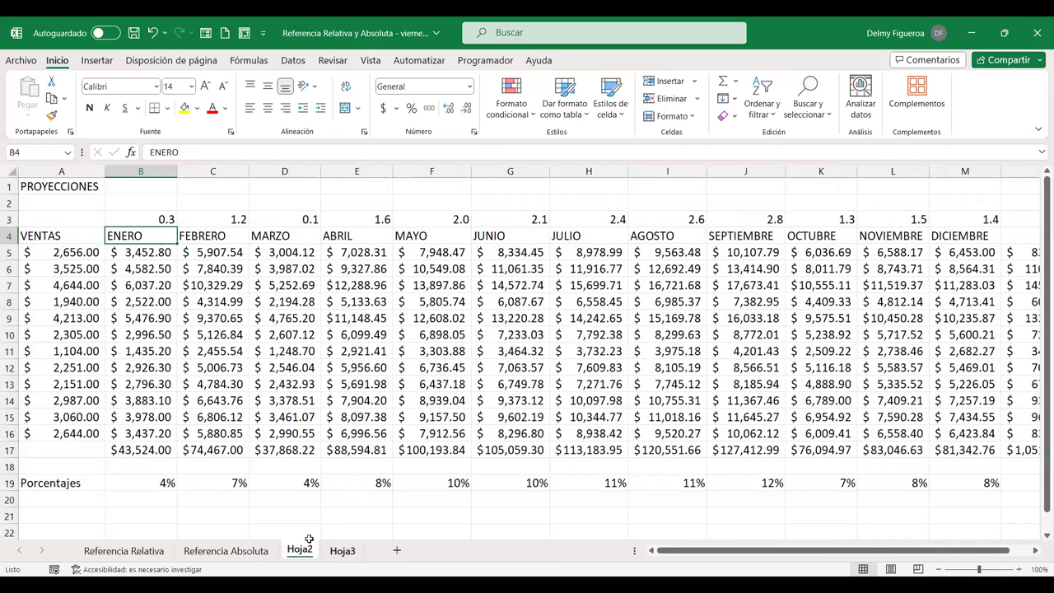
left_click(342, 553)
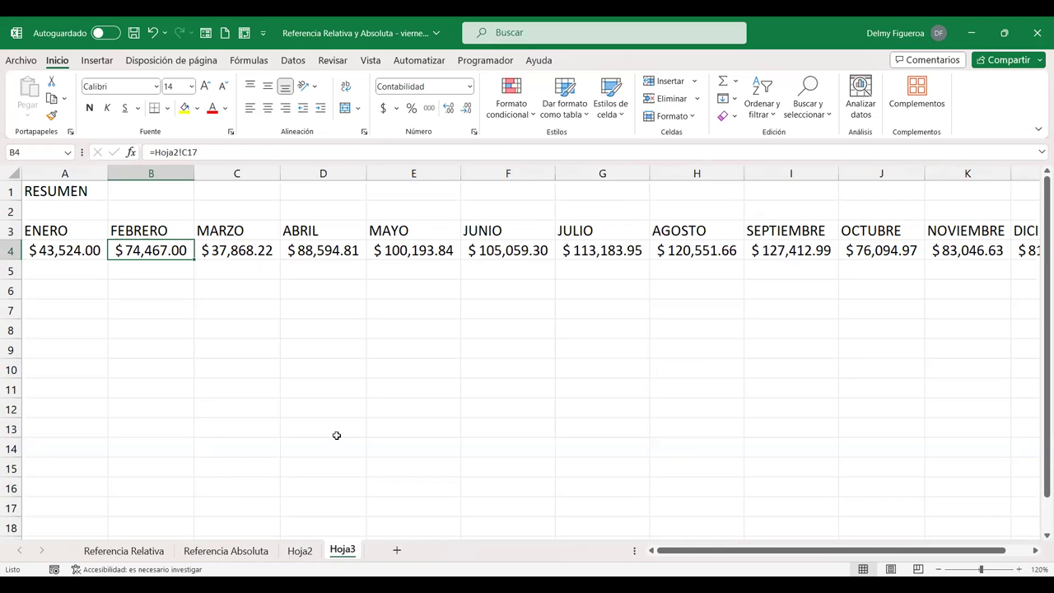
left_click(301, 550)
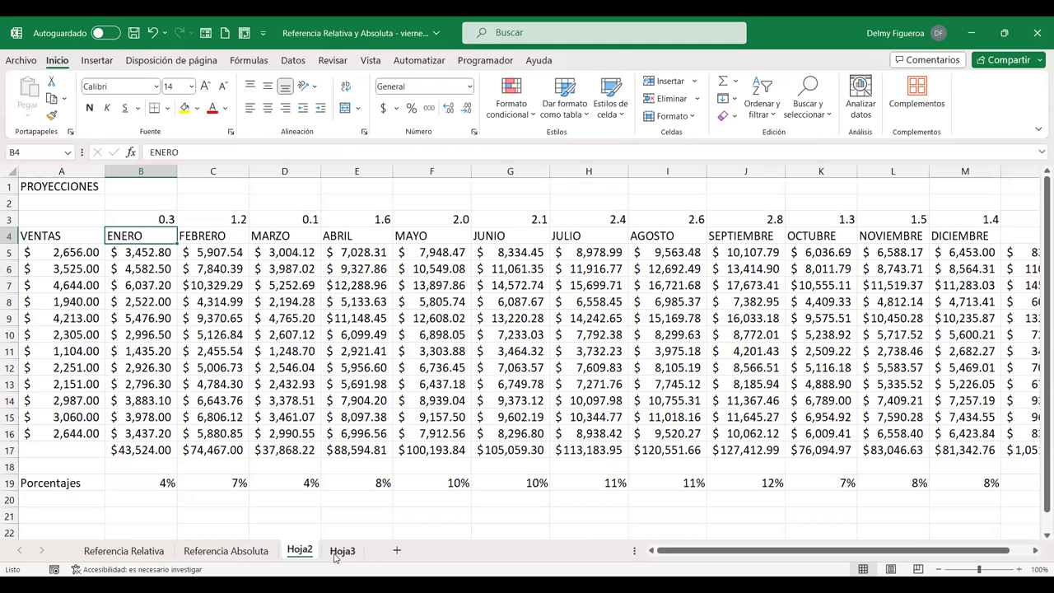
left_click(336, 558)
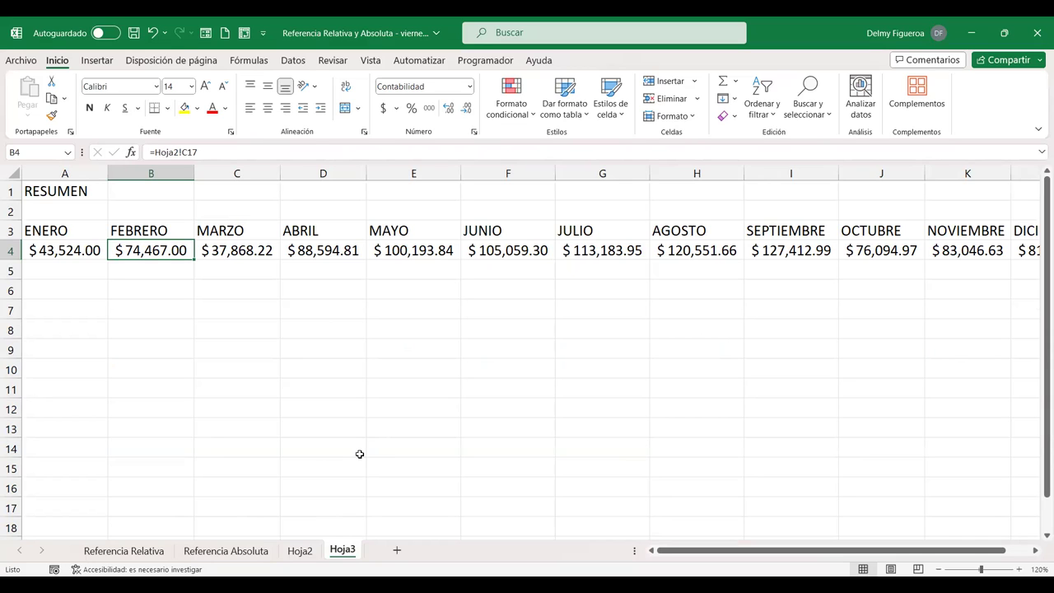
left_click(300, 550)
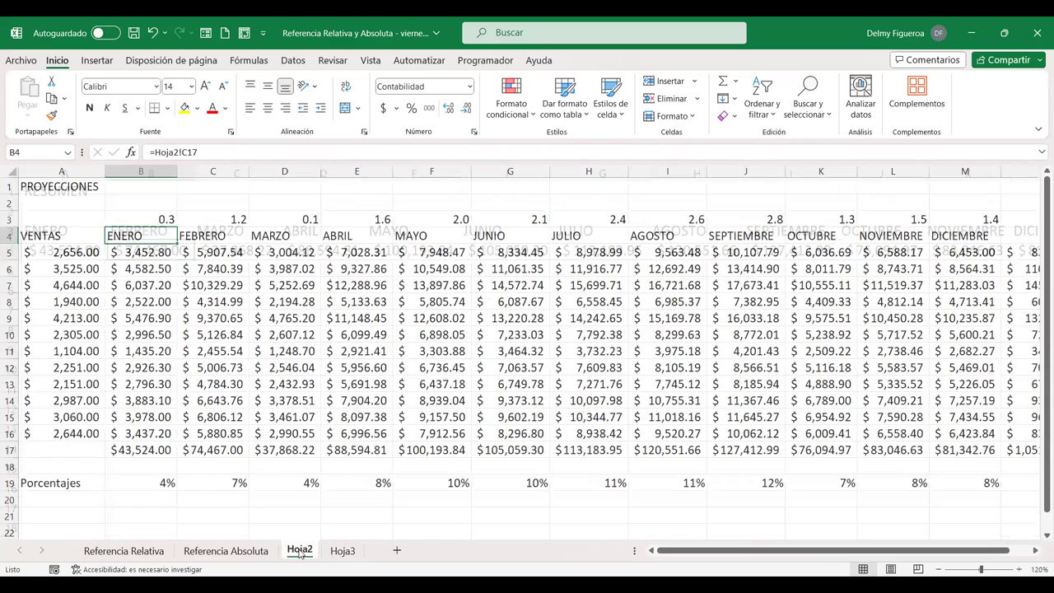
left_click(163, 252)
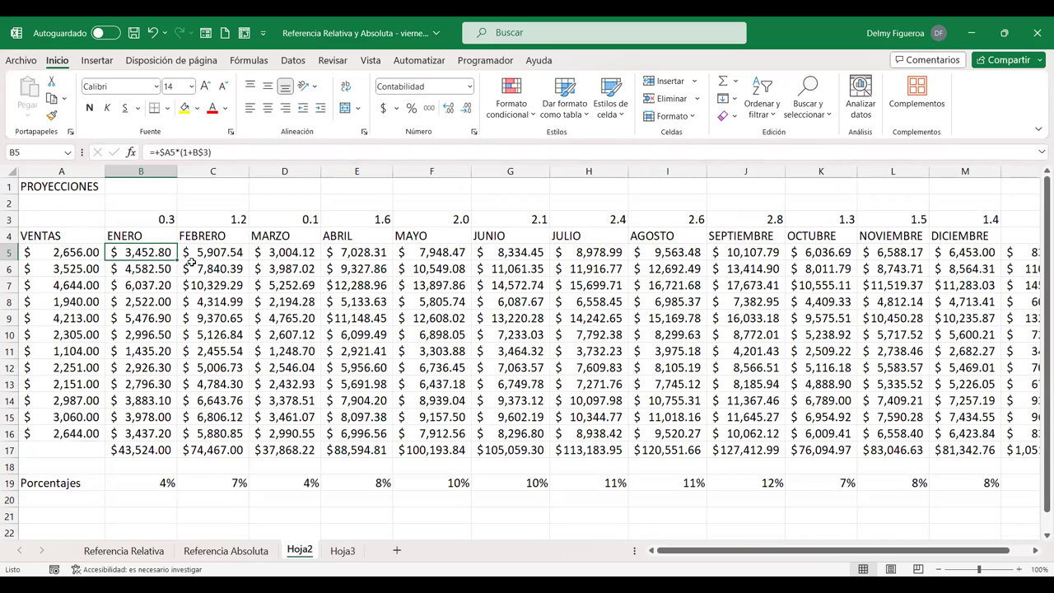
double_click(160, 252)
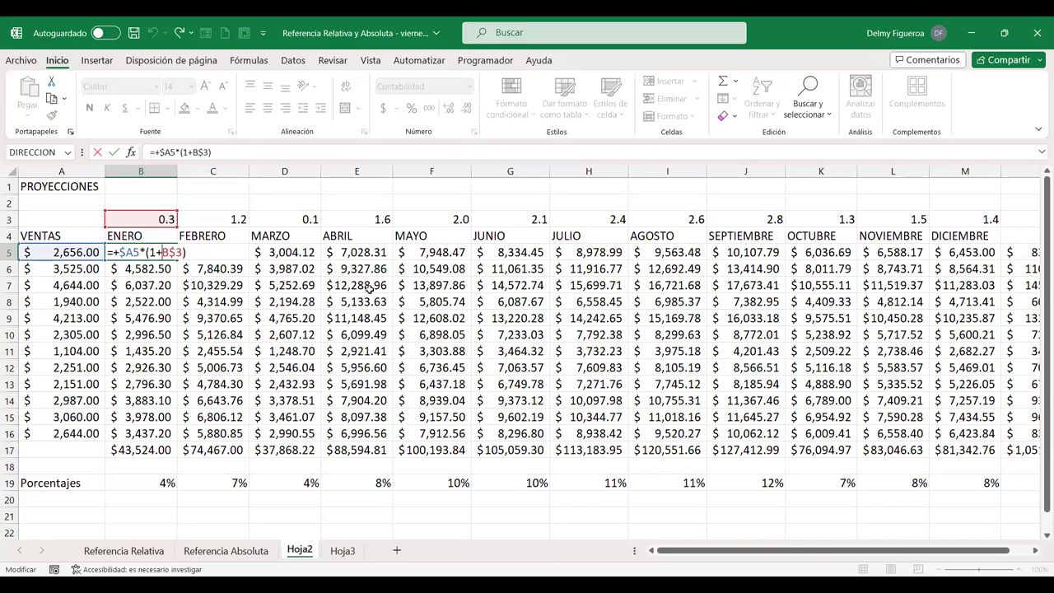
key("Return")
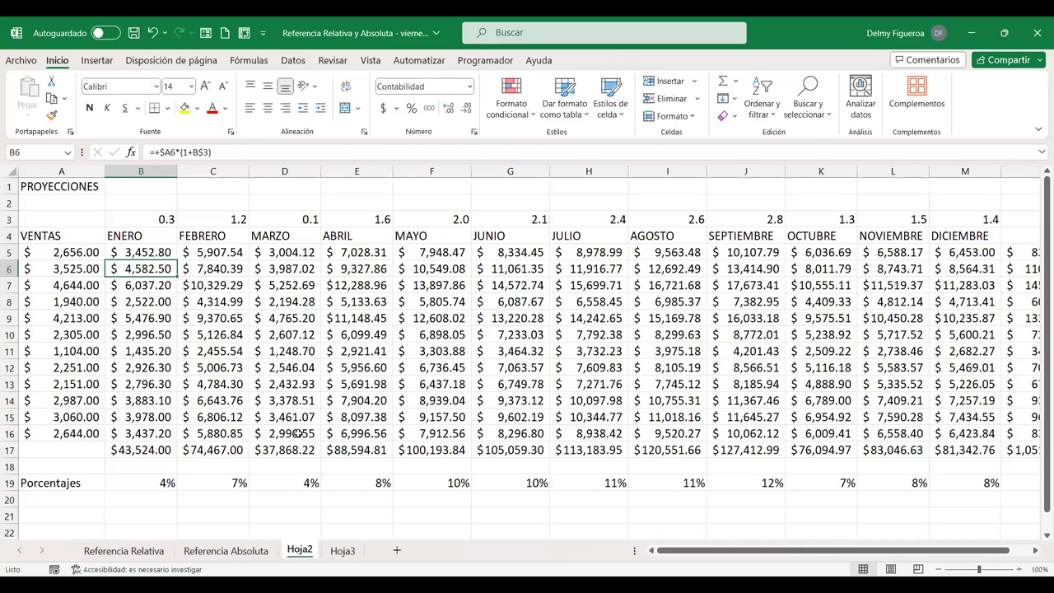
left_click(344, 553)
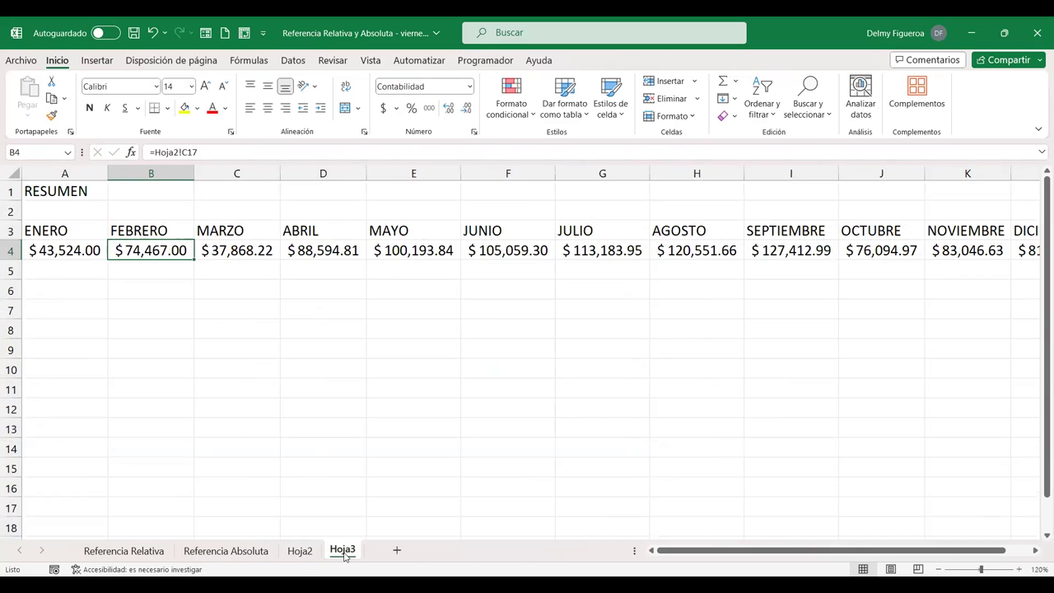
- Return to the Referencia Absoluta sheet and open the Fórmulas lookup and reference functions list
left_click(311, 556)
left_click(247, 550)
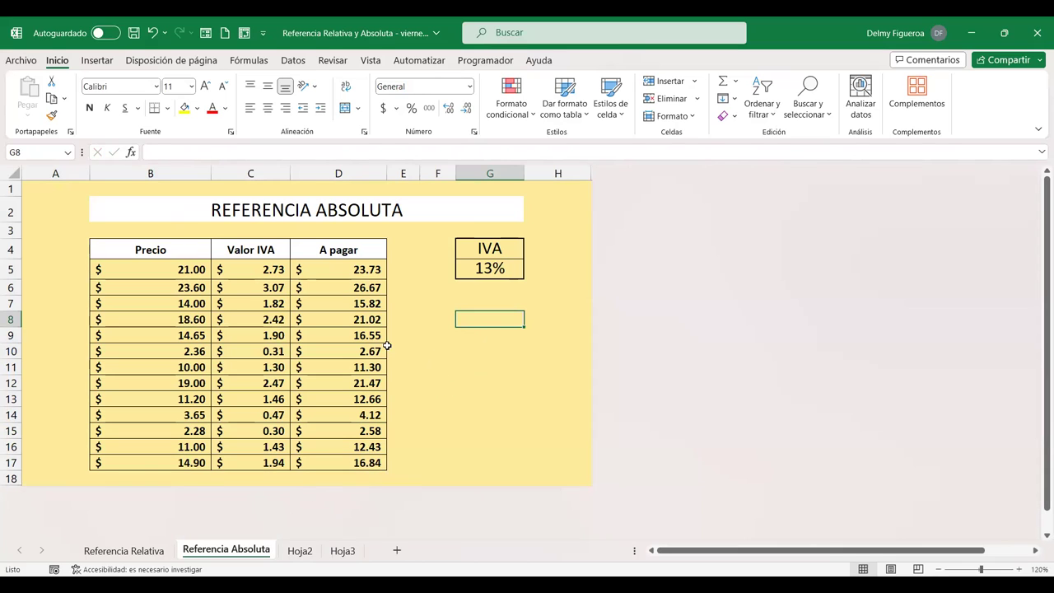
left_click(240, 61)
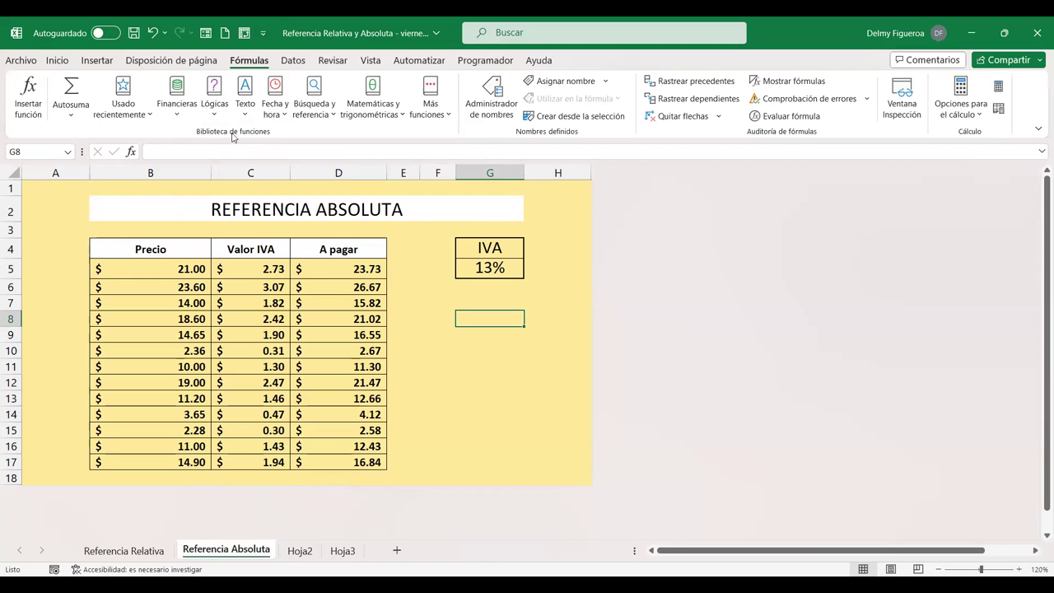
left_click(329, 120)
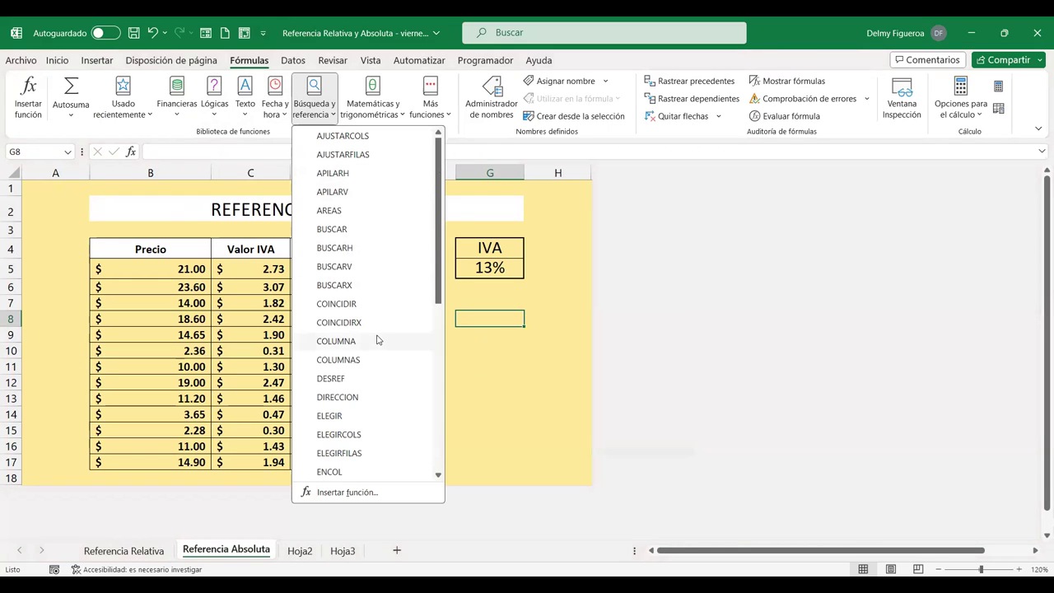
left_click(329, 380)
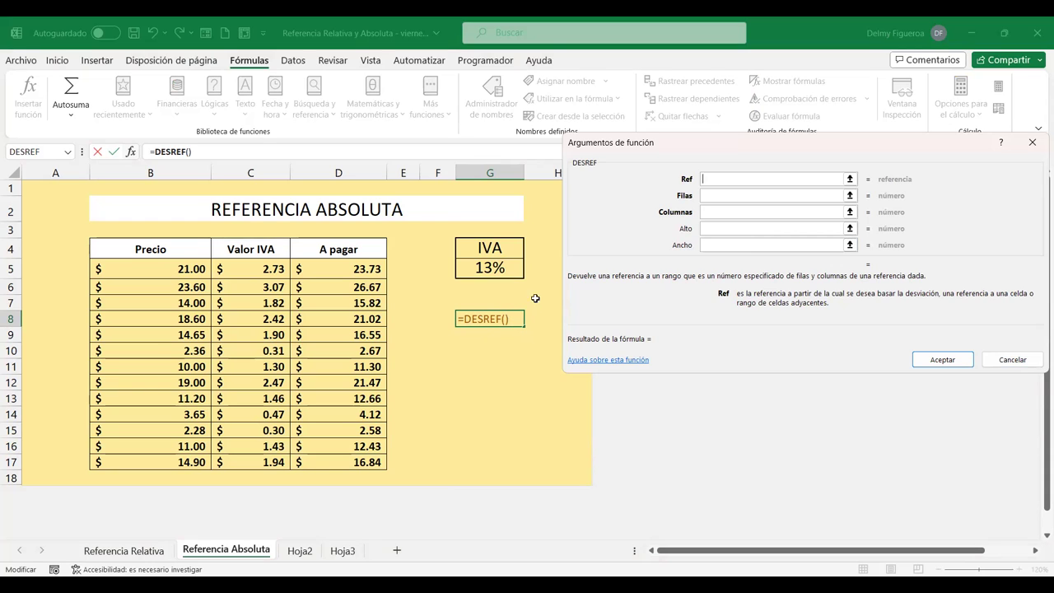
left_click(1009, 362)
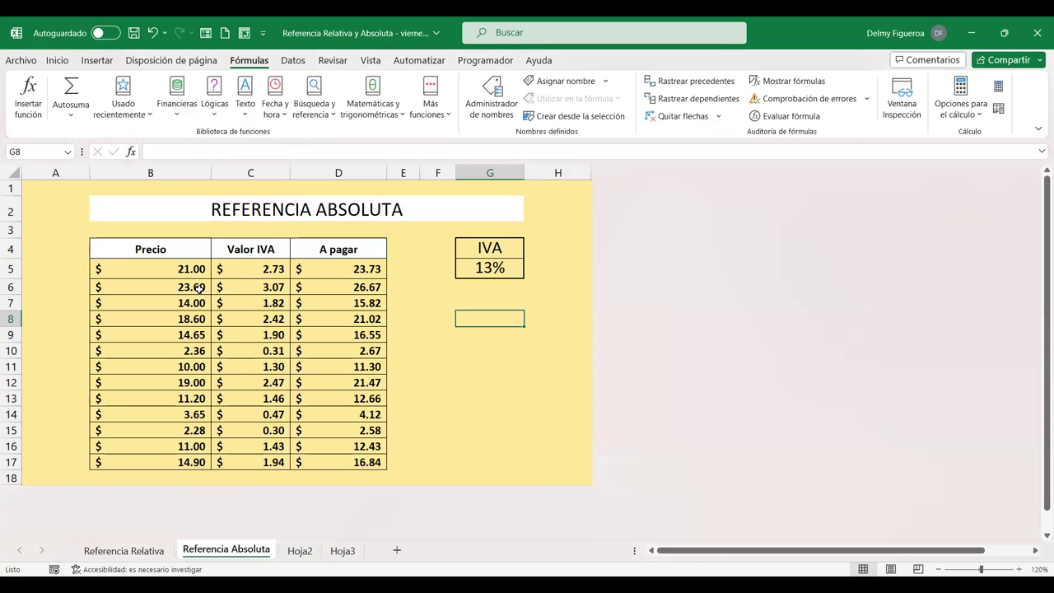
left_click_drag(185, 269, 177, 463)
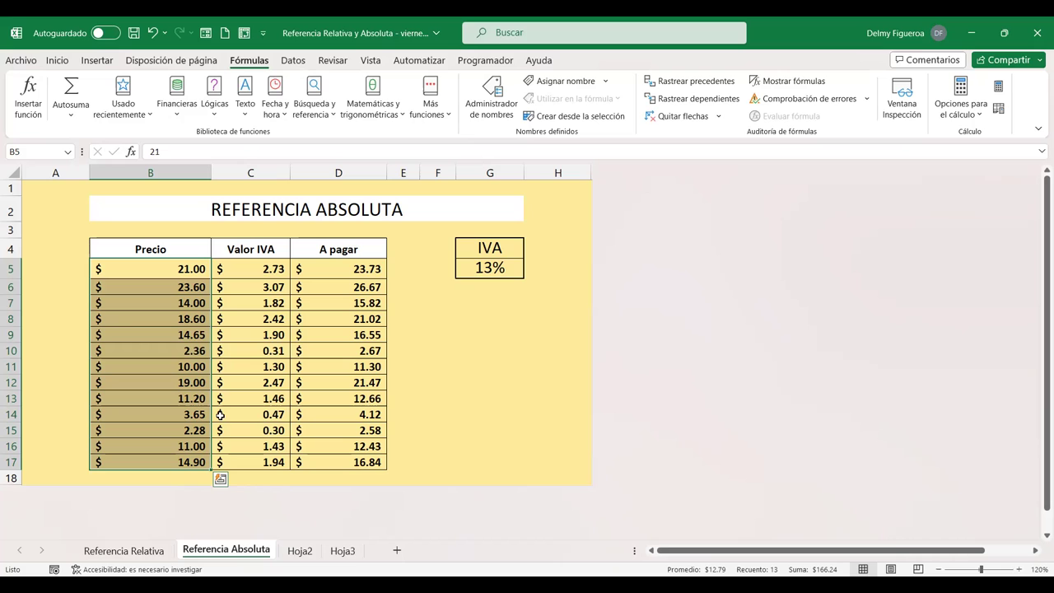
left_click(60, 266)
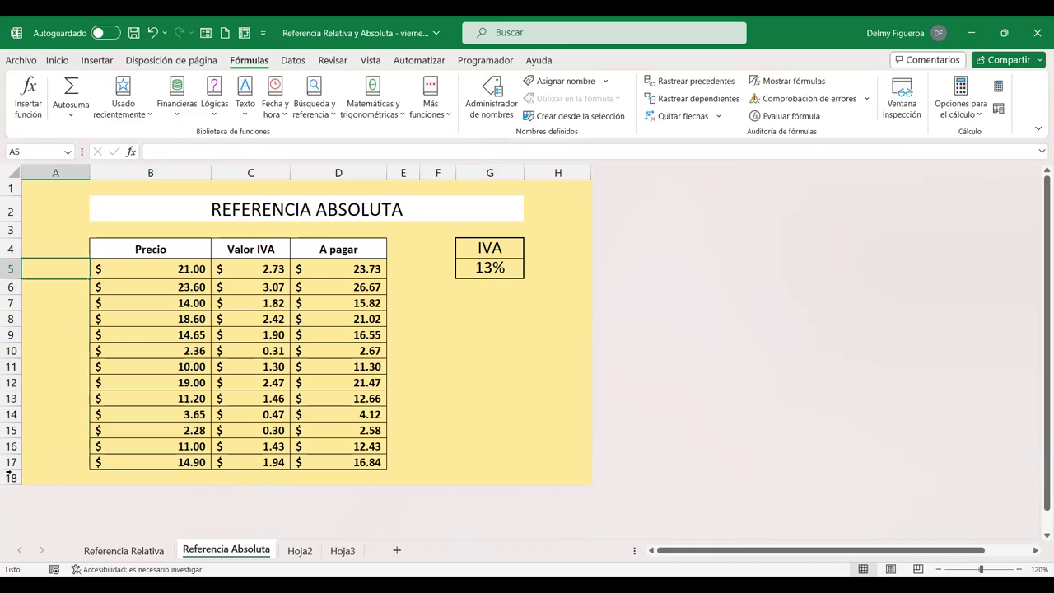
left_click(10, 478)
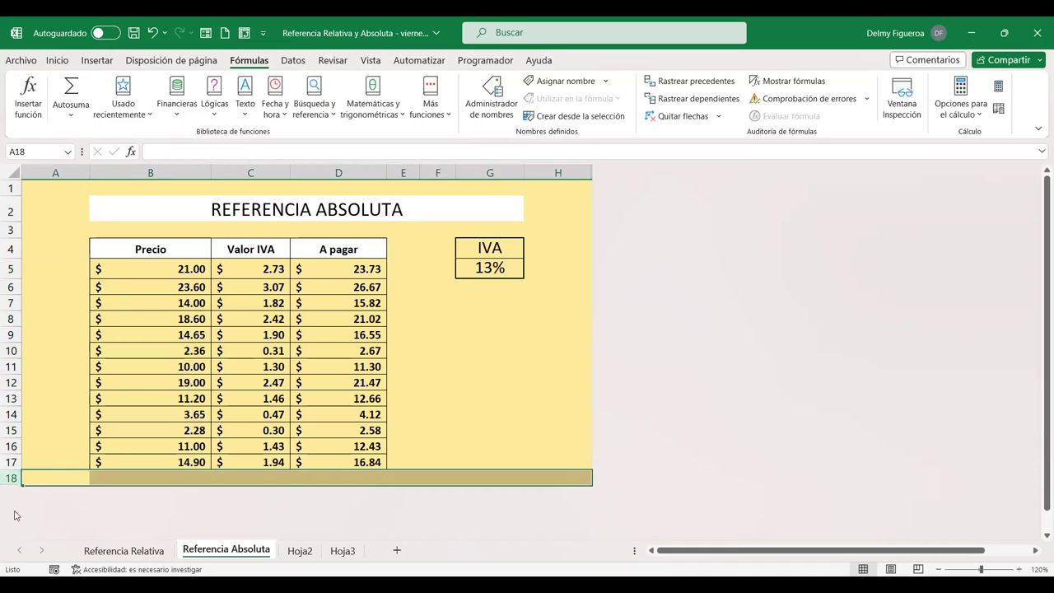
- Unhide the rows below row 18 and add a 'Productos' header in A4 styled like Precio
right_click(11, 478)
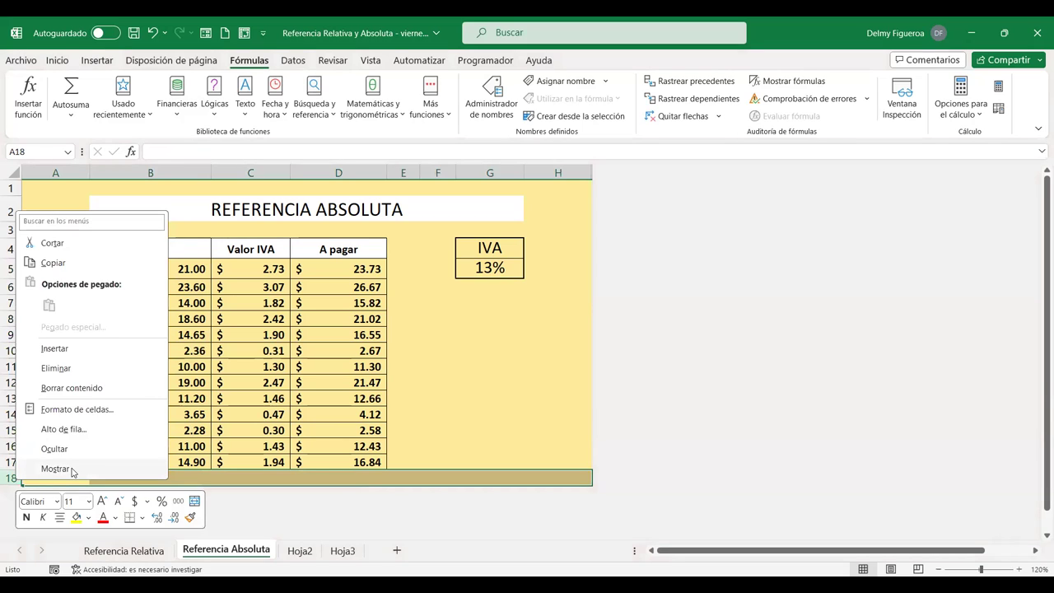
left_click(72, 470)
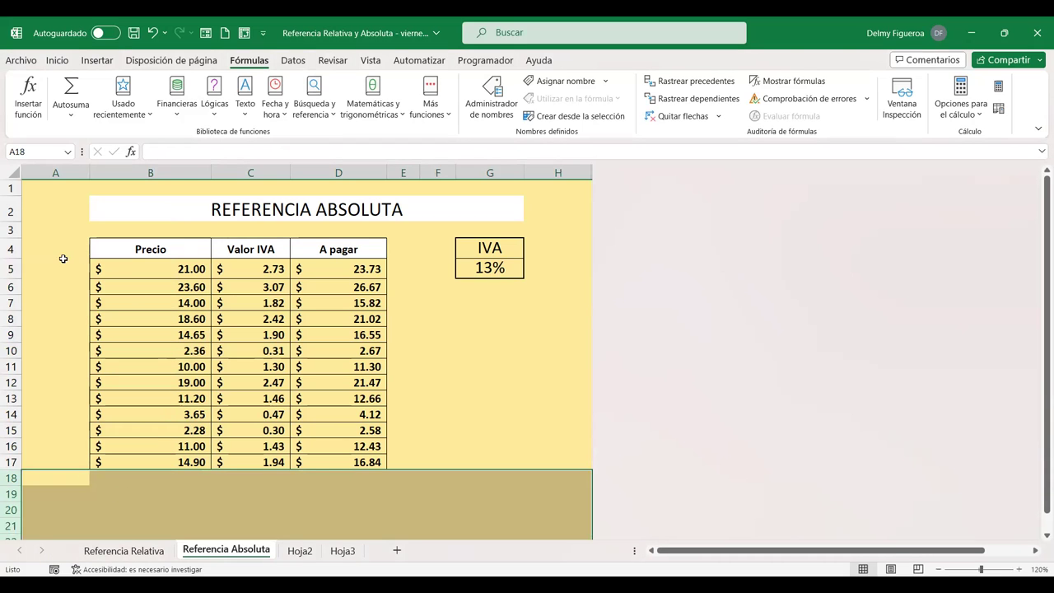
left_click(152, 252)
key("ctrl+c")
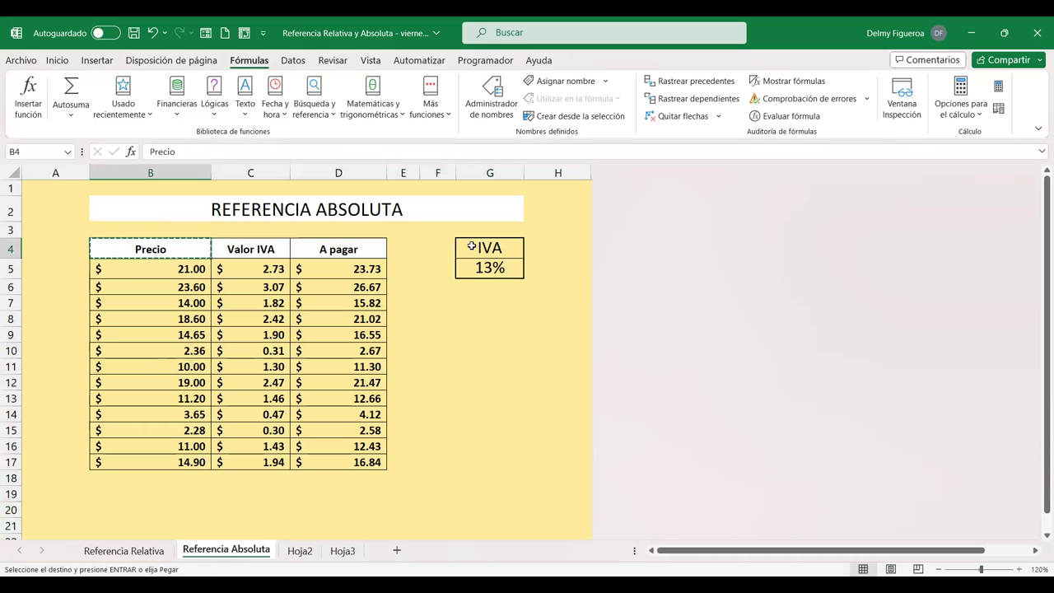
key("Left")
key("Return")
type("p")
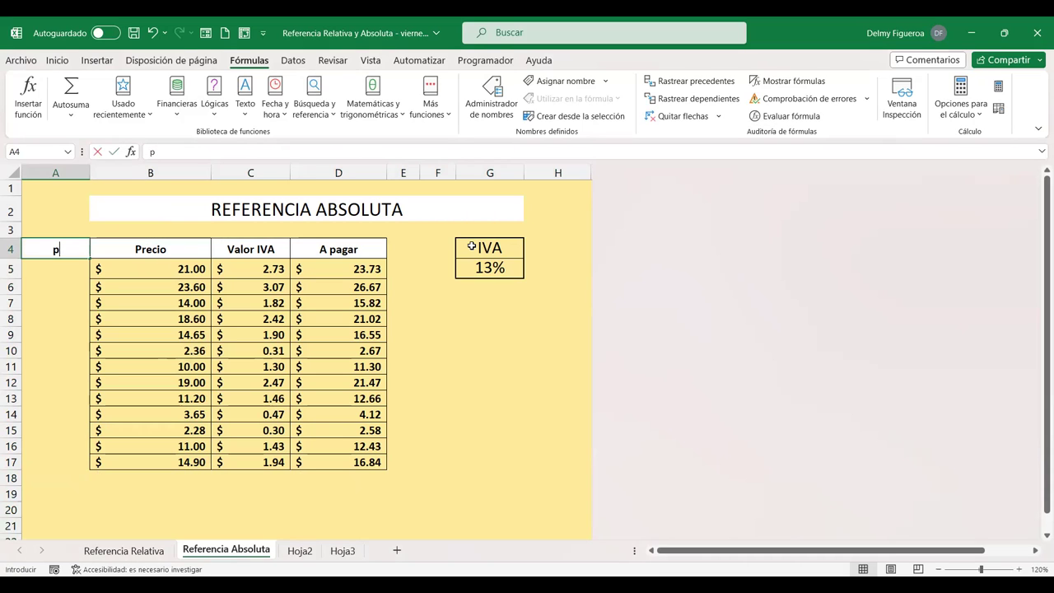
key("BackSpace")
type("Productos")
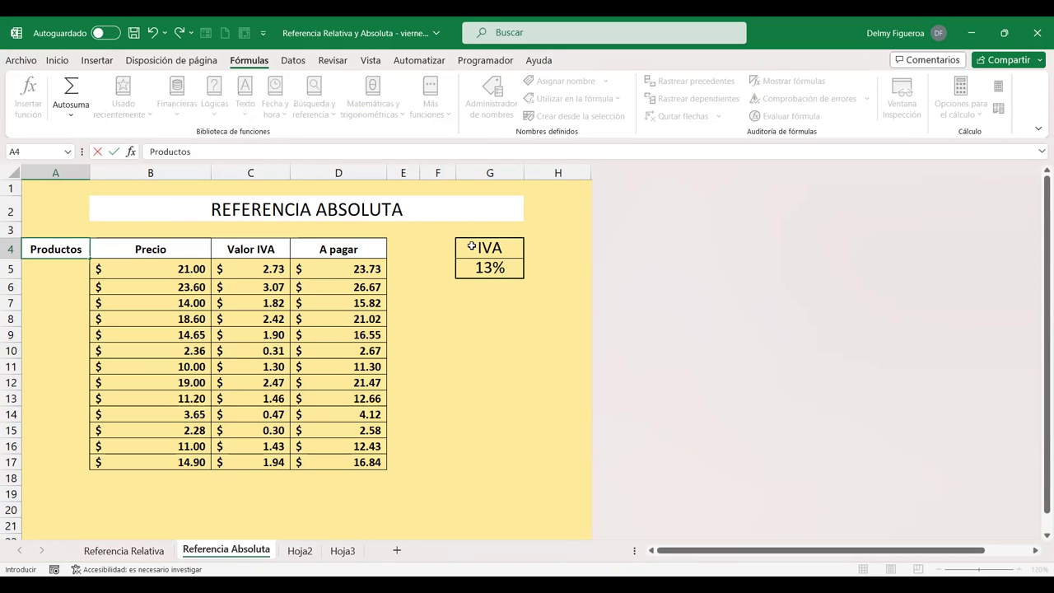
key("Return")
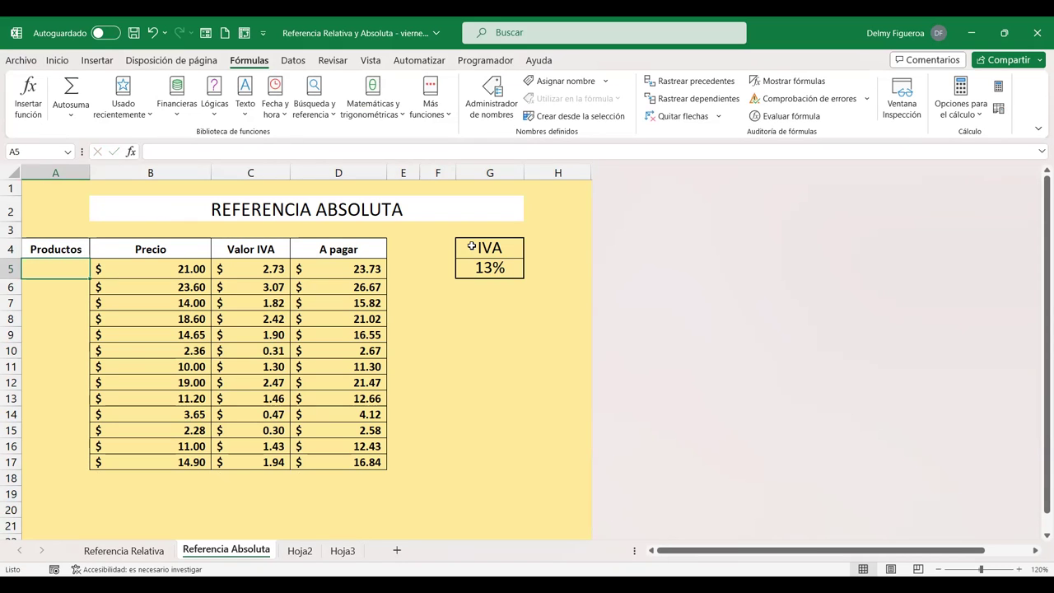
- Fill A5:A17 with Producto 1 through Producto 13, then select cell G8
type("Pr")
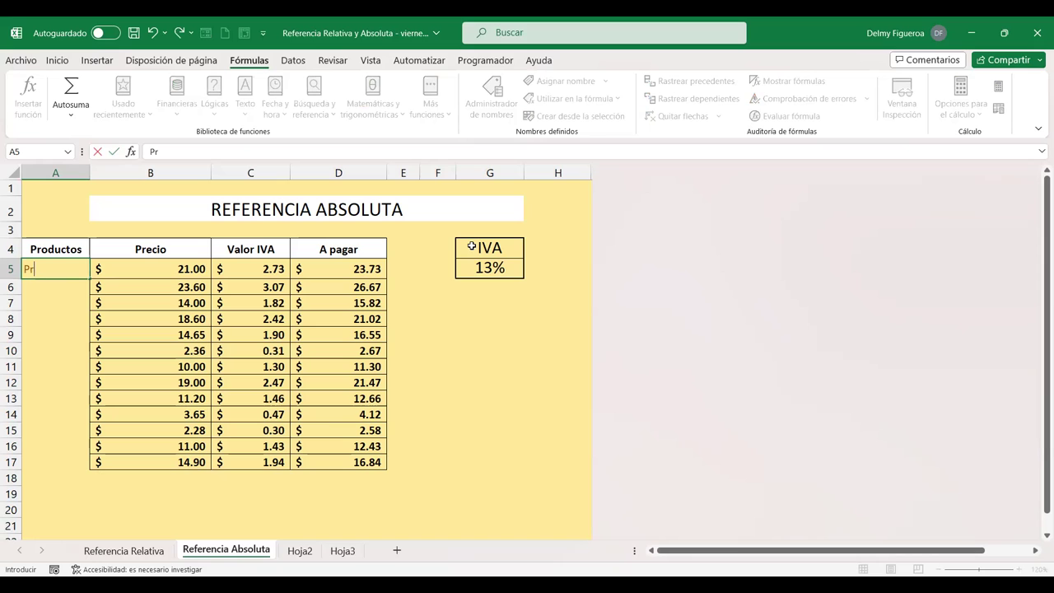
type("dduc")
key("Return")
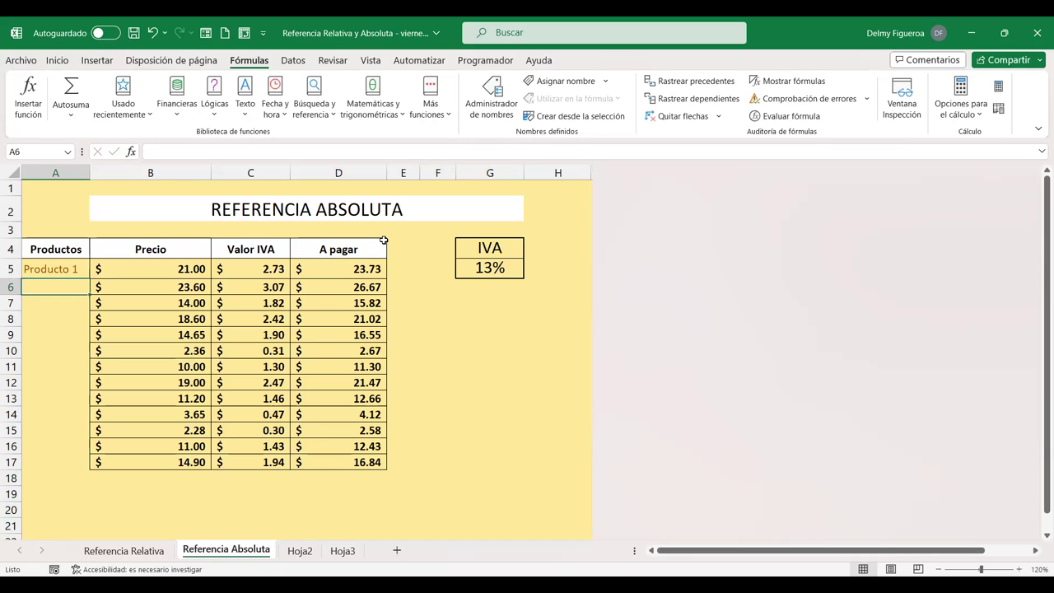
left_click(62, 267)
left_click_drag(89, 278, 86, 306)
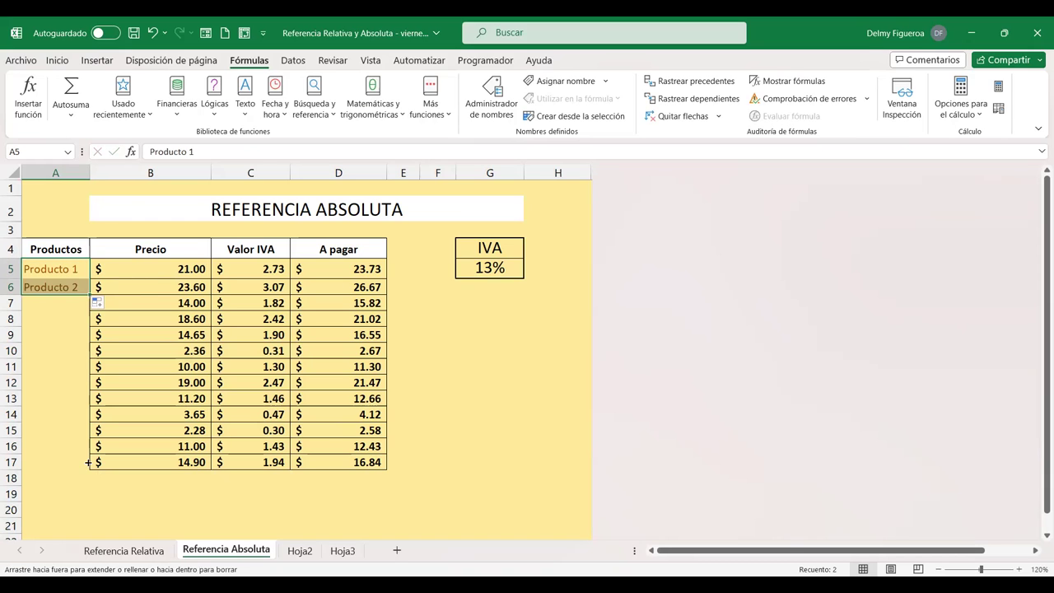
left_click_drag(117, 456, 123, 461)
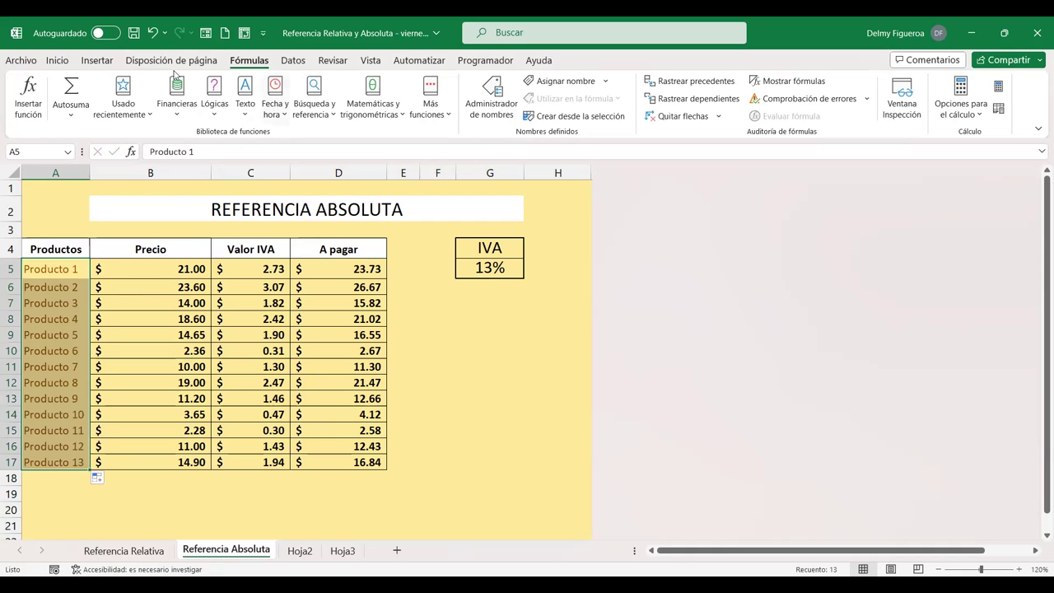
left_click(56, 62)
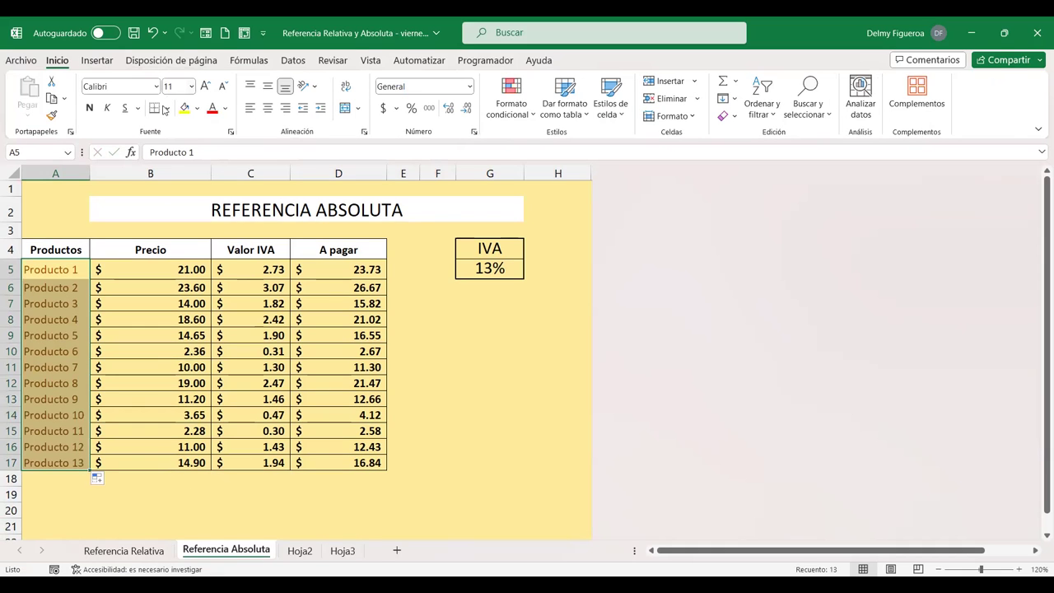
left_click(167, 107)
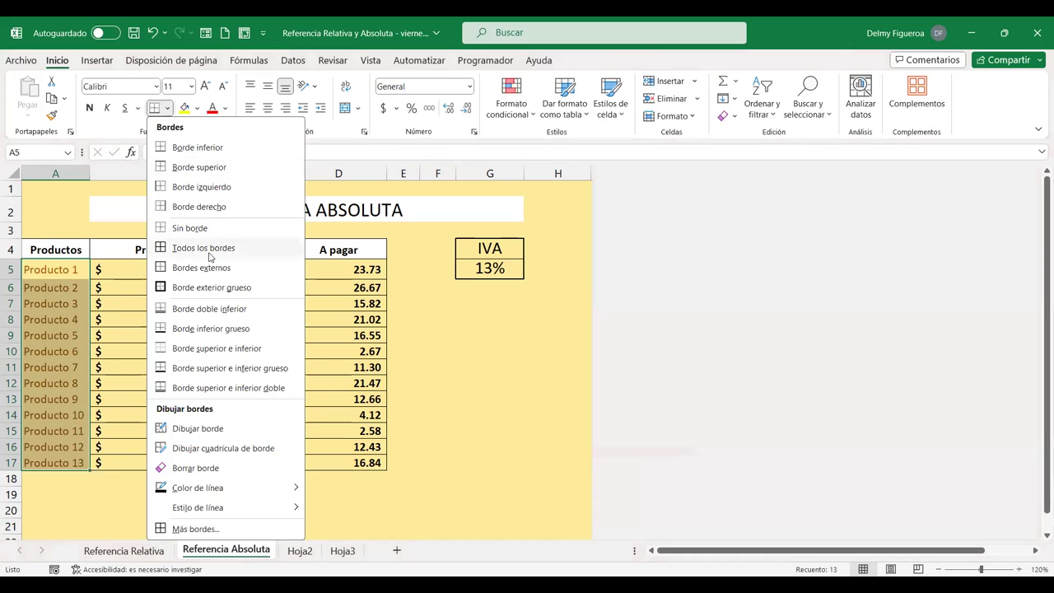
left_click(209, 255)
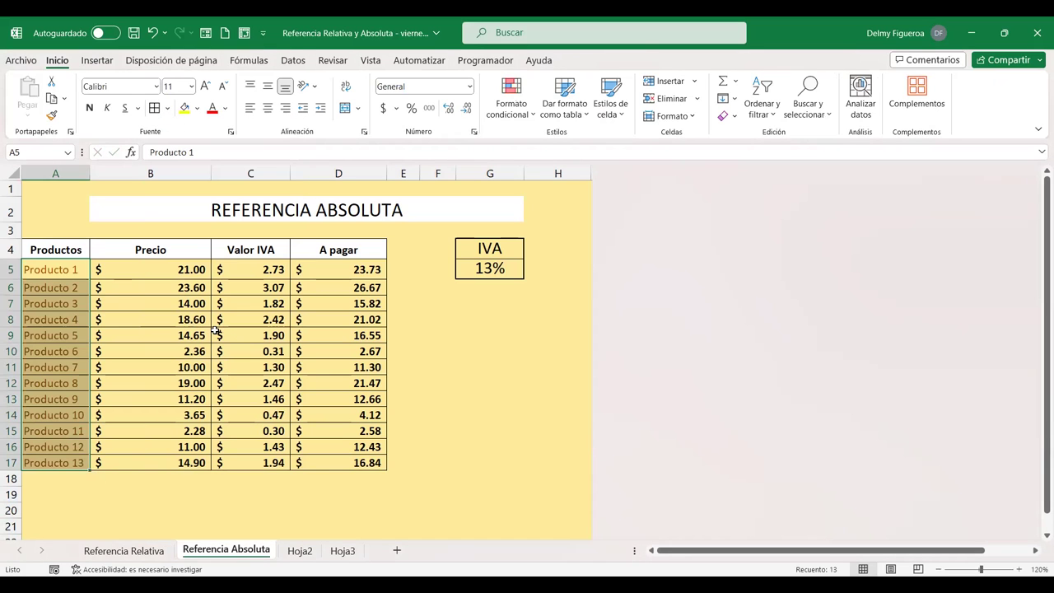
left_click(476, 313)
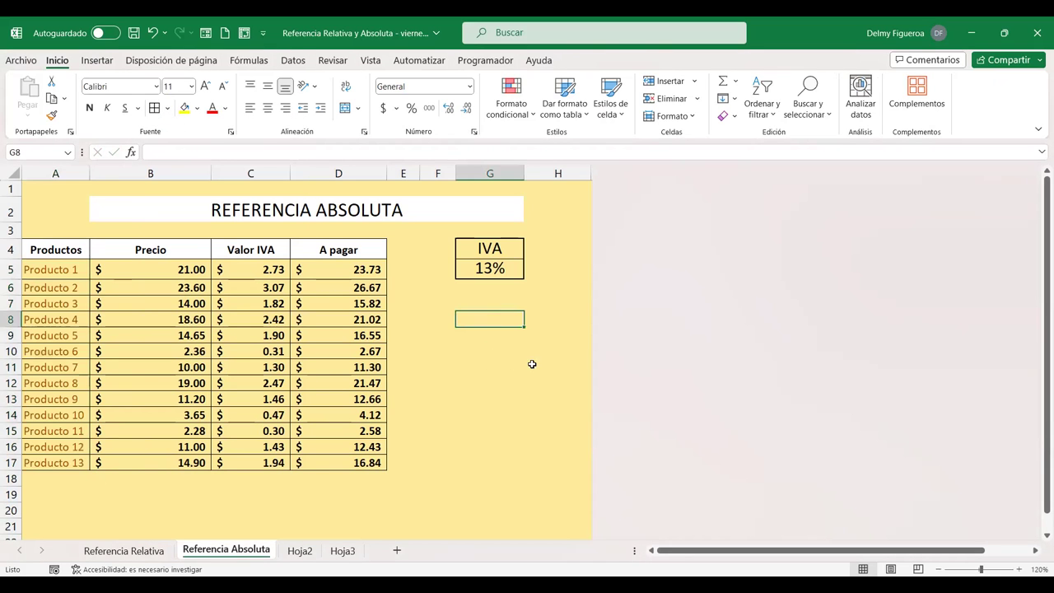
- Enter =+DESREF in G8 from the autocomplete list and bring up its Function Arguments
type("=")
type("+des")
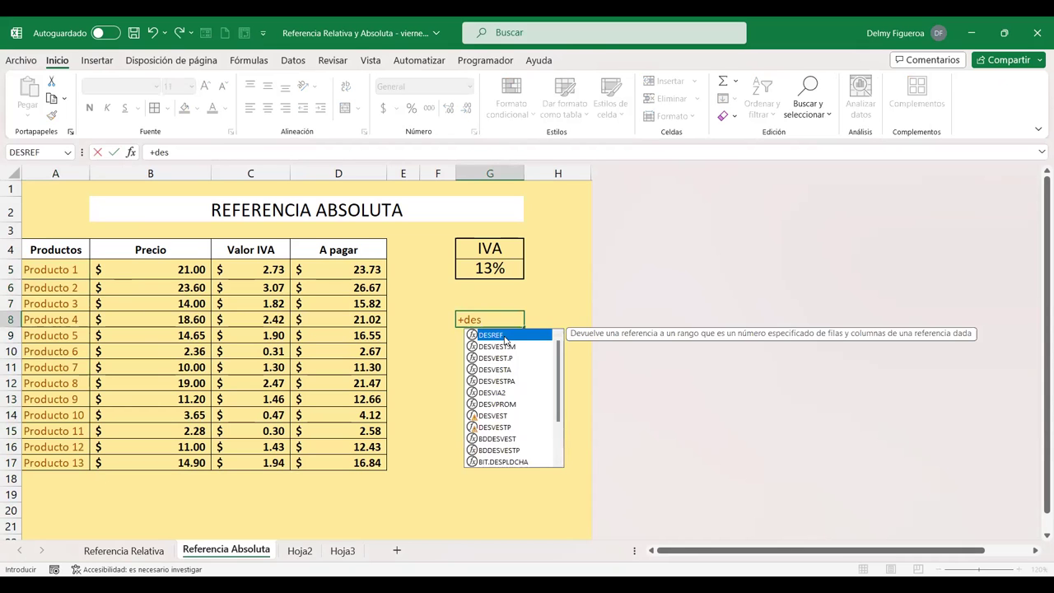
double_click(503, 336)
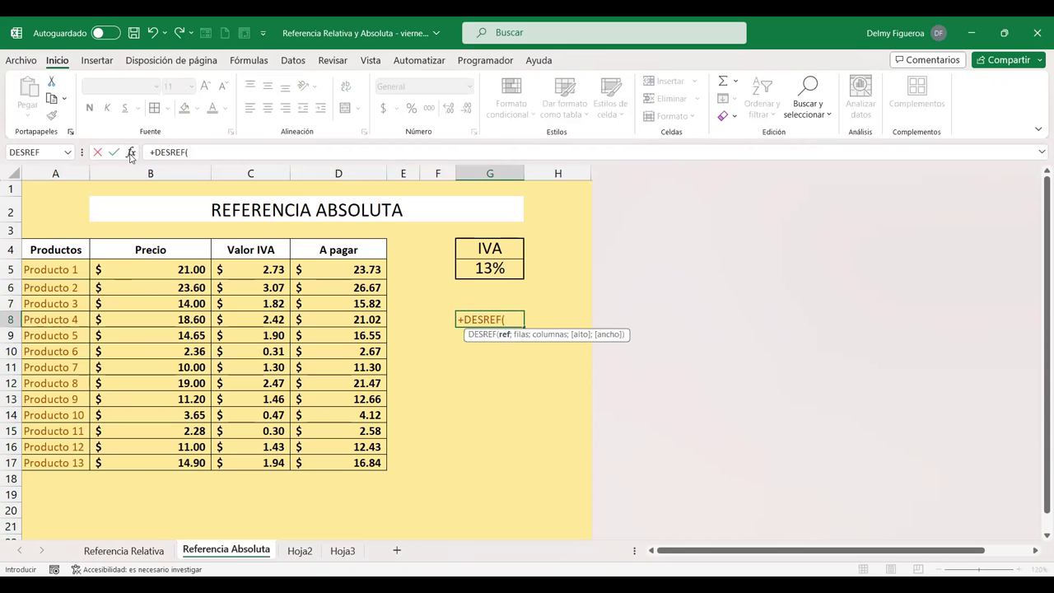
key("ctrl+a")
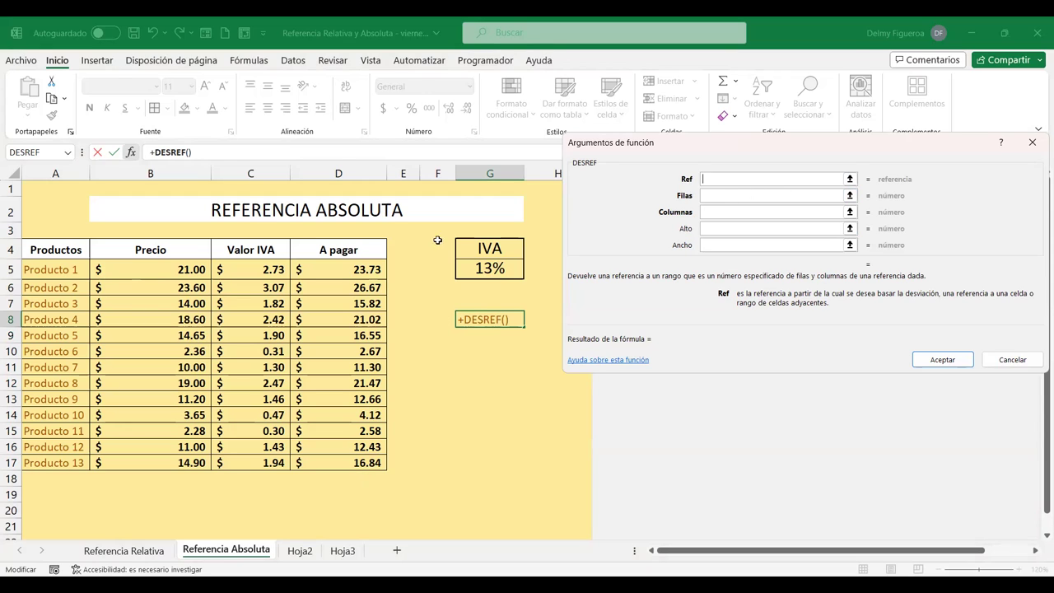
- Fill the DESREF arguments with Ref D5, Filas 12 and Columnas 0
left_click(356, 269)
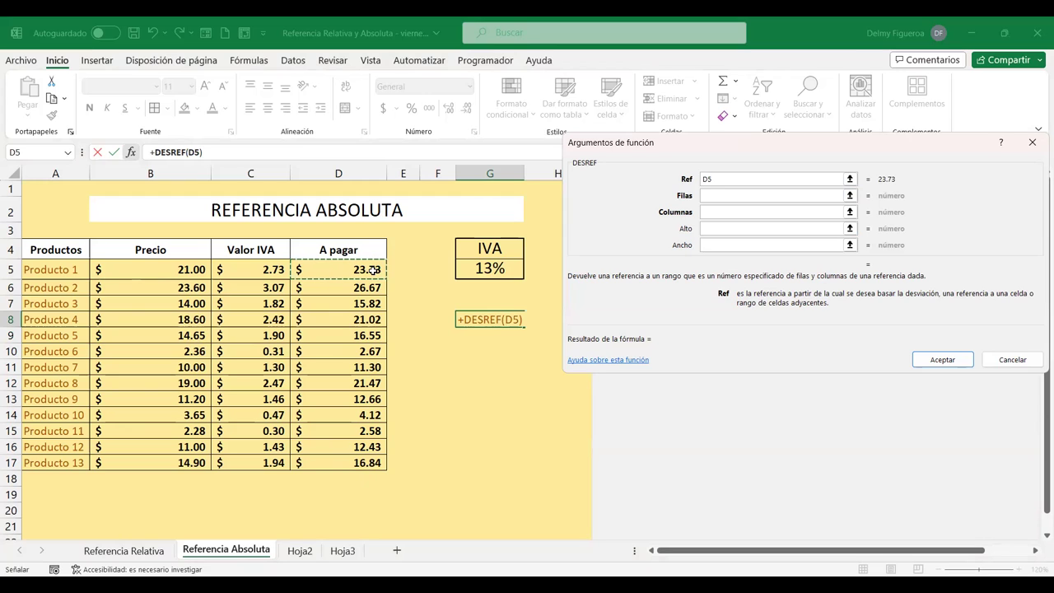
left_click(713, 196)
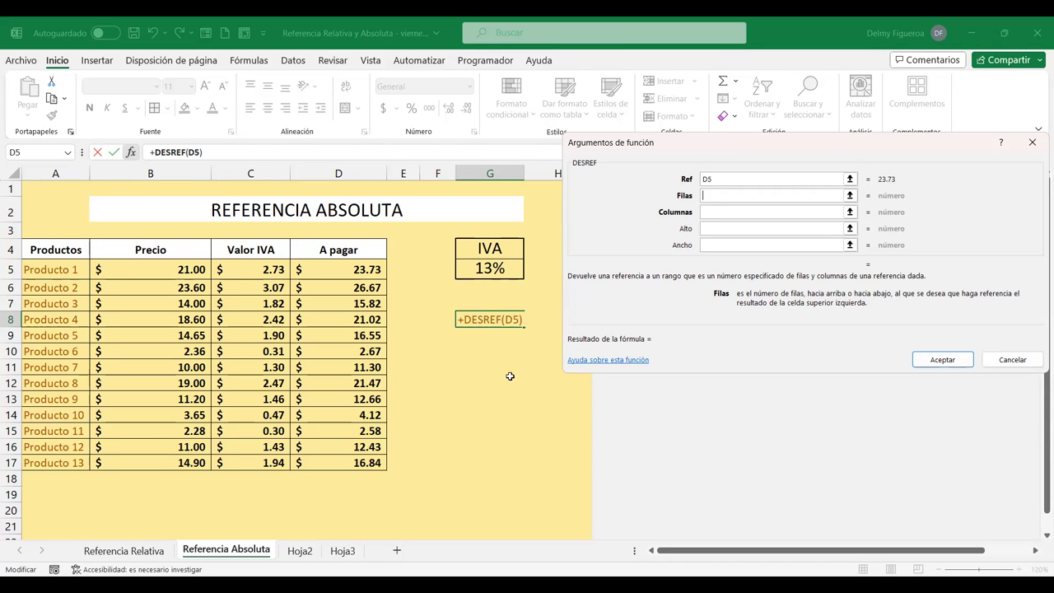
type("12")
left_click(718, 212)
left_click(721, 211)
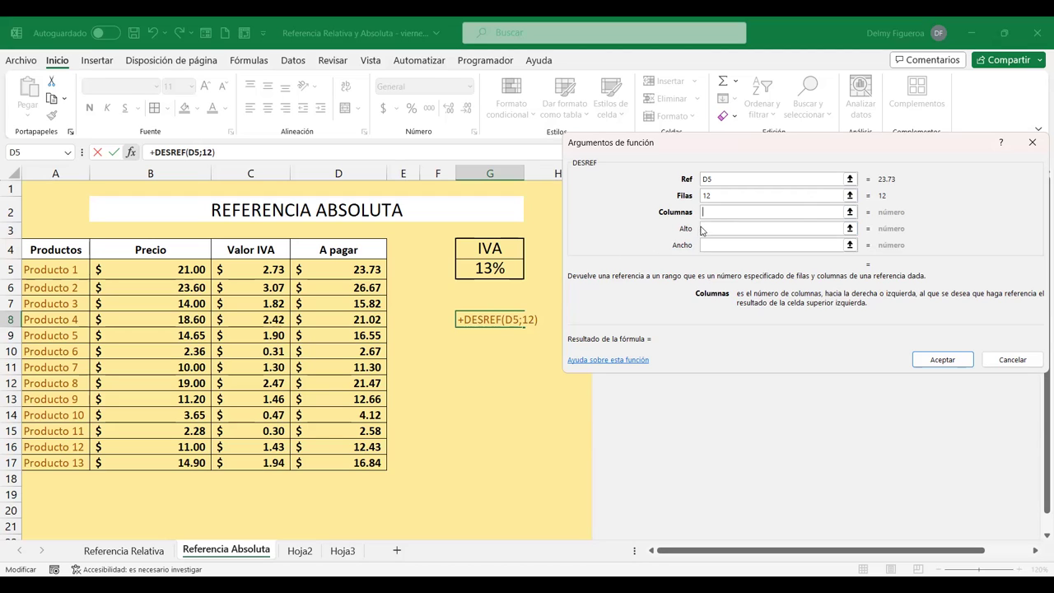
type("0")
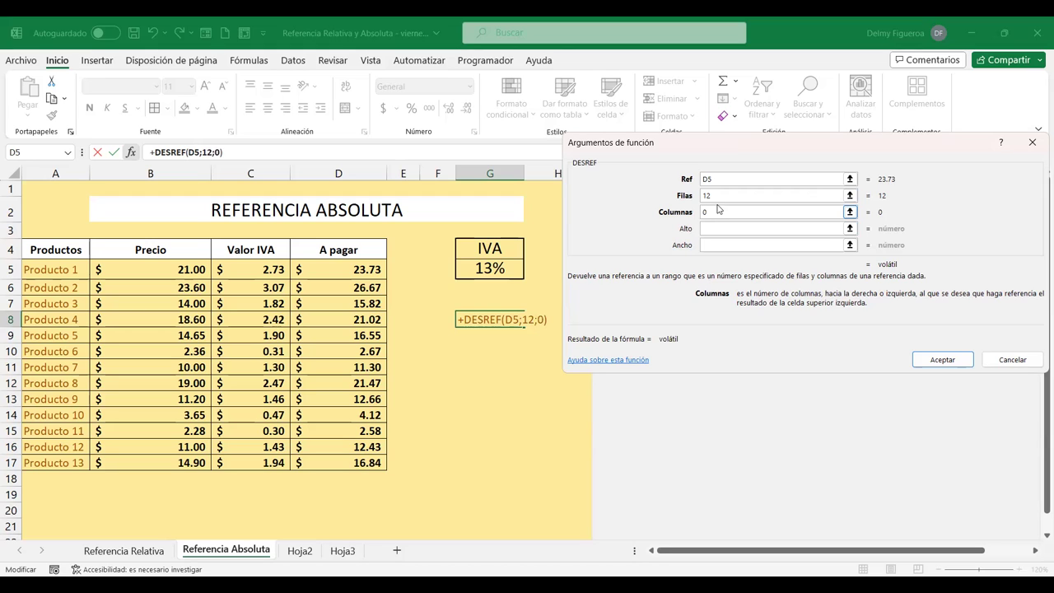
left_click(717, 231)
- Accept the G8 formula =+DESREF(D5;12;0), returning 16.837, and review its arguments unchanged
left_click(942, 359)
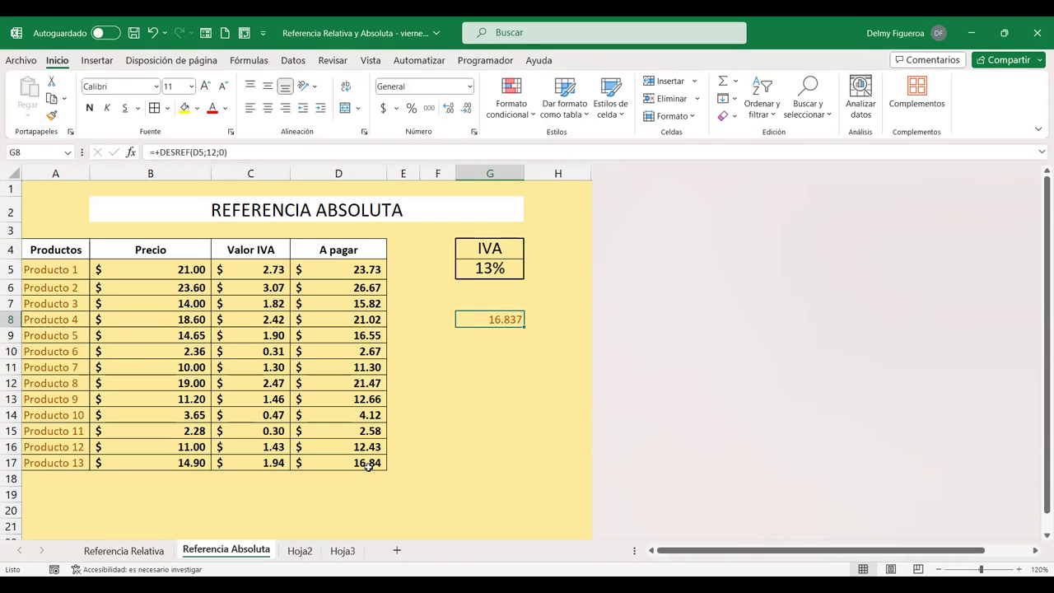
left_click(366, 271)
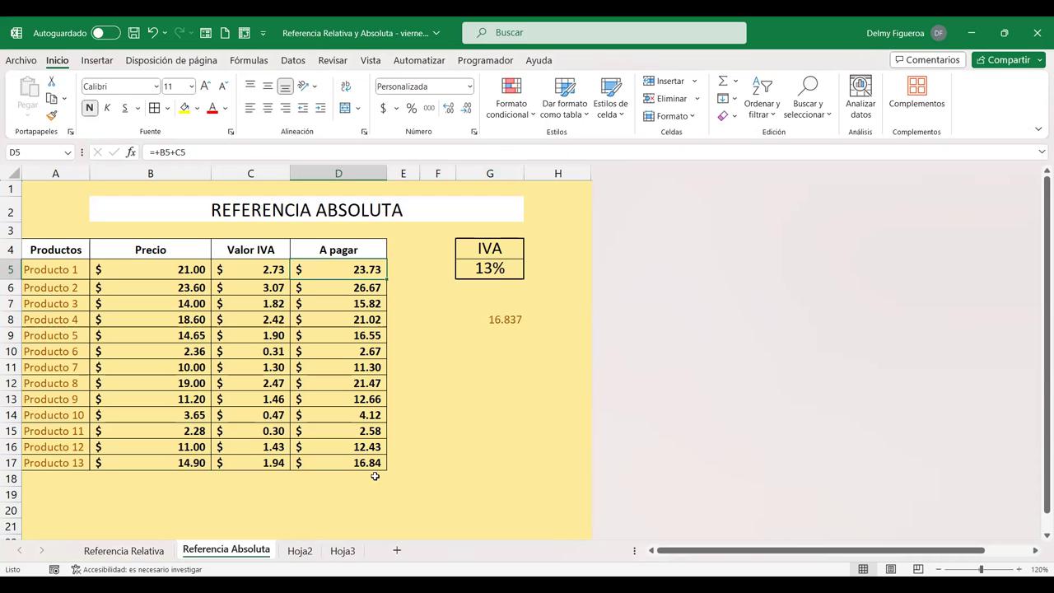
double_click(506, 320)
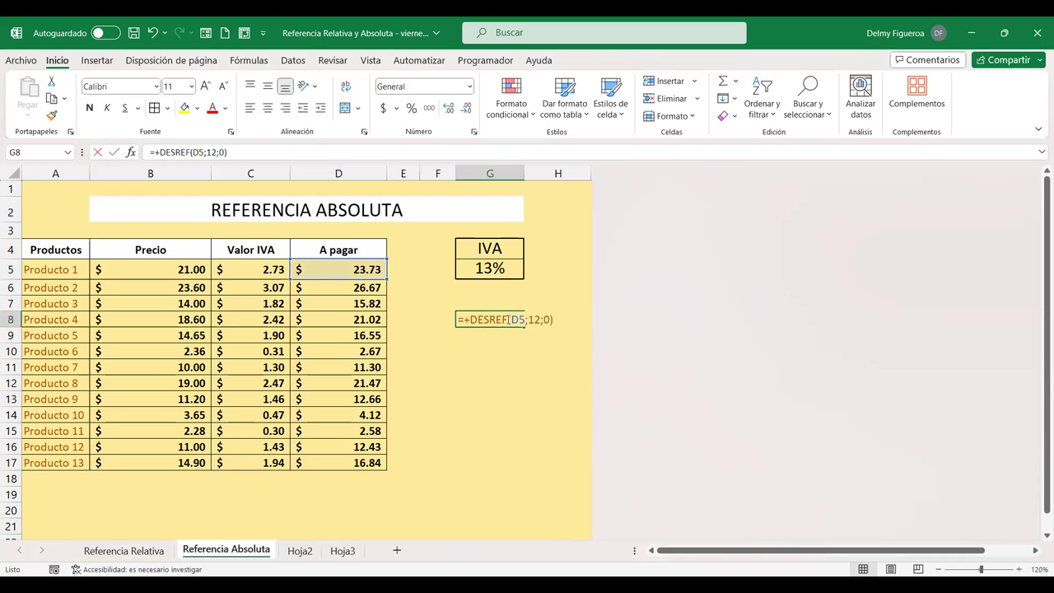
left_click(517, 319)
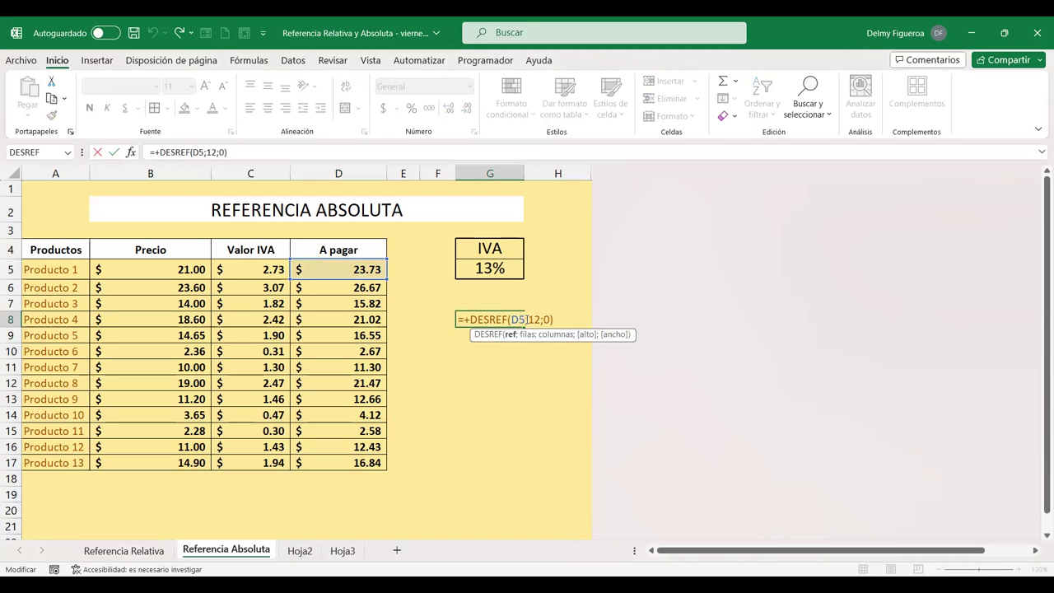
left_click(518, 319)
left_click(534, 320)
left_click(544, 319)
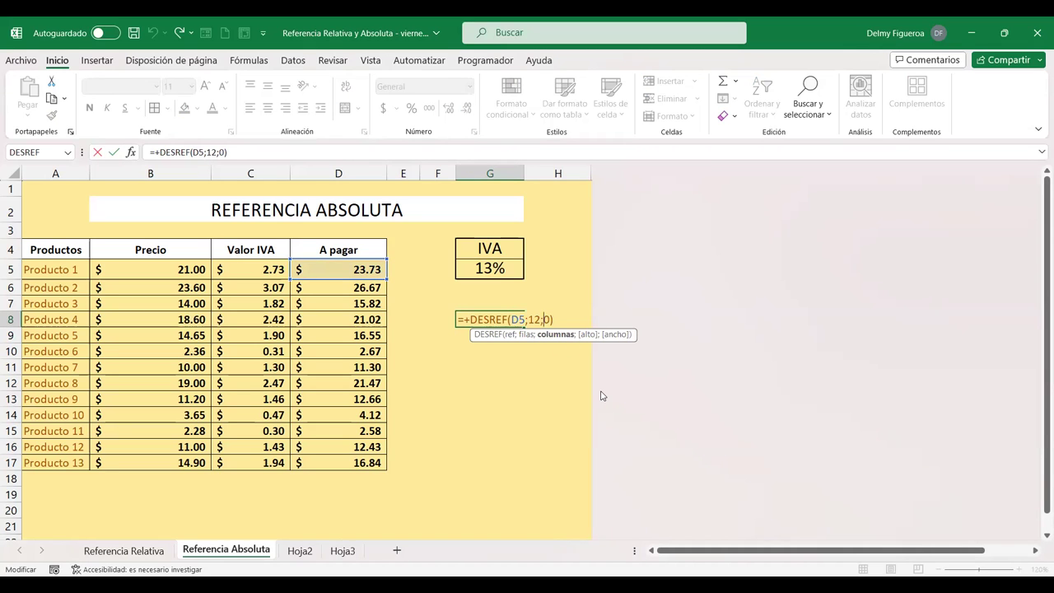
key("Return")
- AutoSum the A pagar column into D18 with =SUMA(D5:D17), giving $187.85
left_click(362, 463)
left_click(508, 321)
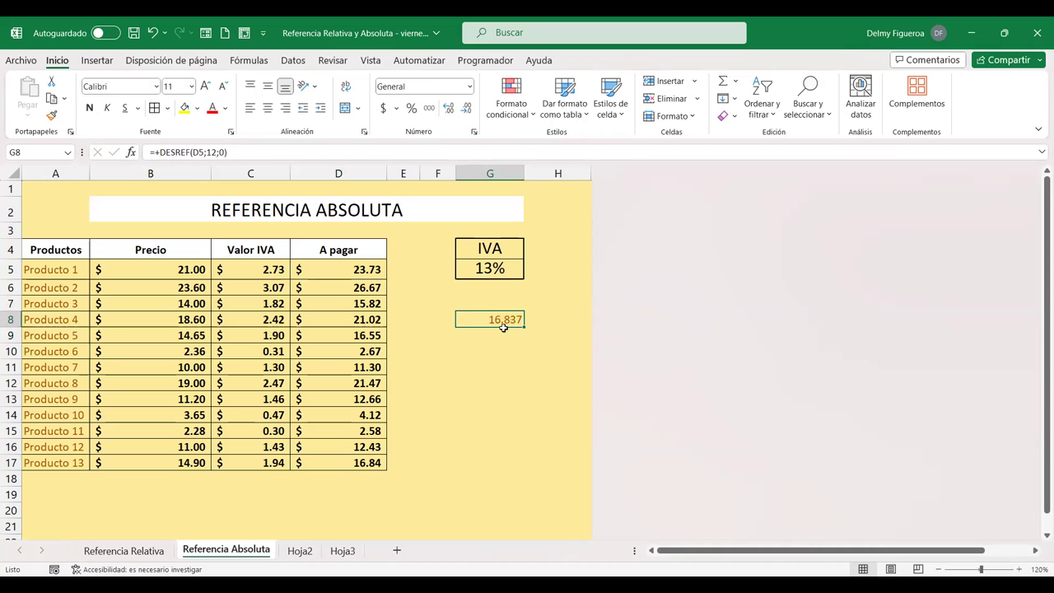
left_click(369, 466)
left_click(373, 477)
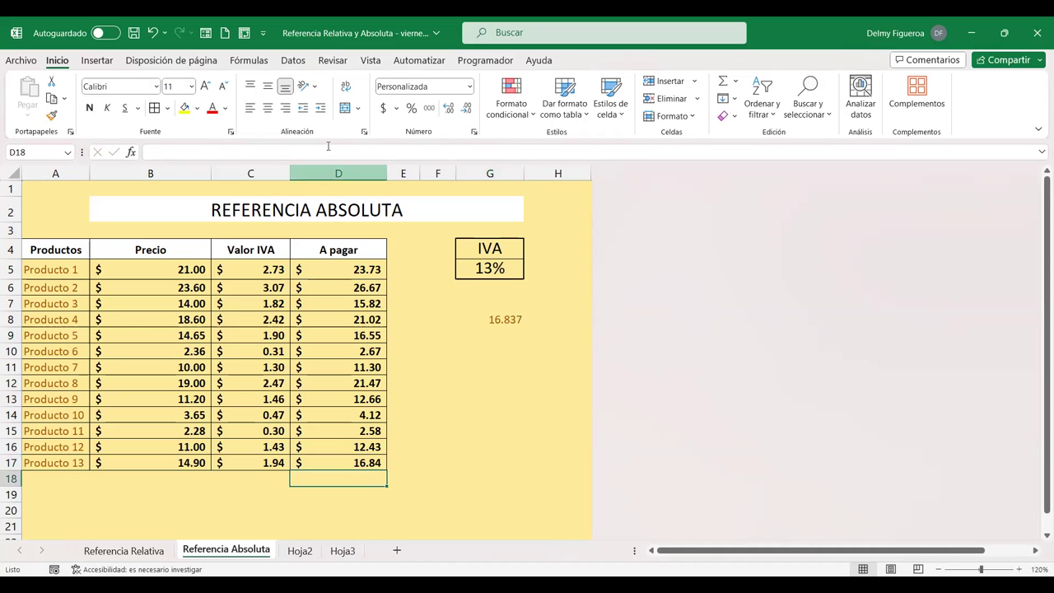
left_click(723, 83)
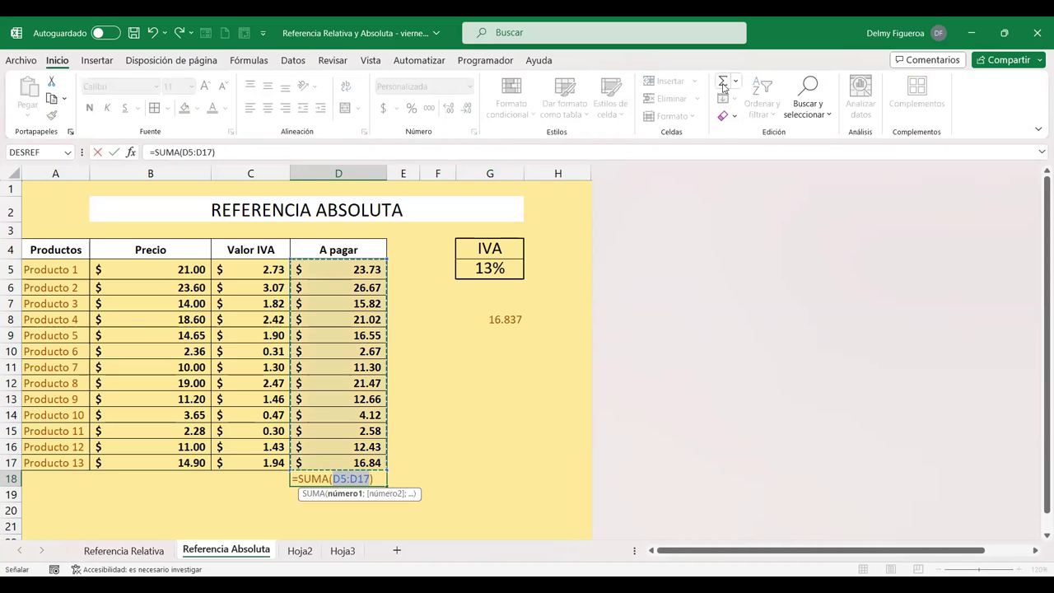
key("Return")
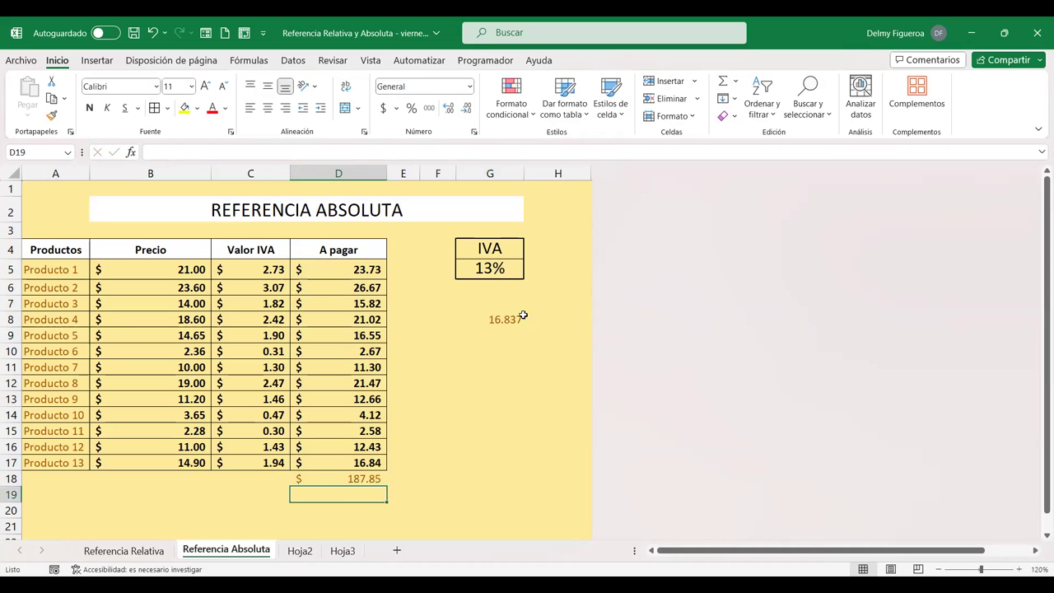
double_click(522, 319)
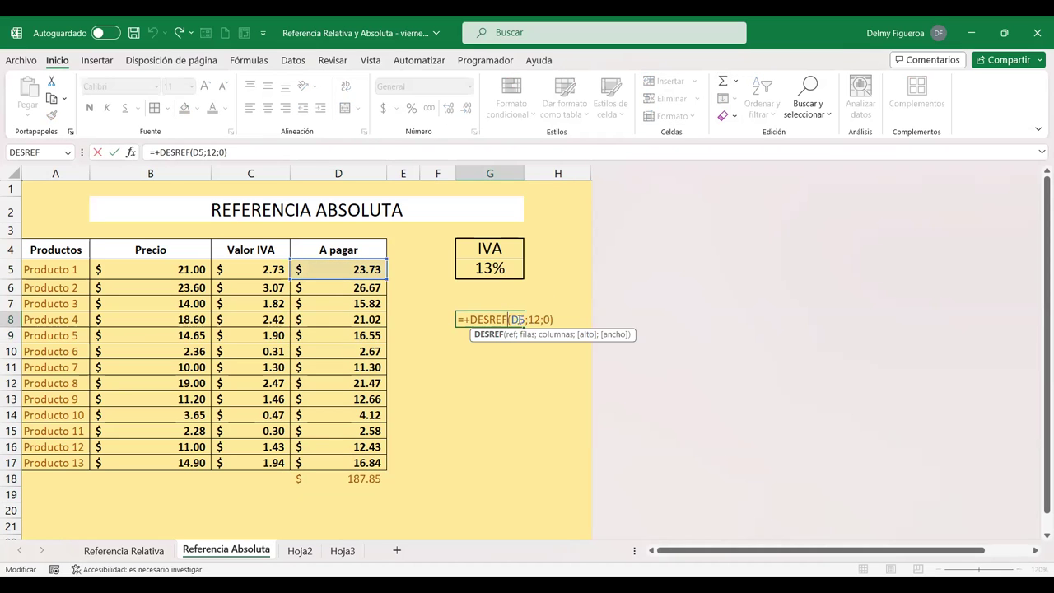
- Change G8's row offset from 12 to 13, making =+DESREF(D5;13;0) return 187.85
left_click(533, 320)
key("Delete")
type("3")
key("Return")
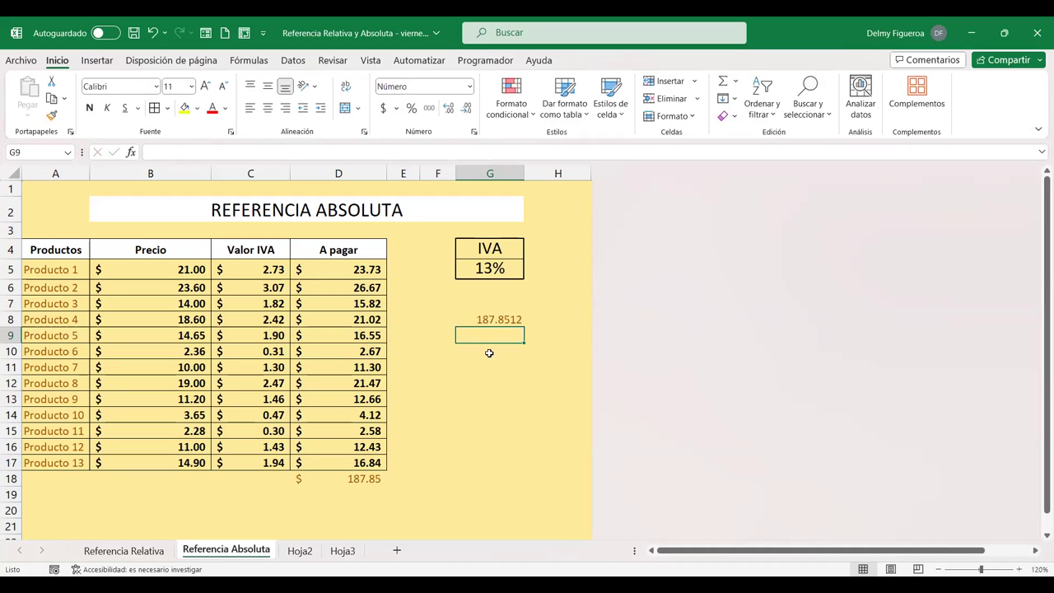
left_click(488, 321)
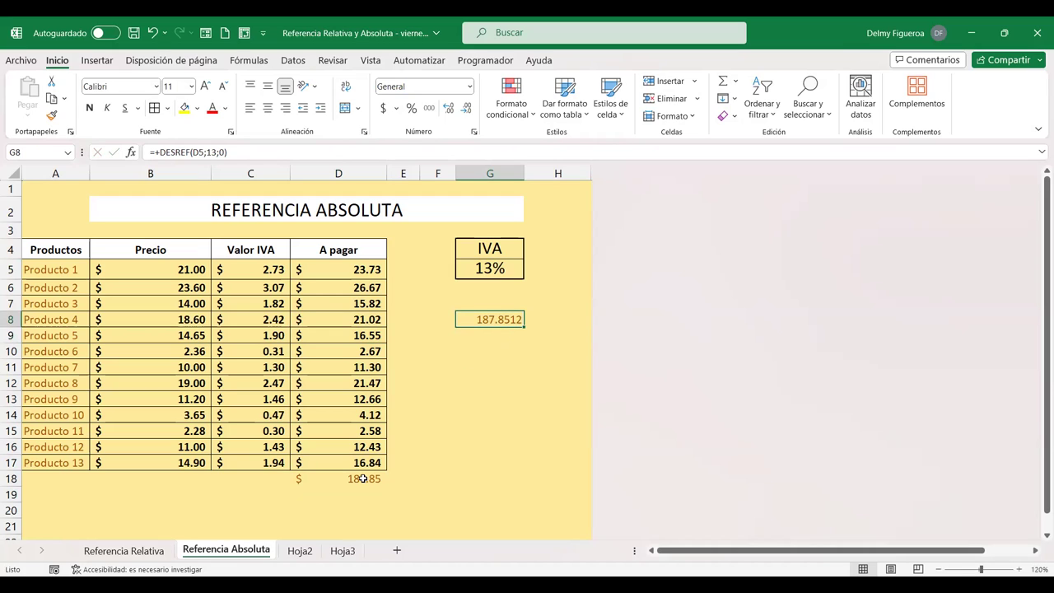
- Edit G8 to =+DESREF(D5;6;-2) so it returns 10, Producto 7's price
double_click(493, 320)
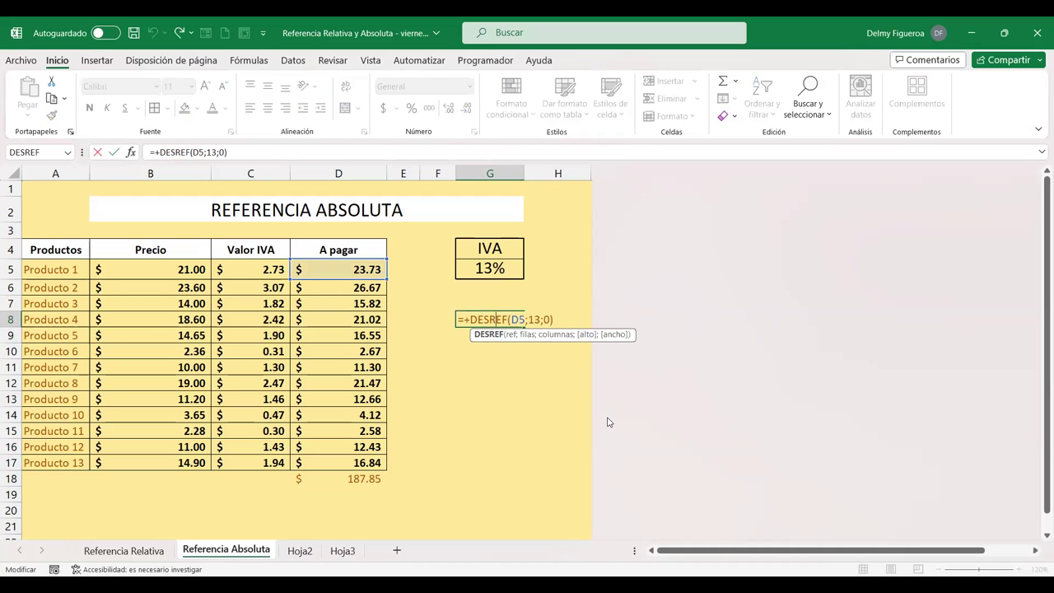
left_click(534, 319)
left_click(518, 320)
left_click(534, 320)
key("BackSpace")
key("BackSpace")
type("6")
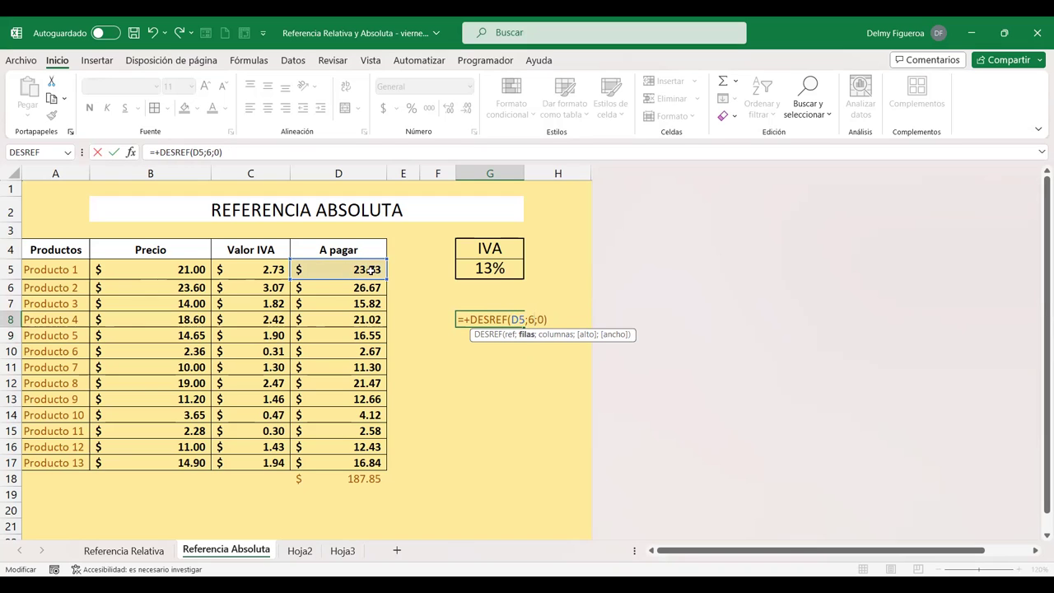
left_click(541, 320)
type("-2")
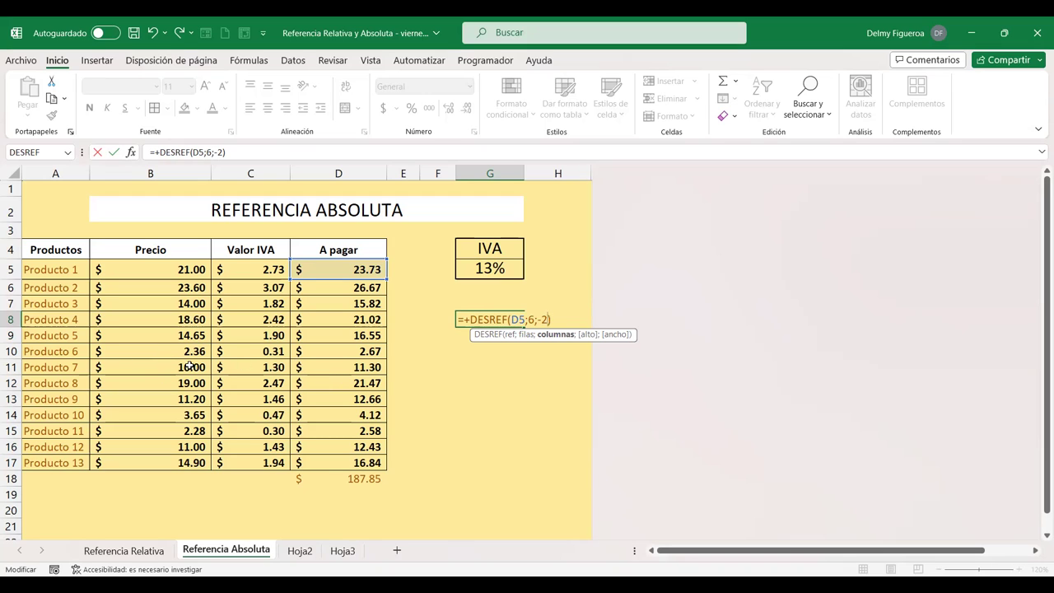
key("Return")
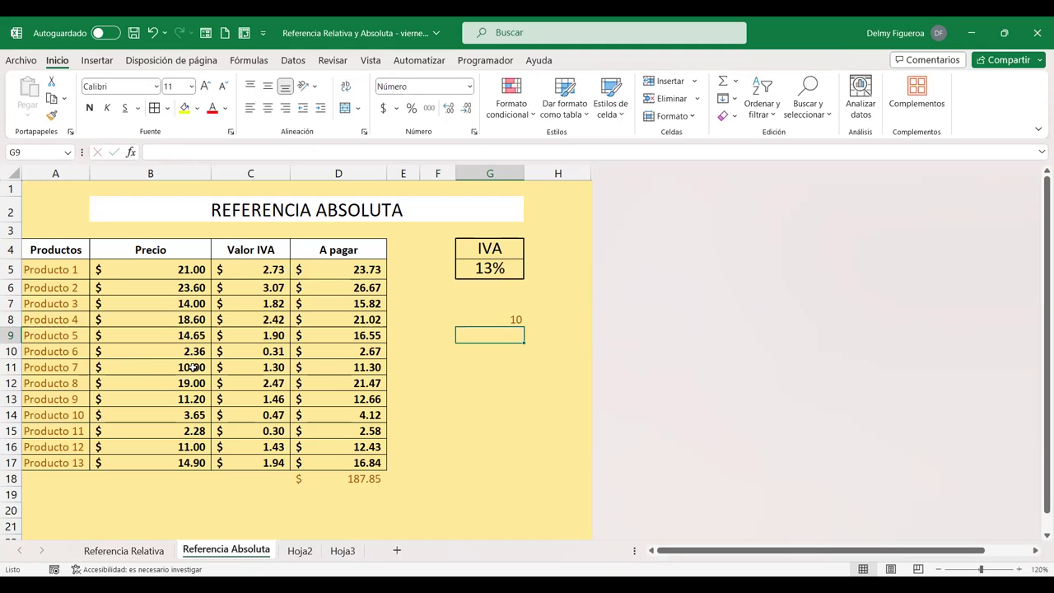
- Add height 4 and width 3, making G8 =+DESREF(D5;6;-2;4;3) spill a block
left_click(506, 319)
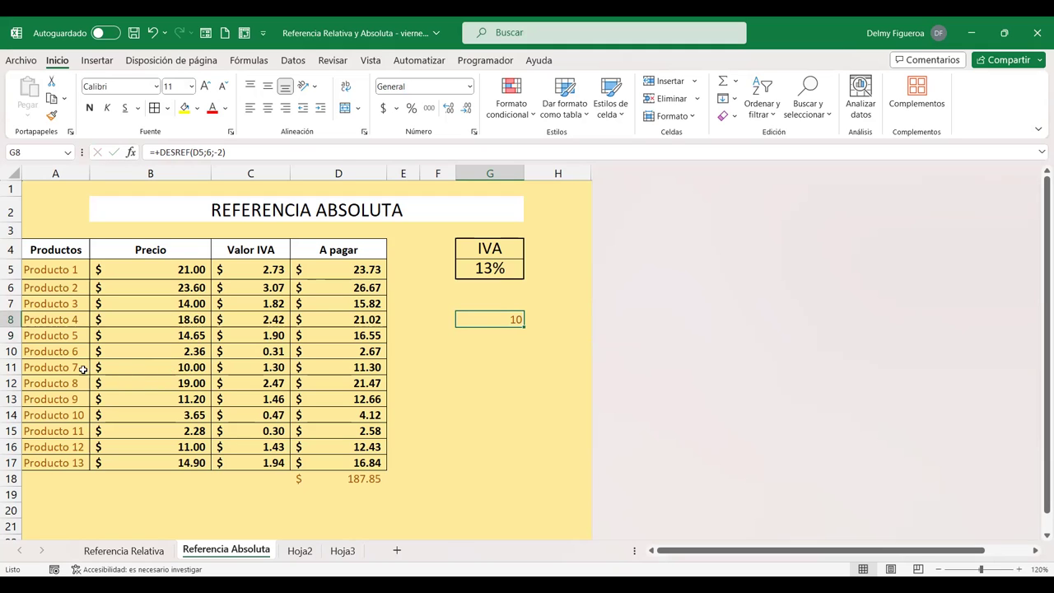
double_click(503, 318)
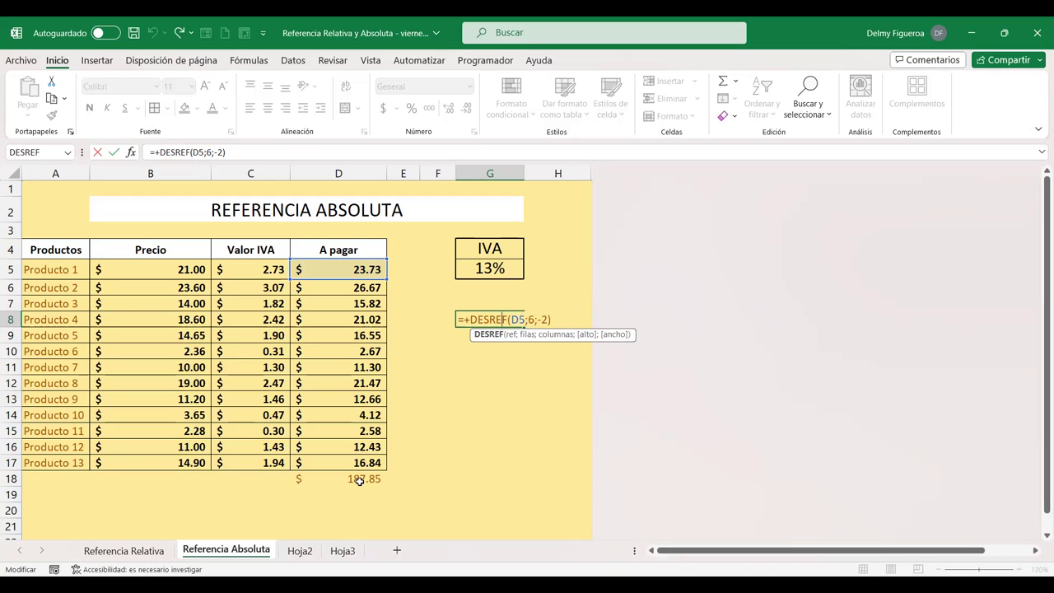
left_click(549, 320)
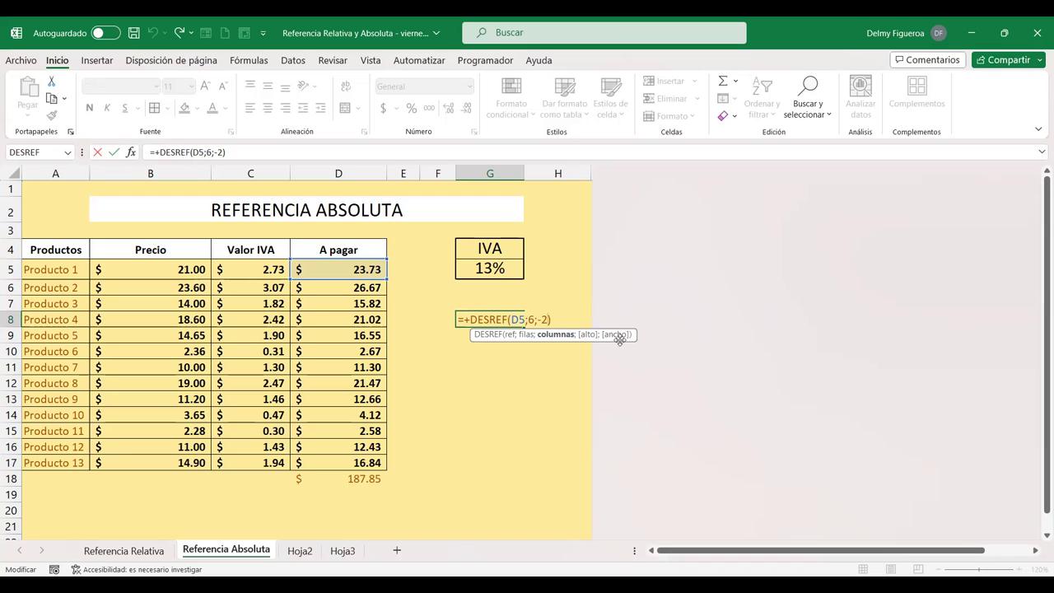
type(";")
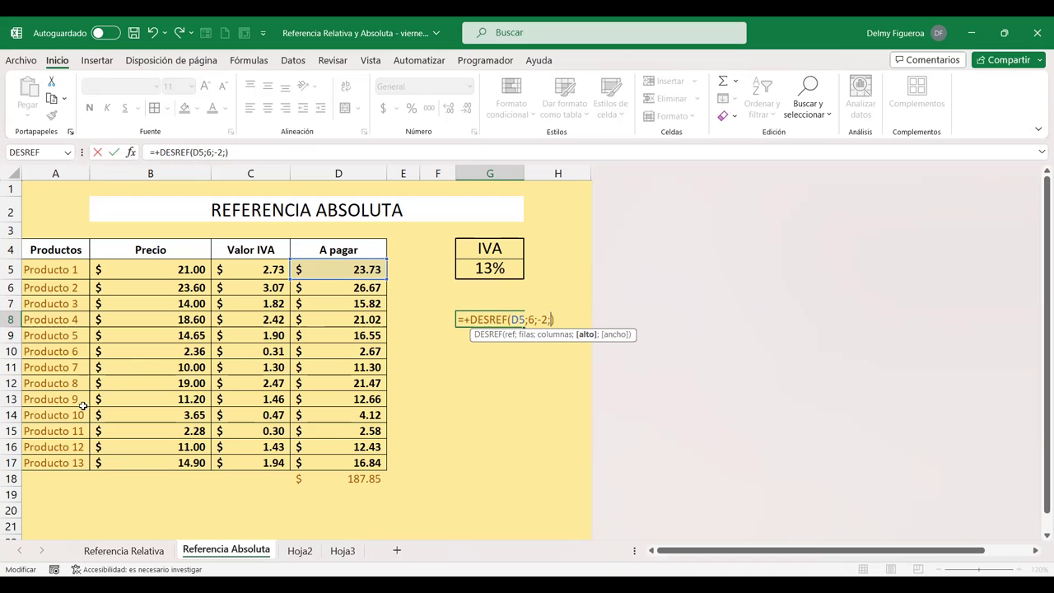
type("4")
type(";")
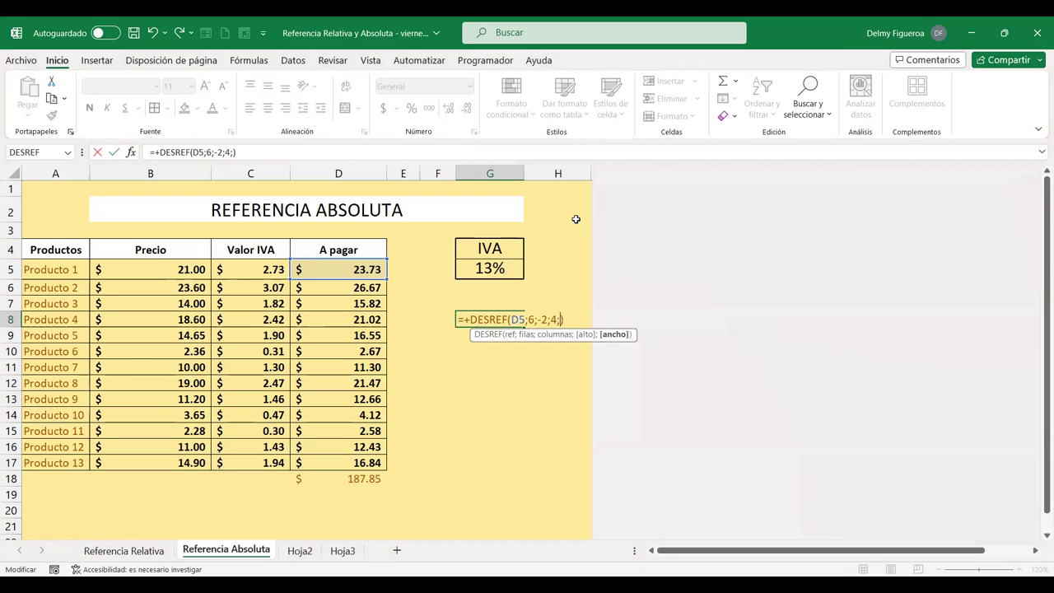
type("3")
key("Right")
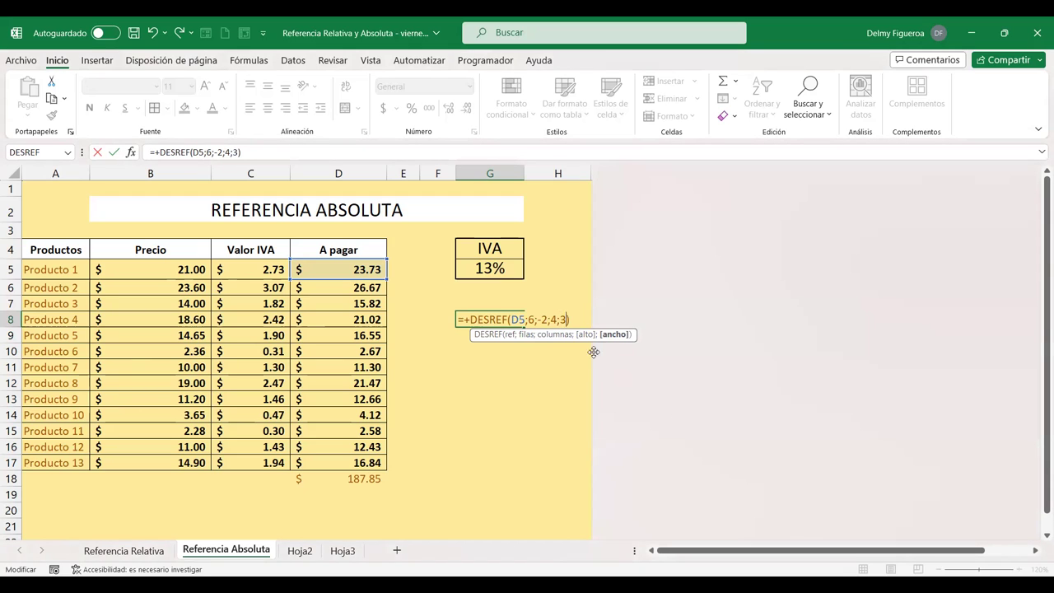
key("Return")
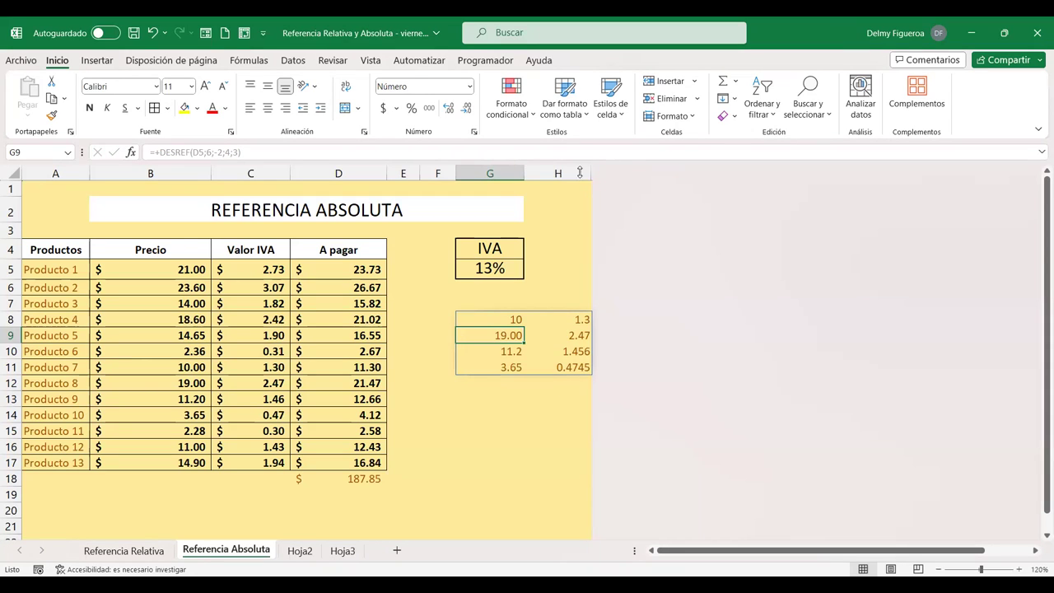
- Unhide the hidden columns after H and select the spilled block G8:I11
mouse_move(581, 171)
left_mouse_down()
mouse_move(681, 177)
mouse_move(571, 165)
left_mouse_up()
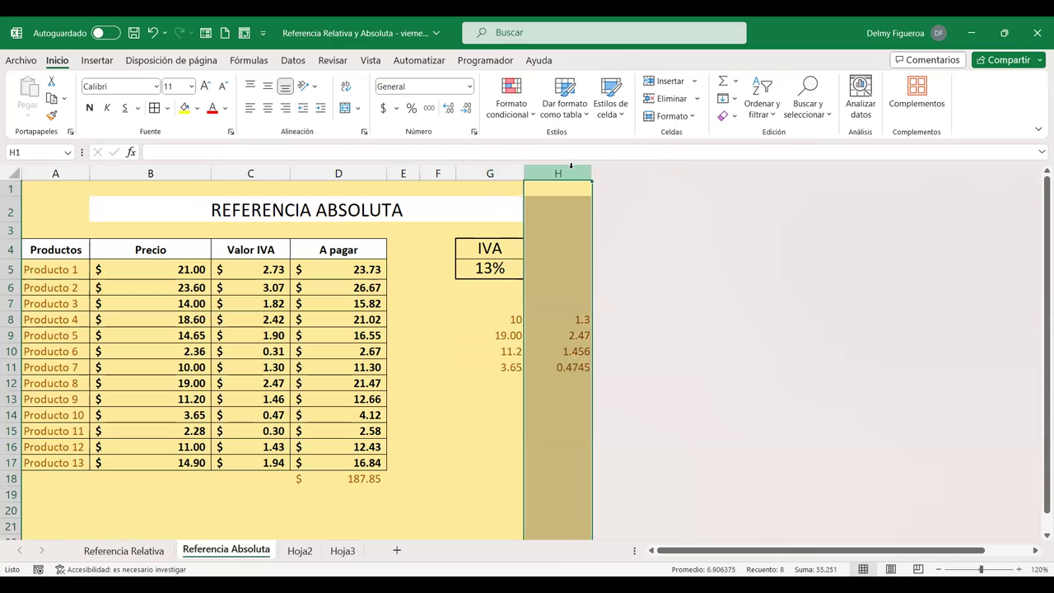
right_click(585, 170)
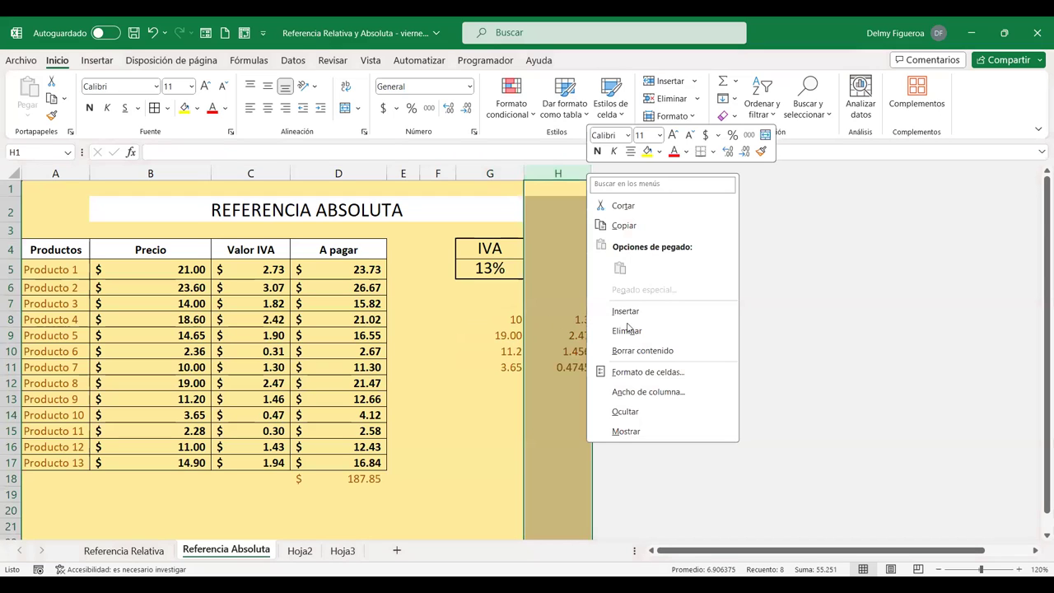
left_click(646, 431)
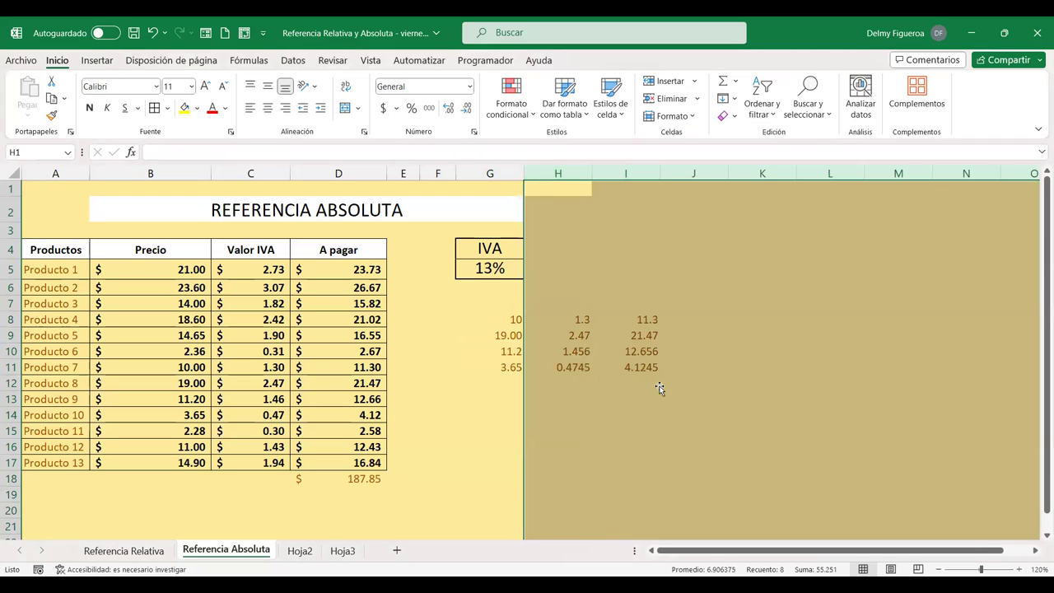
left_click(655, 384)
left_click_drag(509, 319, 616, 371)
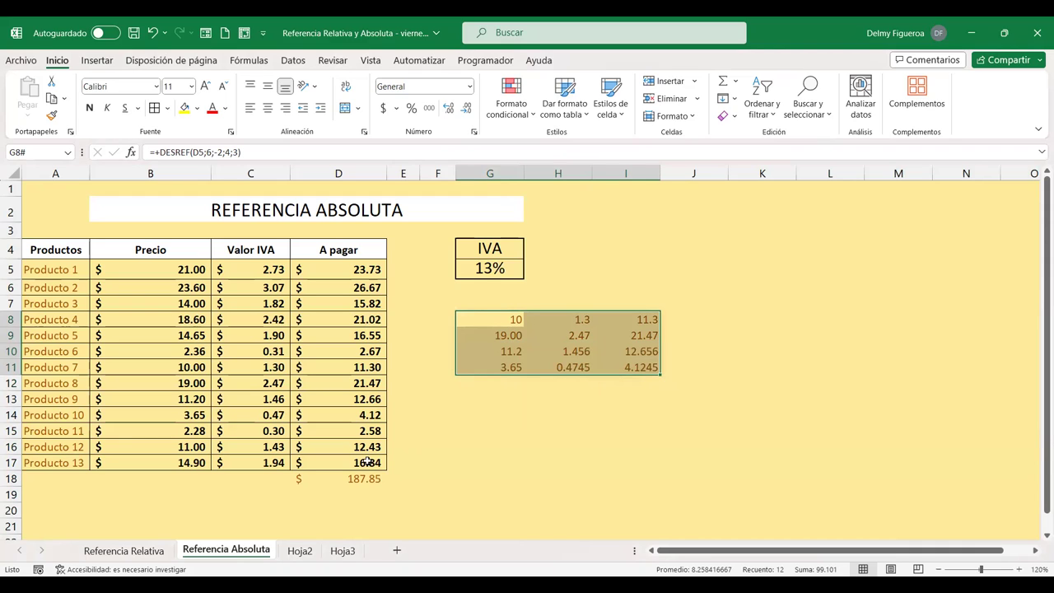
- Delete the 4 and 3 arguments so G8 reads =+DESREF(D5;6;-2) and shows 10
left_click(501, 320)
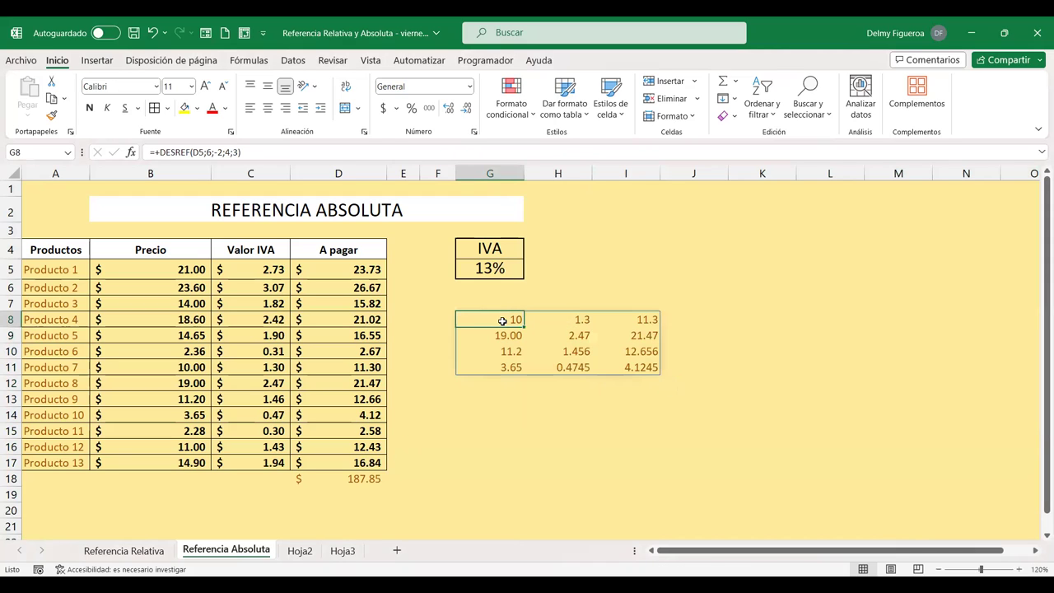
double_click(510, 320)
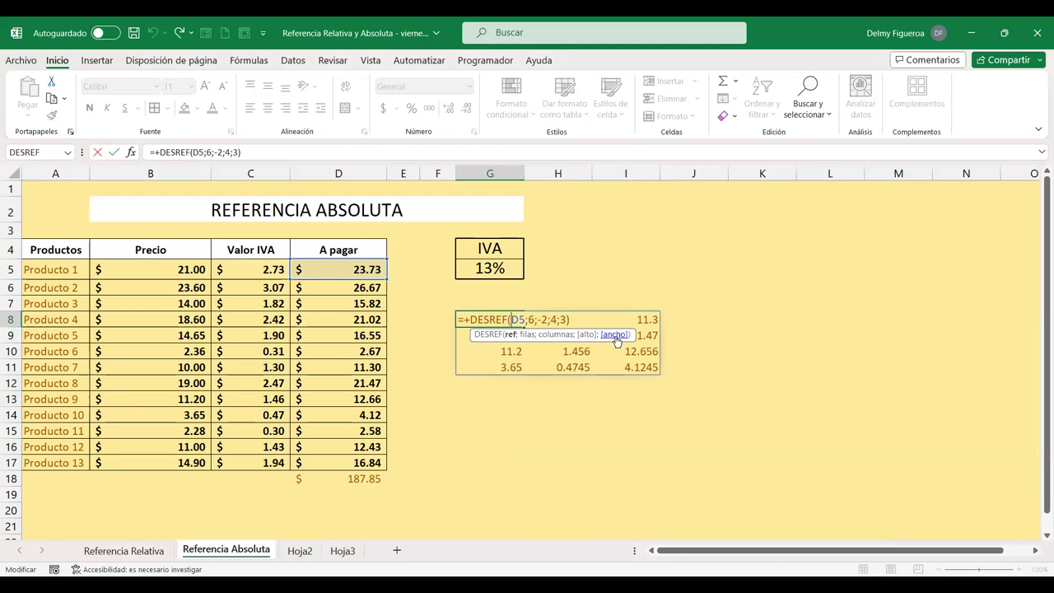
key("Return")
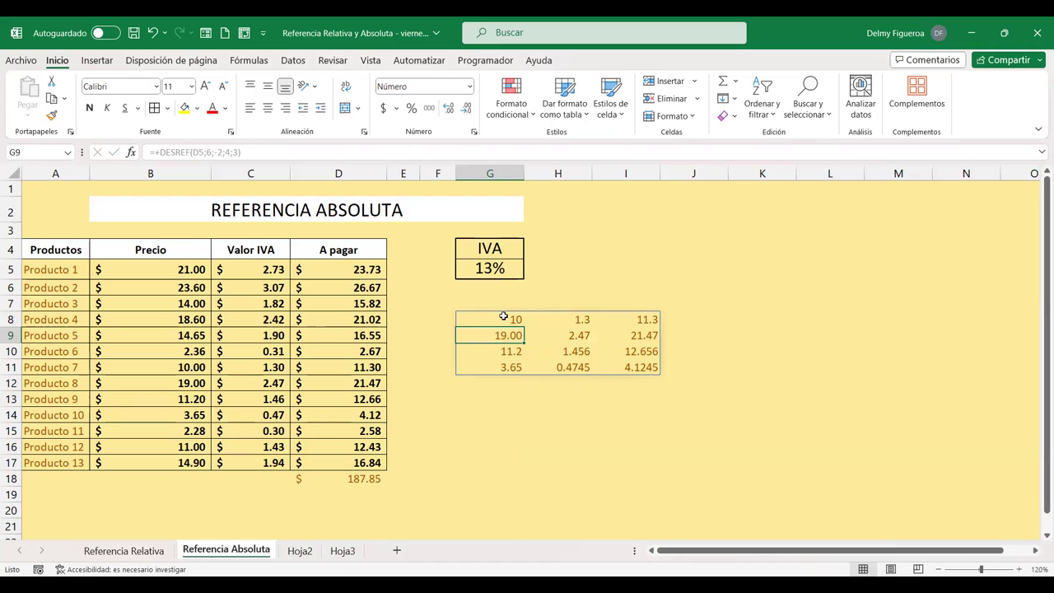
left_click(503, 316)
double_click(503, 318)
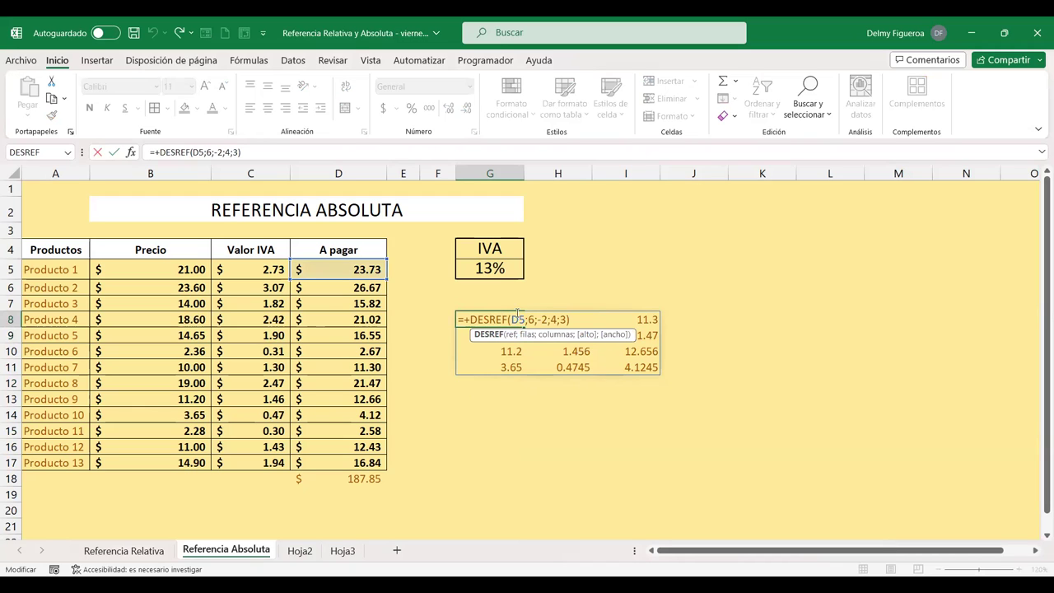
left_click(520, 321)
key("Right")
key("Right")
left_click(562, 319)
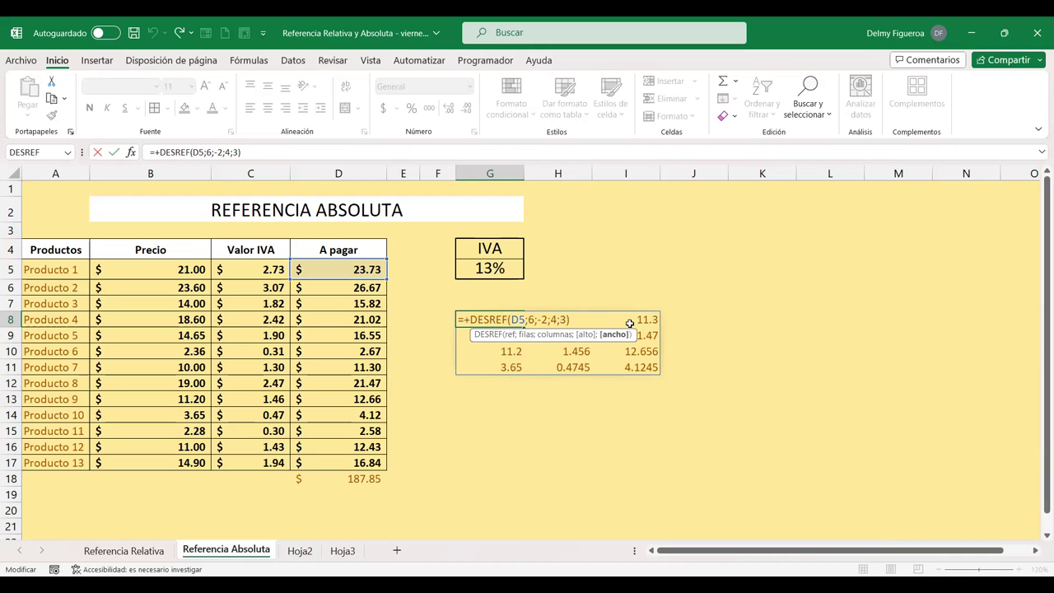
key("Delete")
key("BackSpace")
key("BackSpace")
key("BackSpace")
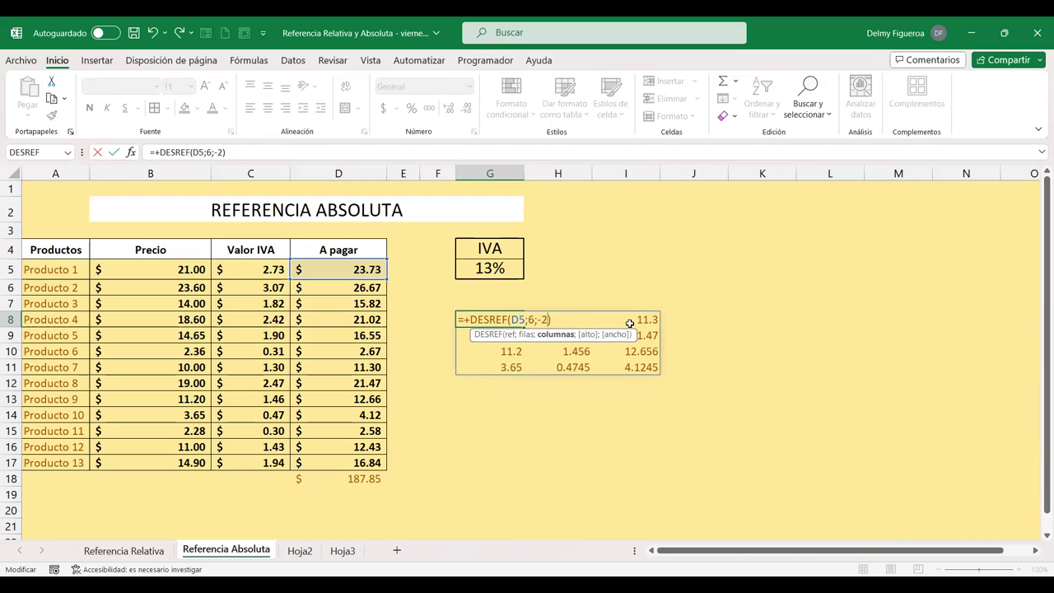
key("Return")
key("Up")
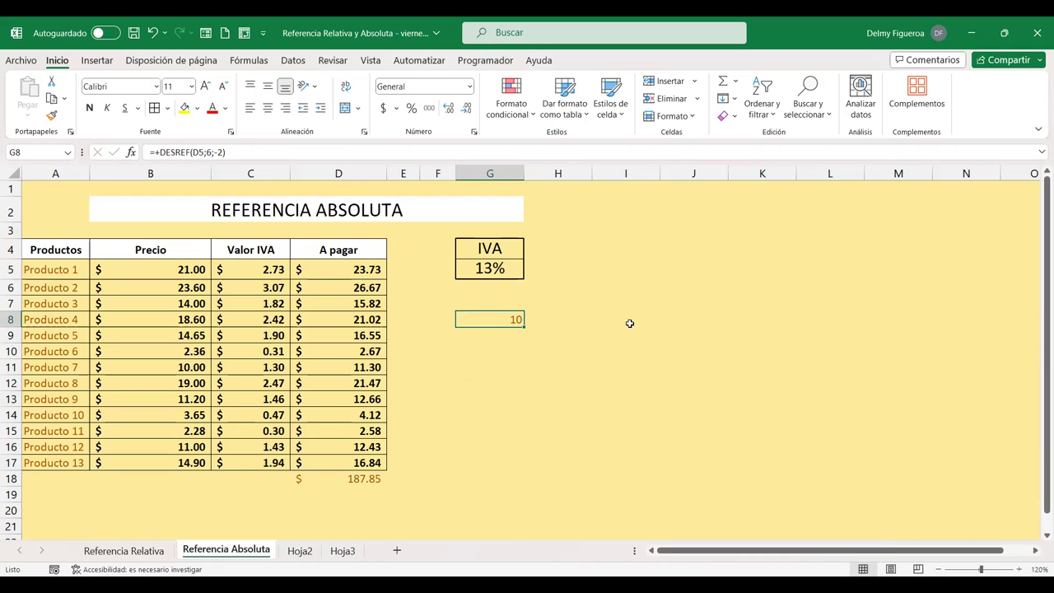
- Change G8 to =+DESREF(D5;13;0) so it returns the 187.8512 A pagar total
key("F2")
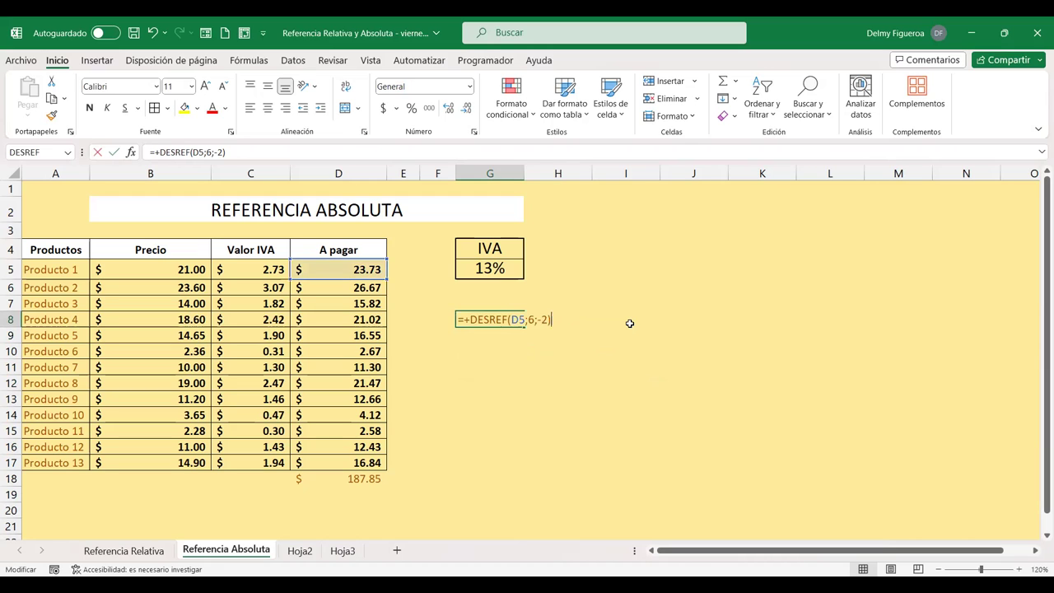
left_click(532, 320)
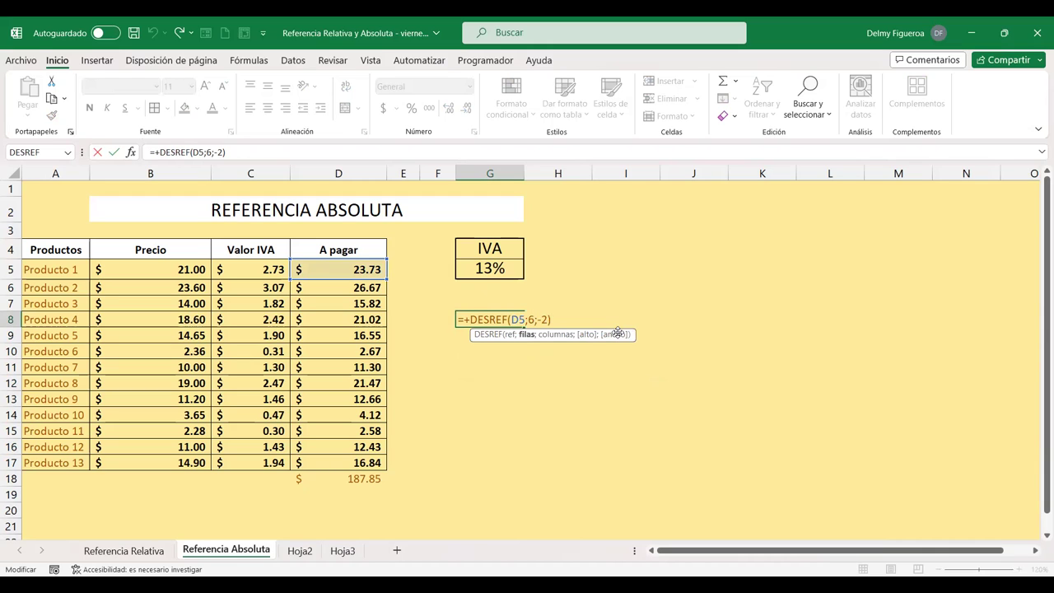
key("BackSpace")
type("13")
key("Right")
key("Delete")
key("Delete")
type("0")
key("Return")
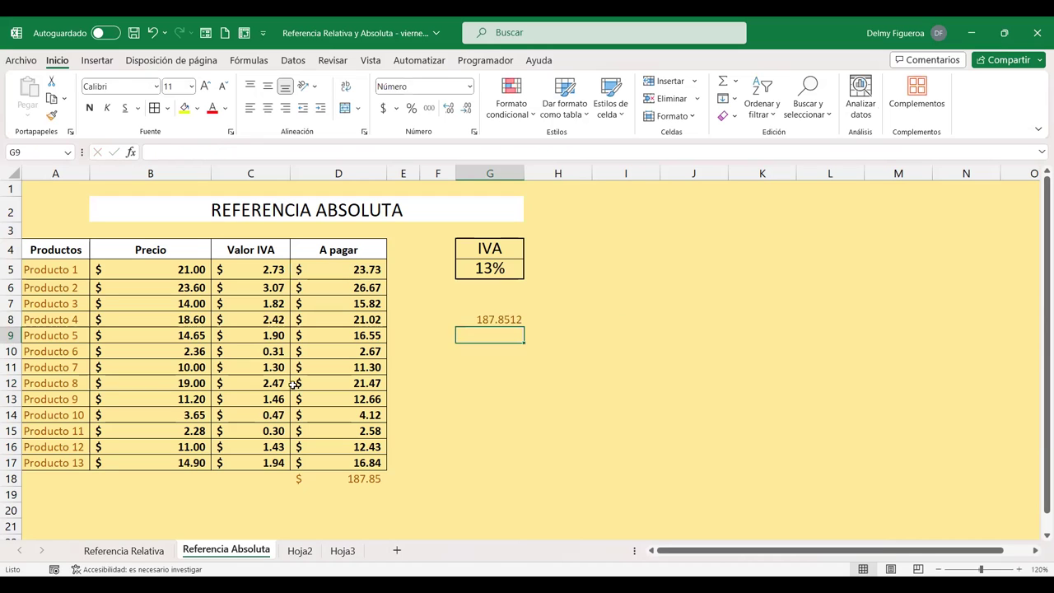
left_click(496, 321)
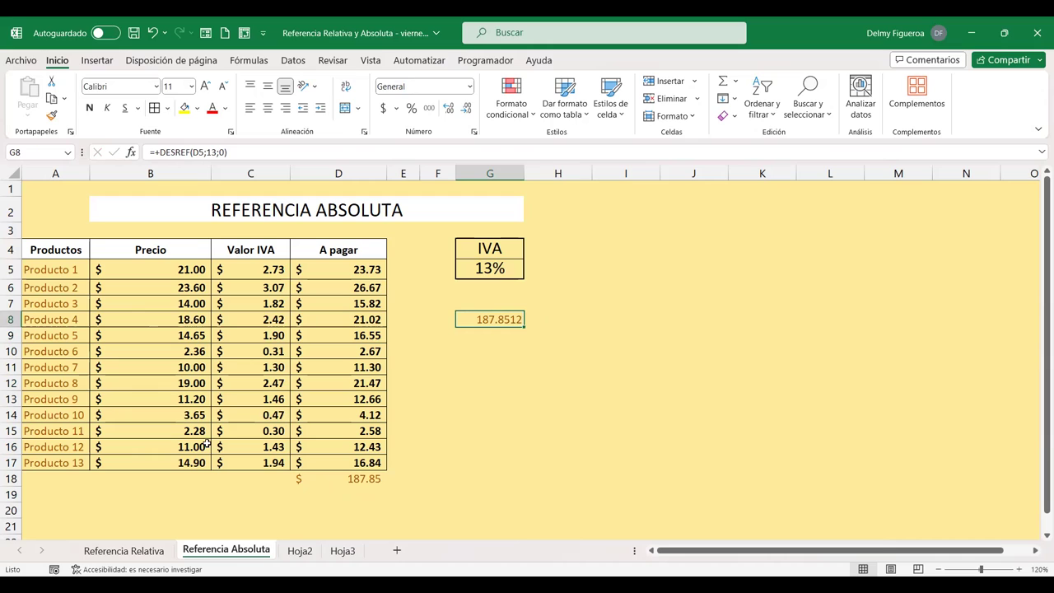
left_click(505, 341)
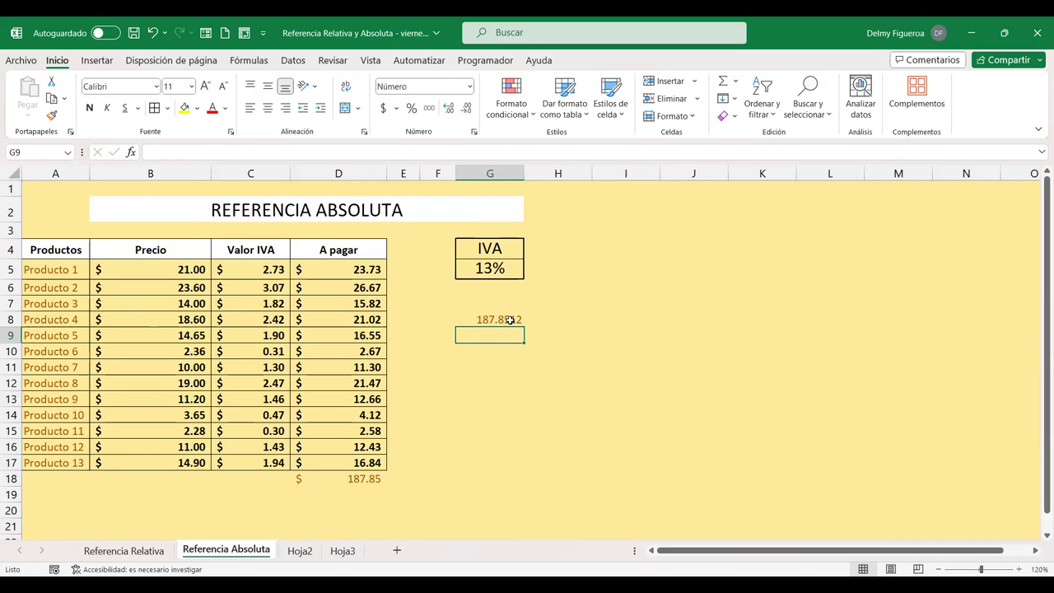
left_click(508, 320)
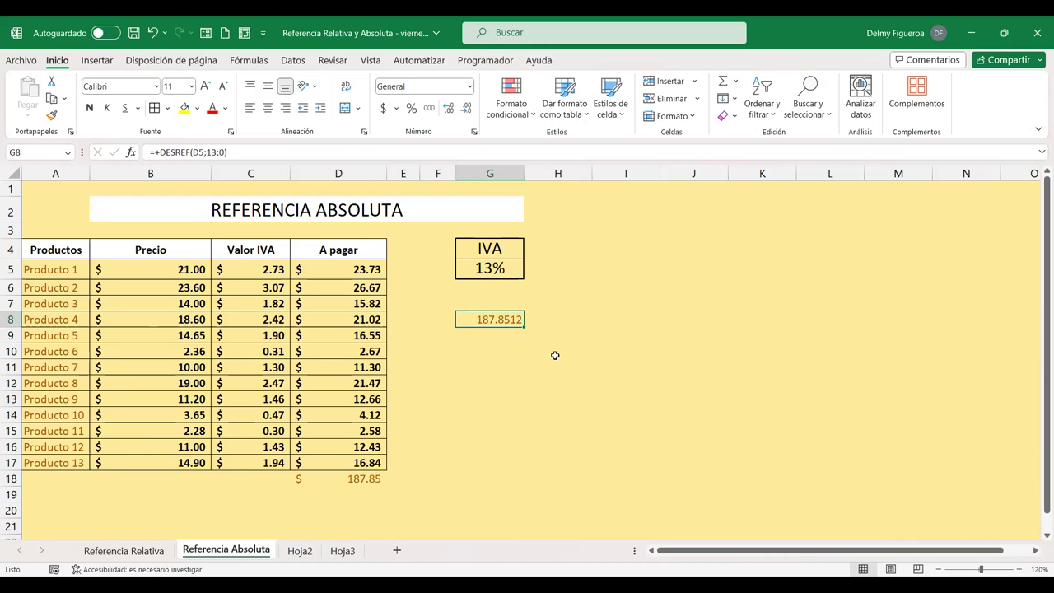